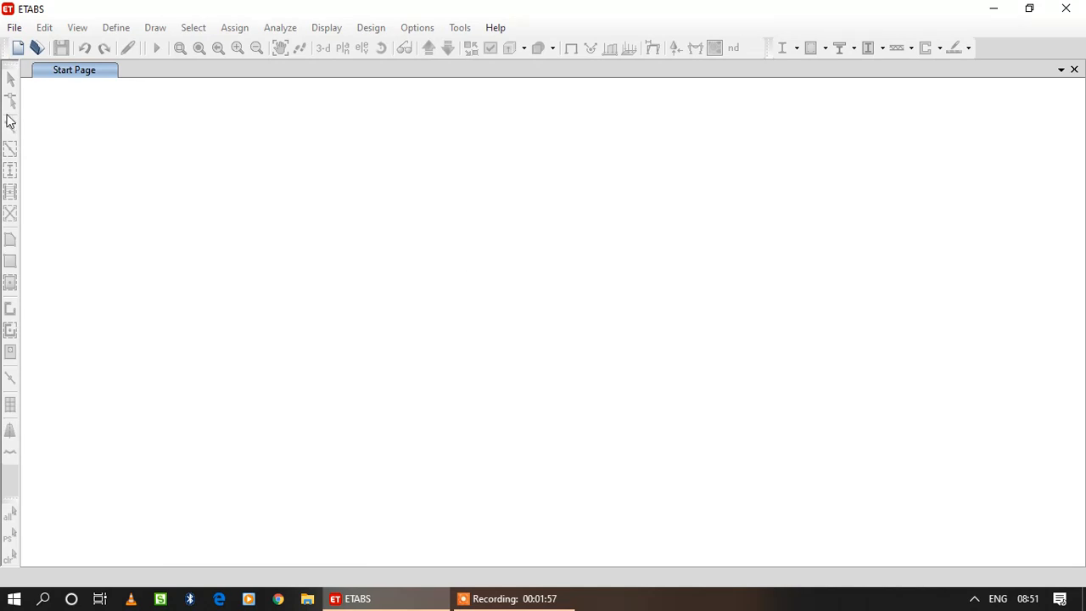
# Start a new model with built-in Metric SI units, the Indian steel database, IS 800:2007 steel design and IS 456 concrete design.
pyautogui.click(14, 27)
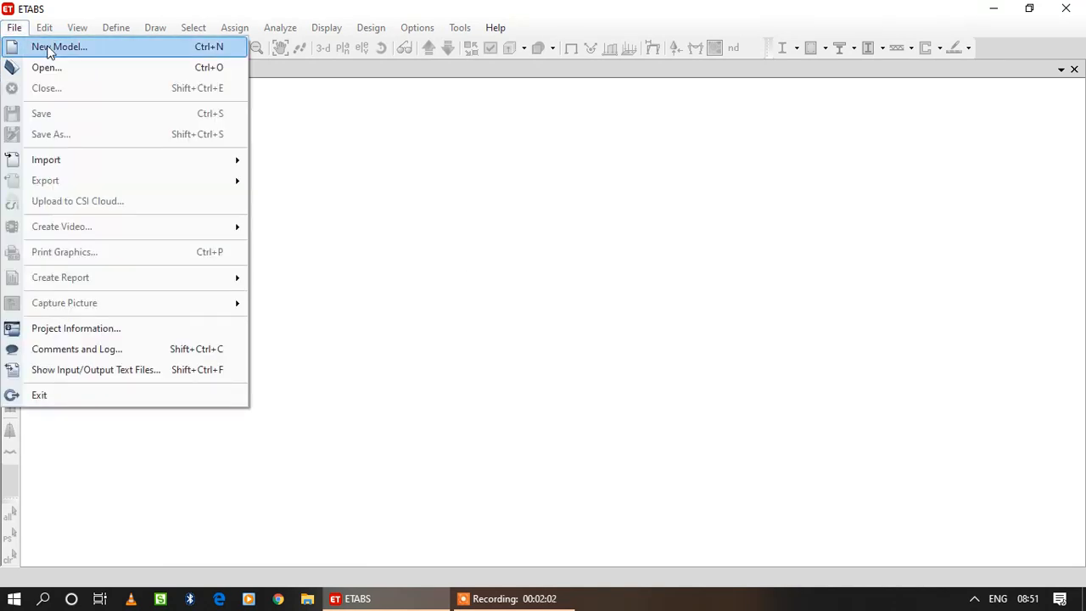
pyautogui.click(48, 48)
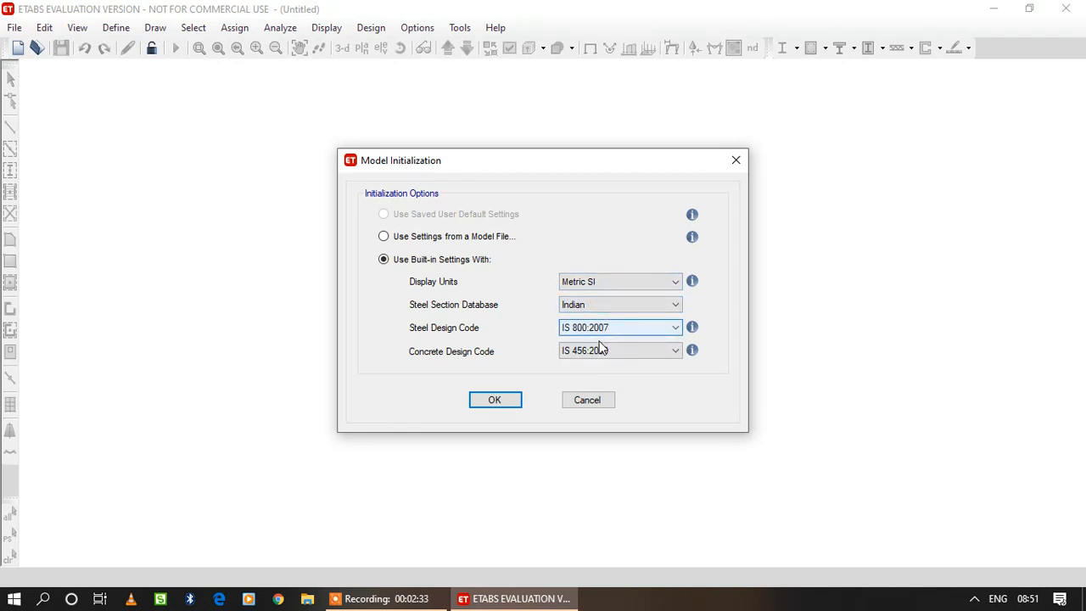
pyautogui.click(506, 404)
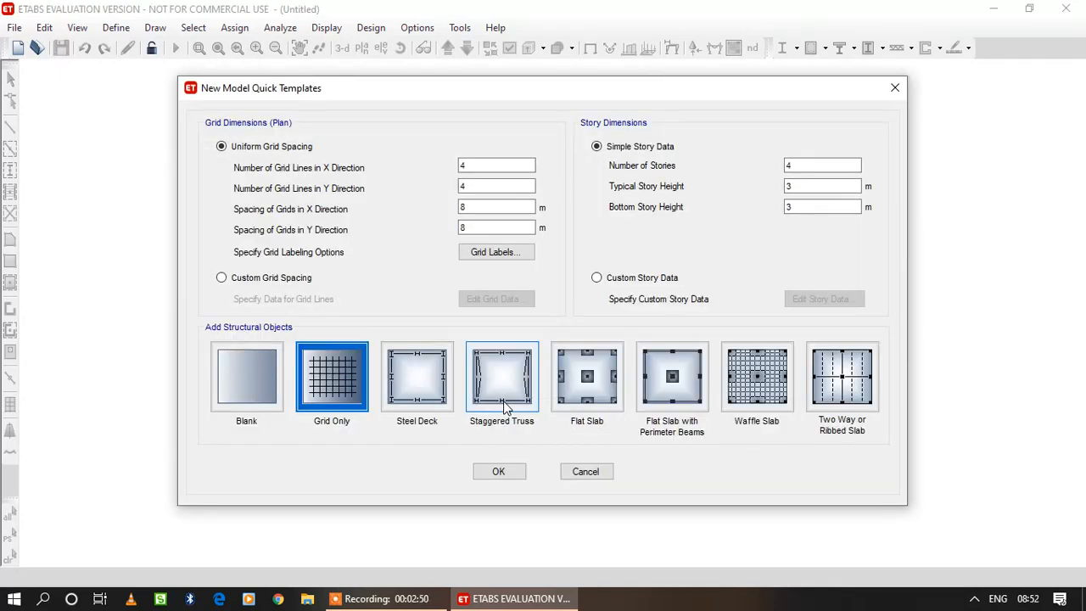
# Set the uniform grid spacing to 6 m in both the X and Y directions.
pyautogui.doubleClick(473, 165)
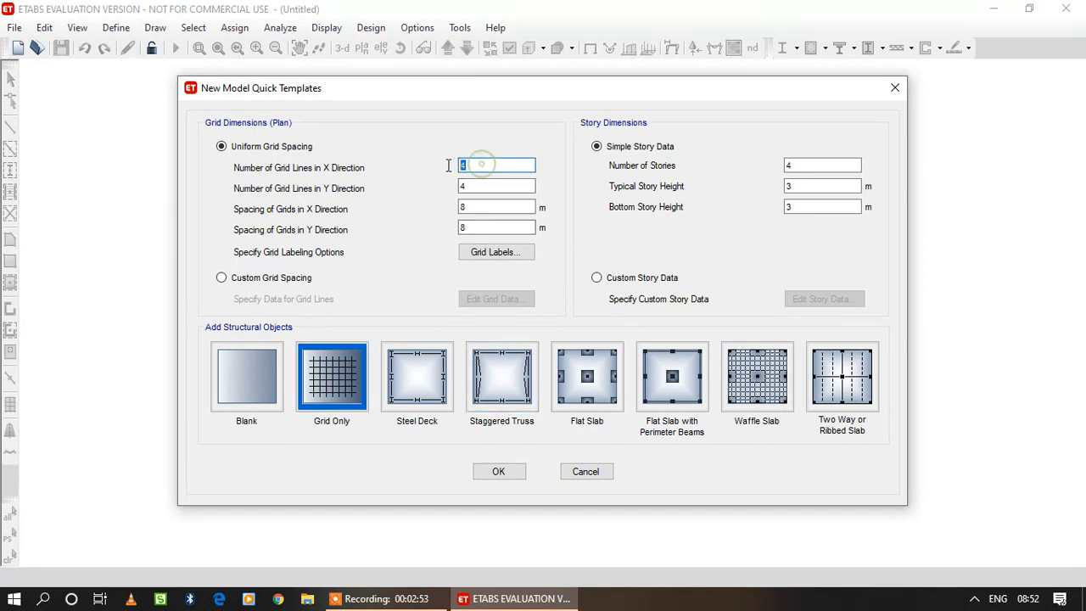
pyautogui.doubleClick(476, 186)
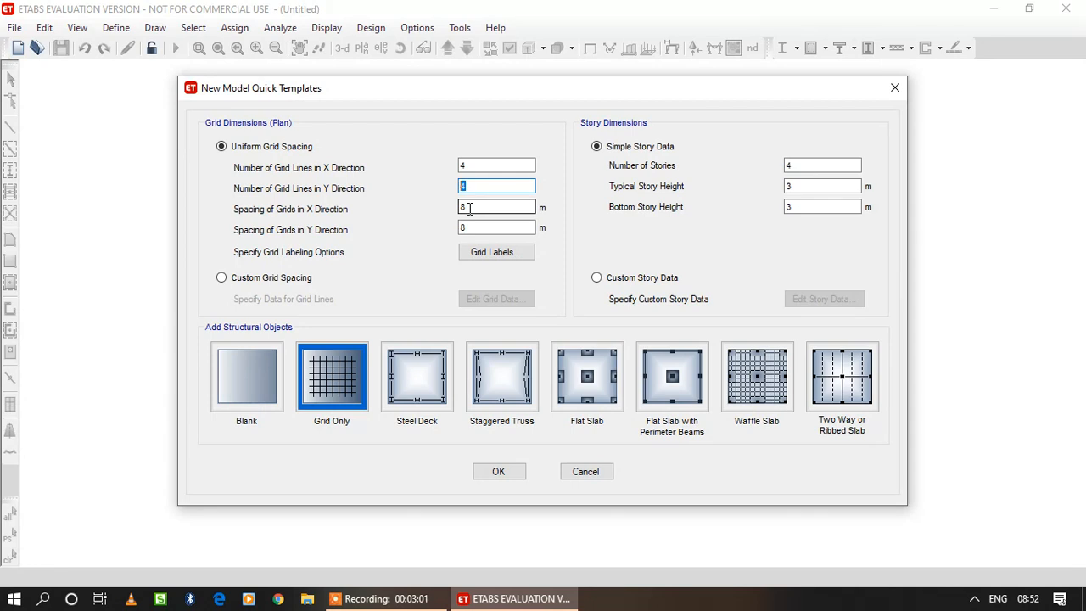
pyautogui.doubleClick(468, 209)
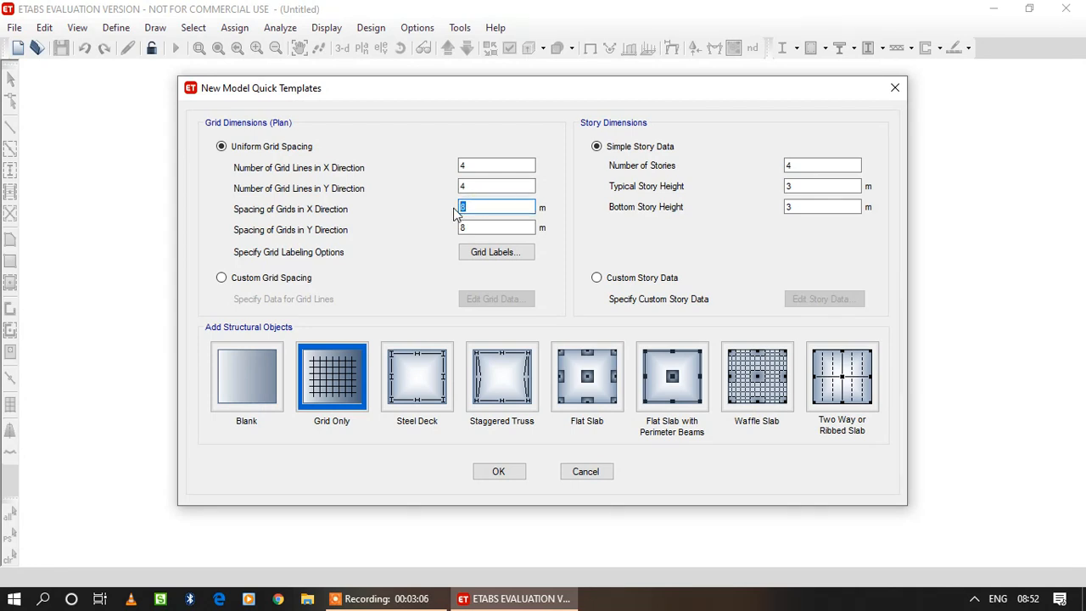
pyautogui.write('6')
pyautogui.press('Tab')
pyautogui.write('6')
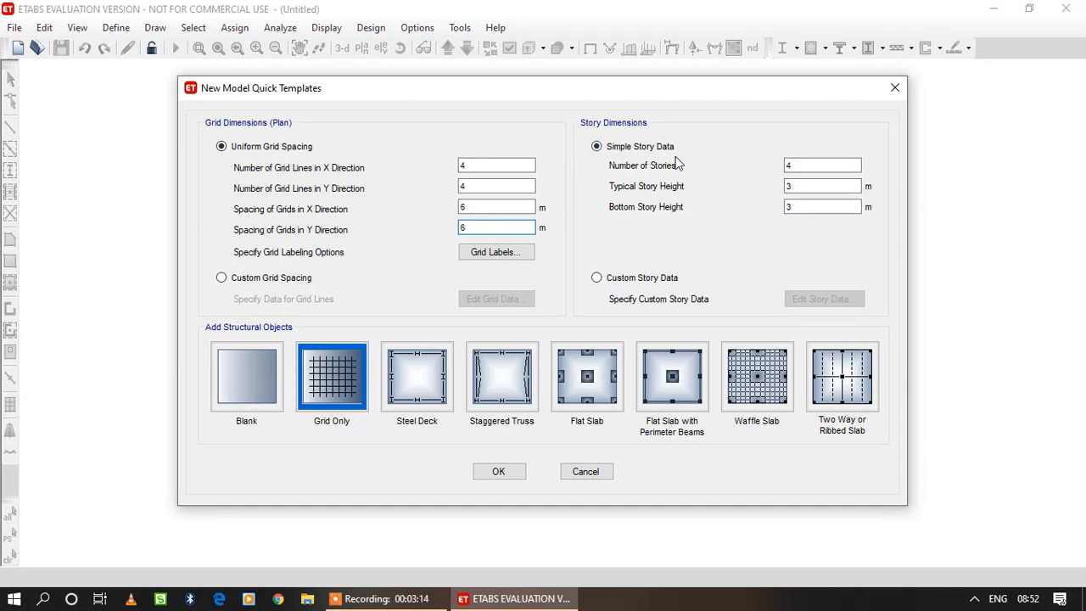
# Set the number of stories to 23, switch to custom story data and open it for editing.
pyautogui.doubleClick(800, 165)
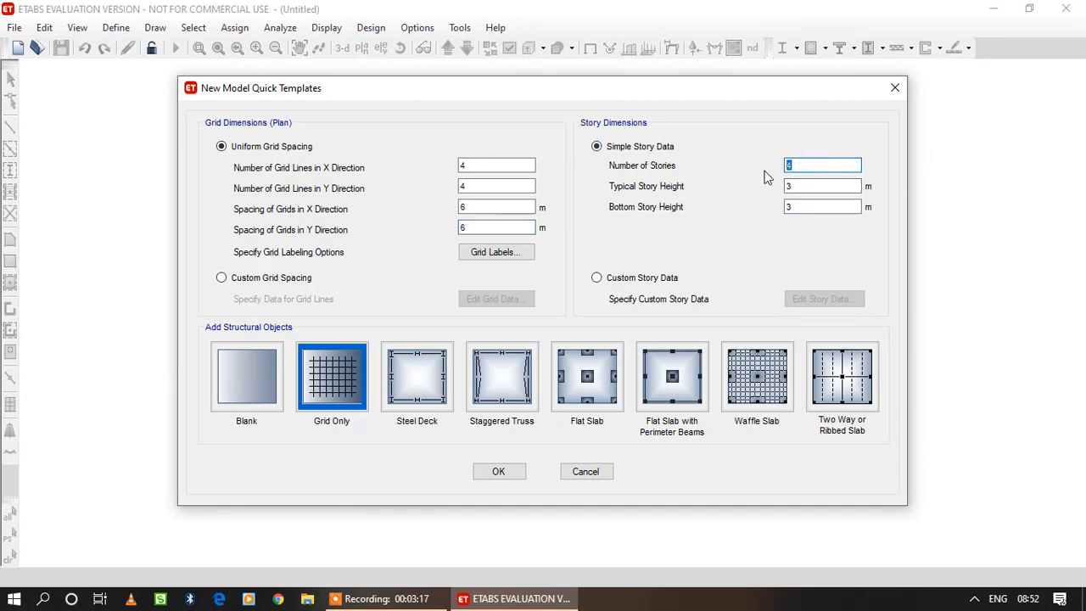
pyautogui.write('23')
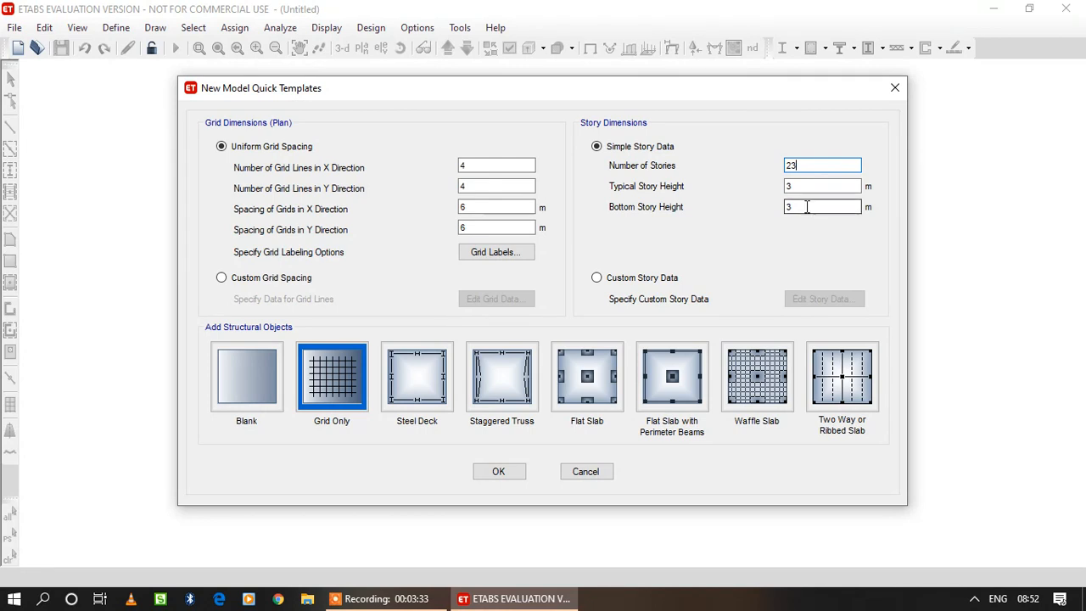
pyautogui.click(597, 278)
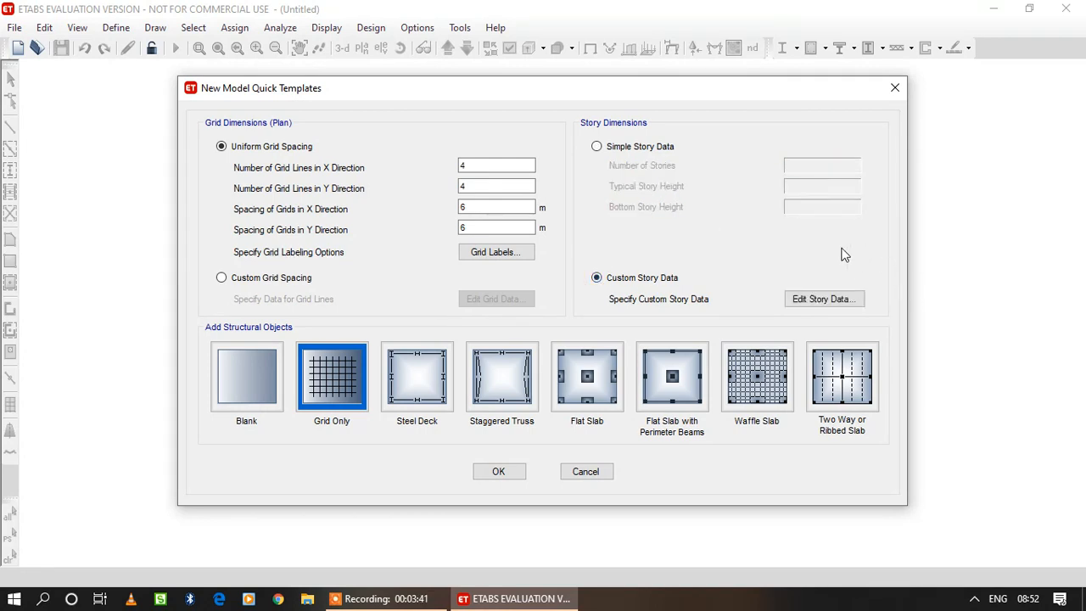
pyautogui.click(833, 302)
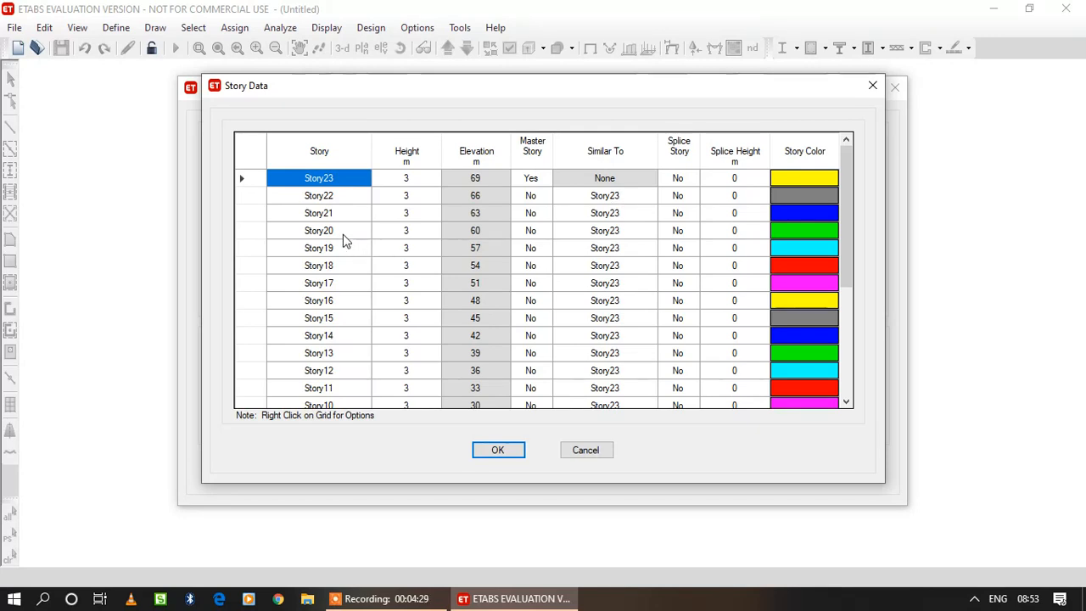
# Make Story19 a master story in the story data.
pyautogui.click(545, 249)
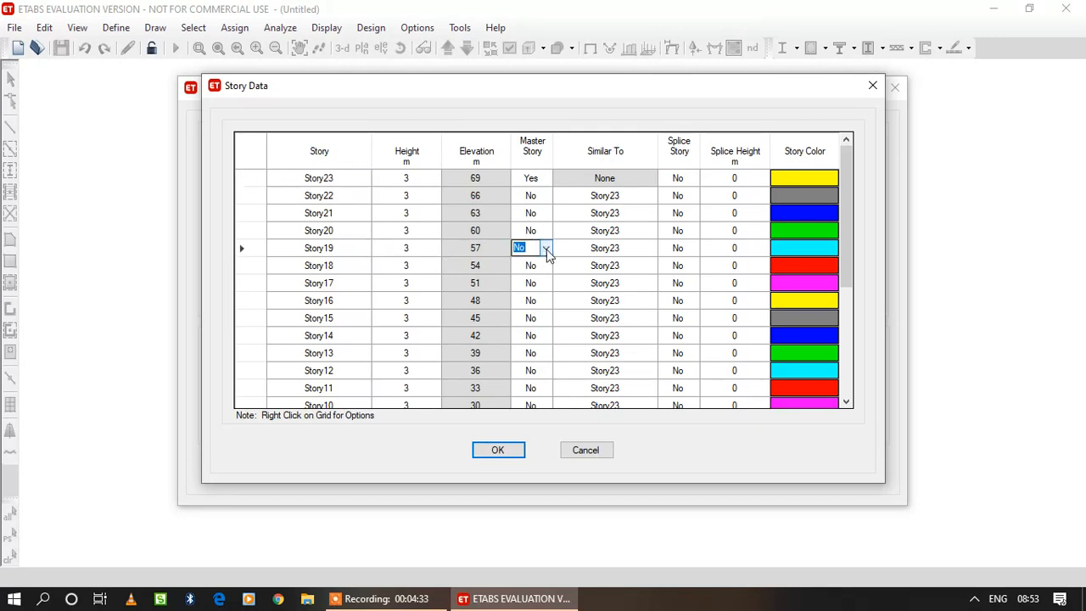
pyautogui.click(546, 249)
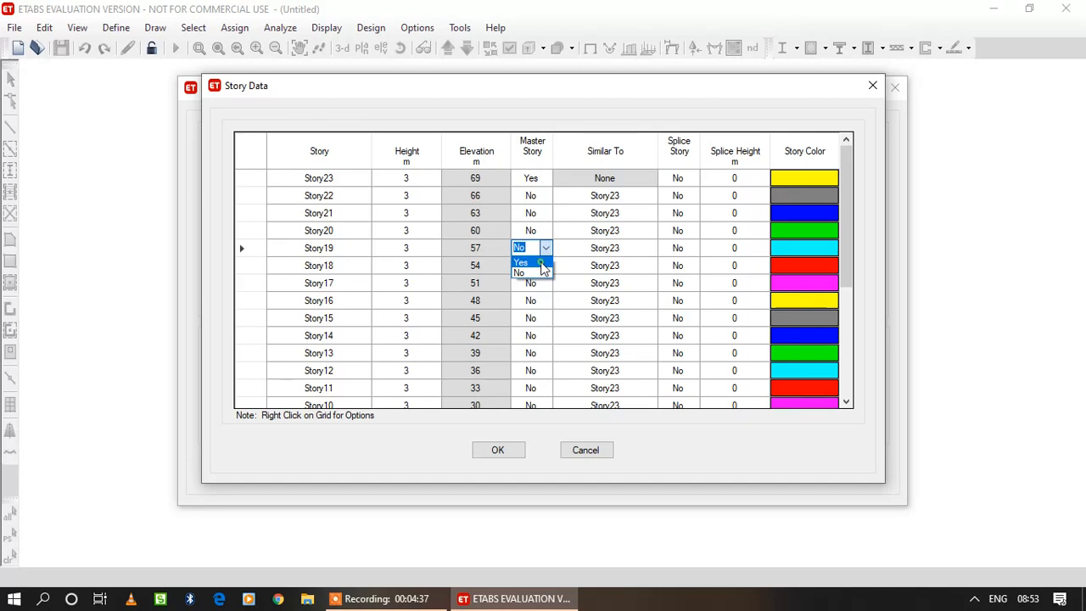
pyautogui.click(541, 262)
# Set Story18, Story17, Story16 and Story15 as similar to Story19.
pyautogui.click(643, 264)
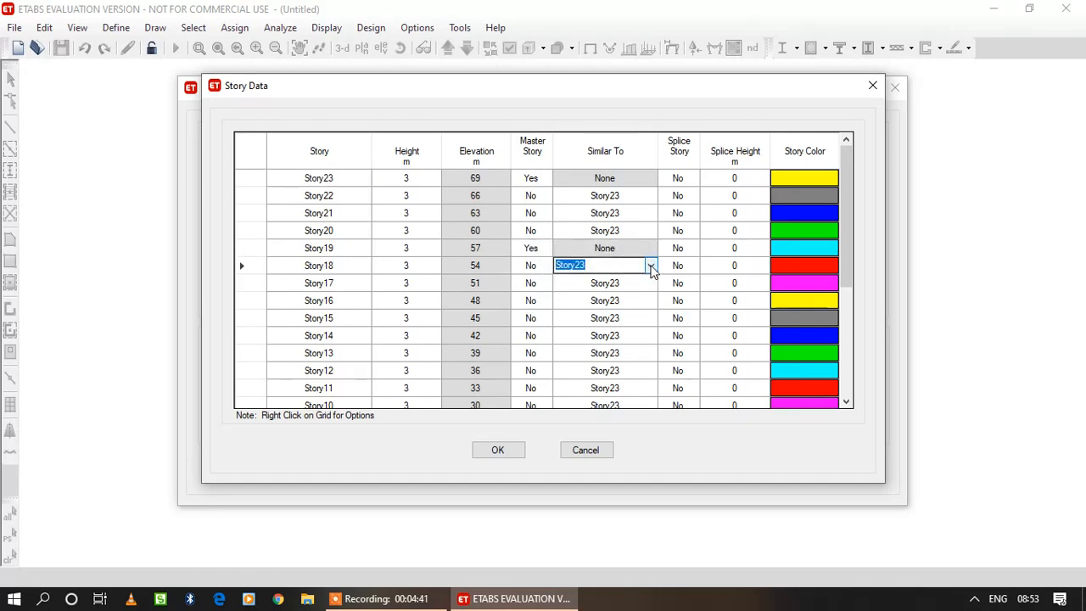
pyautogui.click(650, 266)
pyautogui.click(635, 300)
pyautogui.click(650, 284)
pyautogui.click(650, 283)
pyautogui.click(649, 317)
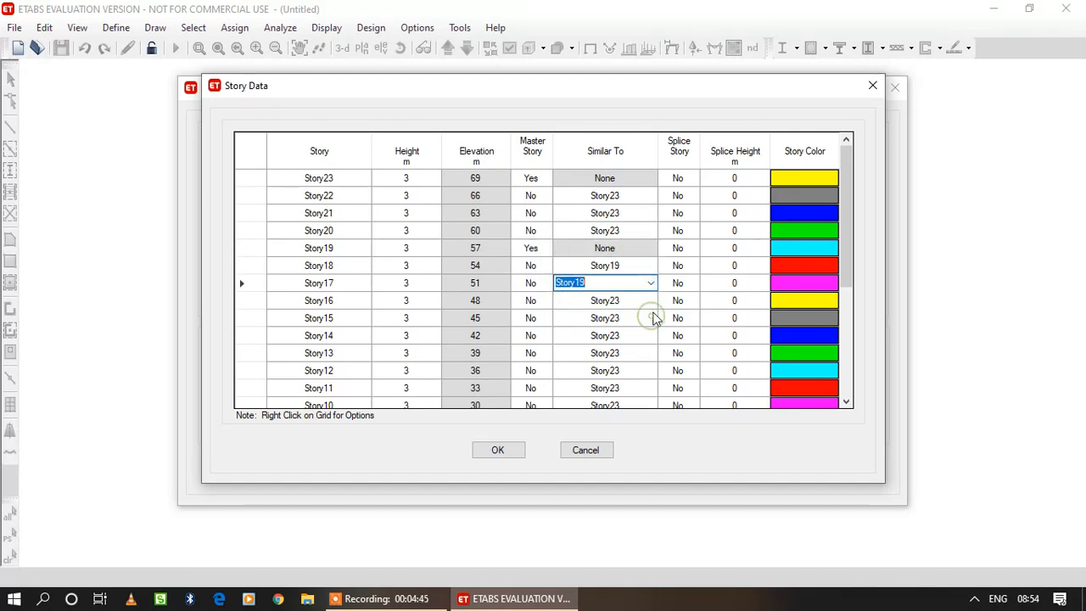
pyautogui.click(651, 302)
pyautogui.click(650, 301)
pyautogui.click(643, 336)
pyautogui.click(649, 319)
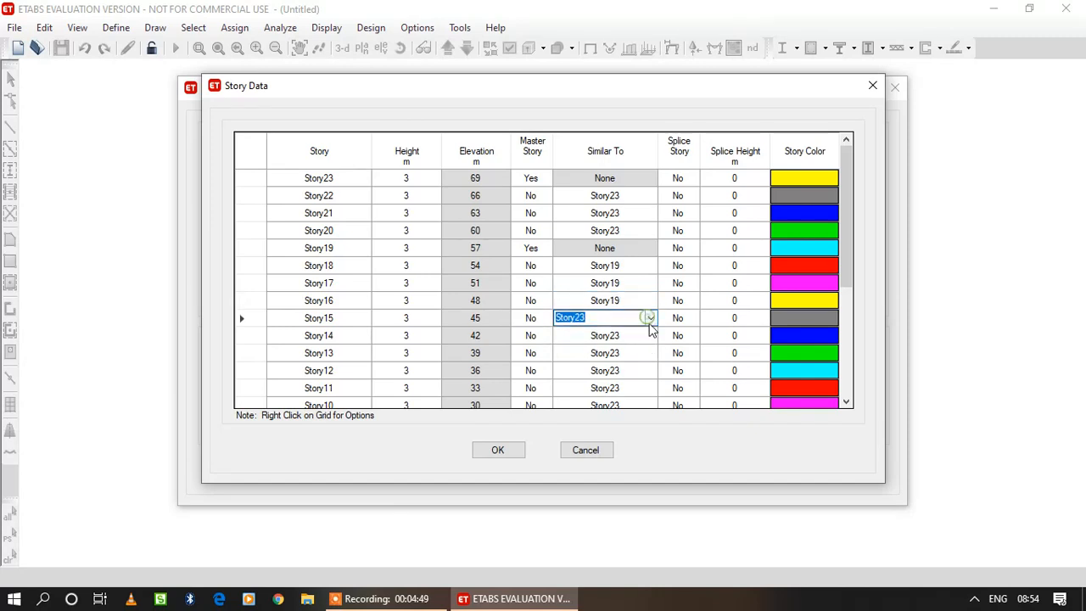
pyautogui.click(650, 318)
pyautogui.click(643, 354)
# Make Story14 a master story in the story data.
pyautogui.click(327, 337)
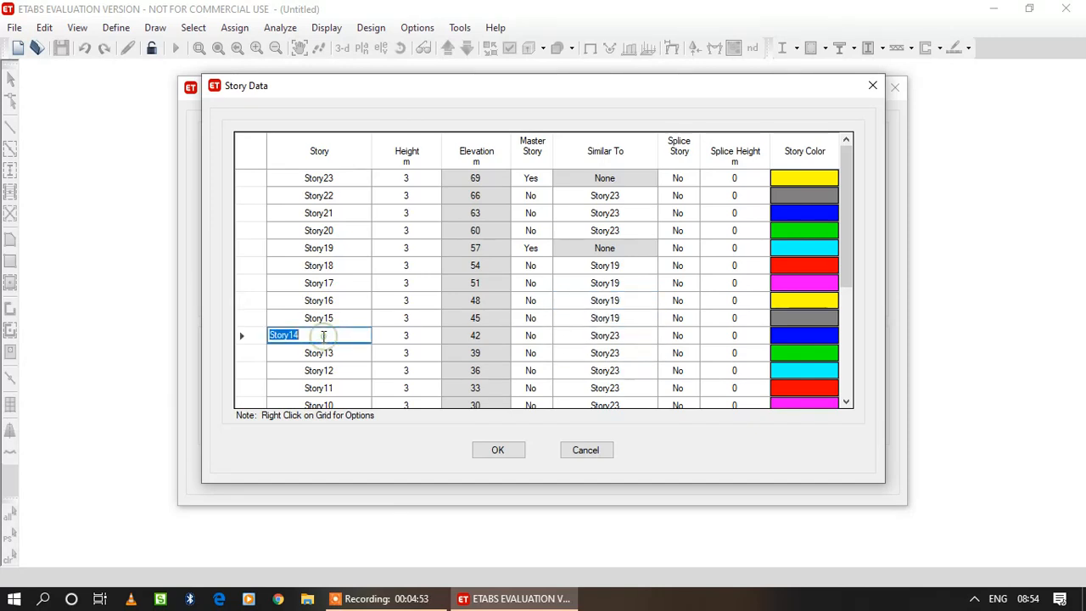
pyautogui.click(531, 336)
pyautogui.click(546, 336)
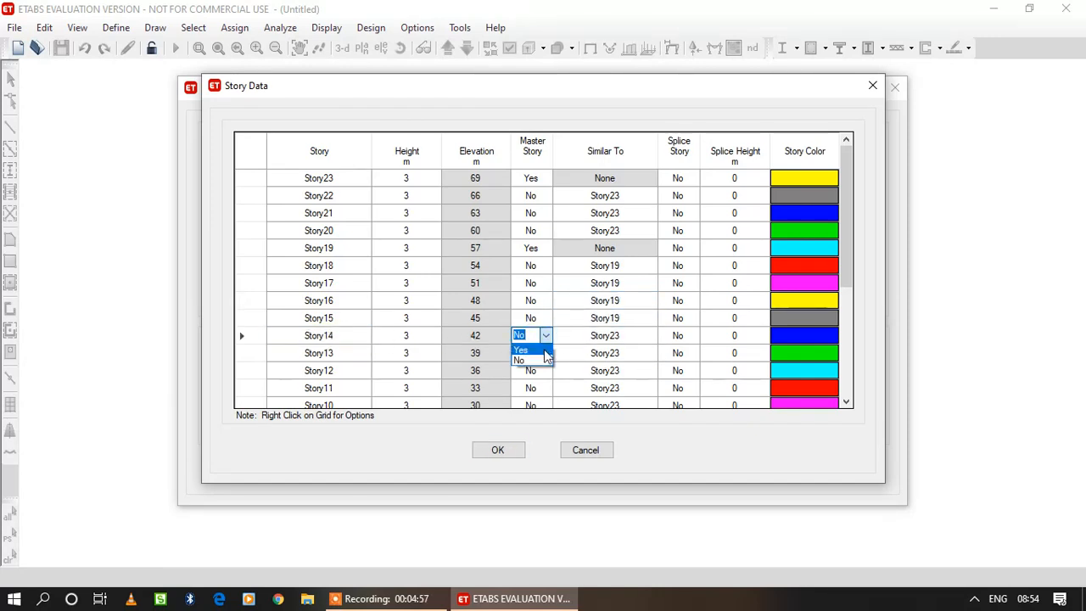
pyautogui.click(534, 348)
# Set Story13 and Story12 as similar to Story14.
pyautogui.click(628, 354)
pyautogui.click(651, 354)
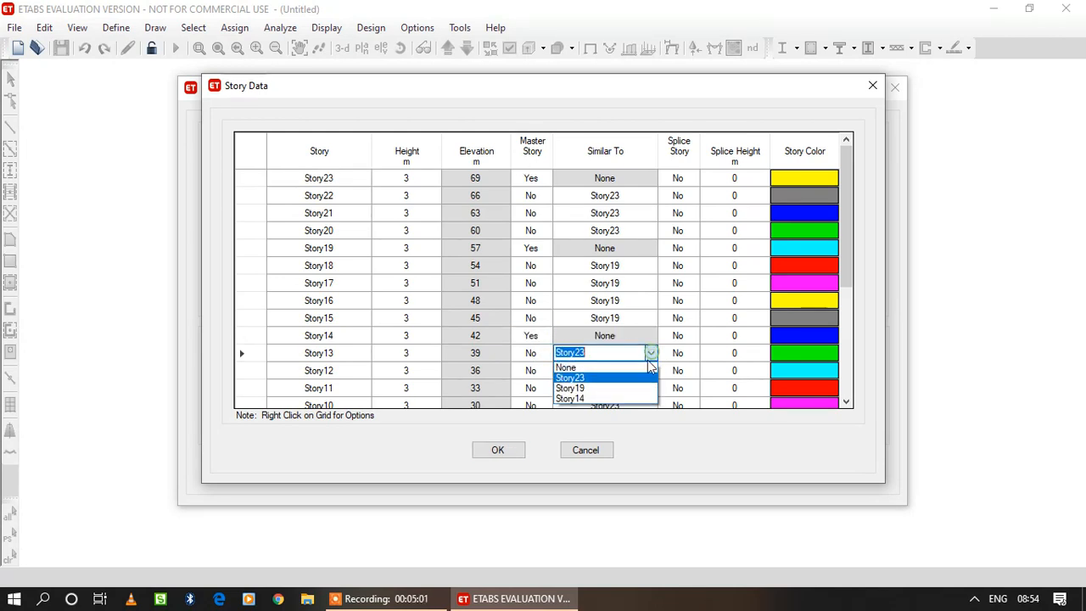
pyautogui.click(638, 396)
pyautogui.click(643, 370)
pyautogui.click(650, 371)
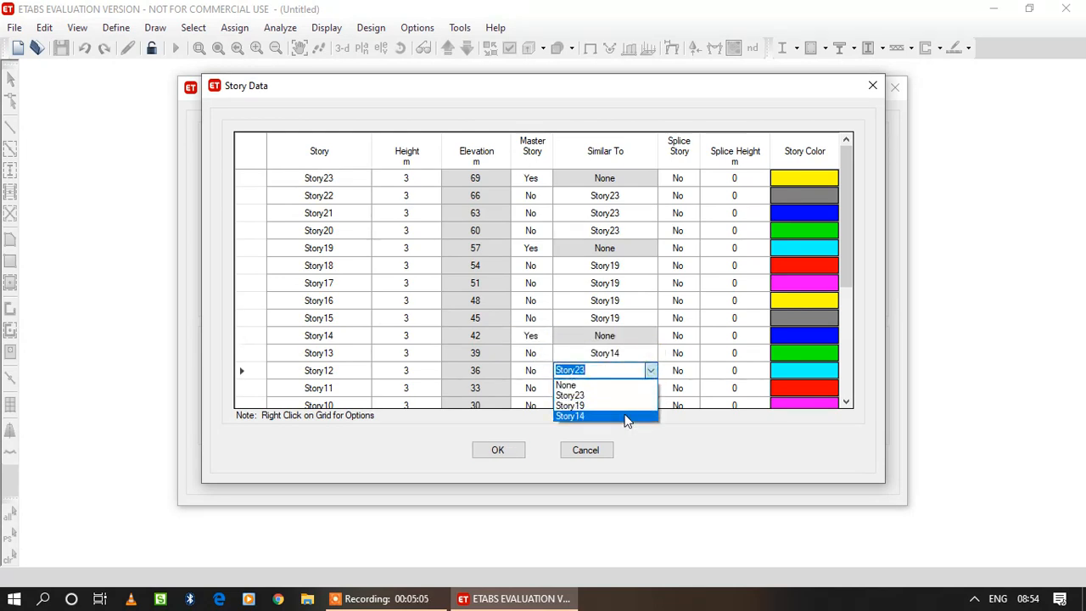
pyautogui.click(625, 417)
# Set Story11, Story10 and Story9 as similar to Story14.
pyautogui.click(846, 402)
pyautogui.click(845, 402)
pyautogui.click(846, 402)
pyautogui.click(846, 402)
pyautogui.click(846, 402)
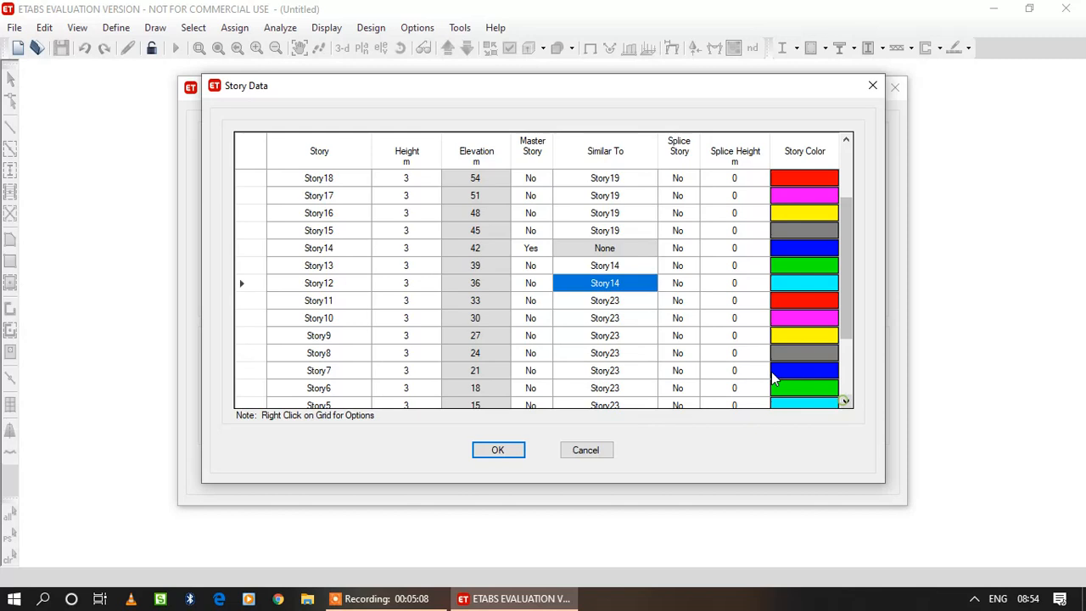
pyautogui.click(632, 304)
pyautogui.click(651, 302)
pyautogui.click(638, 340)
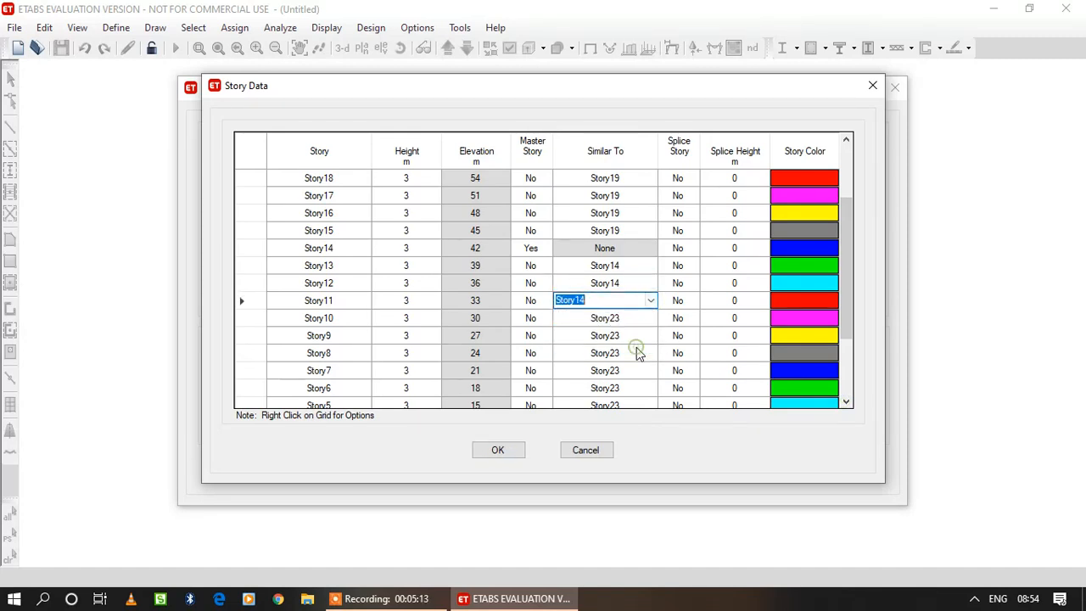
pyautogui.click(650, 320)
pyautogui.click(651, 318)
pyautogui.click(638, 361)
pyautogui.click(651, 336)
pyautogui.click(651, 336)
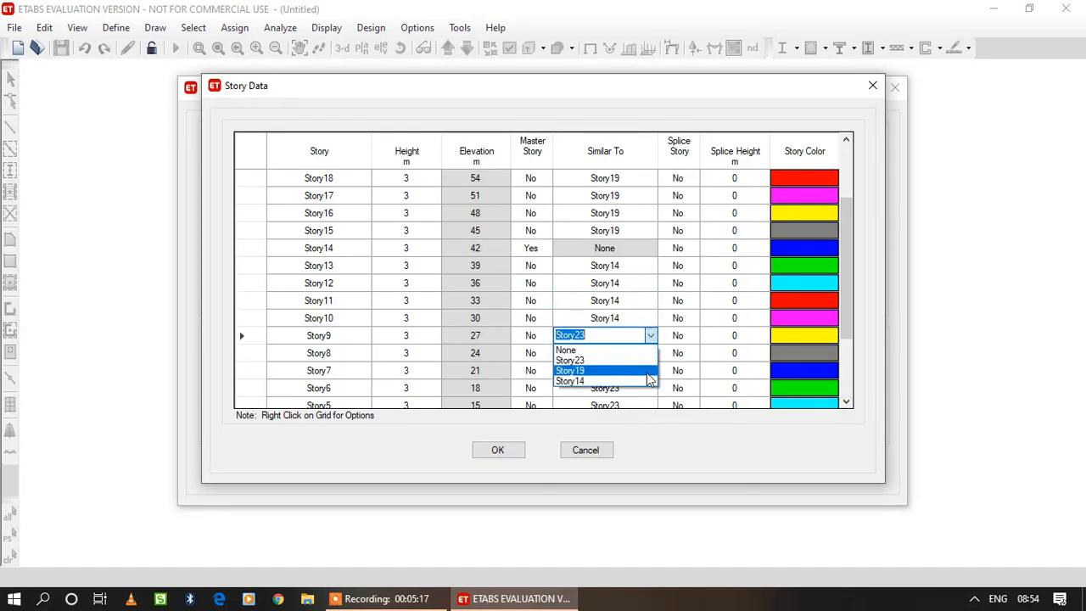
pyautogui.click(638, 379)
# Make Story8 a master story in the story data.
pyautogui.click(626, 354)
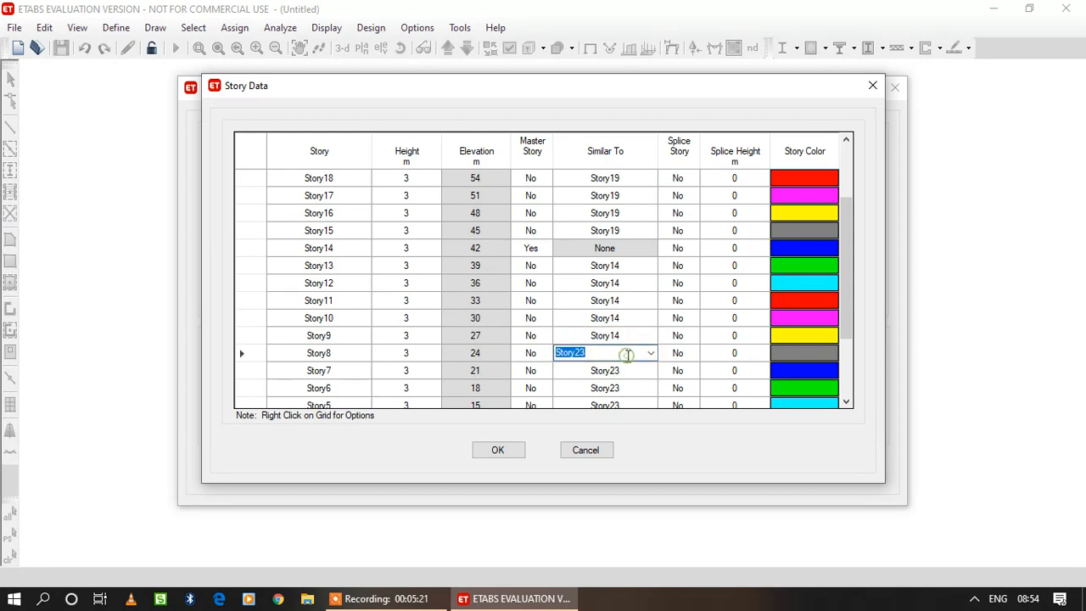
pyautogui.moveTo(848, 322); pyautogui.dragTo(852, 349)
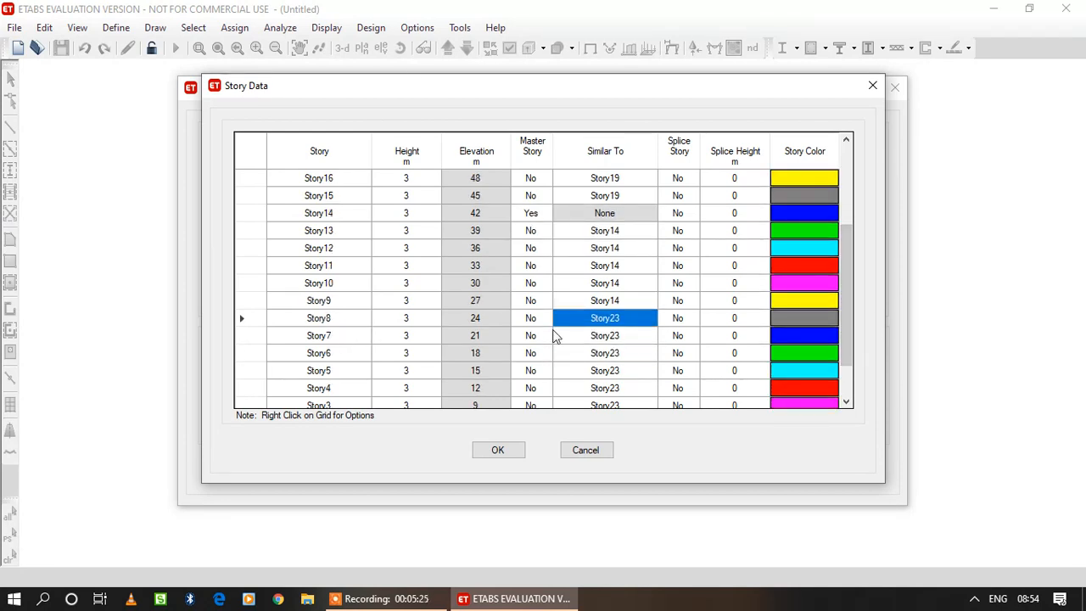
pyautogui.click(543, 319)
pyautogui.click(546, 318)
pyautogui.click(540, 334)
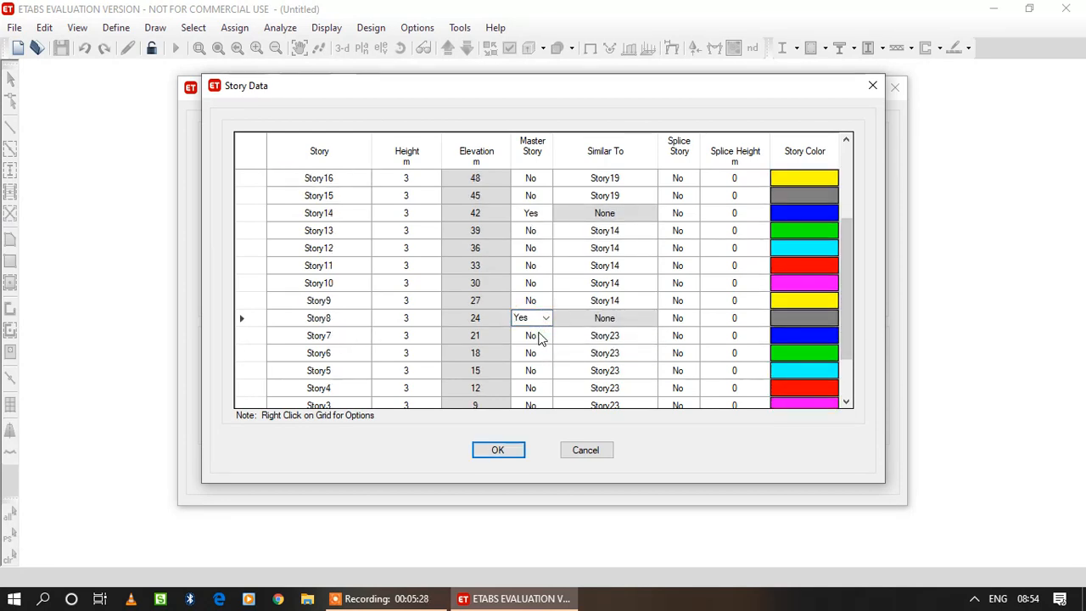
# Set Story7, Story6, Story5 and Story4 as similar to Story8.
pyautogui.click(620, 340)
pyautogui.click(649, 335)
pyautogui.click(628, 391)
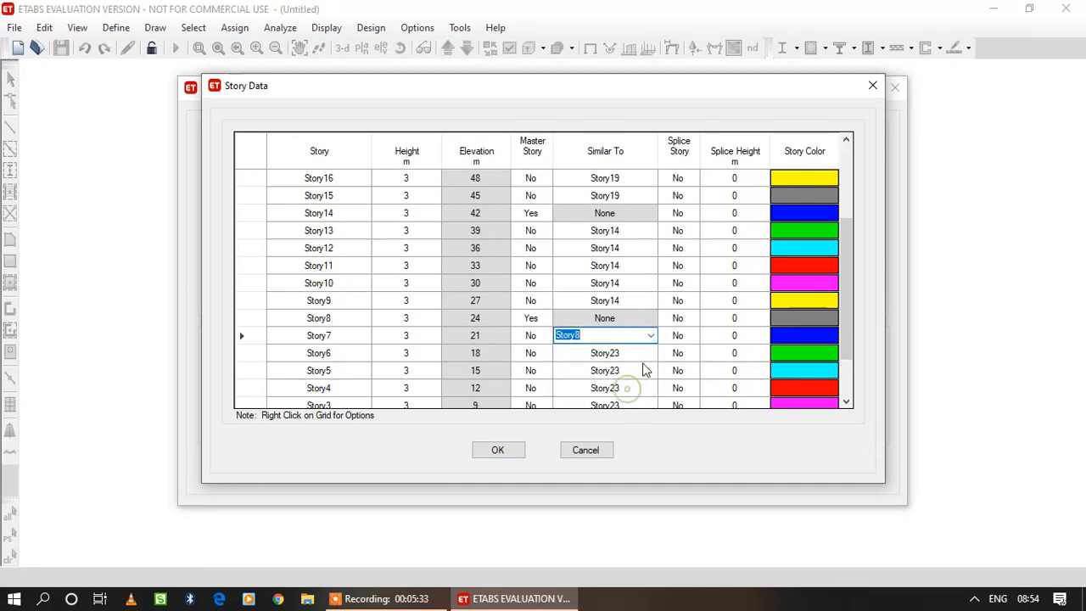
pyautogui.click(643, 356)
pyautogui.click(650, 355)
pyautogui.click(636, 406)
pyautogui.click(639, 371)
pyautogui.click(650, 370)
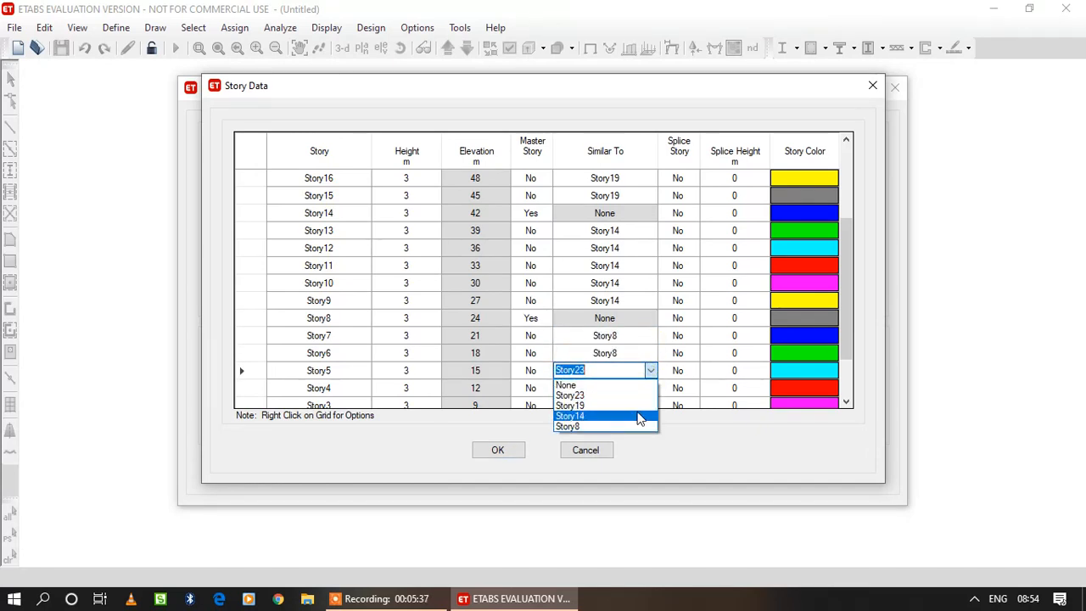
pyautogui.click(632, 426)
pyautogui.click(645, 387)
pyautogui.click(650, 388)
pyautogui.click(620, 445)
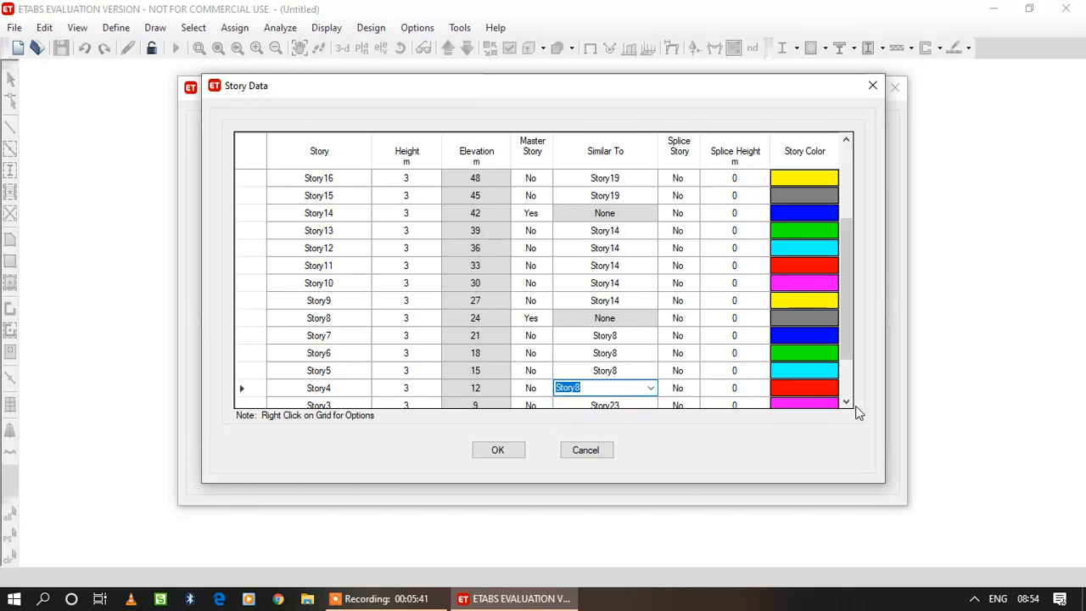
# Set Story3, Story2 and Story1 as similar to Story8.
pyautogui.click(846, 402)
pyautogui.click(635, 338)
pyautogui.click(650, 336)
pyautogui.click(625, 393)
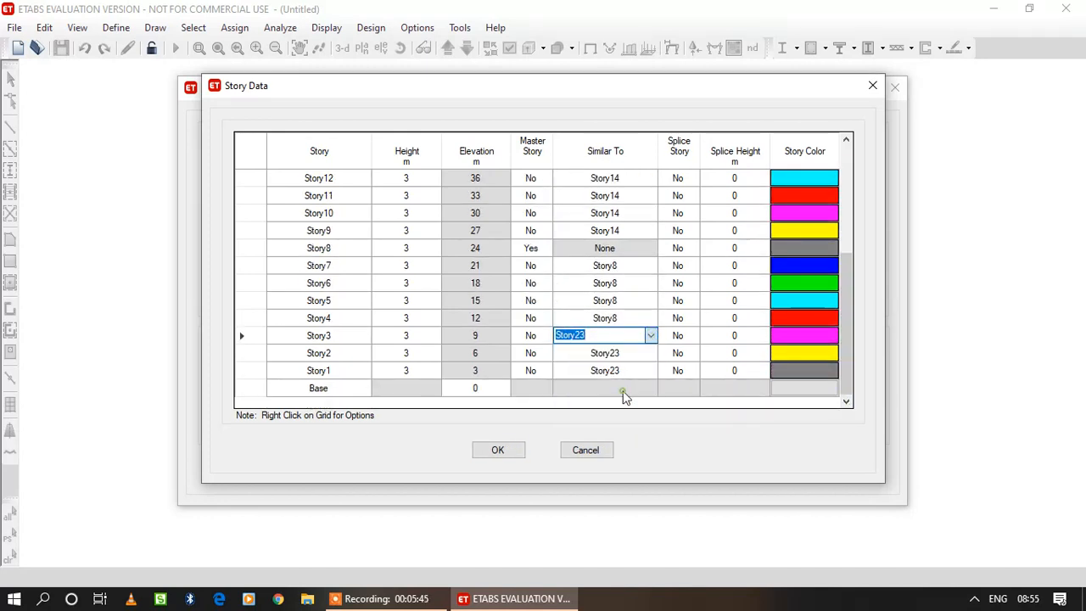
pyautogui.click(645, 354)
pyautogui.click(650, 354)
pyautogui.click(637, 411)
pyautogui.click(650, 372)
pyautogui.click(651, 371)
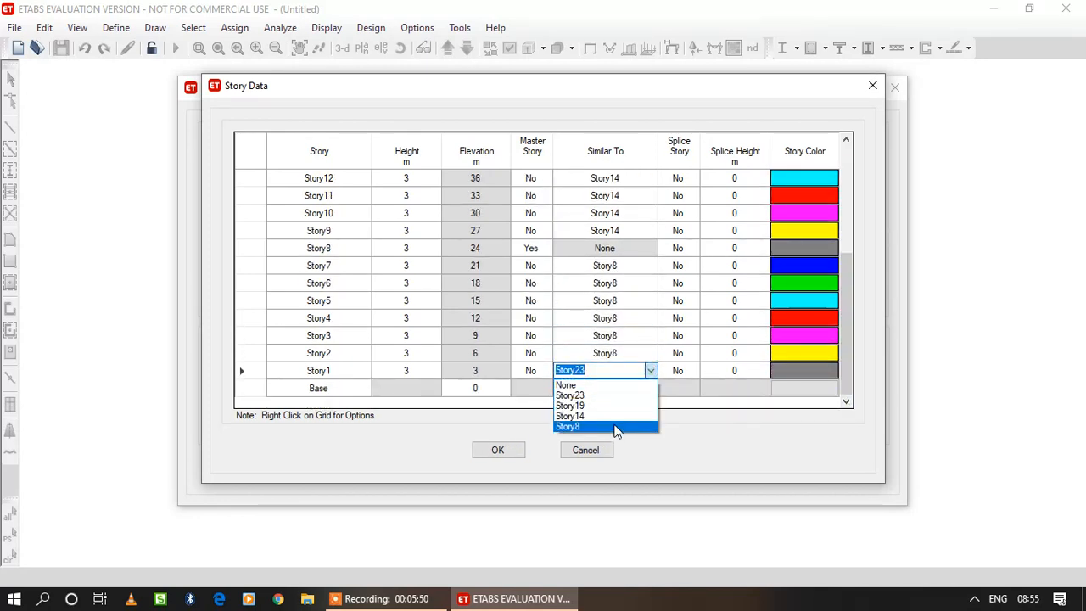
pyautogui.click(617, 428)
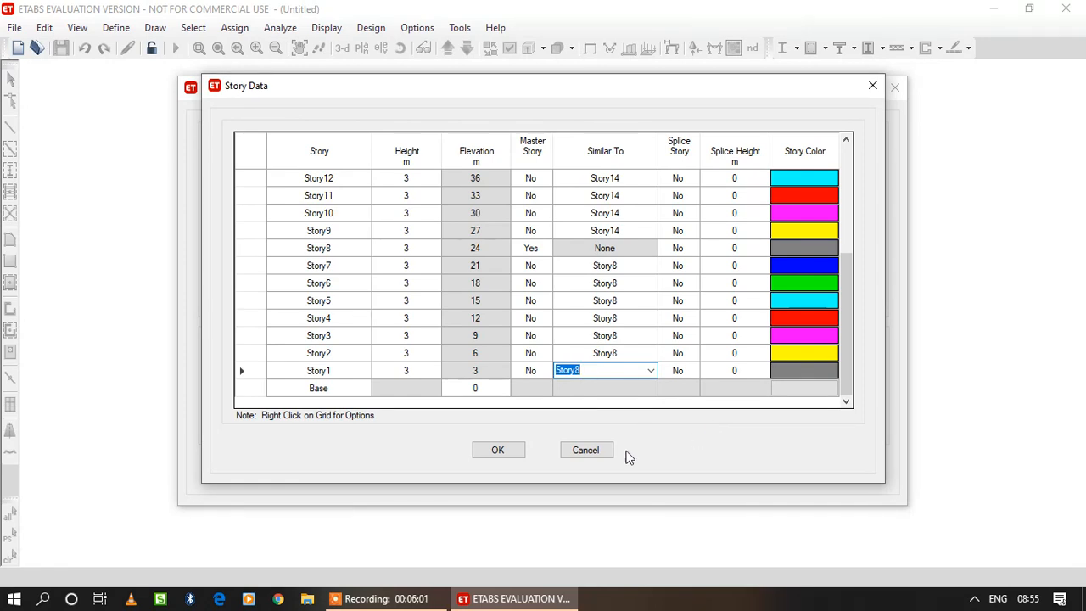
# Accept the custom story data and generate the model from the Grid Only template.
pyautogui.click(498, 449)
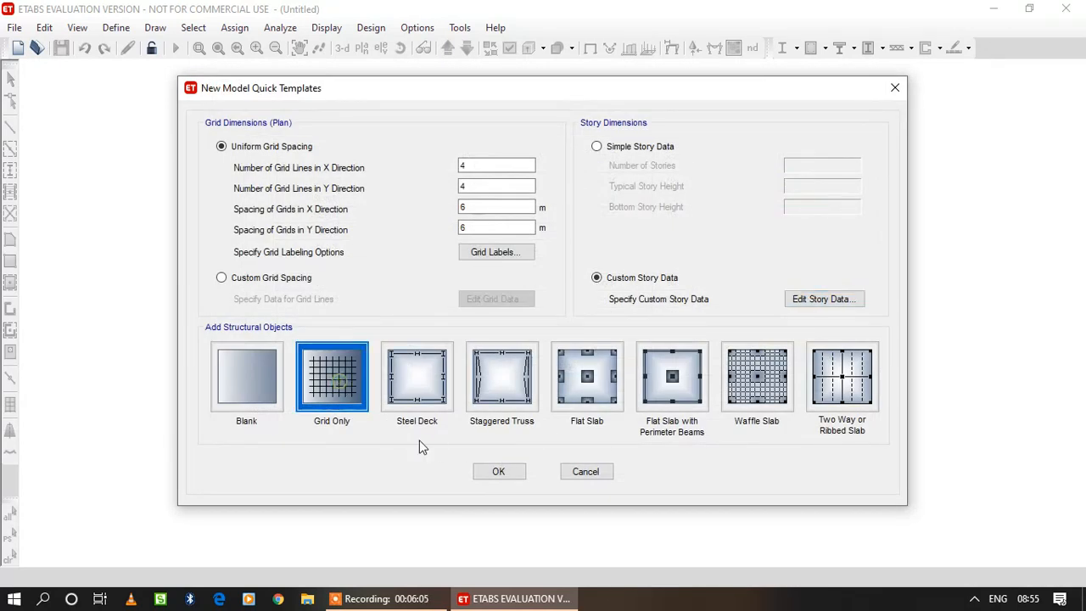
pyautogui.click(500, 473)
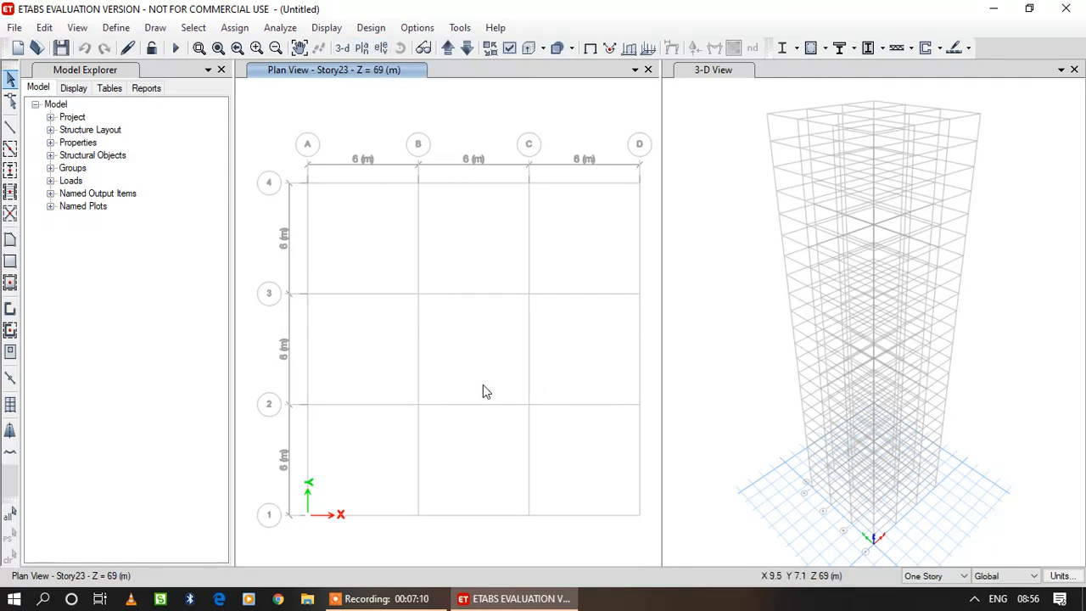
# Add a new material with region India, type Concrete, standard Indian and grade M40, keeping its default property data.
pyautogui.click(127, 30)
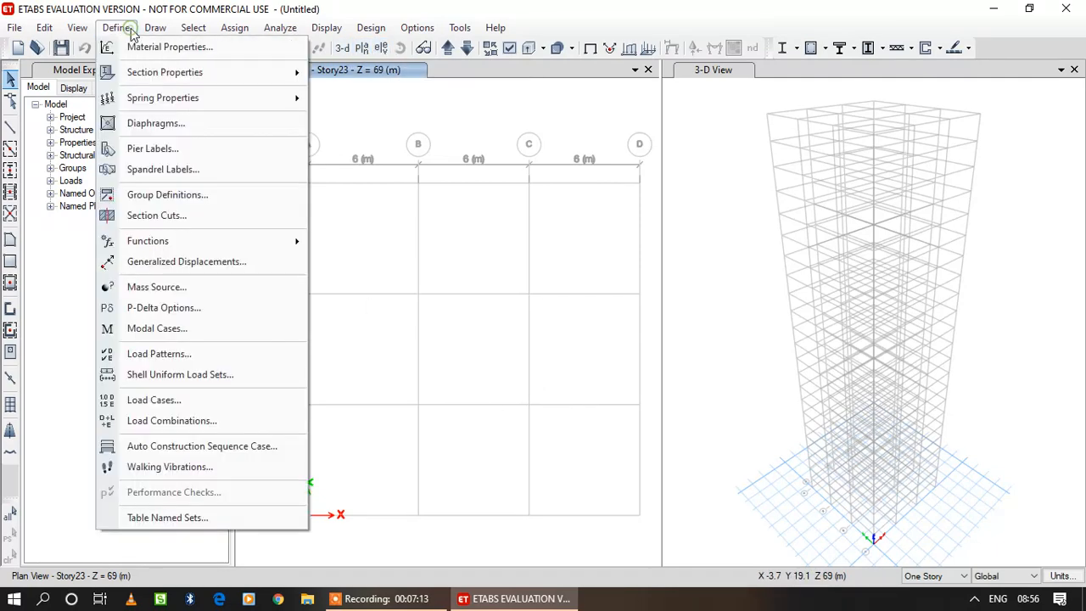
pyautogui.click(142, 46)
pyautogui.click(145, 47)
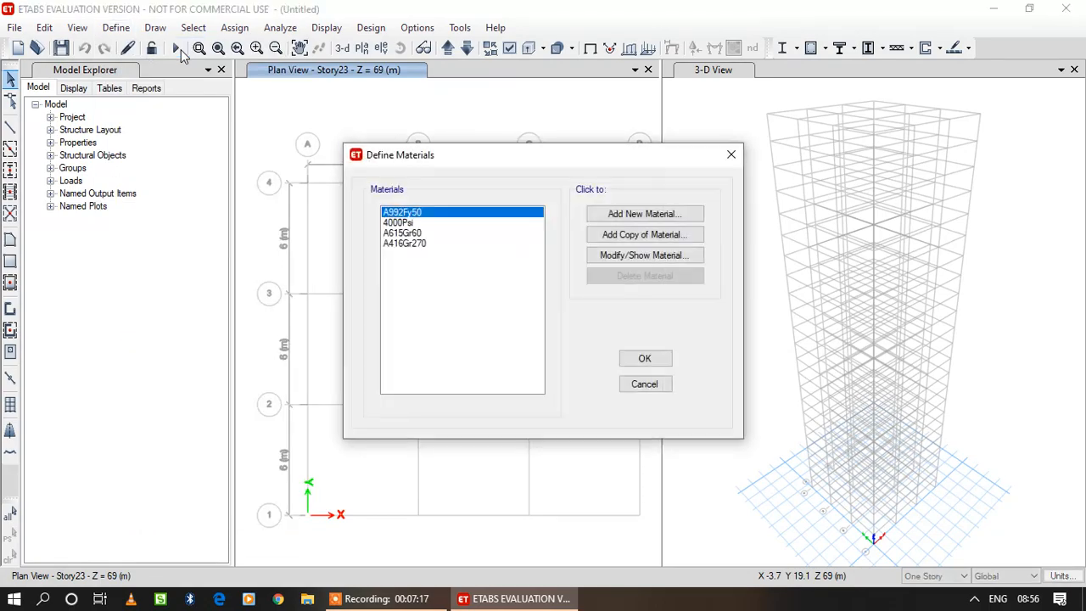
pyautogui.click(641, 216)
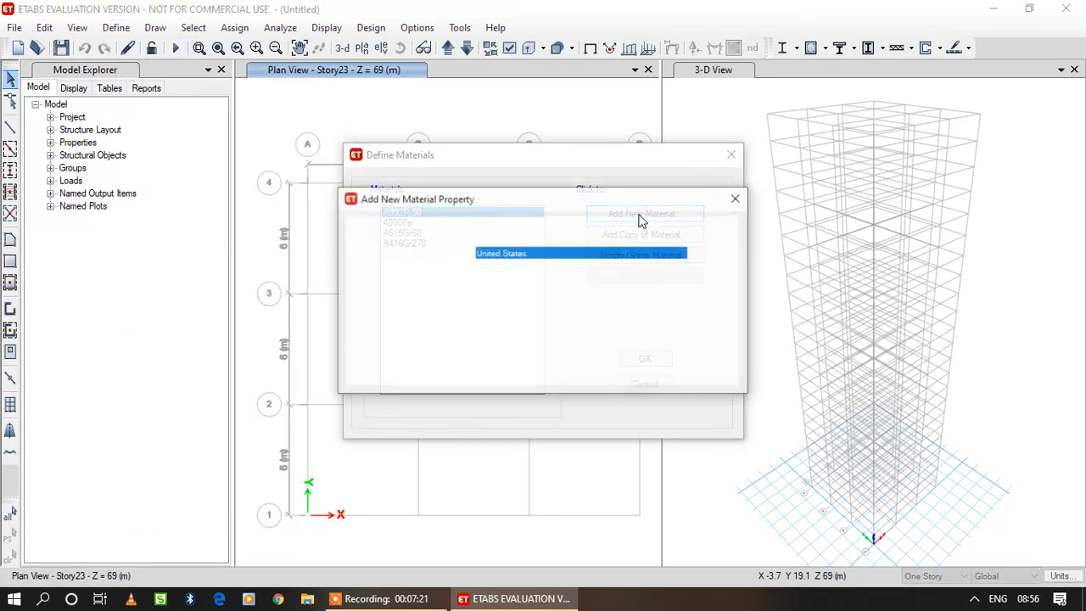
pyautogui.click(620, 253)
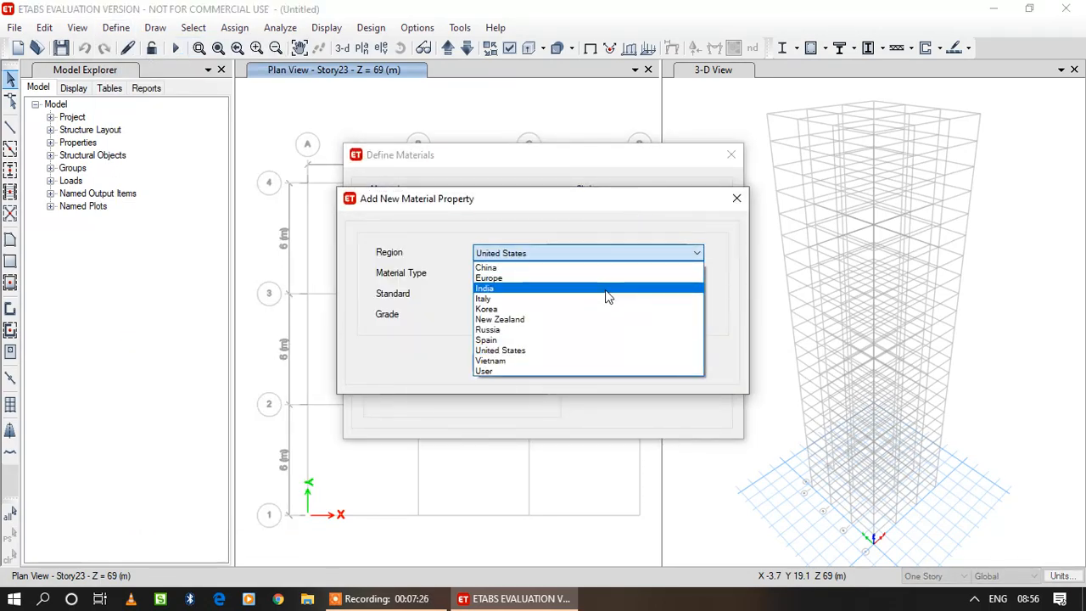
pyautogui.click(603, 288)
pyautogui.click(598, 274)
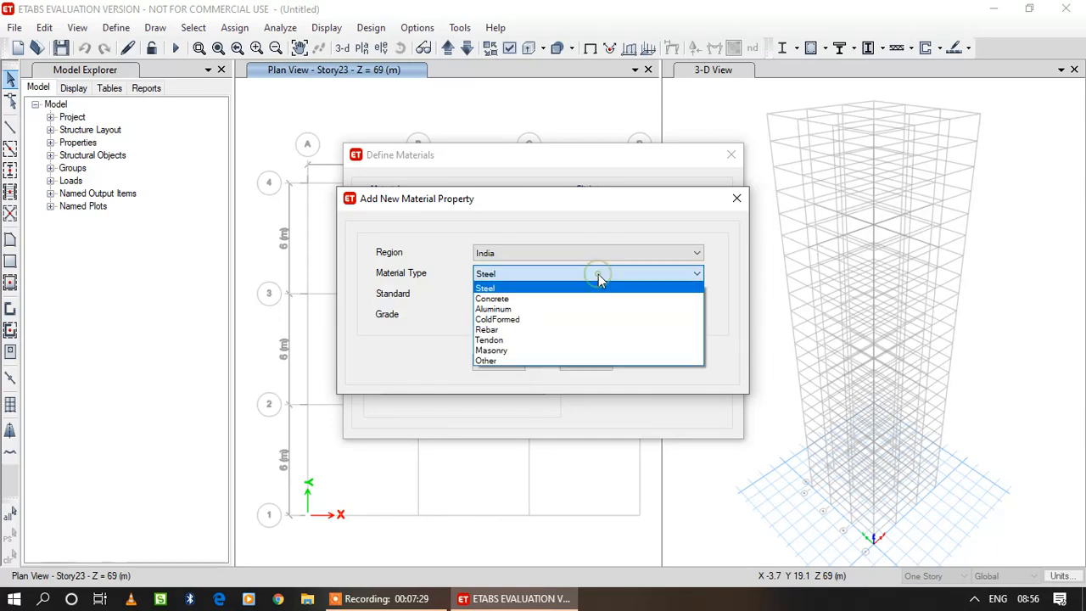
pyautogui.click(596, 301)
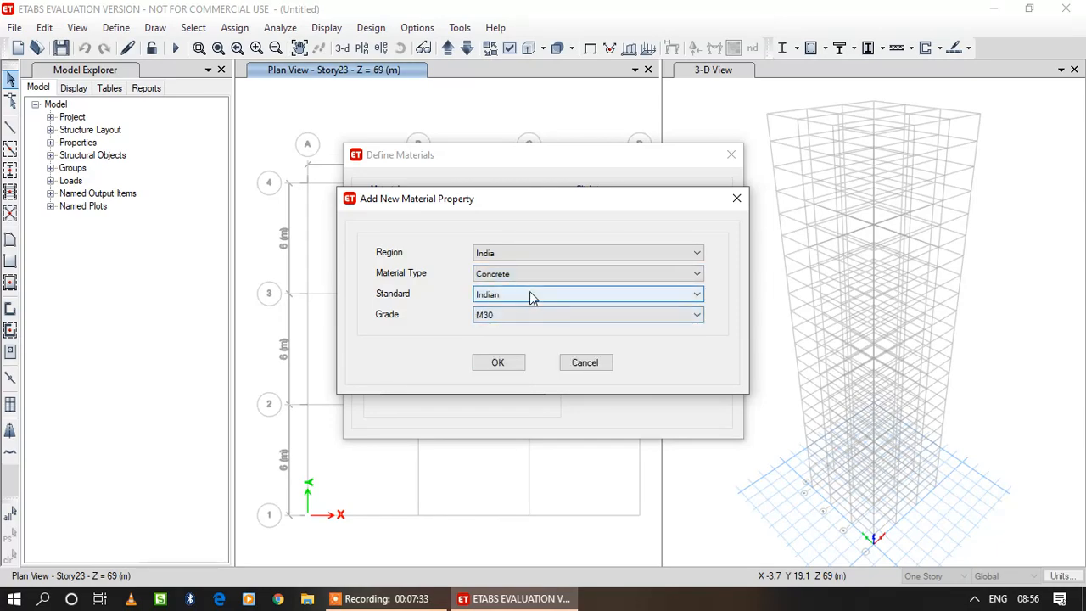
pyautogui.click(509, 315)
pyautogui.click(488, 383)
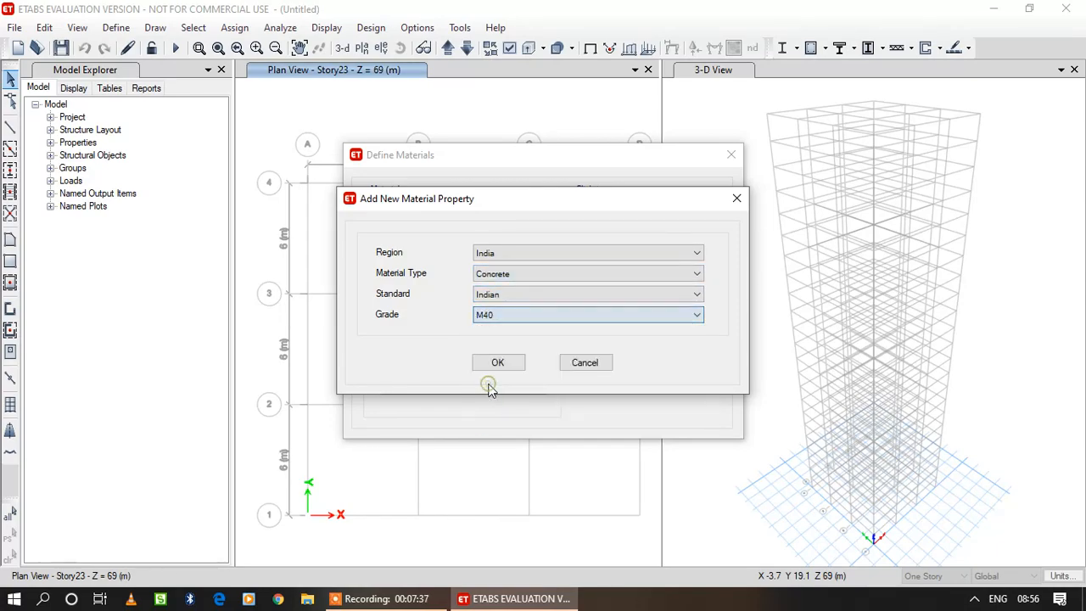
pyautogui.click(504, 364)
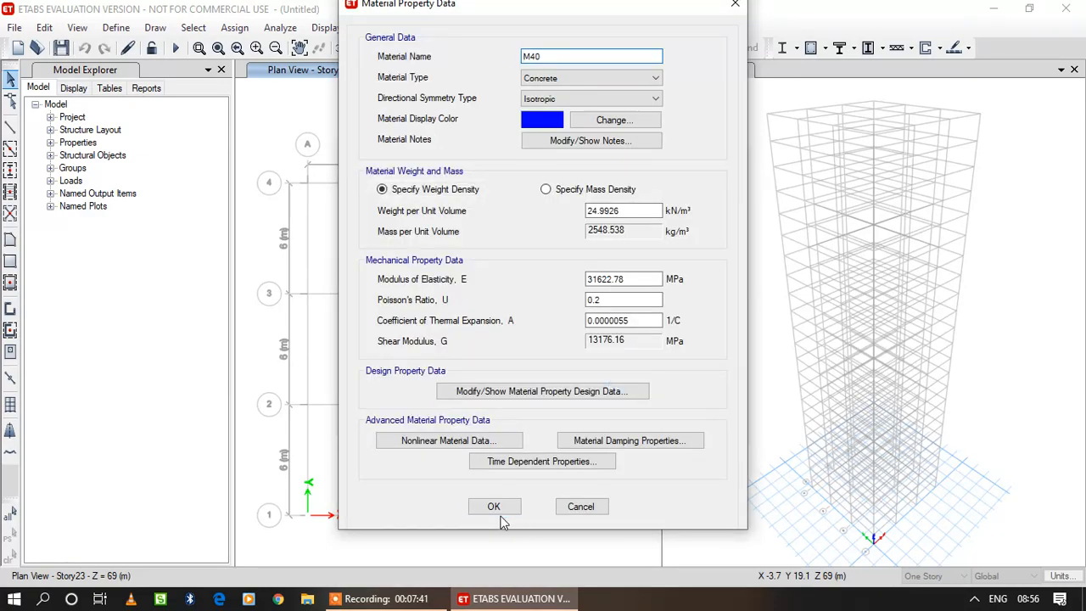
pyautogui.click(494, 508)
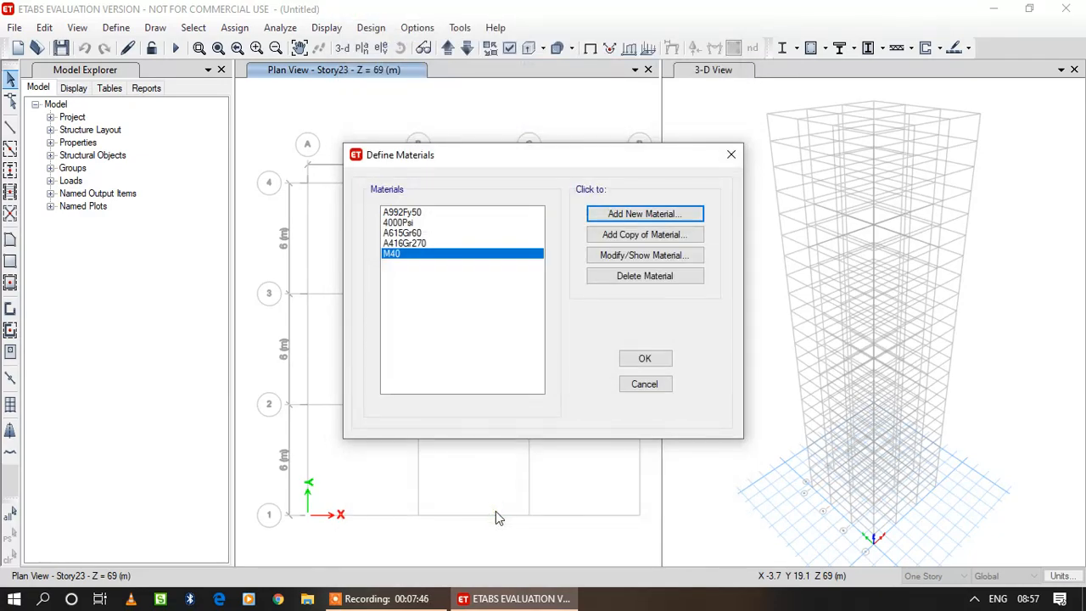
# Add an Indian rebar material of HYSD Grade 500 with its default property data.
pyautogui.click(649, 217)
pyautogui.click(638, 274)
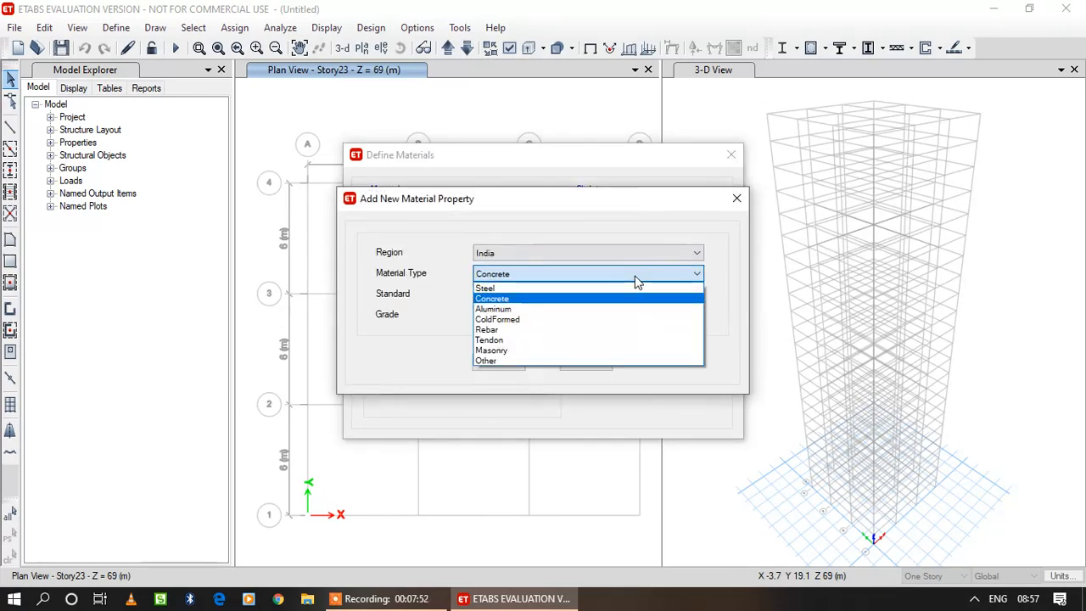
pyautogui.click(611, 328)
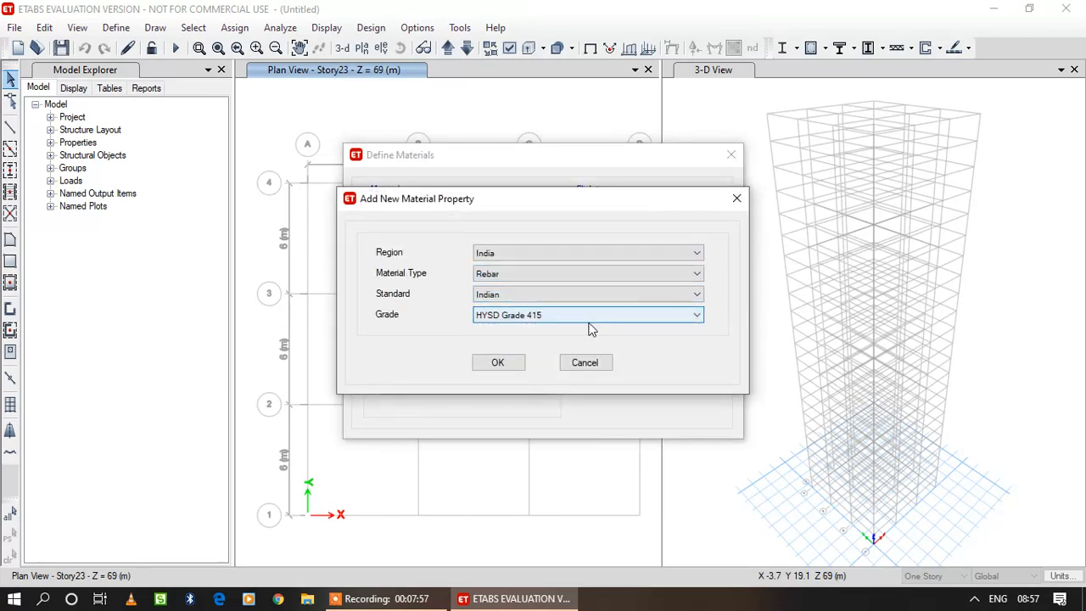
pyautogui.click(592, 320)
pyautogui.click(585, 347)
pyautogui.click(505, 367)
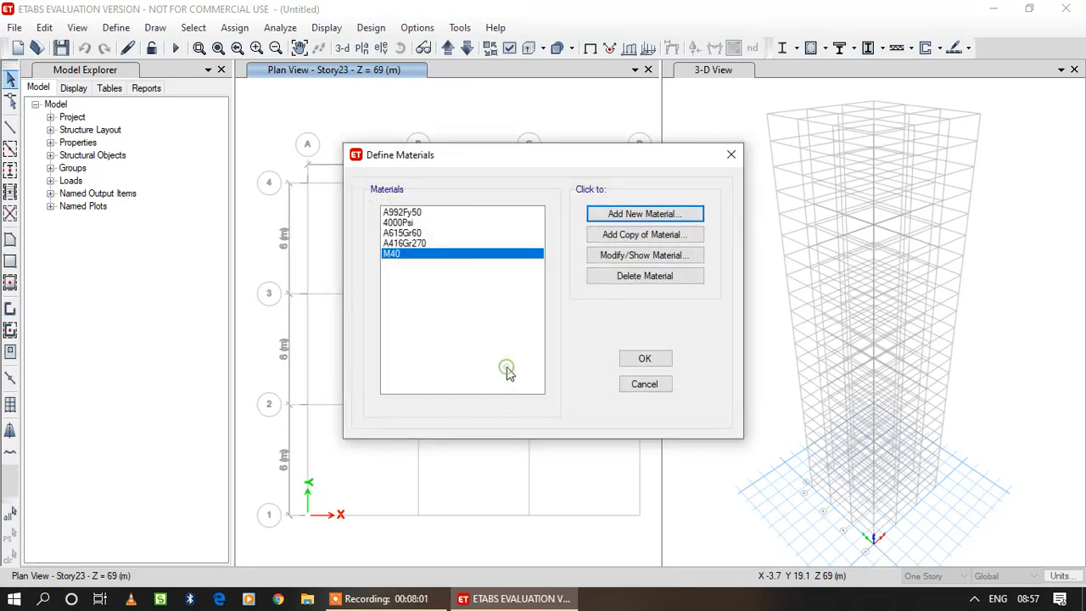
pyautogui.click(504, 466)
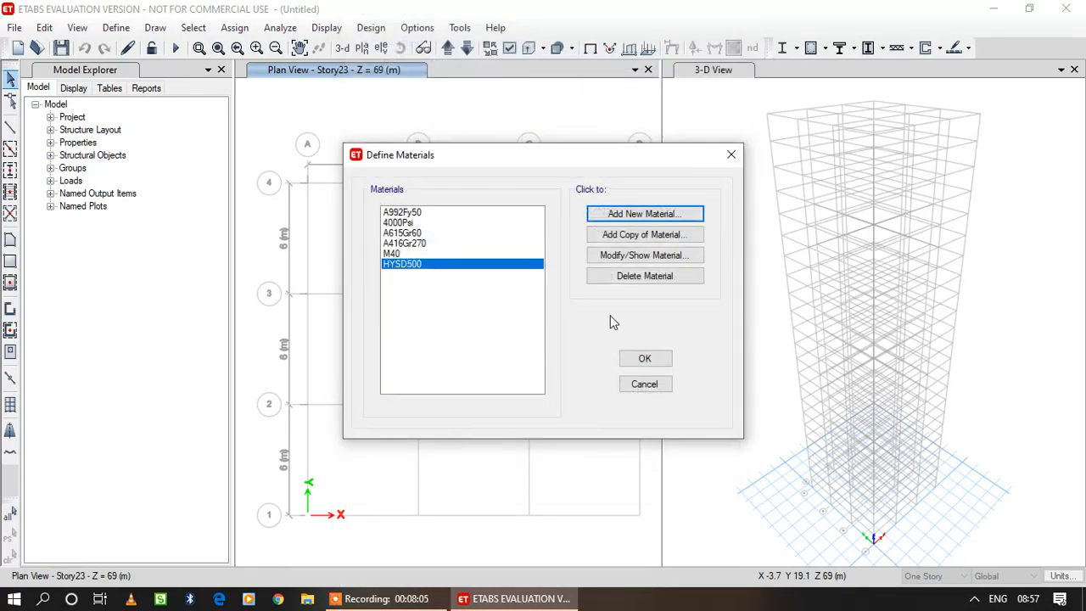
# Add an Indian rebar material of Mild Grade 250 and accept the material definitions.
pyautogui.click(659, 218)
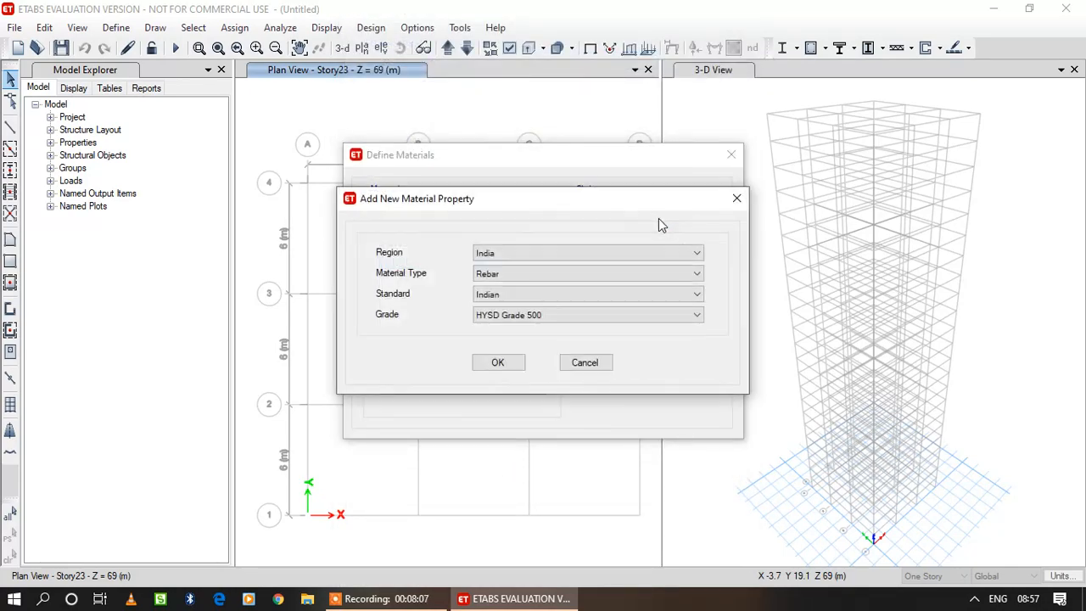
pyautogui.click(550, 321)
pyautogui.click(547, 328)
pyautogui.click(507, 364)
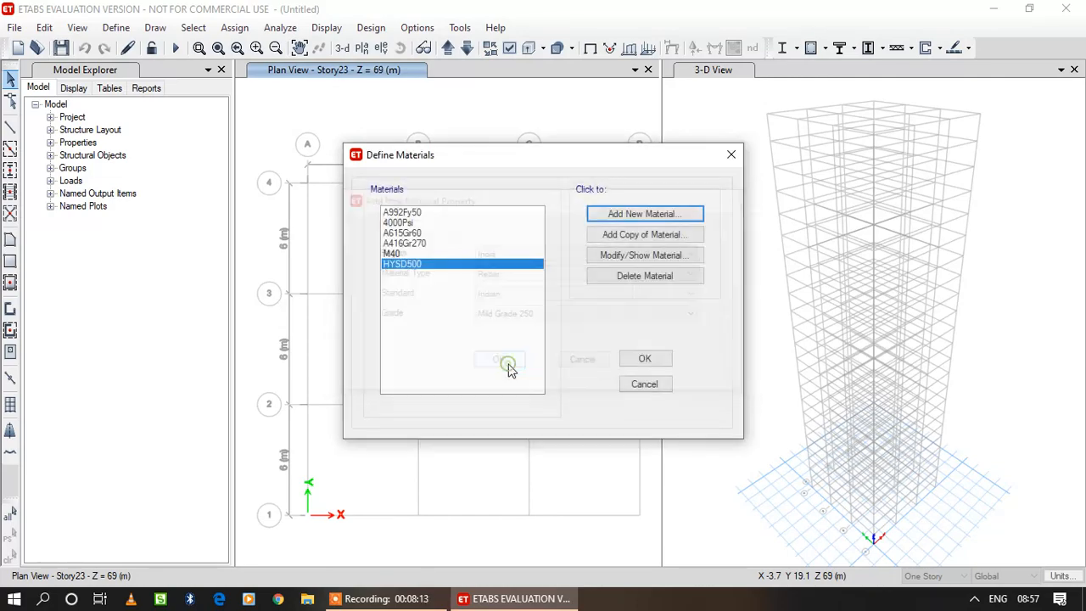
pyautogui.click(503, 465)
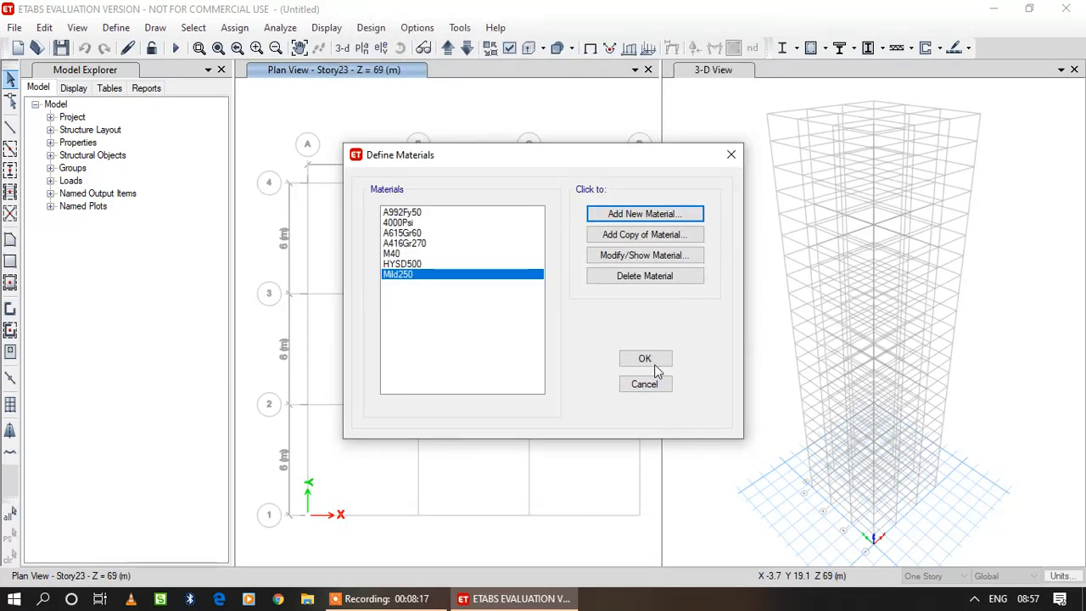
pyautogui.click(654, 362)
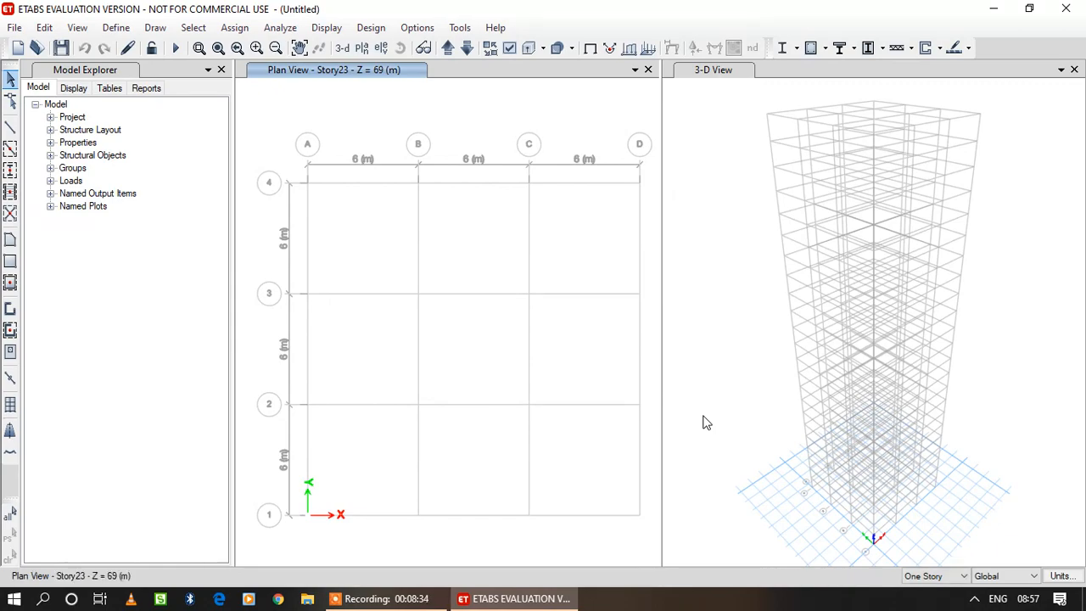
# Add a new rectangular concrete frame section and name it C 500x500.
pyautogui.click(115, 27)
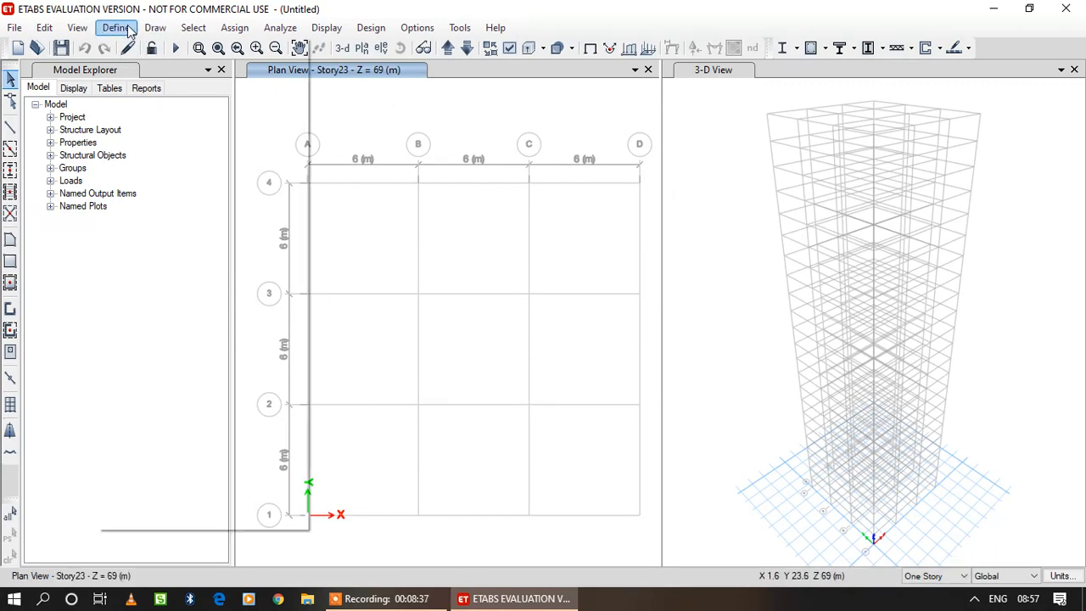
pyautogui.moveTo(166, 74)
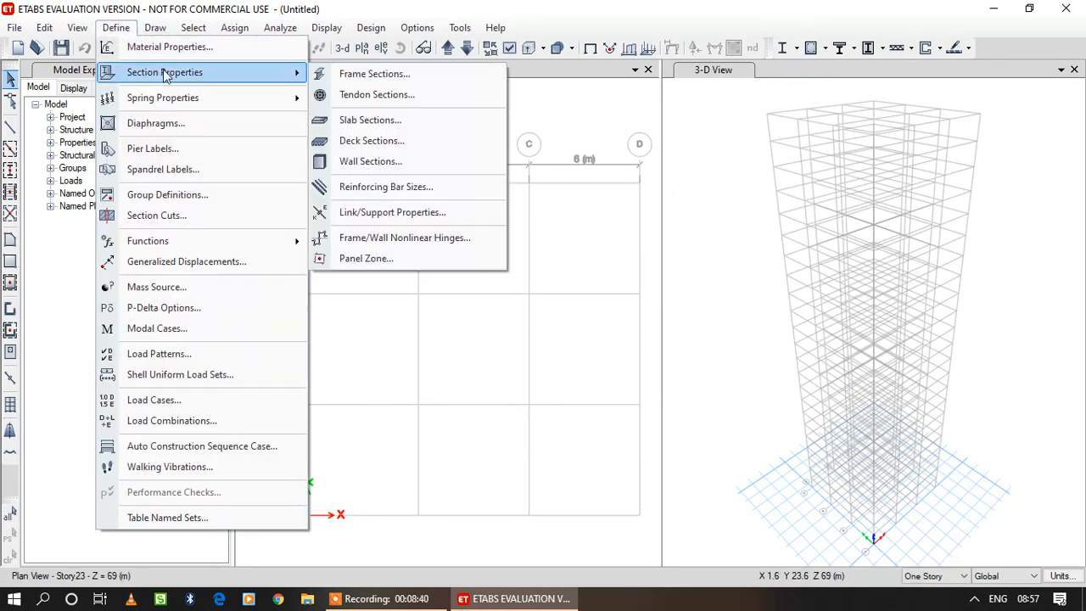
pyautogui.click(393, 76)
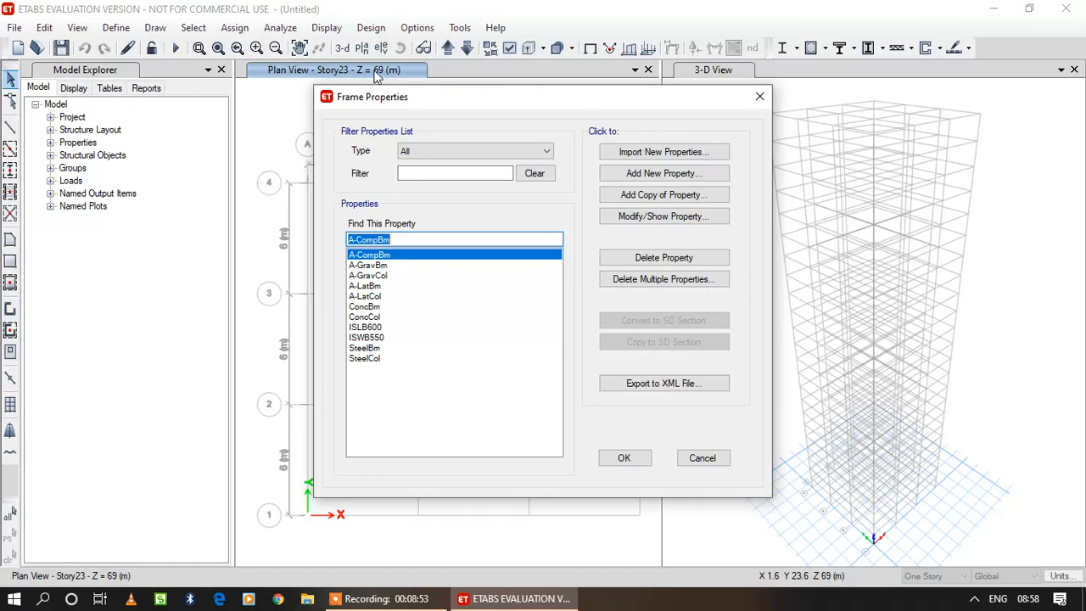
pyautogui.click(679, 174)
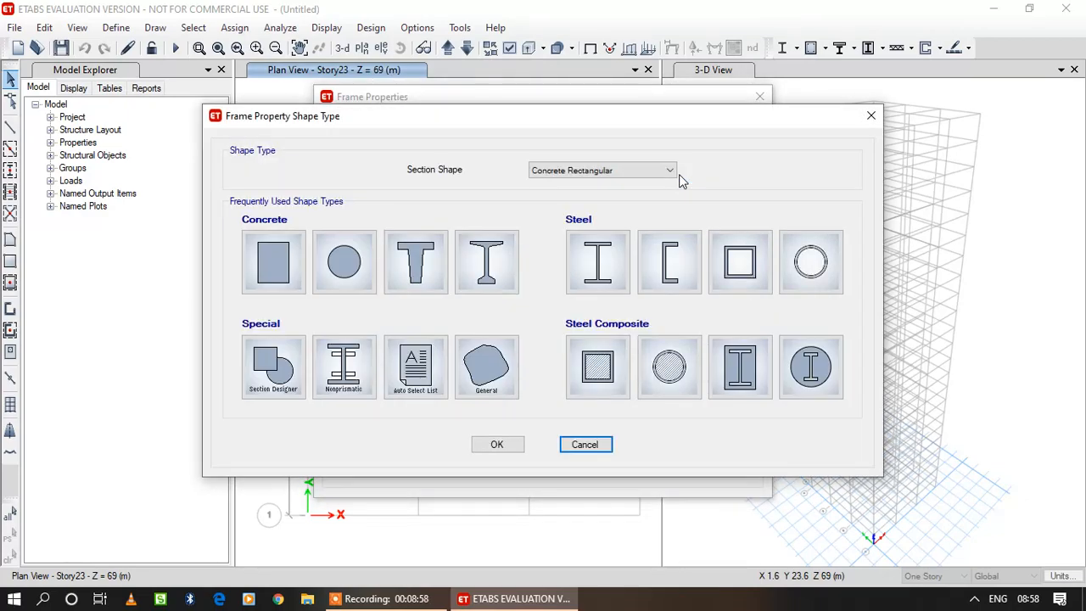
pyautogui.click(276, 259)
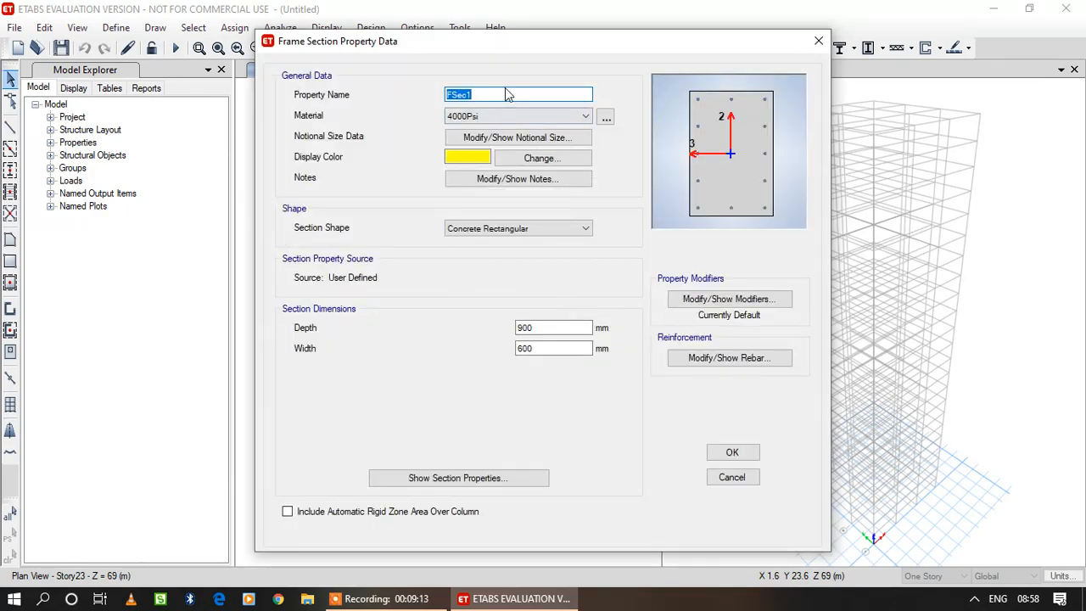
pyautogui.write('C 500x500')
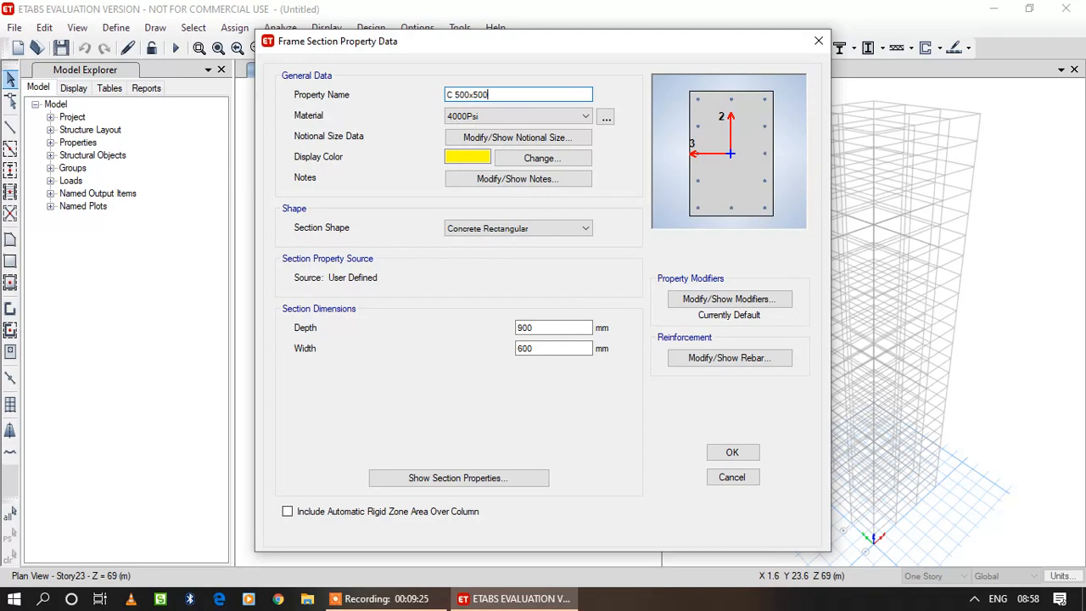
pyautogui.press('Tab')
# Assign material M40 to the C 500x500 section and set its depth and width to 500 mm.
pyautogui.click(488, 116)
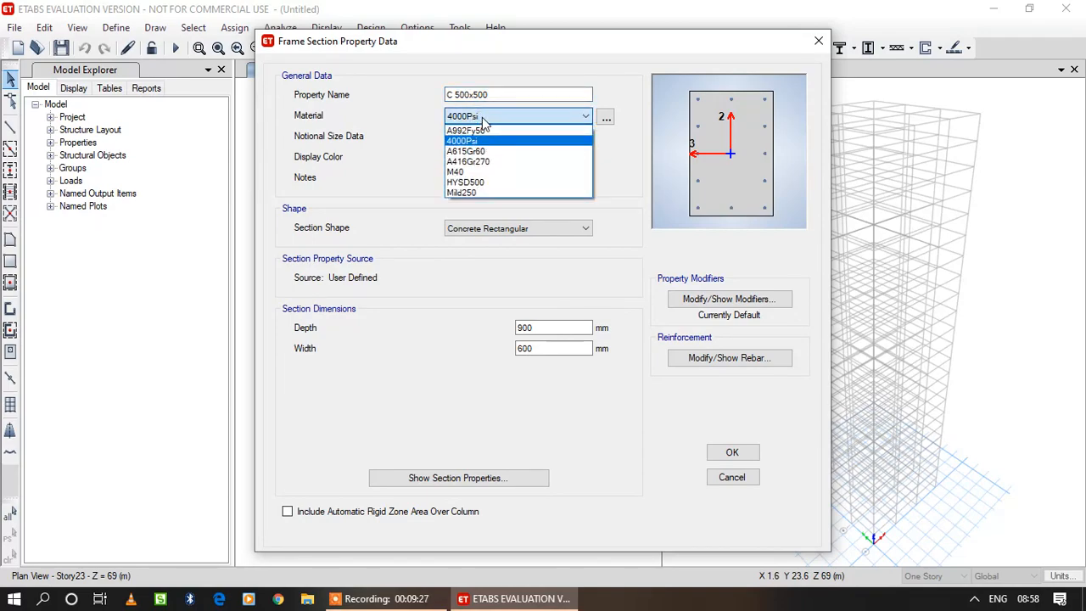
pyautogui.click(501, 175)
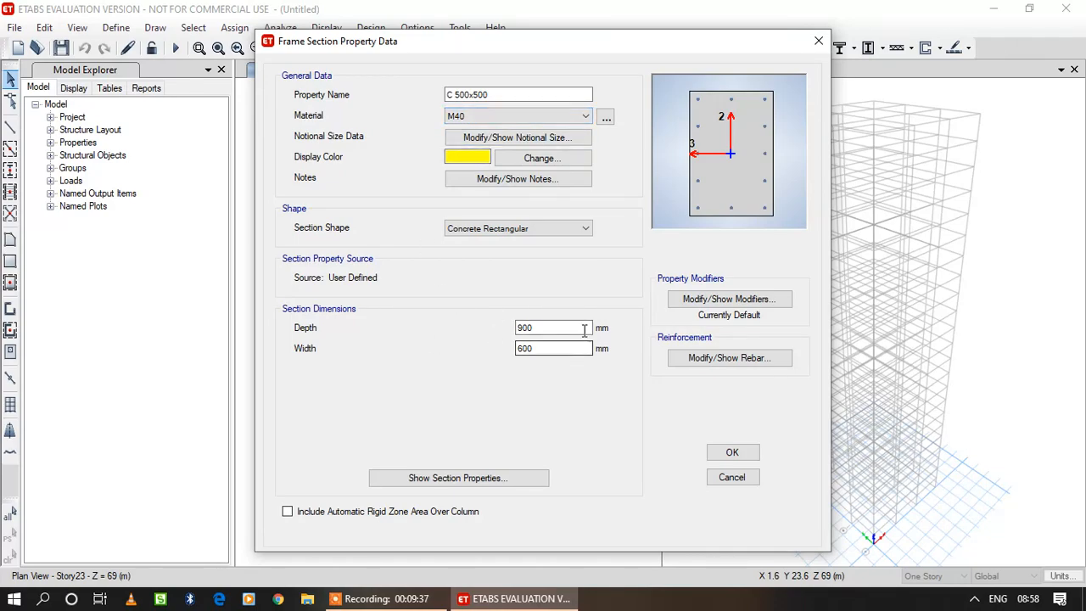
pyautogui.moveTo(579, 329); pyautogui.dragTo(466, 331)
pyautogui.write('500')
pyautogui.moveTo(547, 354); pyautogui.dragTo(436, 344)
pyautogui.write('50')
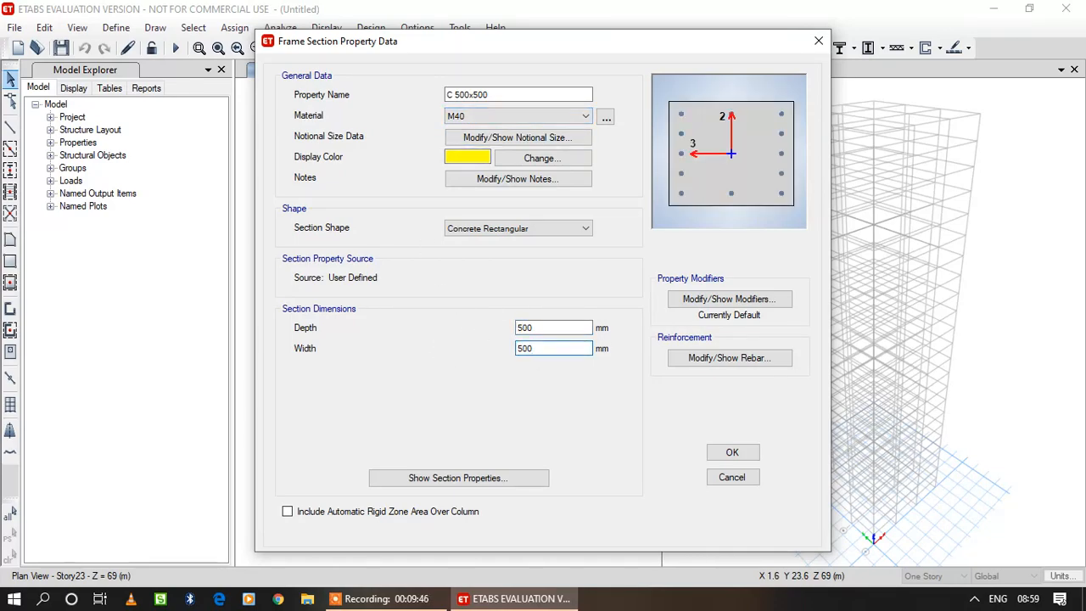
# Set the column section's longitudinal bars to HYSD500 and its ties to Mild250, and accept the section.
pyautogui.click(735, 358)
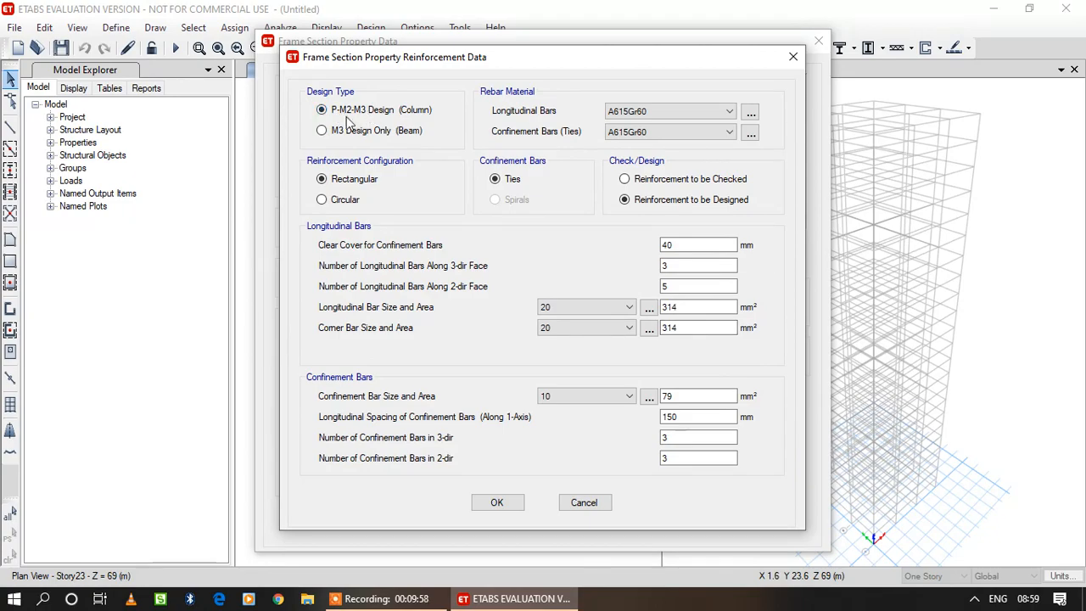
pyautogui.click(632, 119)
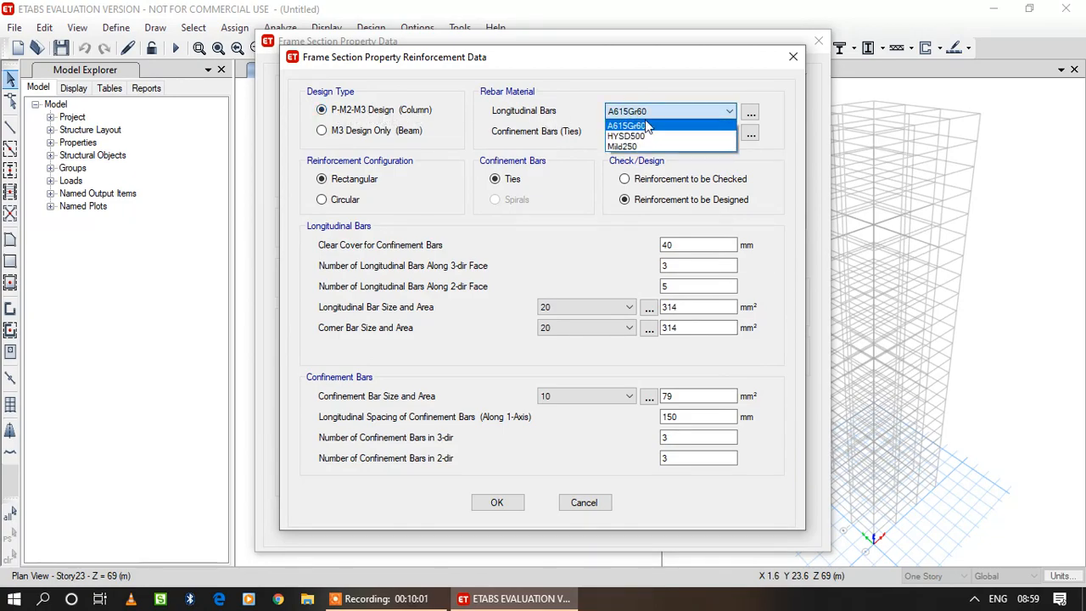
pyautogui.click(632, 135)
pyautogui.click(652, 132)
pyautogui.click(650, 167)
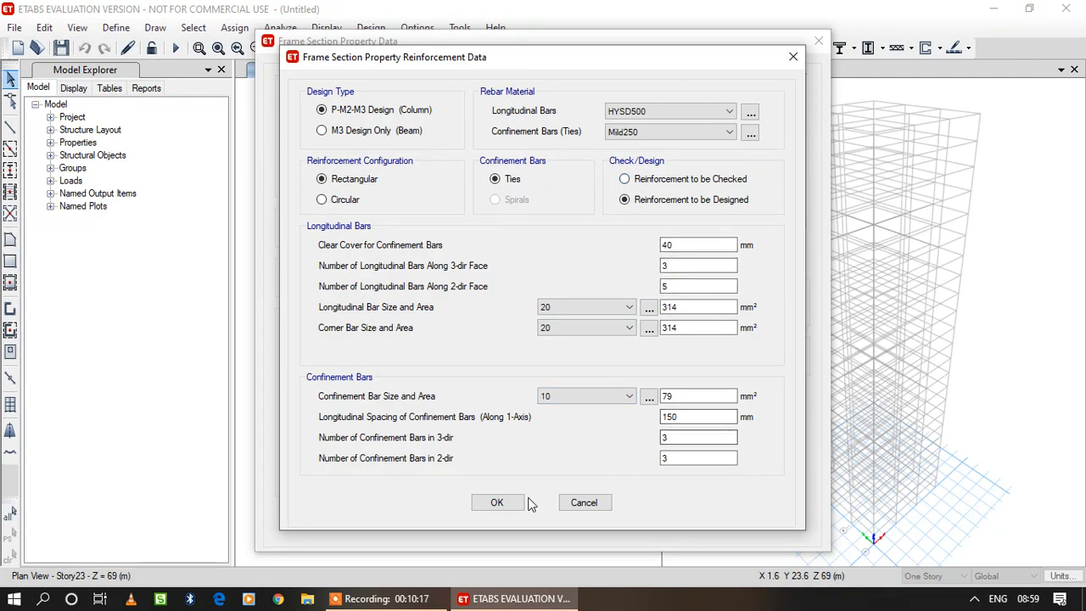
pyautogui.click(497, 502)
pyautogui.click(733, 452)
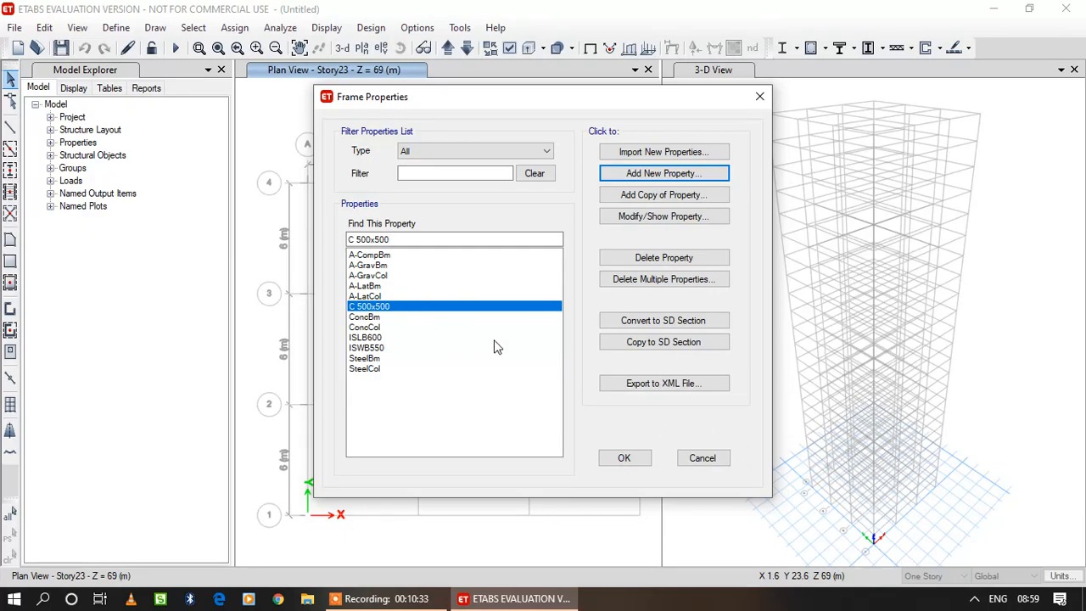
# Copy the C 500x500 section as C 550x550 and set its depth and width to 550 mm.
pyautogui.click(675, 197)
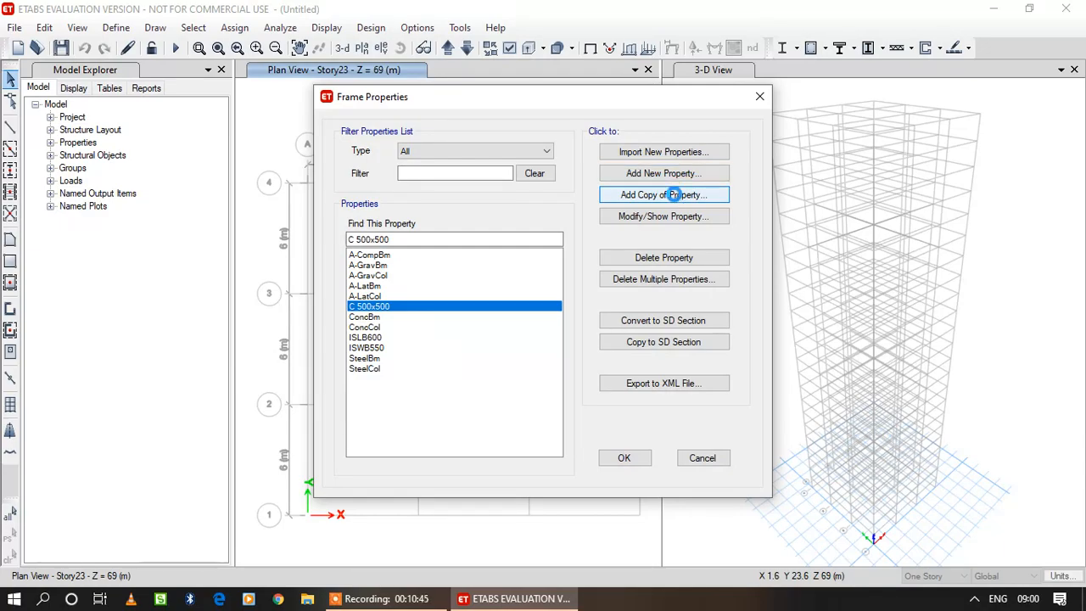
pyautogui.write('C 550x550')
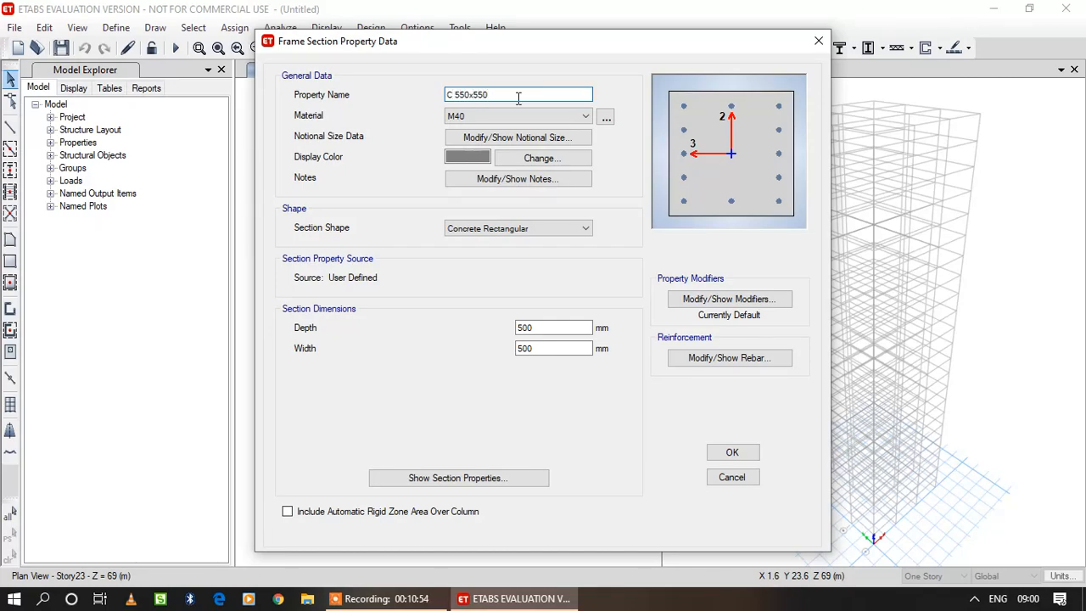
pyautogui.doubleClick(550, 327)
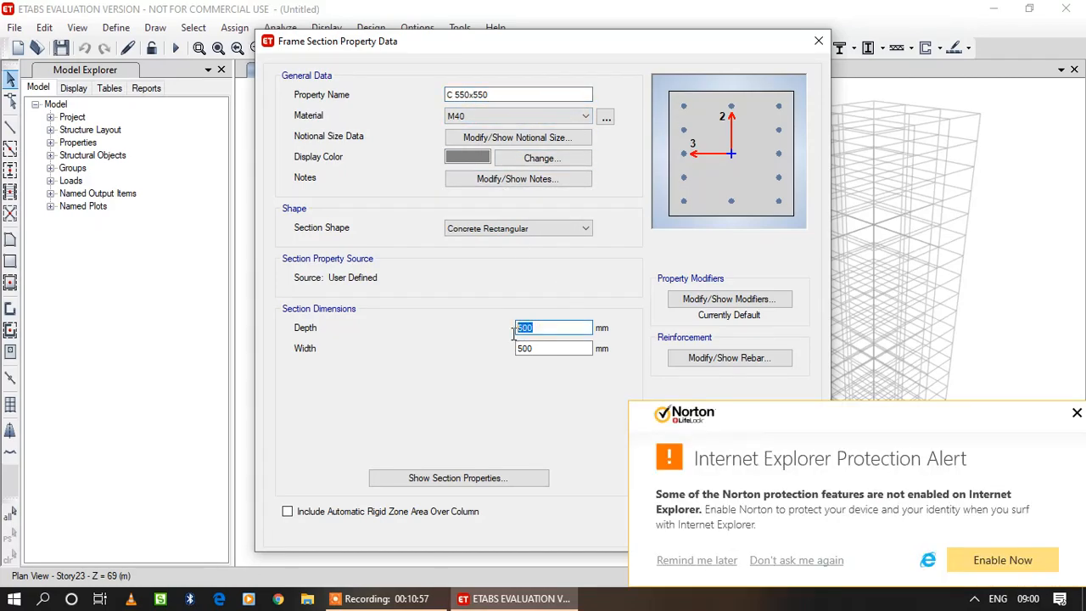
pyautogui.click(1075, 416)
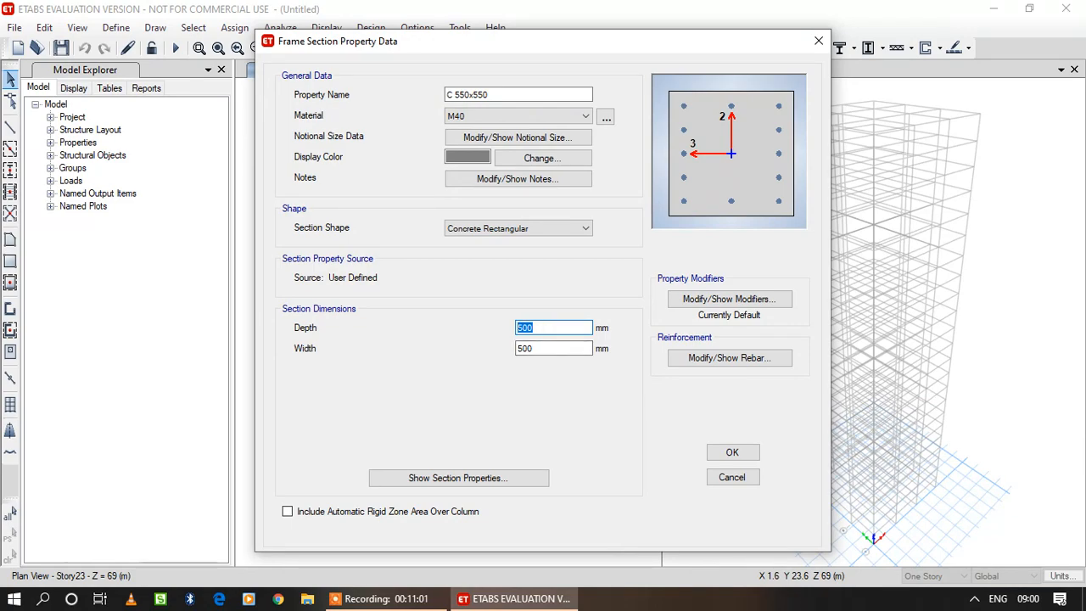
pyautogui.doubleClick(545, 347)
pyautogui.write('550')
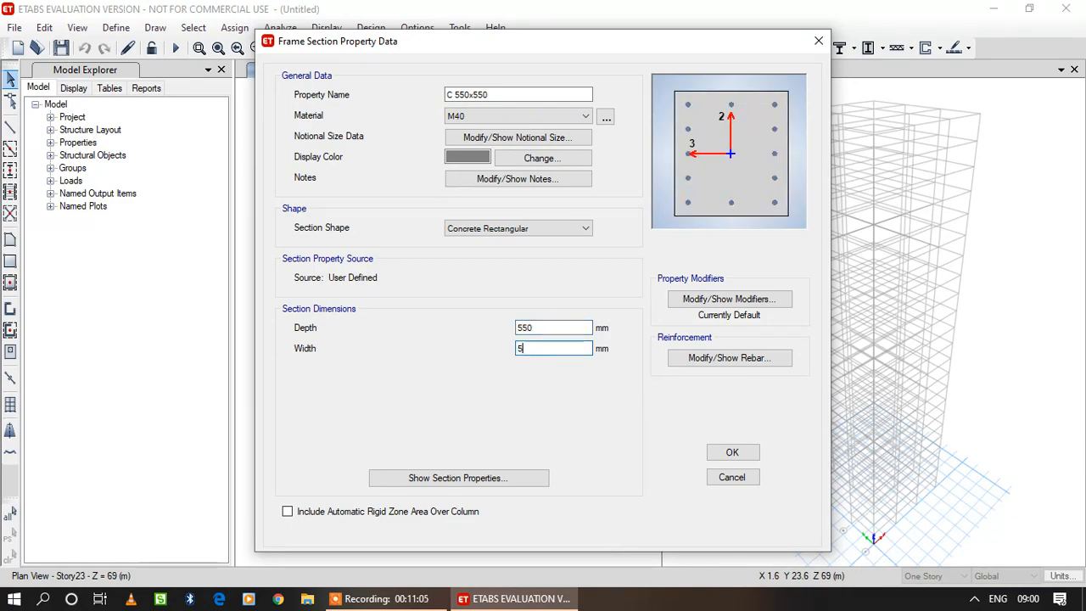
# Check the rebar materials of the C 550x550 section and accept the section.
pyautogui.click(737, 358)
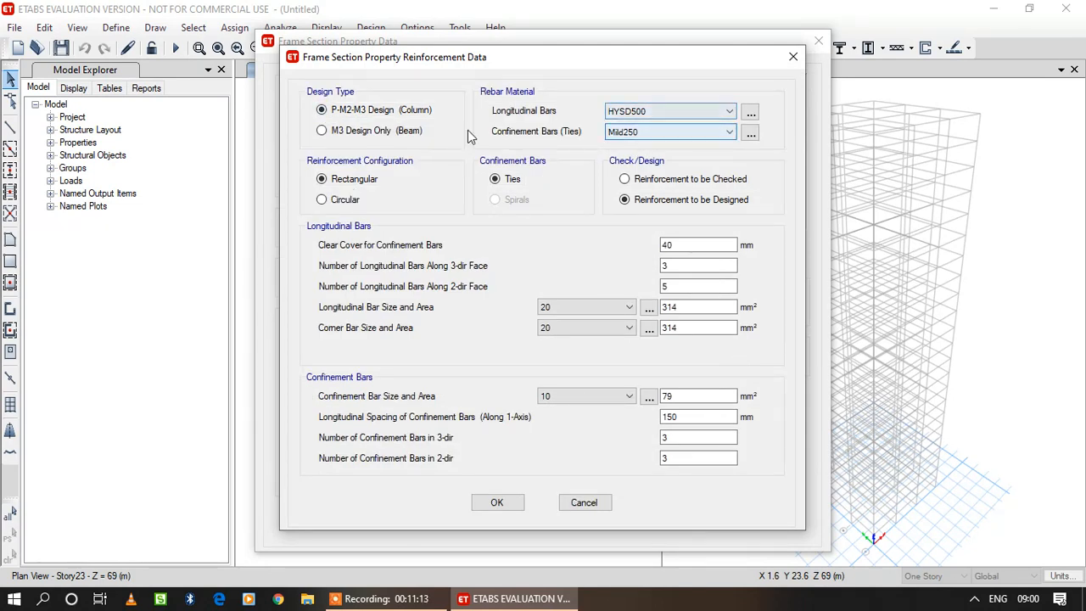
pyautogui.click(497, 502)
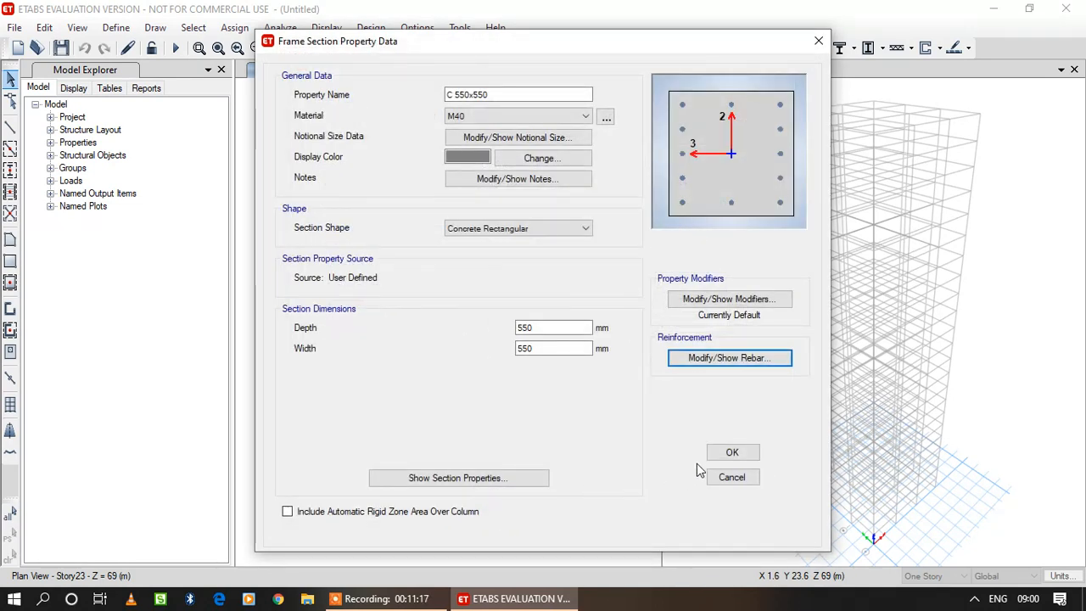
pyautogui.click(732, 453)
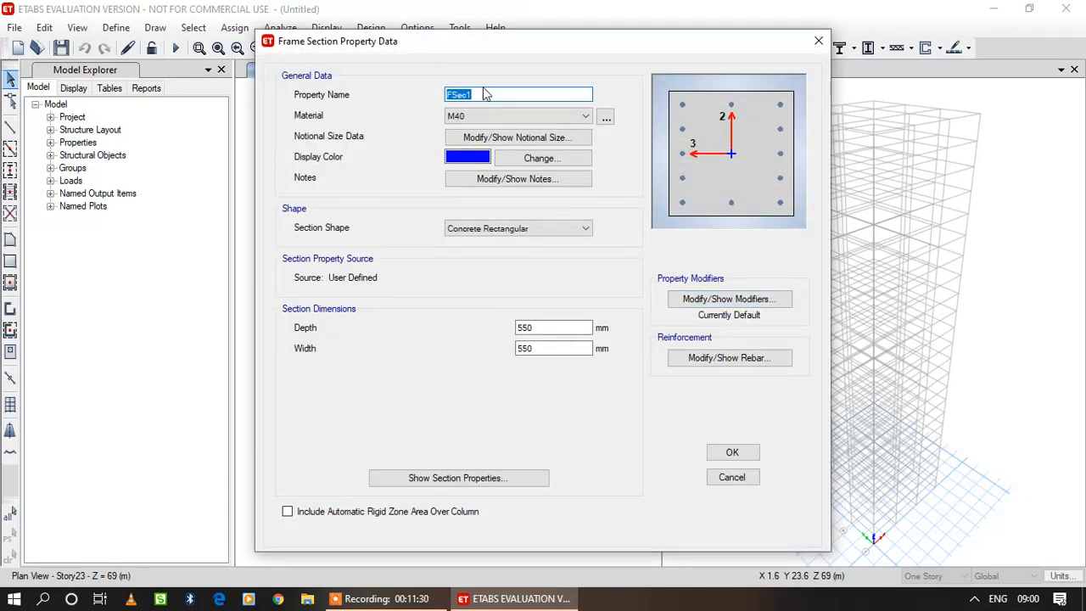
# Name the copy of the 550 mm column section C 600x600, set its depth and width to 600 mm, and accept it.
pyautogui.write('C')
pyautogui.write(' +600')
pyautogui.press('BackSpace')
pyautogui.press('BackSpace')
pyautogui.press('BackSpace')
pyautogui.moveTo(552, 328); pyautogui.dragTo(431, 326)
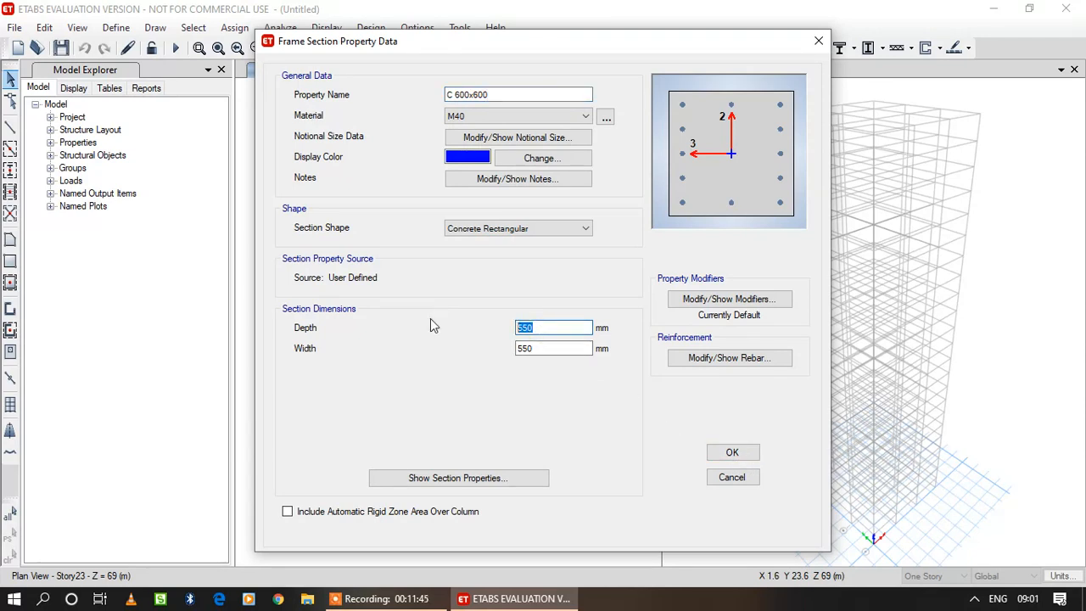
pyautogui.write('600')
pyautogui.moveTo(553, 348); pyautogui.dragTo(458, 347)
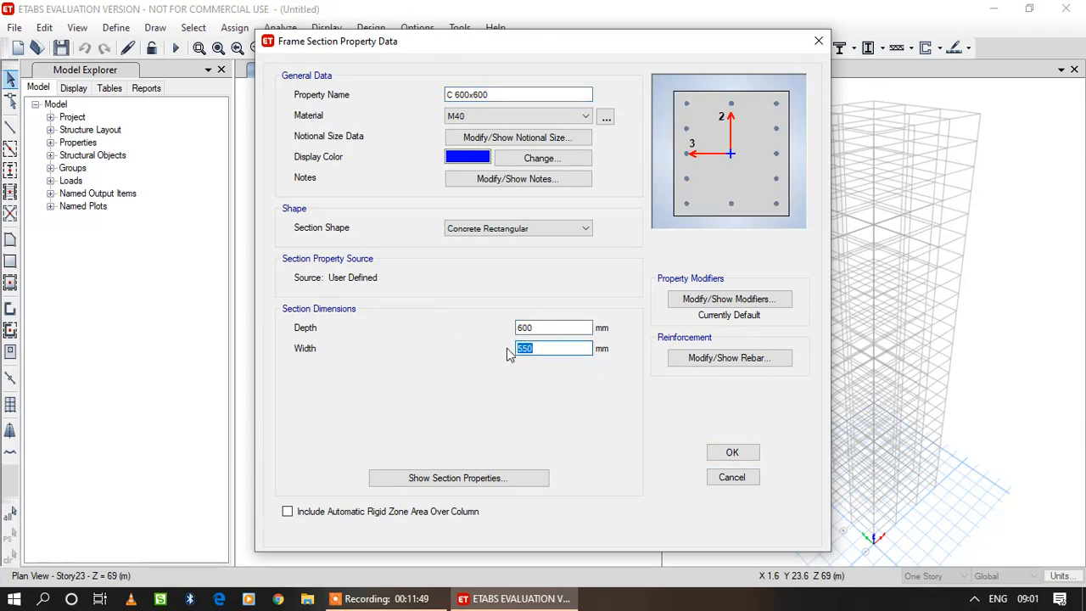
pyautogui.click(748, 456)
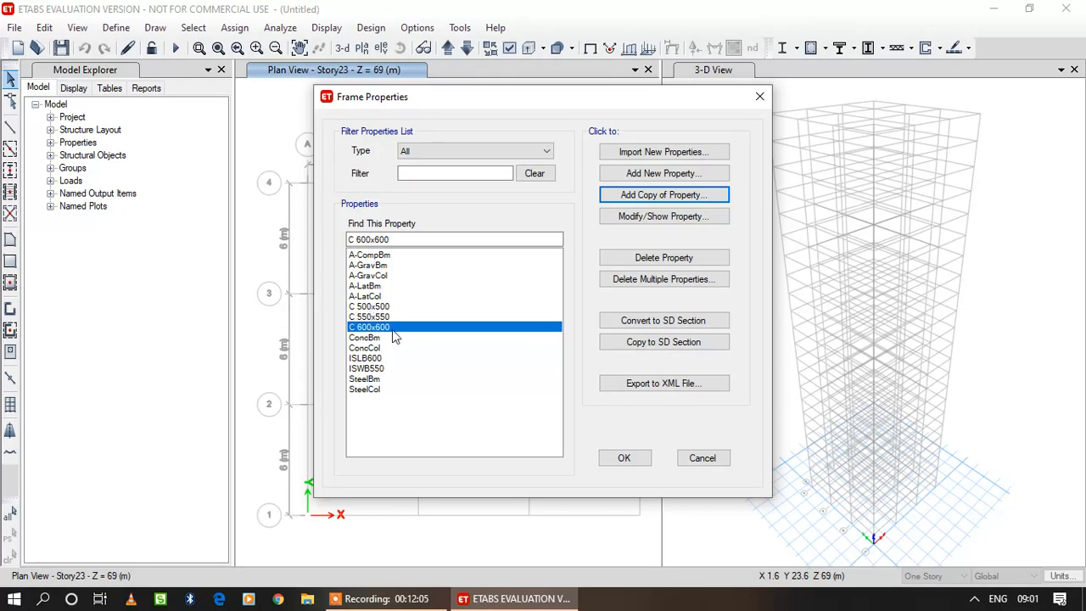
# Add an auto select list property named Column Autoselect with the Concrete design type.
pyautogui.click(681, 173)
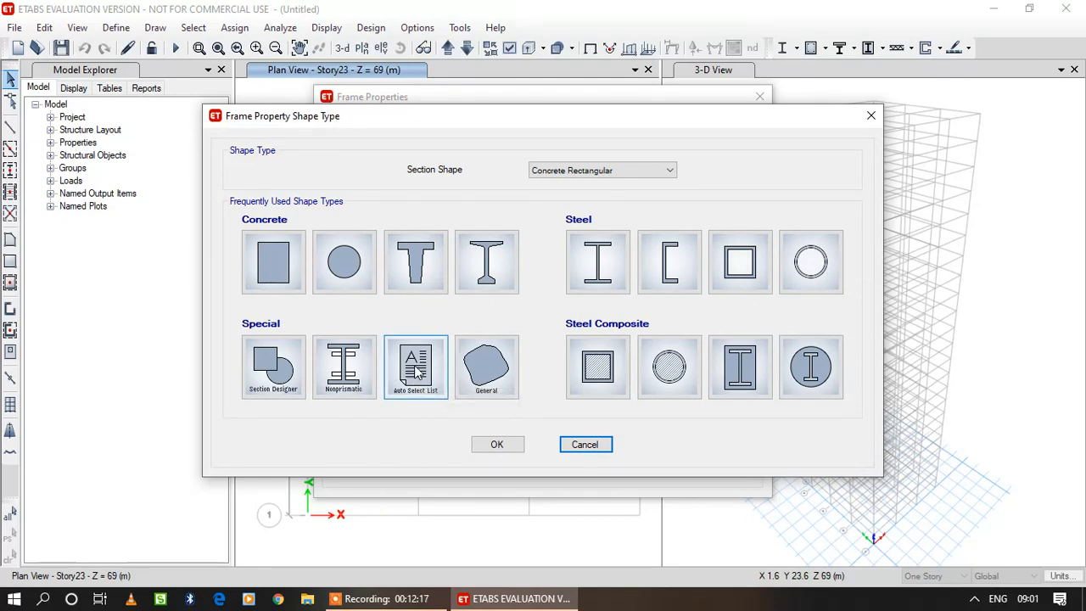
pyautogui.click(415, 372)
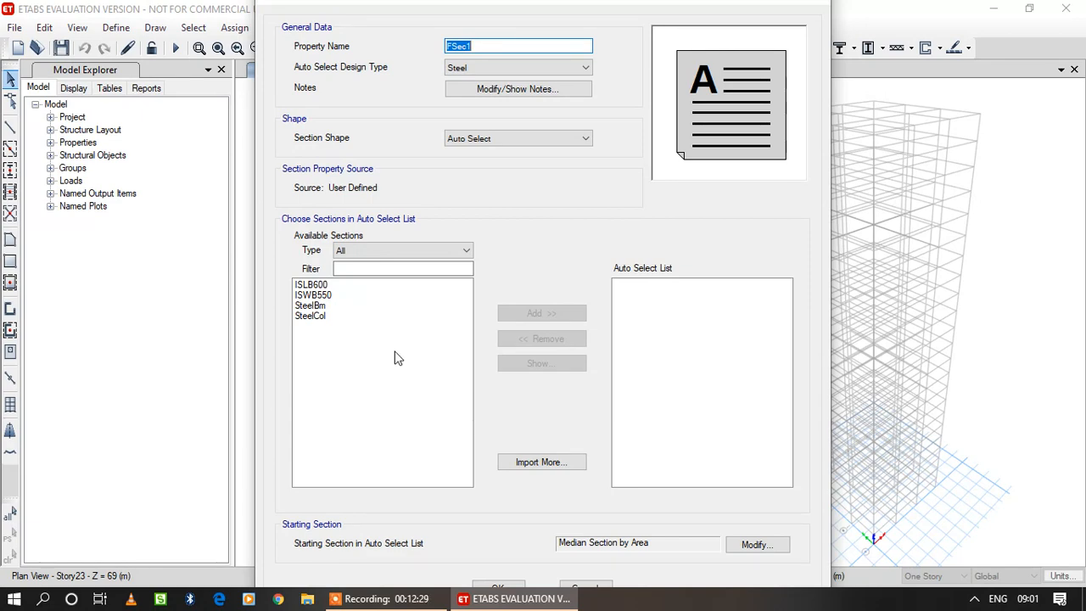
pyautogui.write('A')
pyautogui.press('BackSpace')
pyautogui.write('Column Autoselect')
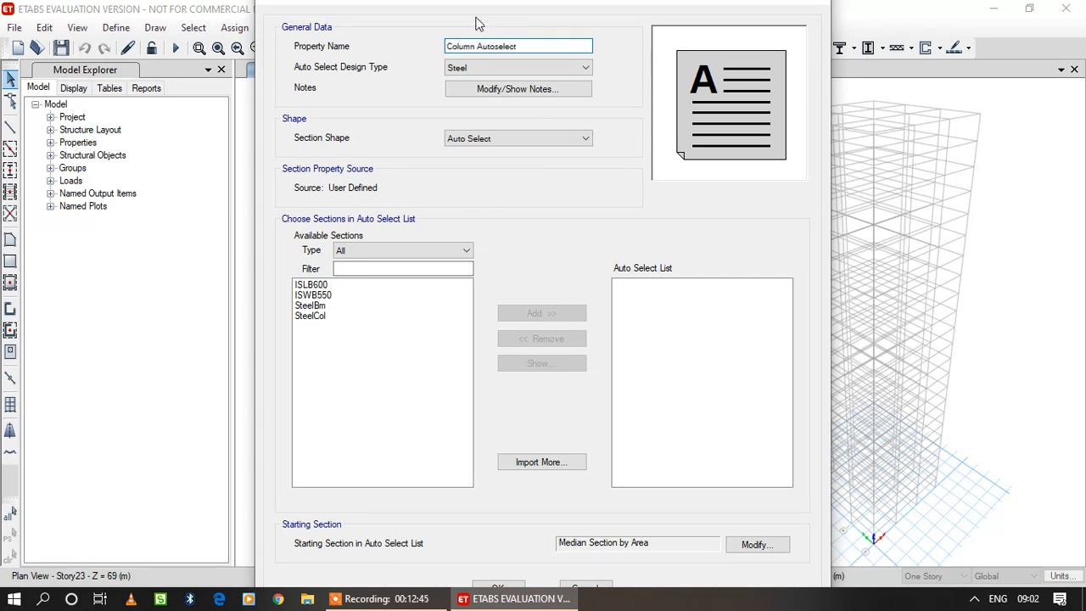
pyautogui.click(531, 68)
pyautogui.click(539, 90)
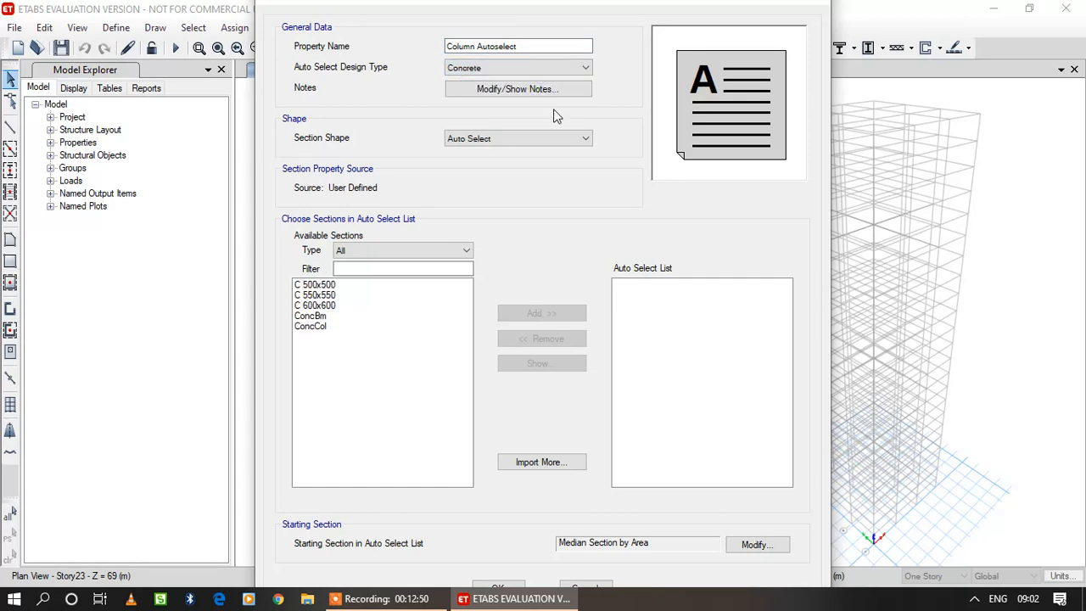
# Include C 500x500, C 550x550 and C 600x600 in the Column Autoselect list and accept it.
pyautogui.moveTo(334, 286); pyautogui.dragTo(334, 307)
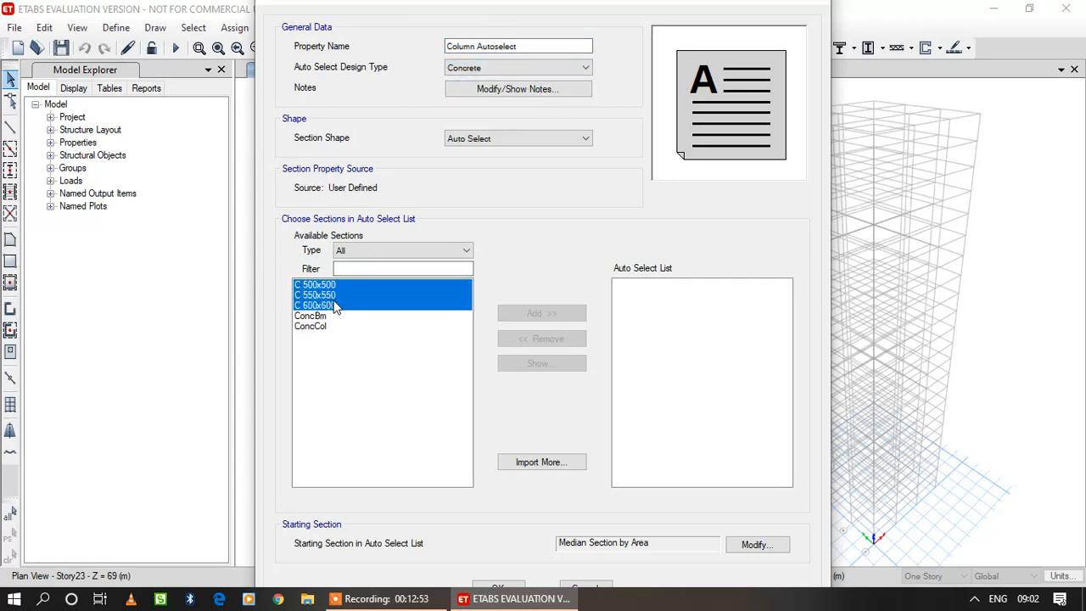
pyautogui.click(552, 313)
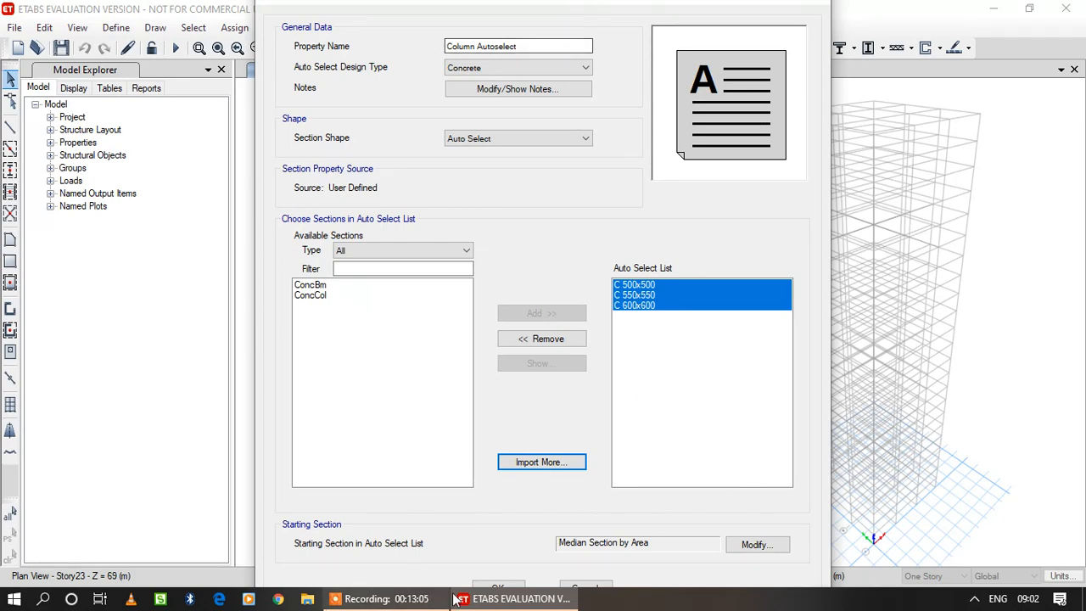
pyautogui.click(500, 588)
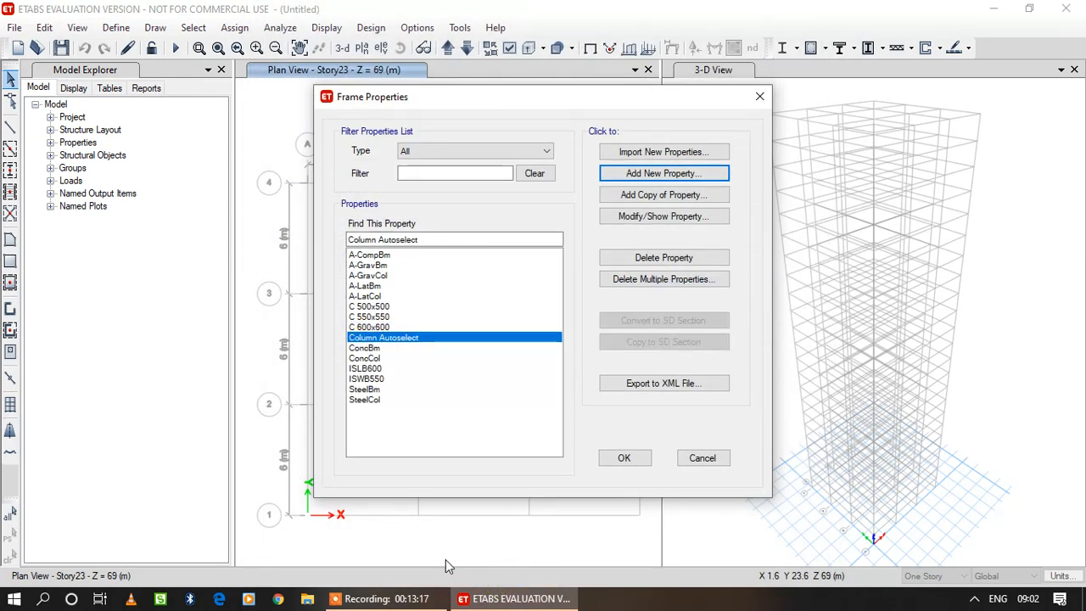
# Add a new rectangular concrete frame section and name it B 500x300.
pyautogui.click(690, 178)
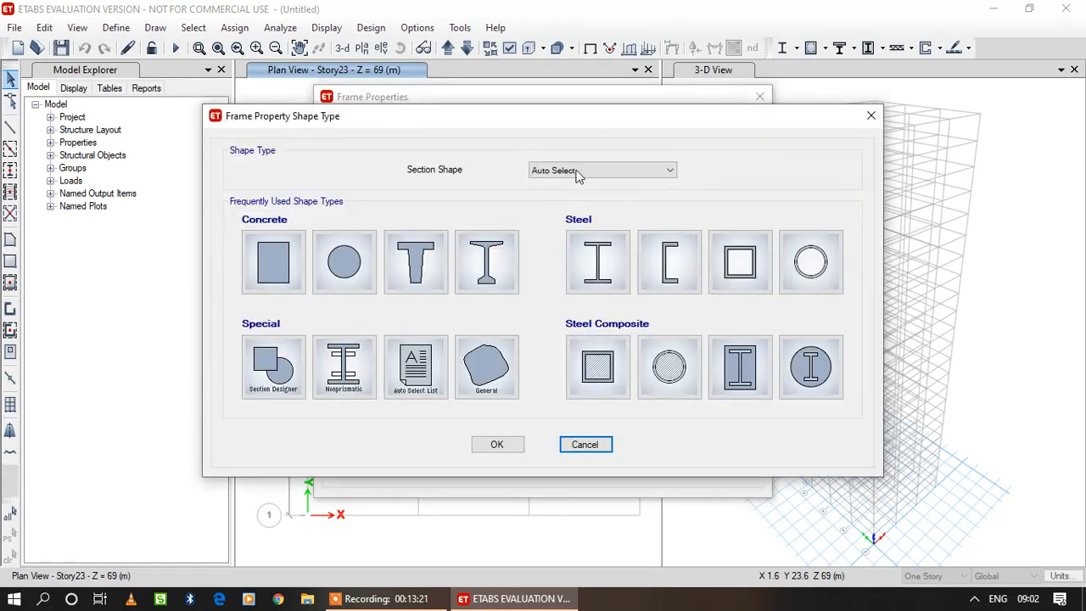
pyautogui.click(585, 171)
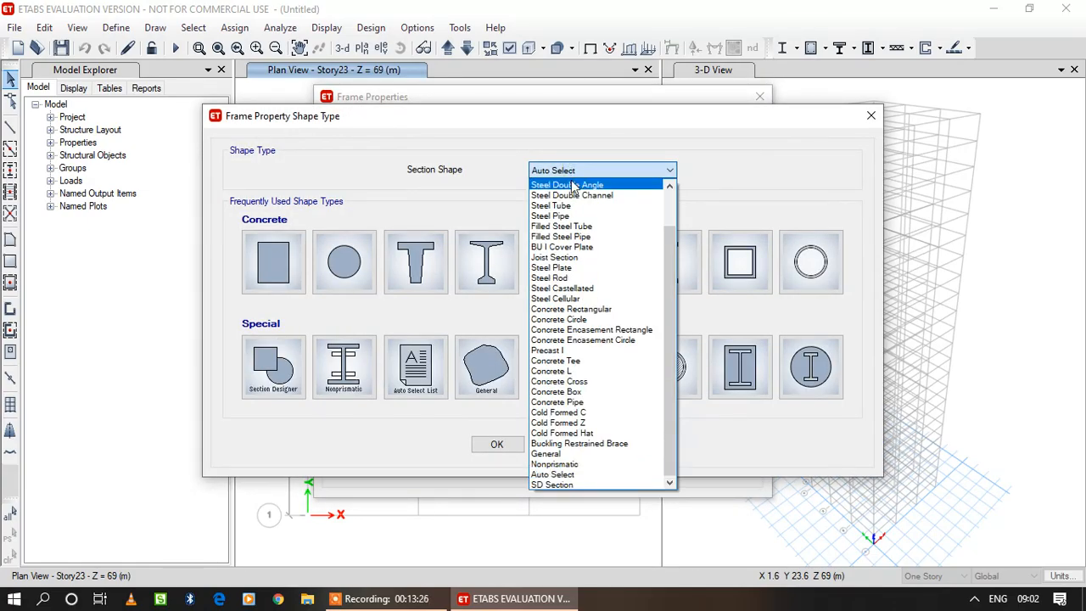
pyautogui.click(597, 309)
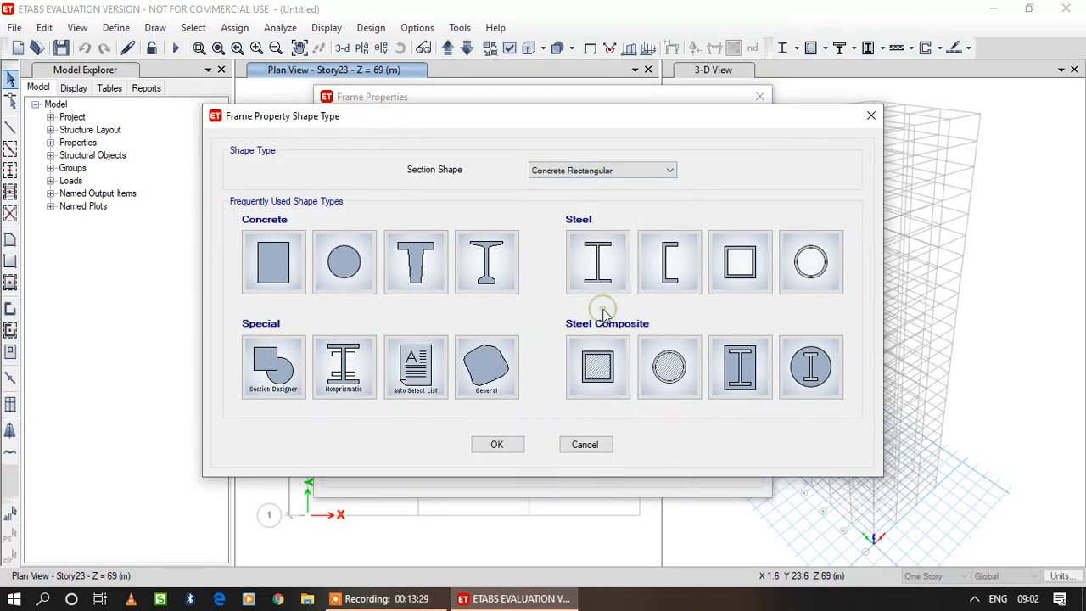
pyautogui.click(289, 264)
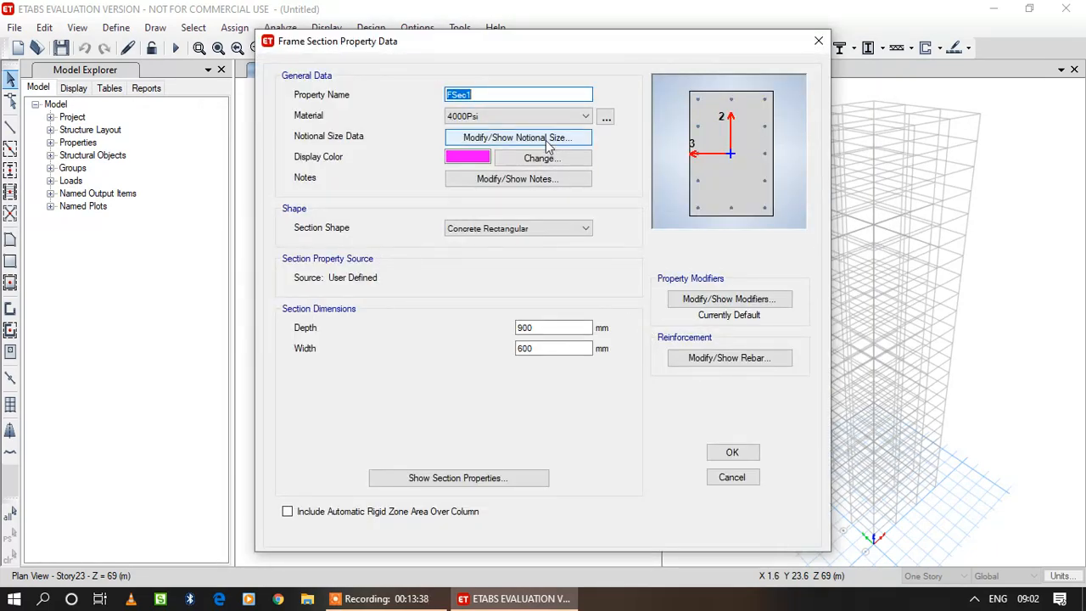
pyautogui.write('B')
pyautogui.write('500x300')
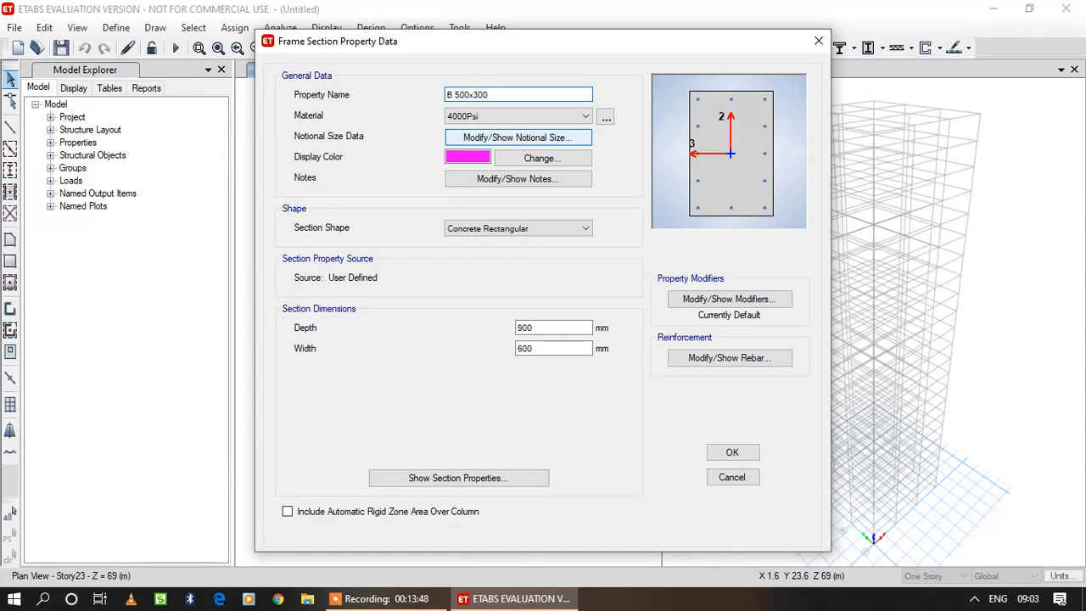
# Assign material M40 to the B 500x300 section and set its depth to 500 mm and width to 300 mm.
pyautogui.click(506, 110)
pyautogui.click(504, 170)
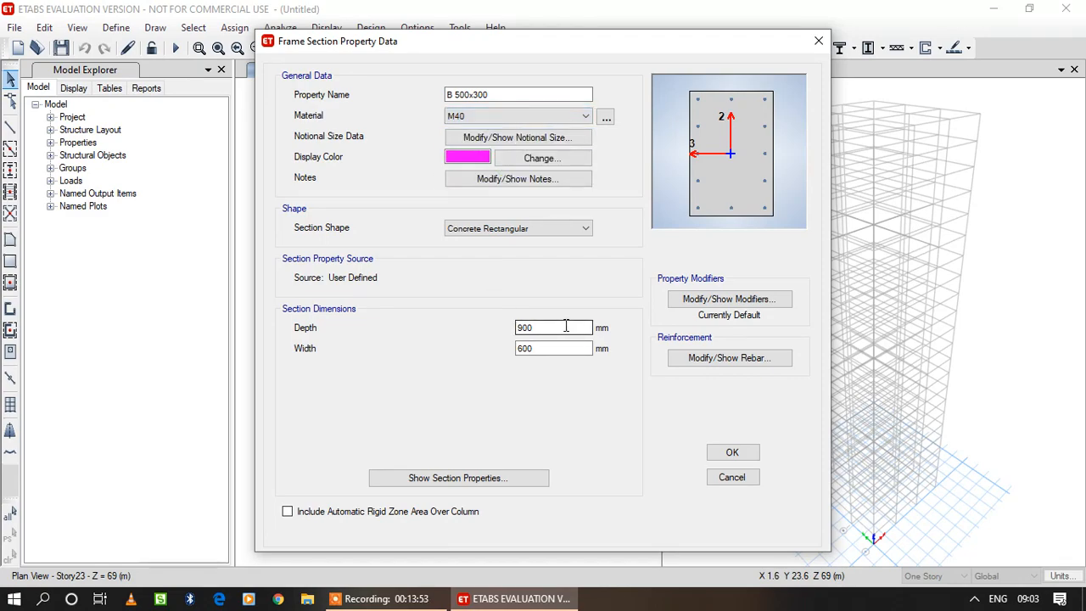
pyautogui.moveTo(555, 327); pyautogui.dragTo(456, 329)
pyautogui.write('500')
pyautogui.press('Tab')
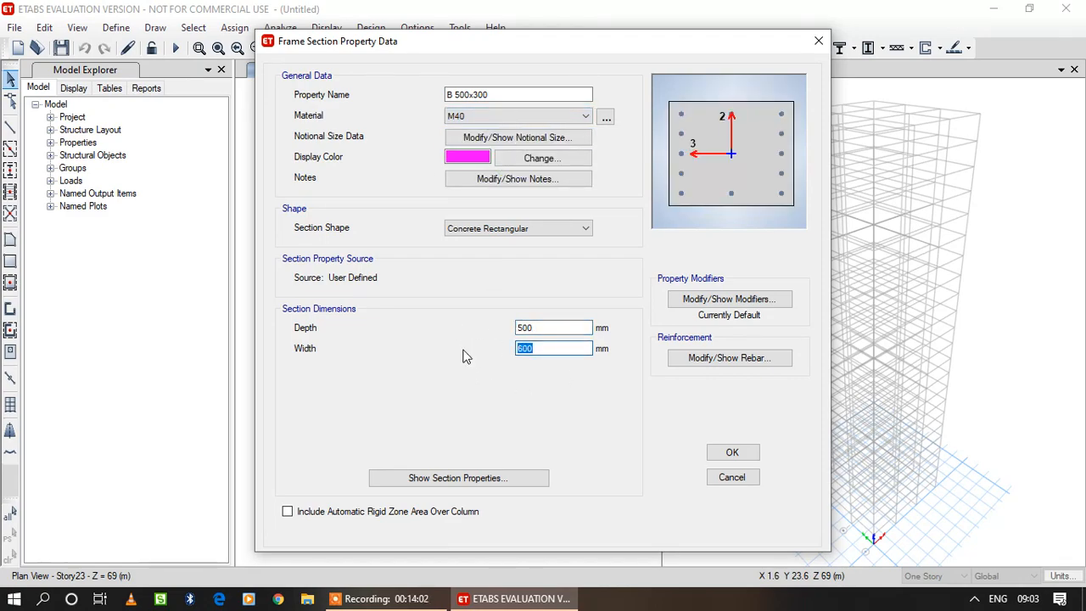
pyautogui.write('300')
# Set the beam section's reinforcement to M3 Design Only (Beam), with HYSD500 longitudinal bars and Mild250 ties.
pyautogui.click(730, 360)
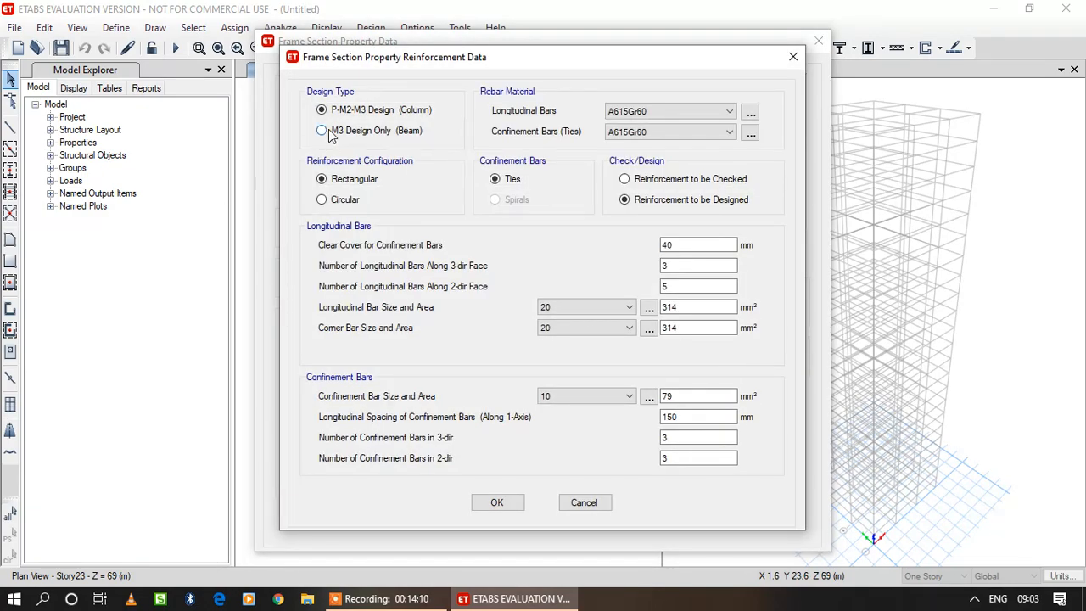
pyautogui.click(324, 131)
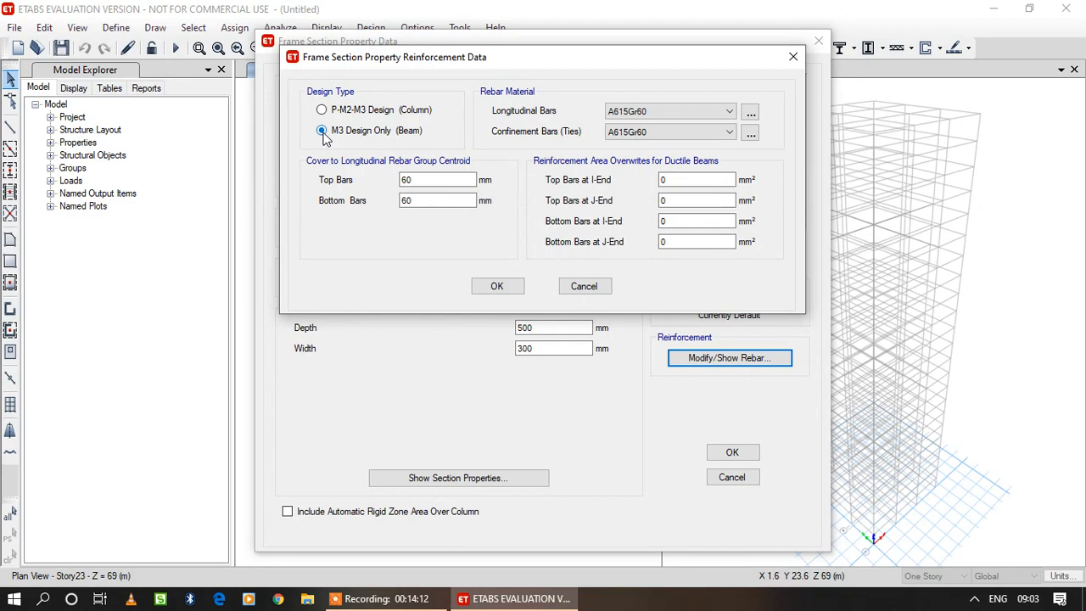
pyautogui.click(670, 112)
pyautogui.click(654, 136)
pyautogui.click(655, 132)
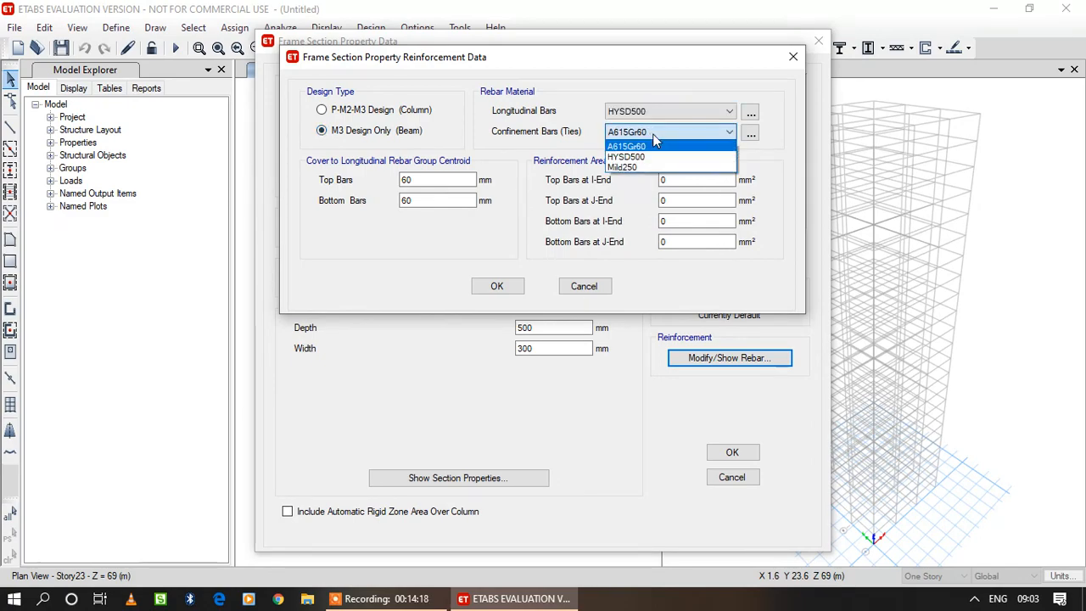
pyautogui.click(659, 166)
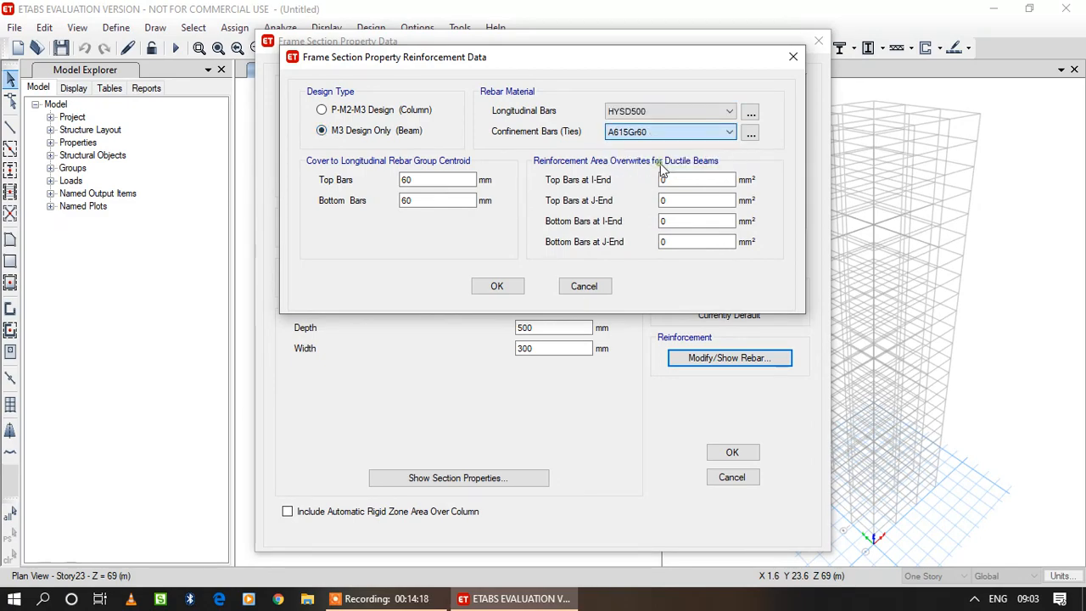
# Set the beam's top and bottom bar cover to 25 mm and accept the section.
pyautogui.doubleClick(424, 179)
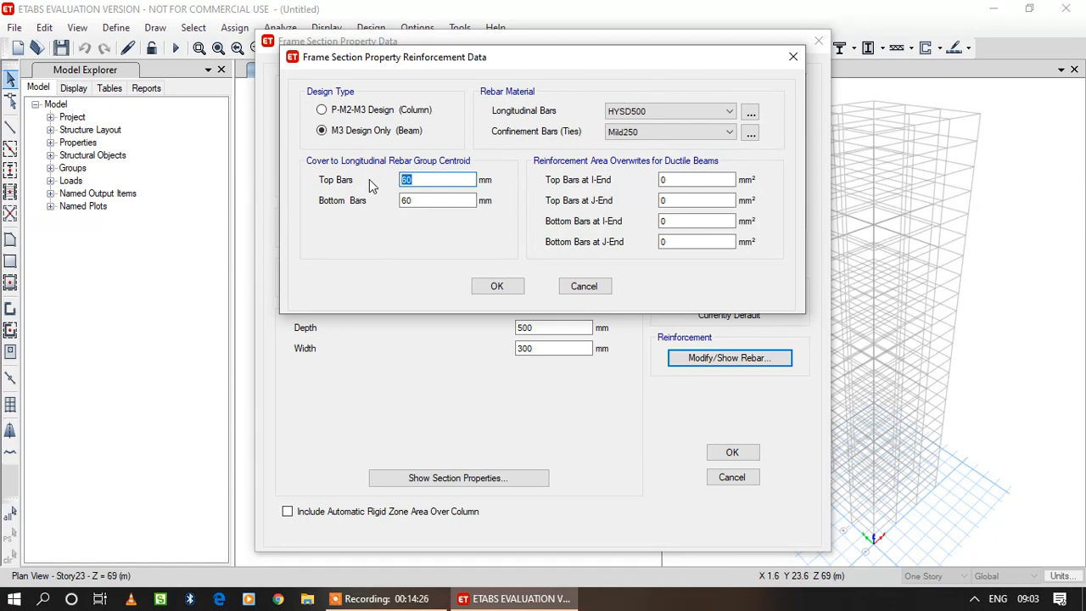
pyautogui.write('25')
pyautogui.press('Tab')
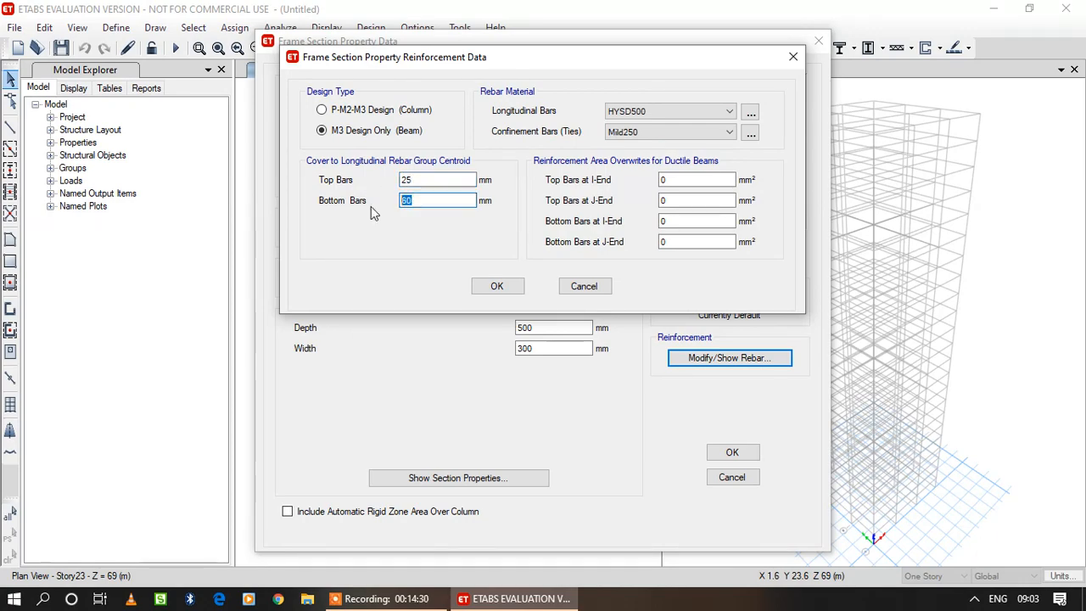
pyautogui.write('25')
pyautogui.click(497, 286)
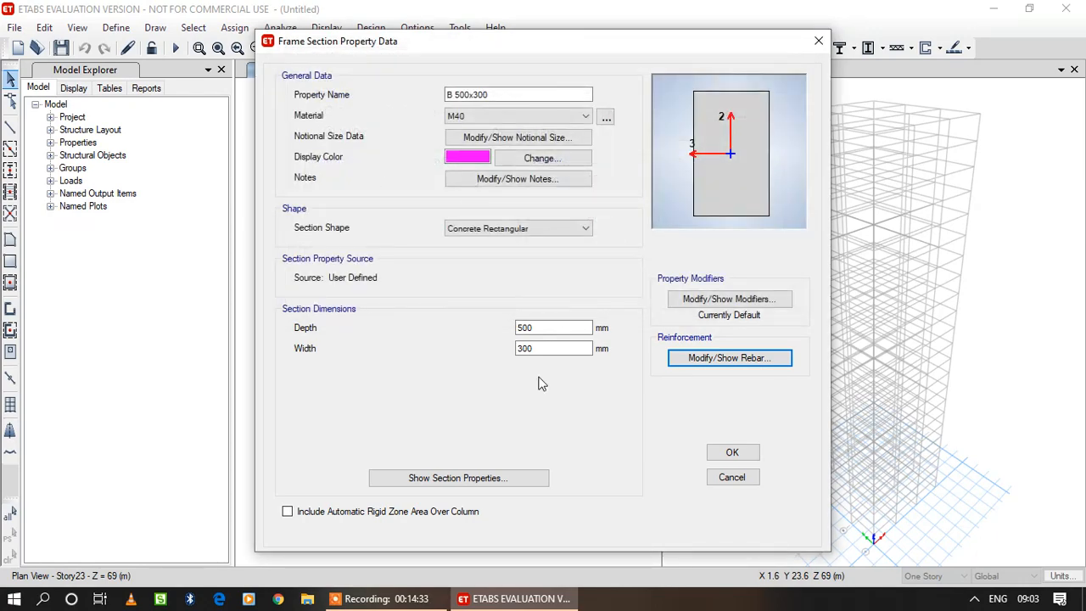
pyautogui.click(750, 453)
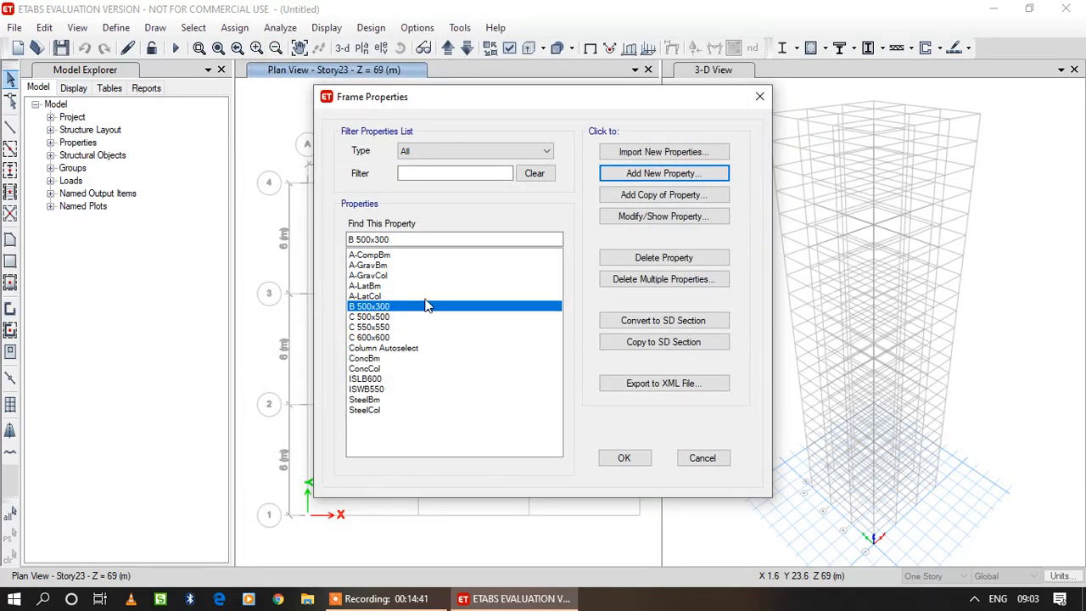
# Copy the B 500x300 section as B 552x350 with a depth of 550 mm and a width of 350 mm.
pyautogui.click(642, 196)
pyautogui.click(643, 195)
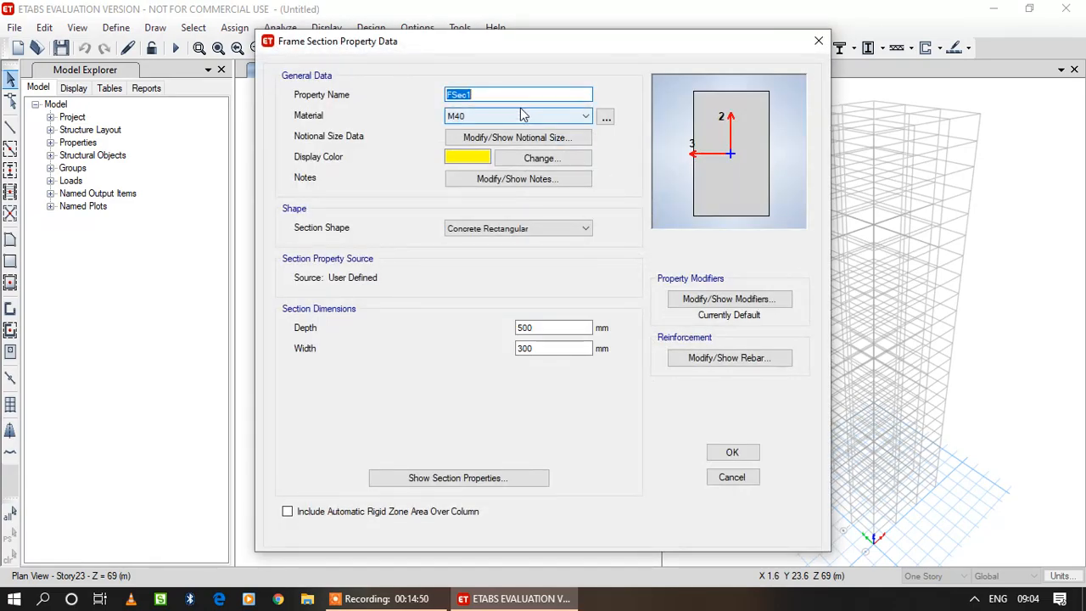
pyautogui.write('B 552x350')
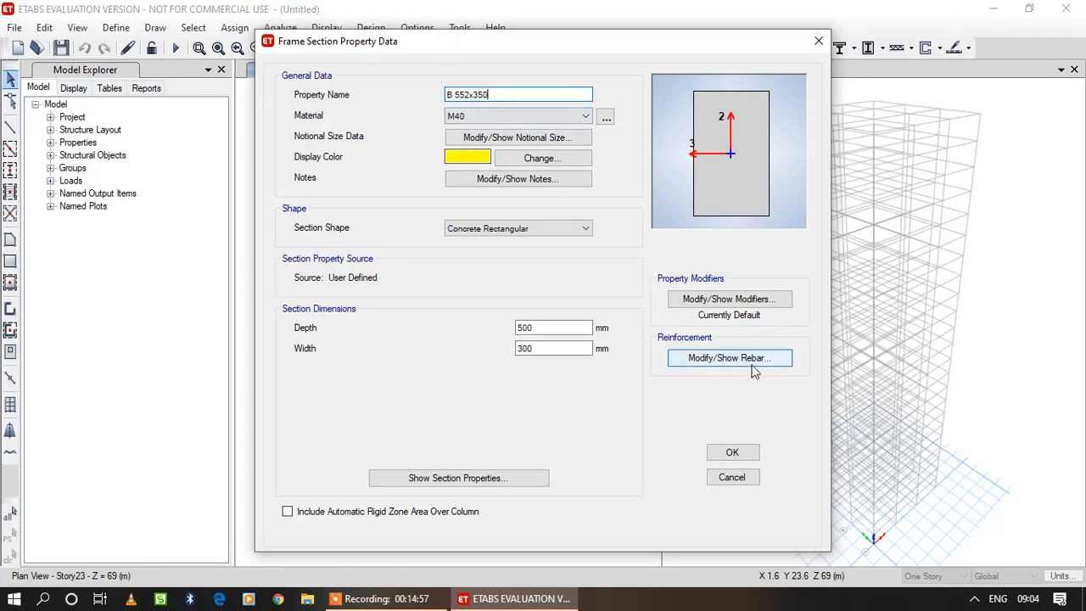
pyautogui.moveTo(539, 327); pyautogui.dragTo(509, 328)
pyautogui.write('550')
pyautogui.press('Tab')
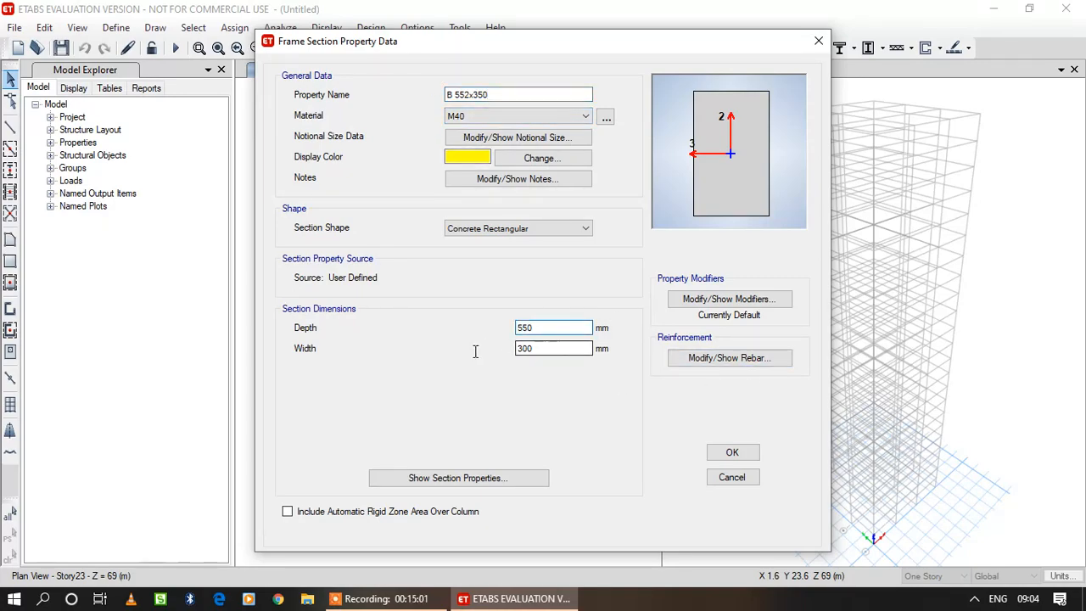
pyautogui.write('350')
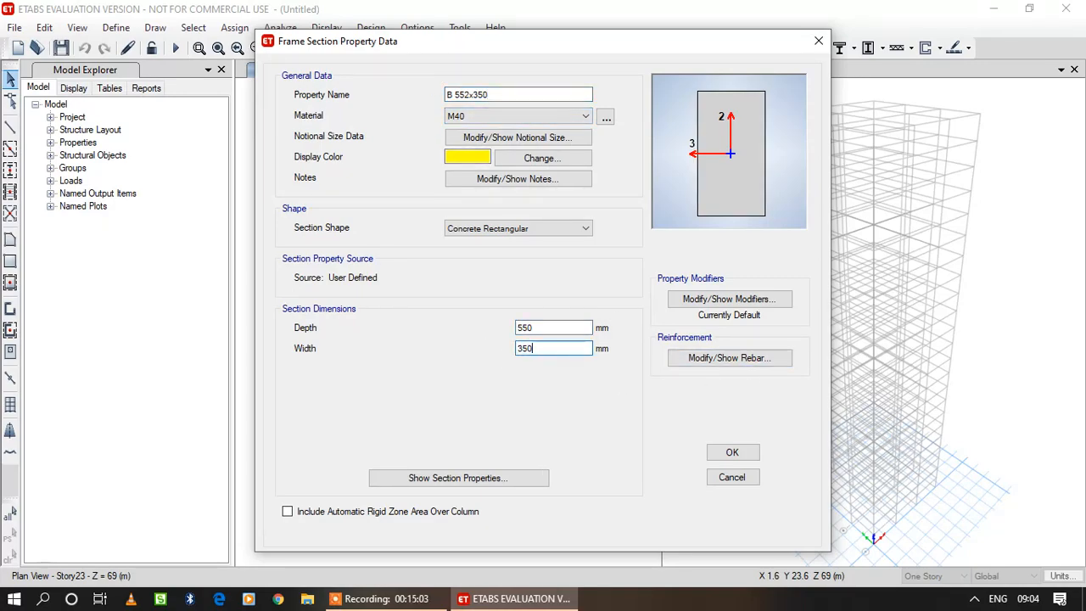
pyautogui.click(731, 452)
# Copy the B 552x350 section as B 600x400 with a depth of 600 mm and a width of 400 mm.
pyautogui.click(670, 194)
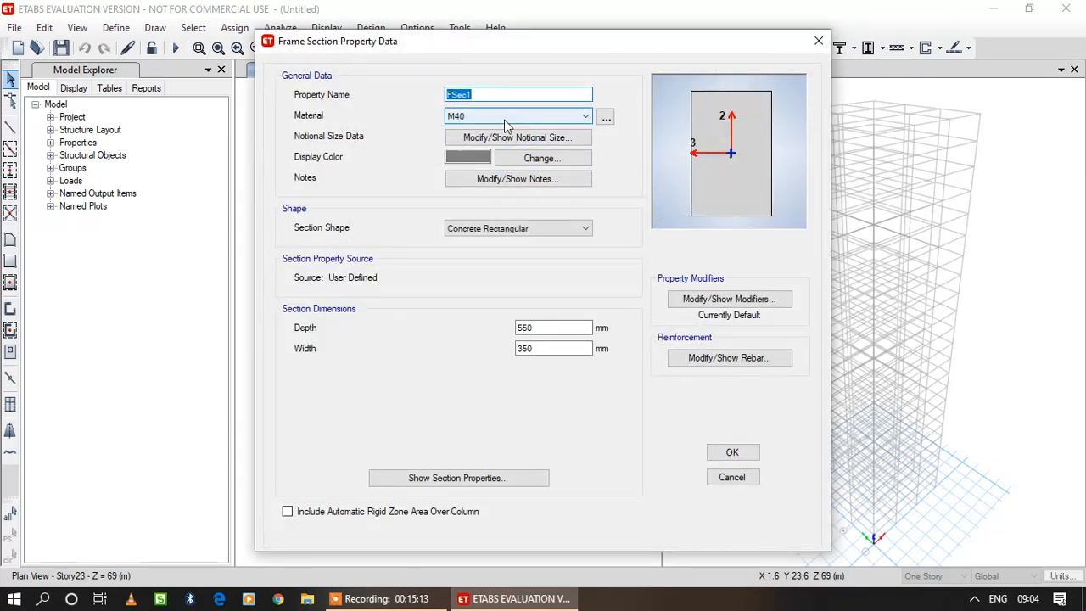
pyautogui.write('B 600x400')
pyautogui.doubleClick(551, 328)
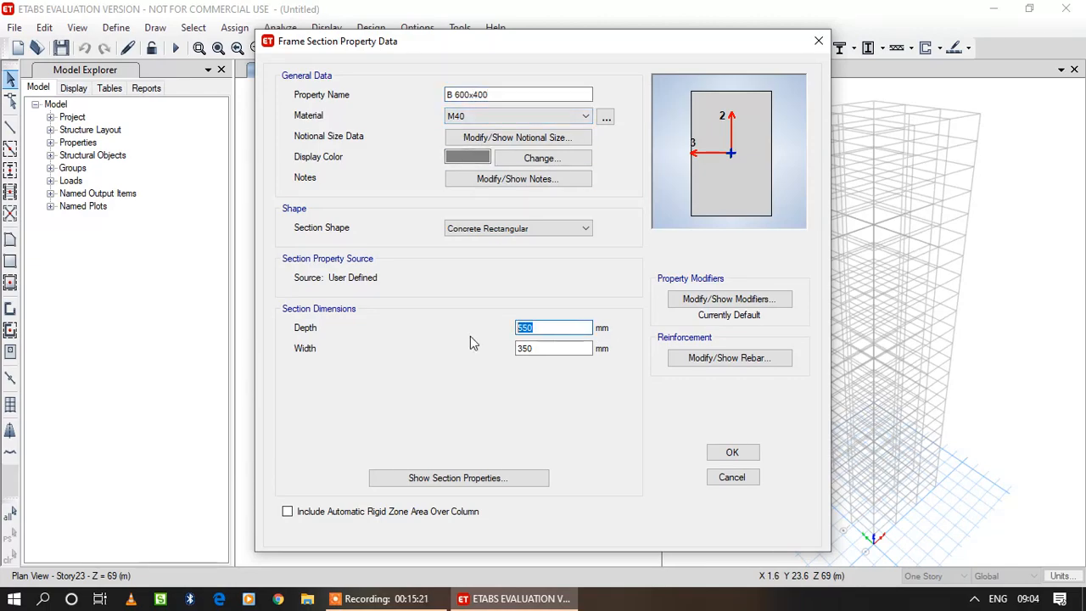
pyautogui.write('600')
pyautogui.click(533, 348)
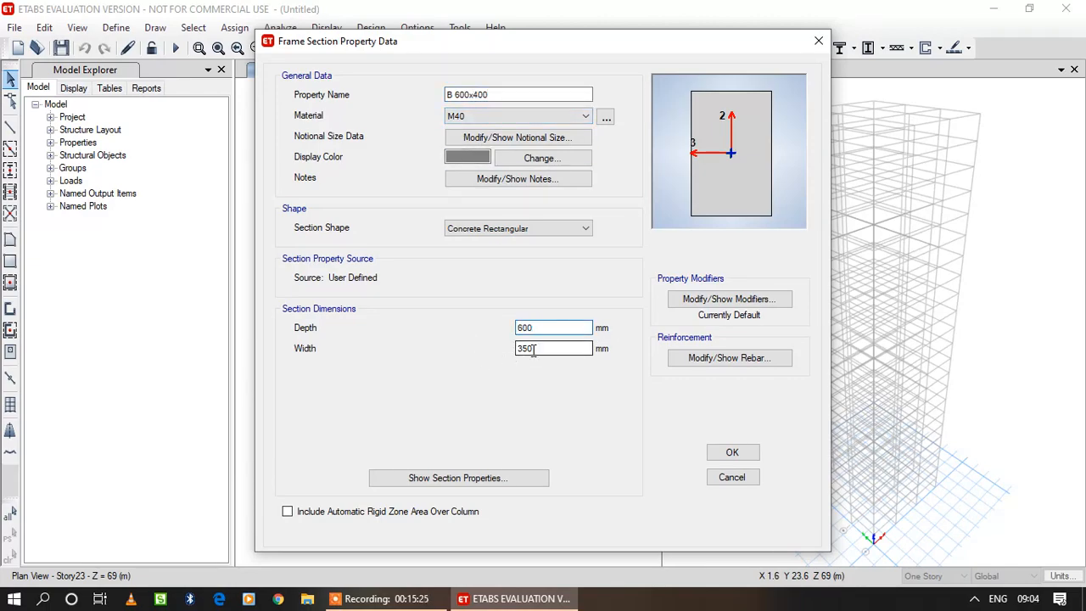
pyautogui.doubleClick(533, 348)
pyautogui.write('400')
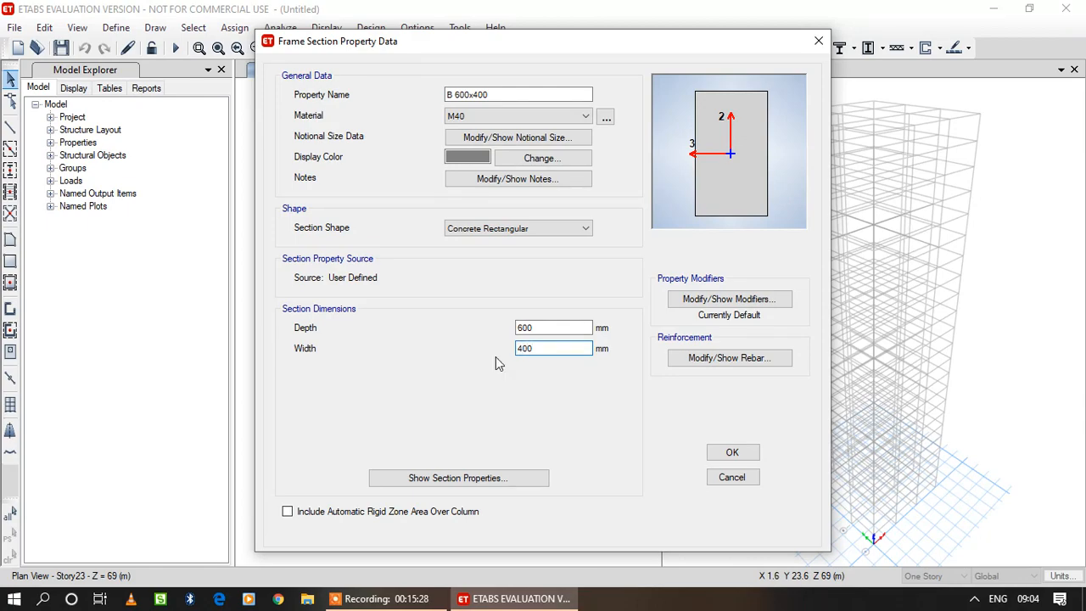
pyautogui.click(747, 454)
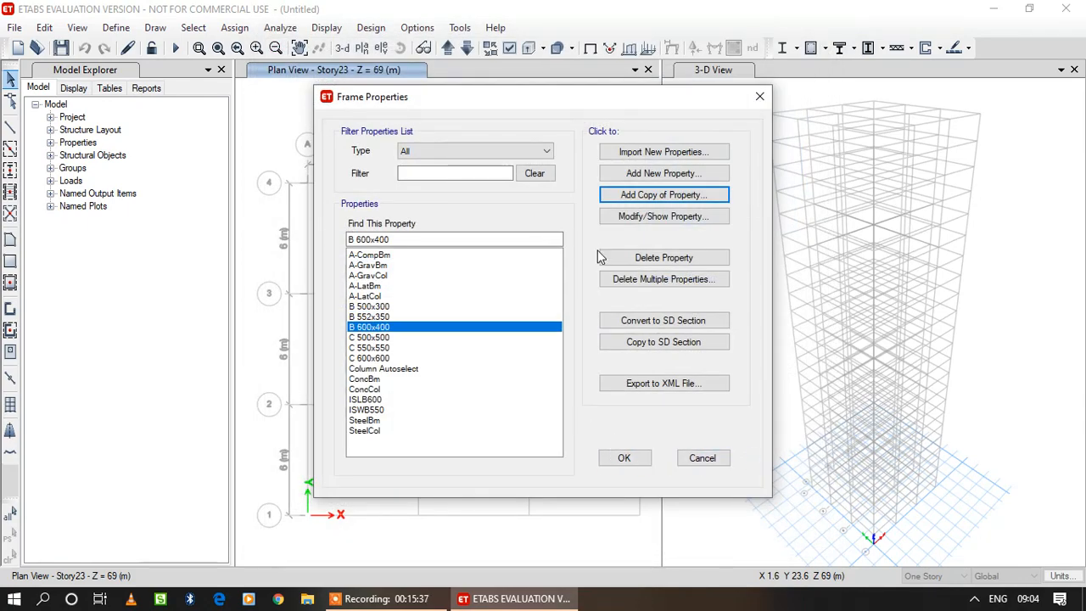
# Add a new auto select frame section named Beam Autoselect List with the Concrete design type.
pyautogui.click(667, 181)
pyautogui.press('Escape')
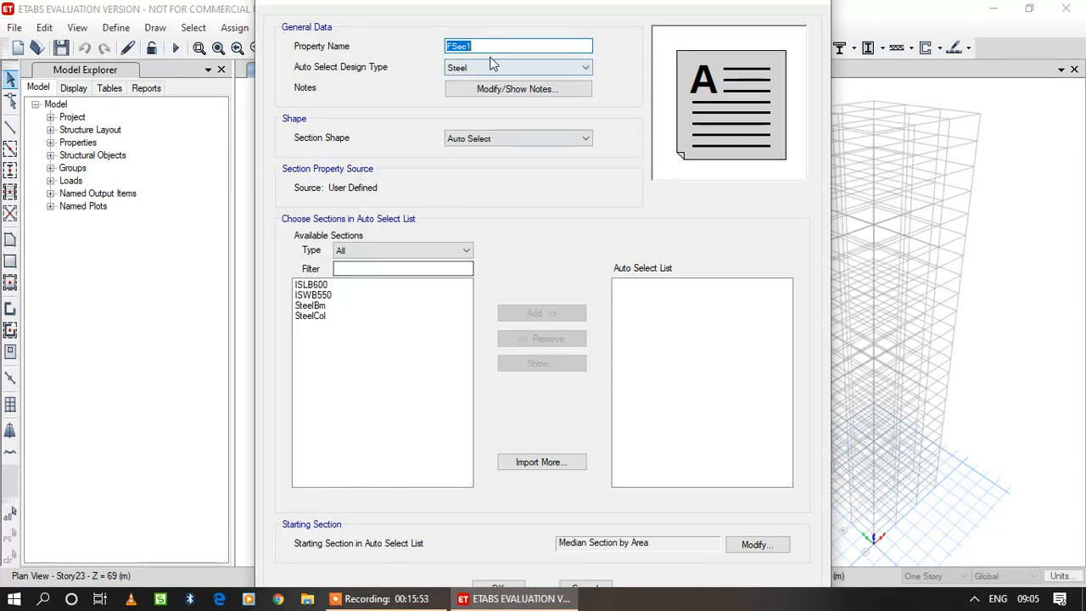
pyautogui.write('Beam')
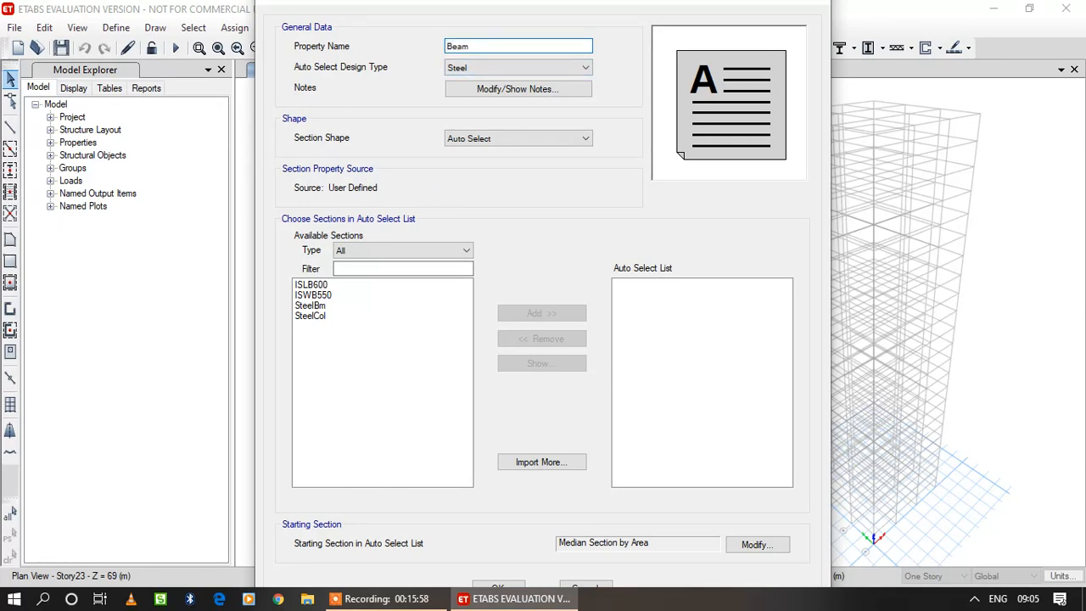
pyautogui.write(' Autoselect List')
pyautogui.click(475, 68)
pyautogui.click(471, 89)
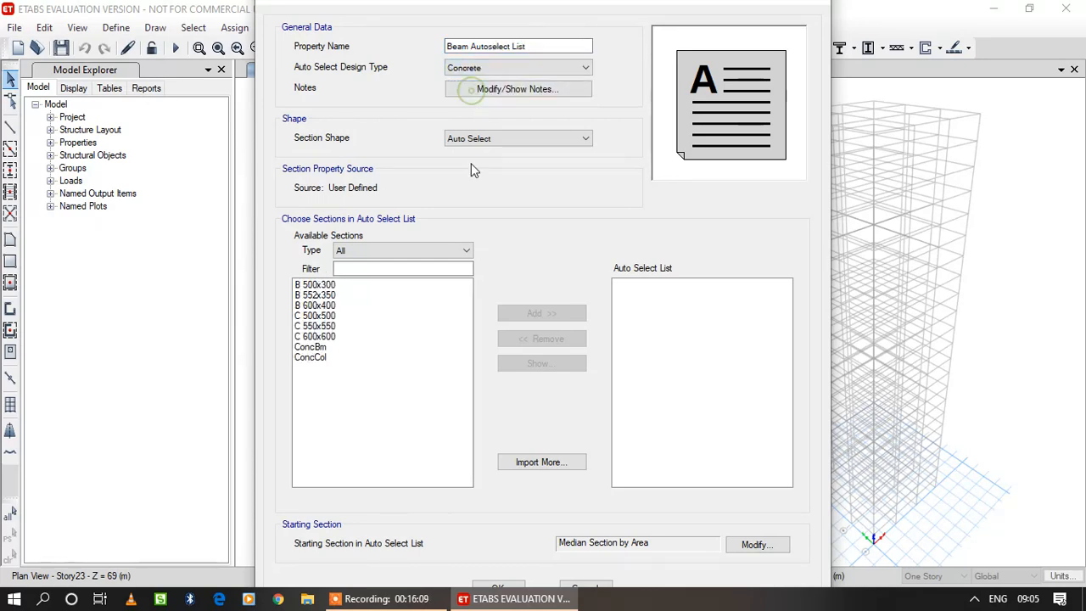
# Add B 500x300, B 552x350 and B 600x400 to the auto select list and accept the frame properties.
pyautogui.moveTo(314, 284); pyautogui.dragTo(316, 305)
pyautogui.click(542, 313)
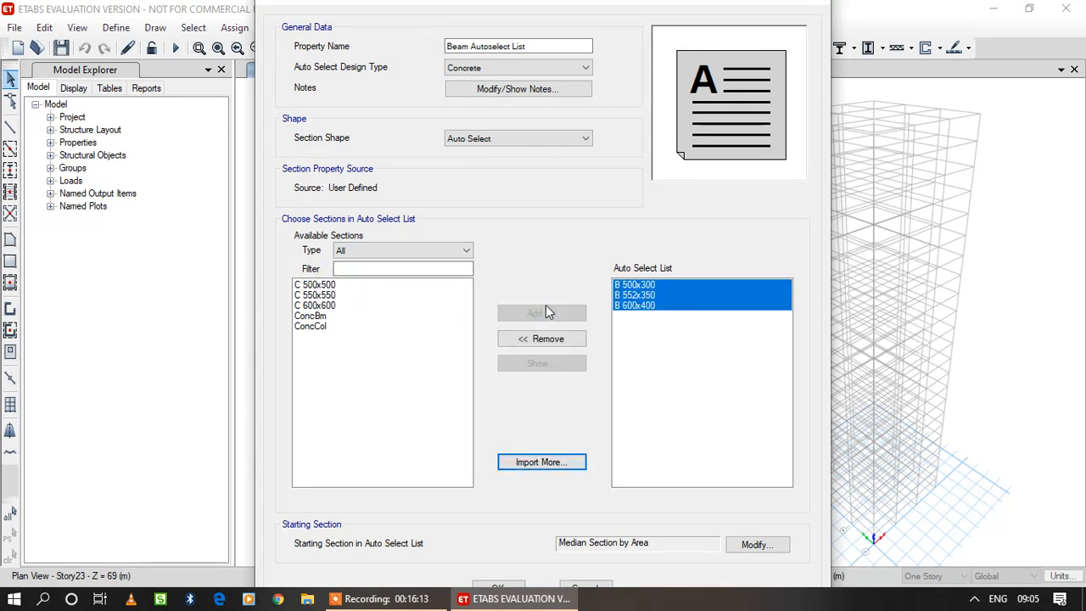
pyautogui.click(498, 587)
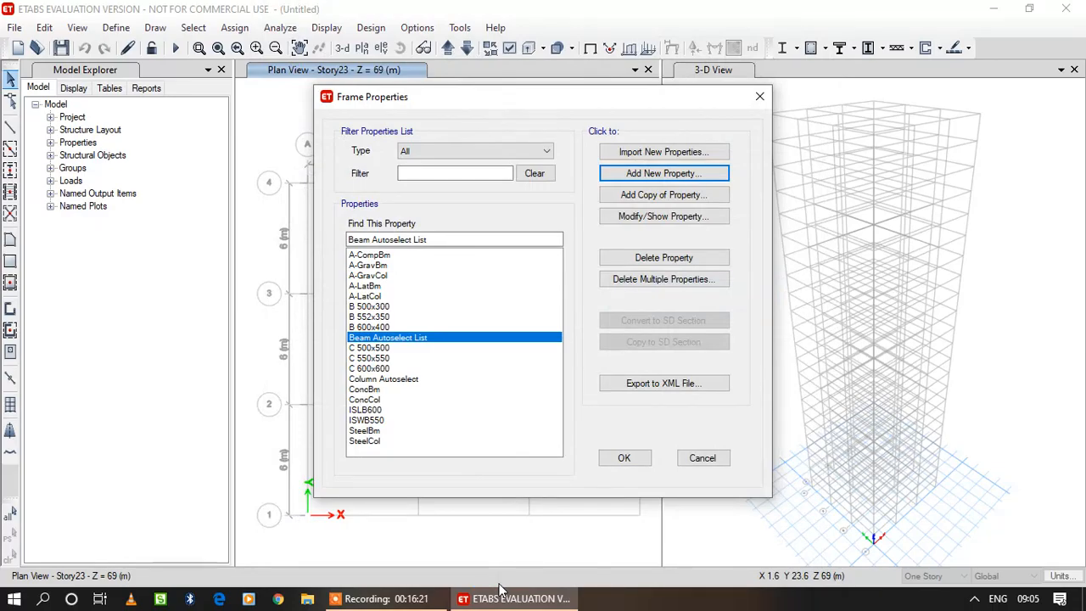
pyautogui.click(637, 464)
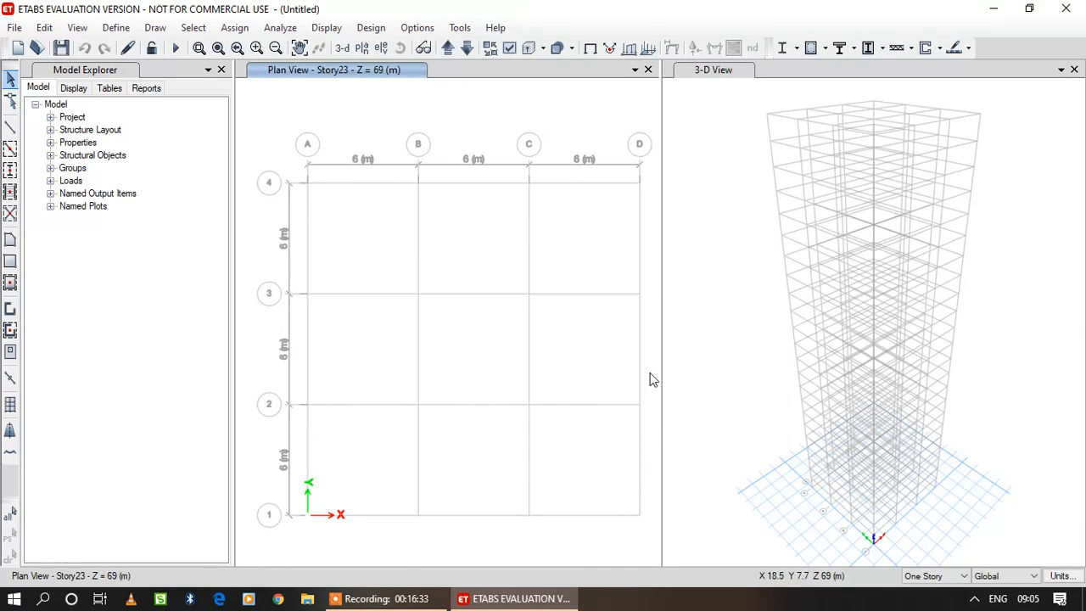
# Add a new slab section property and name it Slab 150.
pyautogui.click(125, 28)
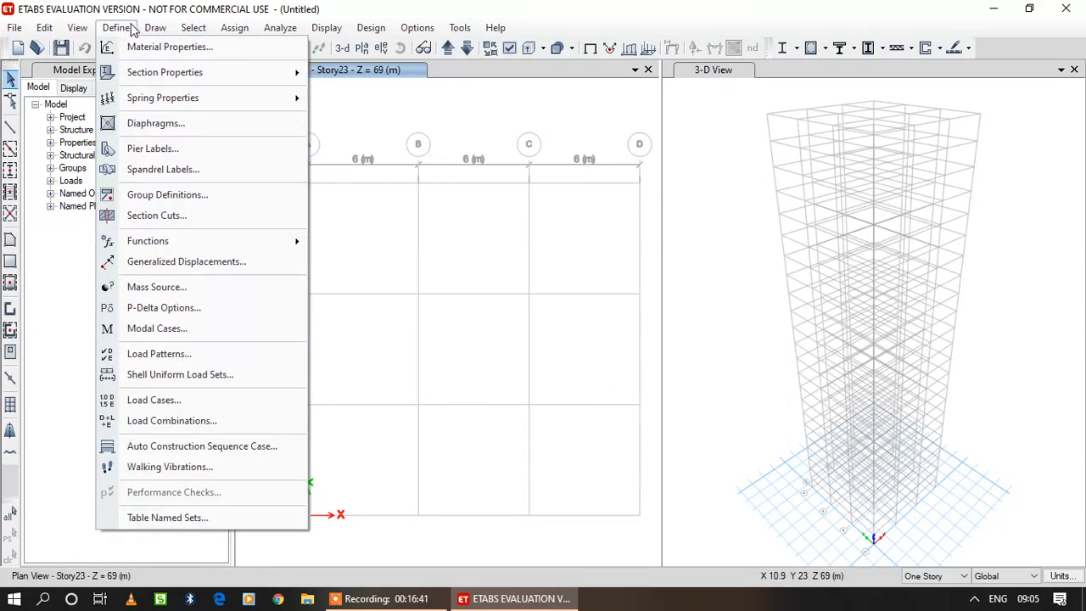
pyautogui.click(119, 28)
pyautogui.click(119, 28)
pyautogui.moveTo(169, 73)
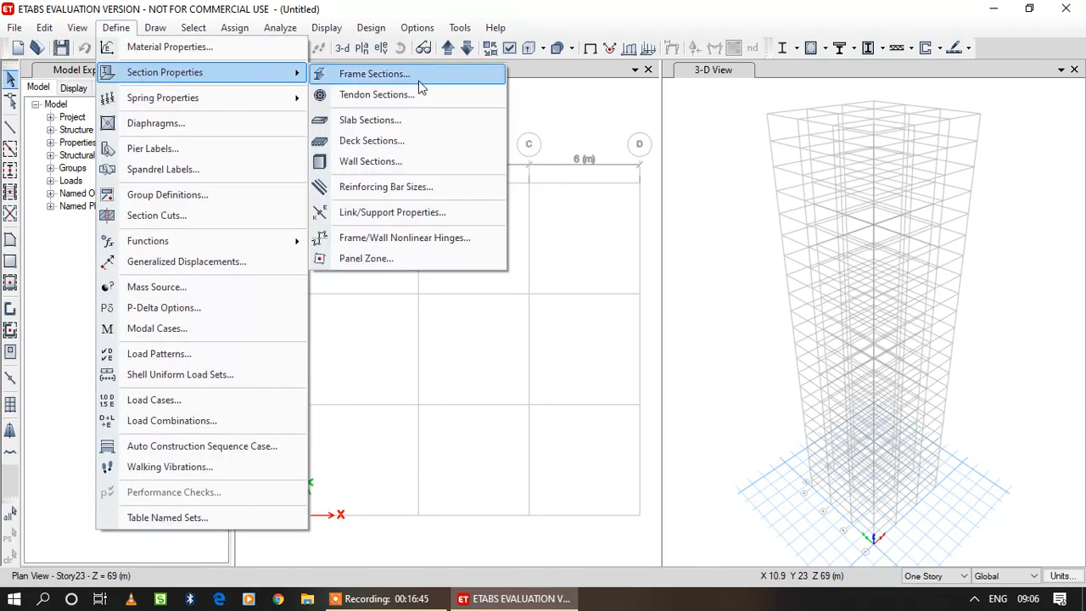
pyautogui.click(429, 124)
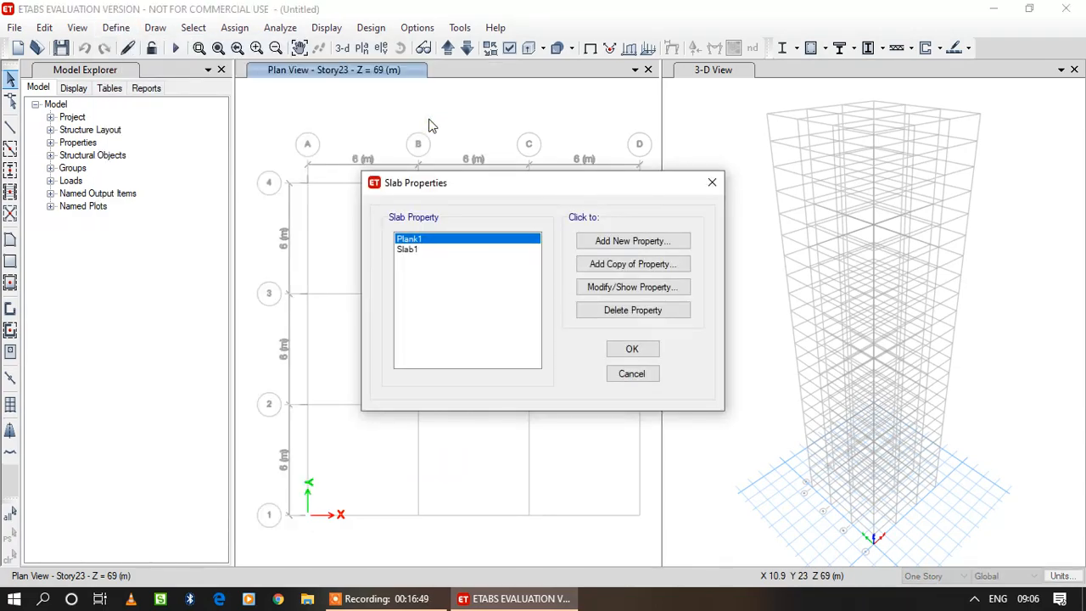
pyautogui.click(632, 241)
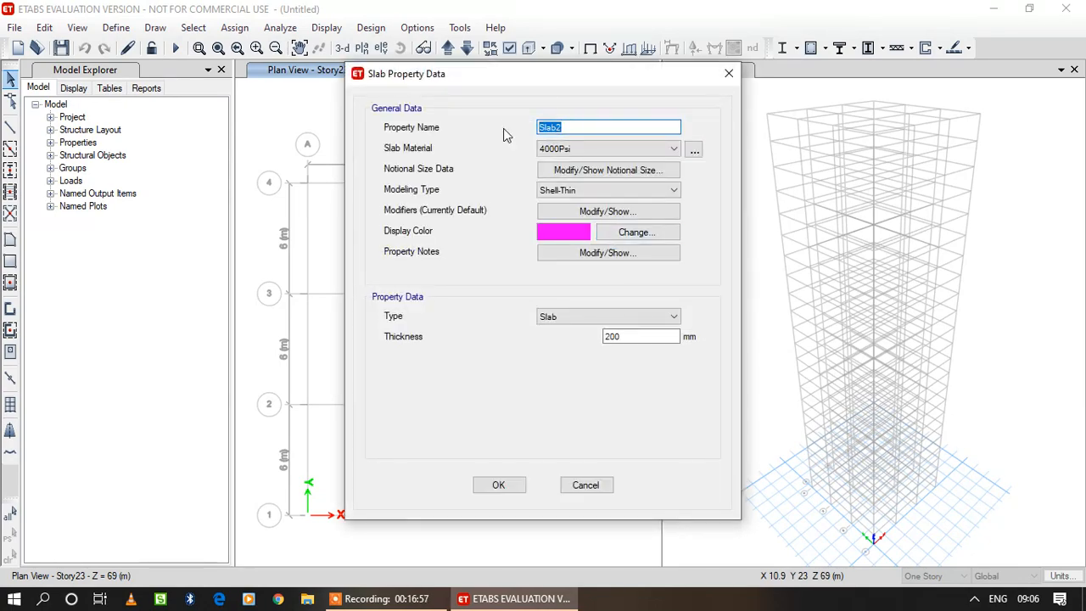
pyautogui.write('Slab 150')
# Assign material M40 and a thickness of 150 mm to Slab 150 and accept the slab properties.
pyautogui.click(609, 148)
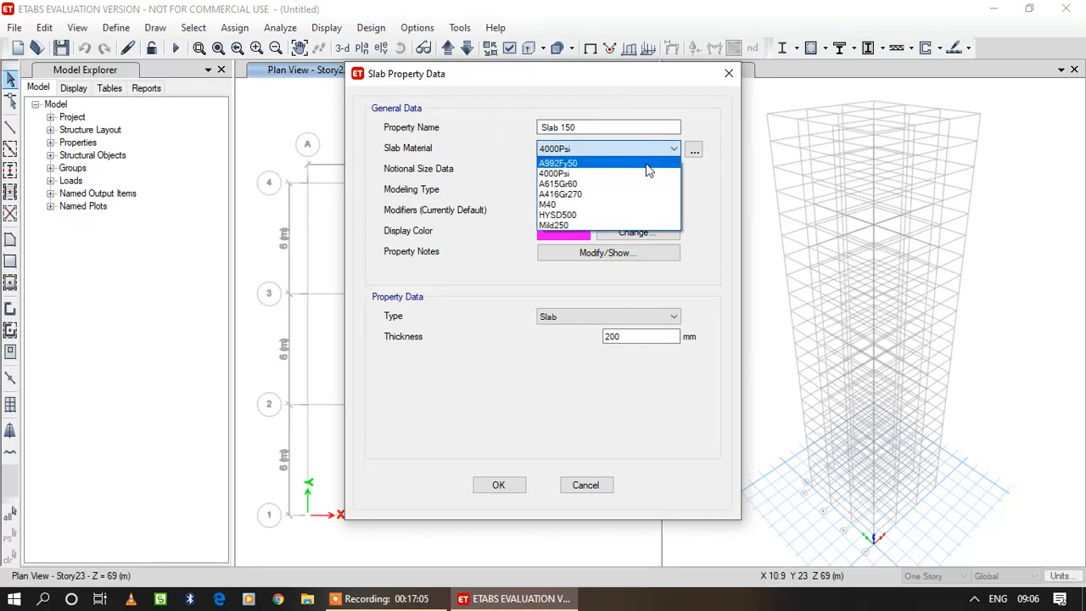
pyautogui.click(637, 206)
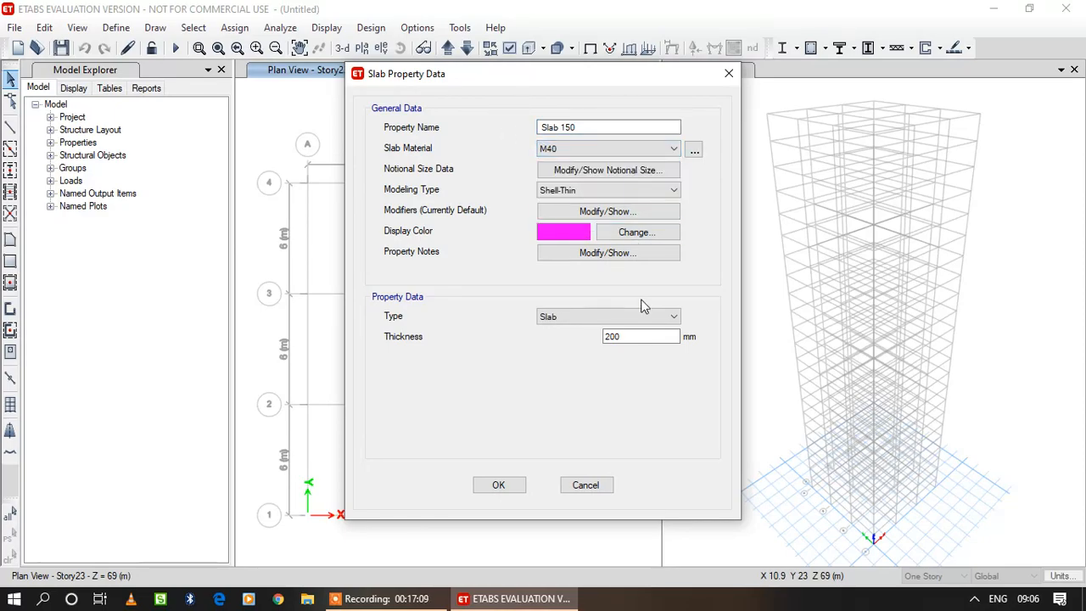
pyautogui.doubleClick(640, 336)
pyautogui.write('150')
pyautogui.click(500, 485)
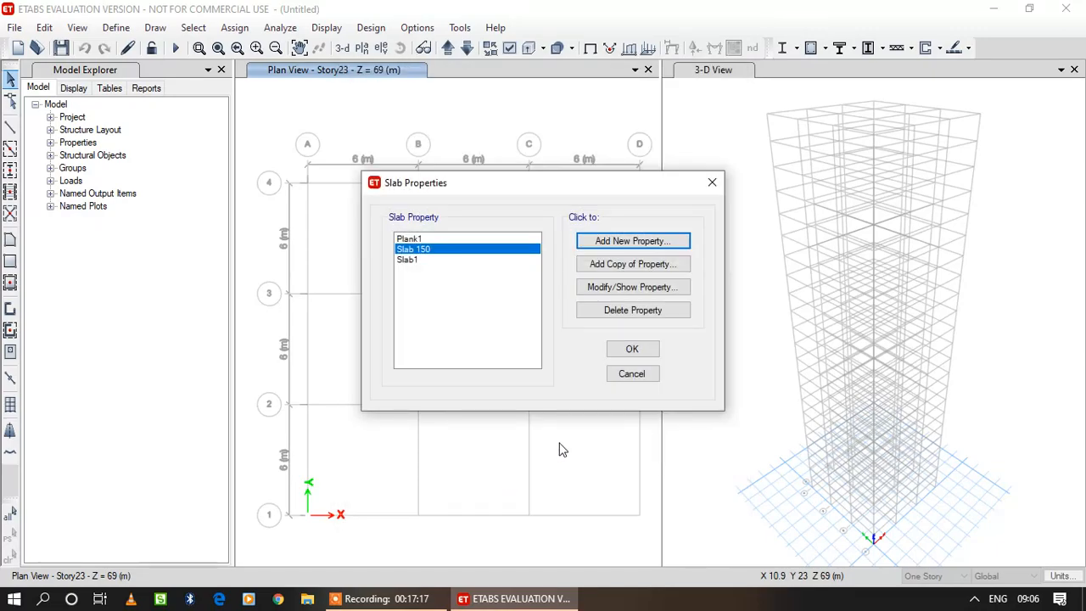
pyautogui.click(646, 353)
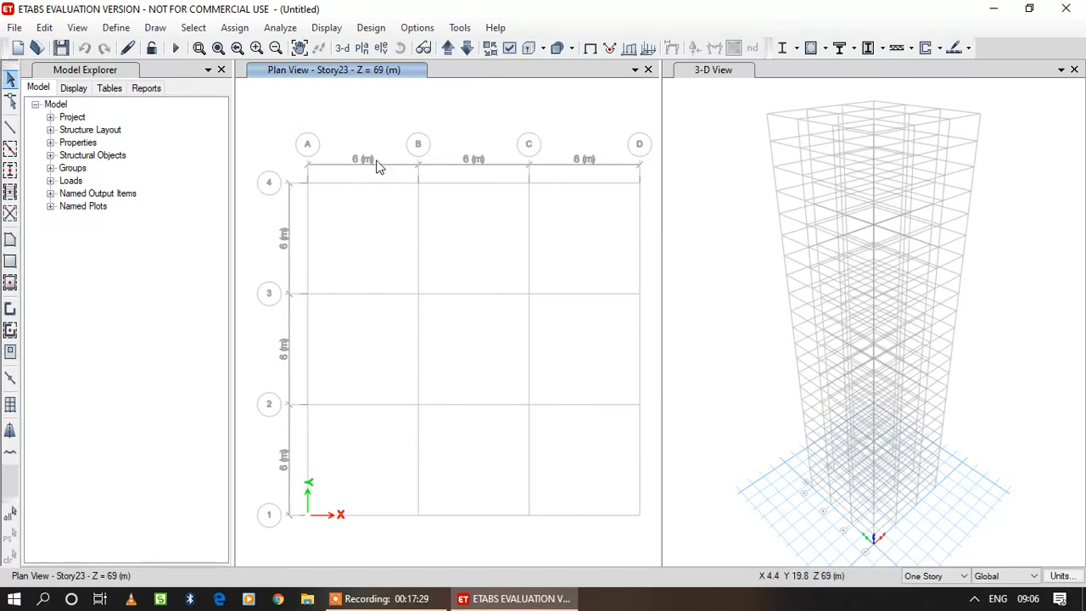
# Switch the plan view to Story1 at Z = 3 m.
pyautogui.click(364, 69)
pyautogui.click(448, 49)
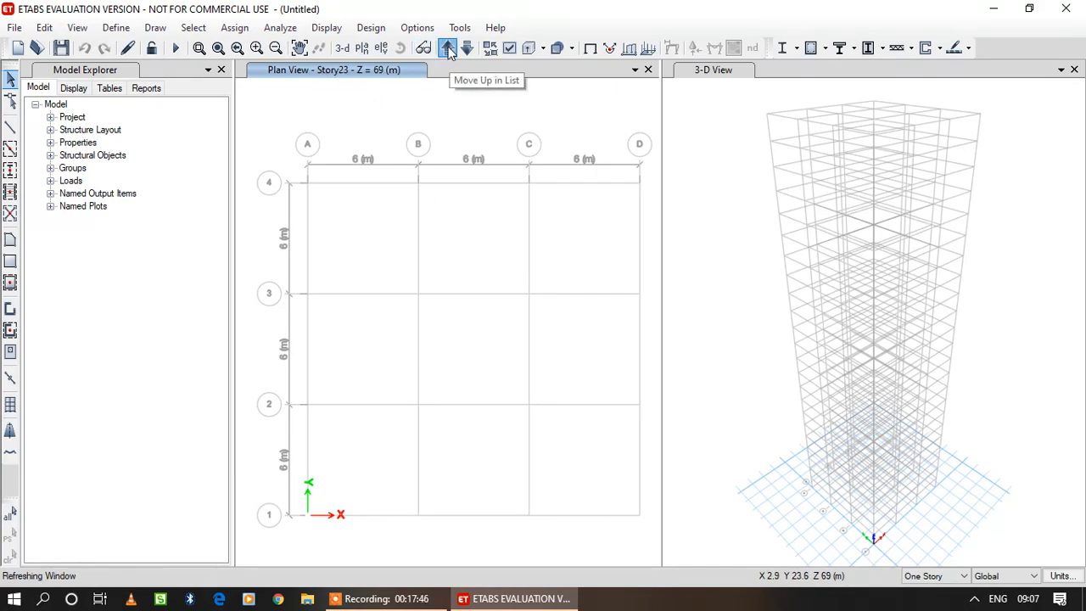
pyautogui.click(448, 50)
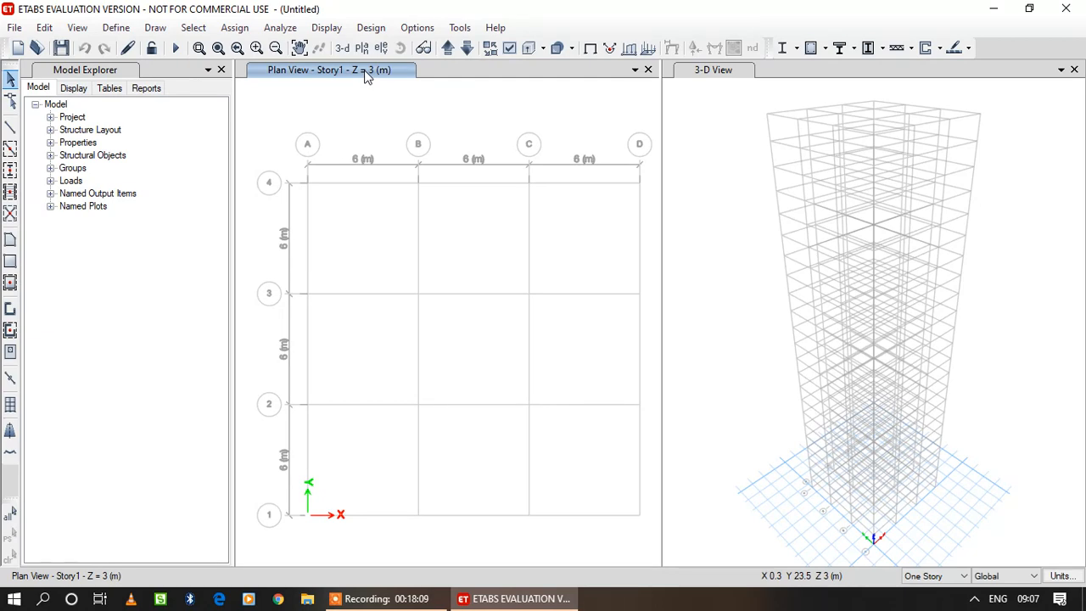
# Start Quick Draw Columns and choose Column Autoselect as the section property.
pyautogui.click(161, 29)
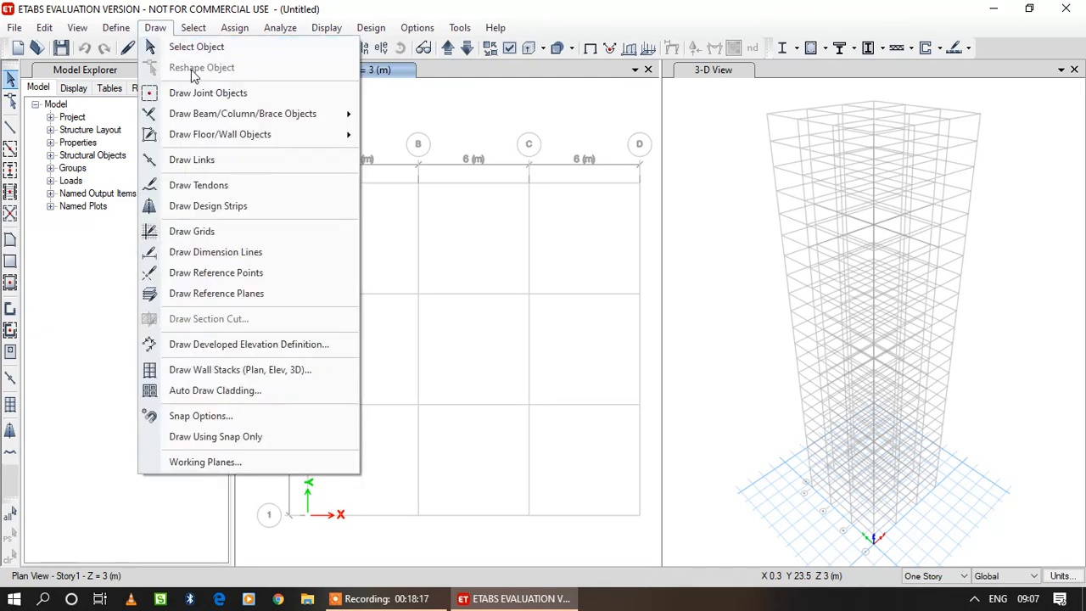
pyautogui.moveTo(227, 120)
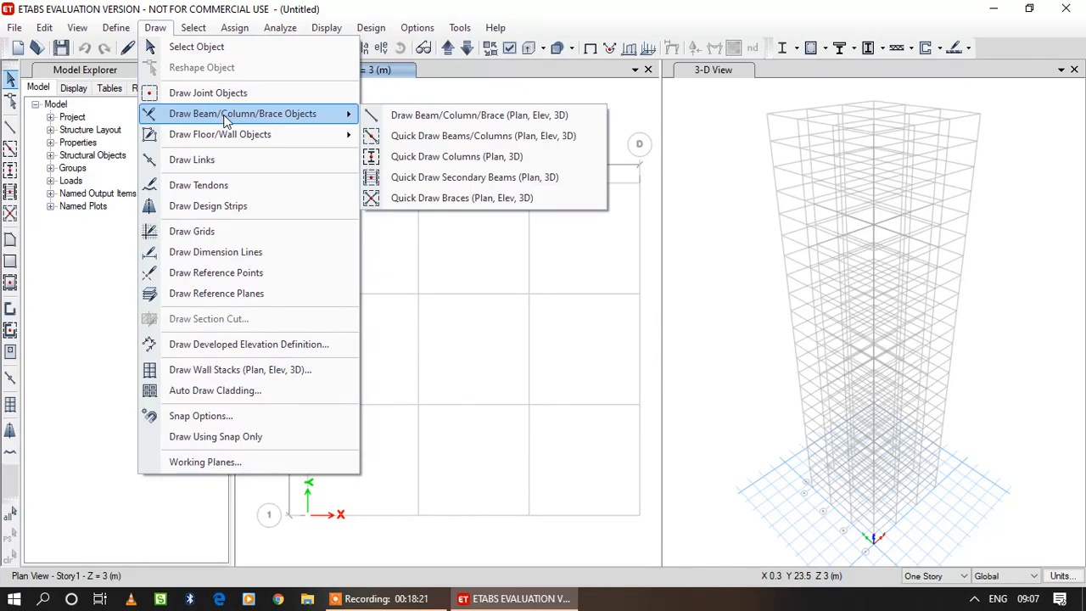
pyautogui.click(514, 159)
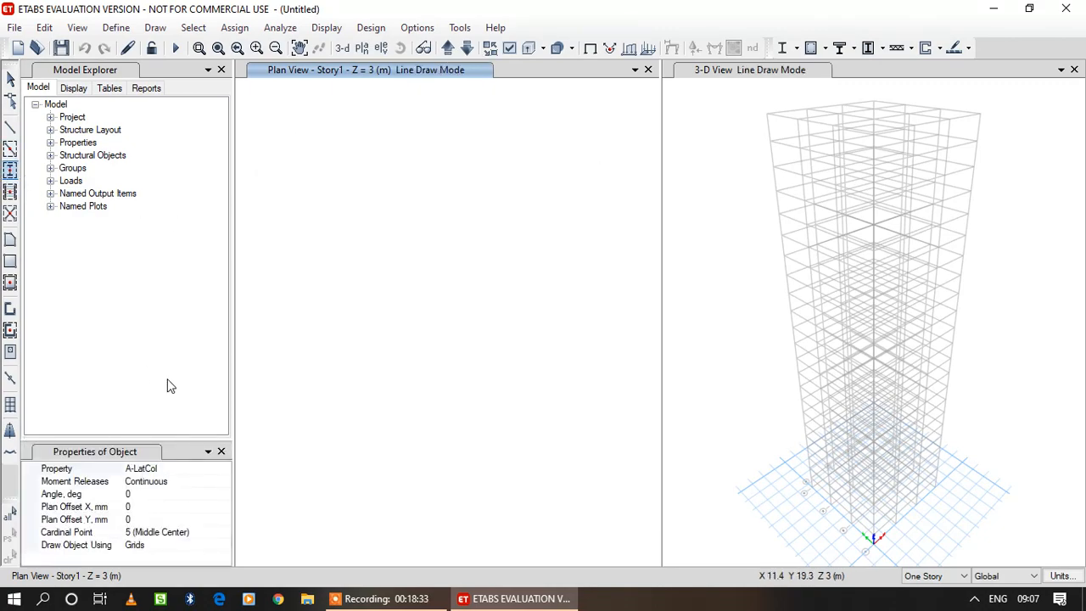
pyautogui.click(181, 469)
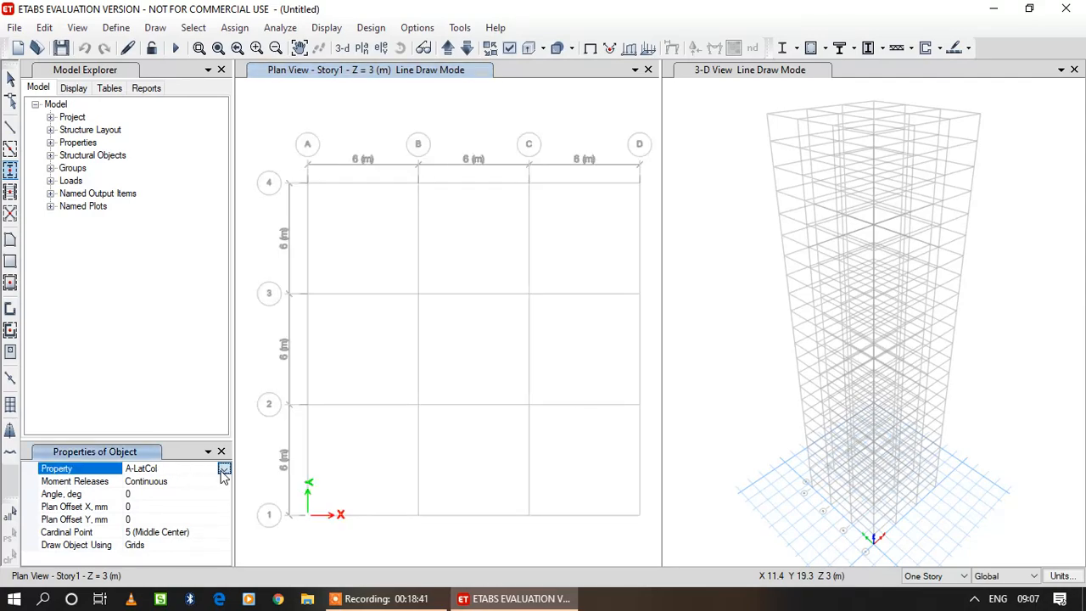
pyautogui.click(224, 470)
pyautogui.moveTo(225, 500); pyautogui.dragTo(226, 523)
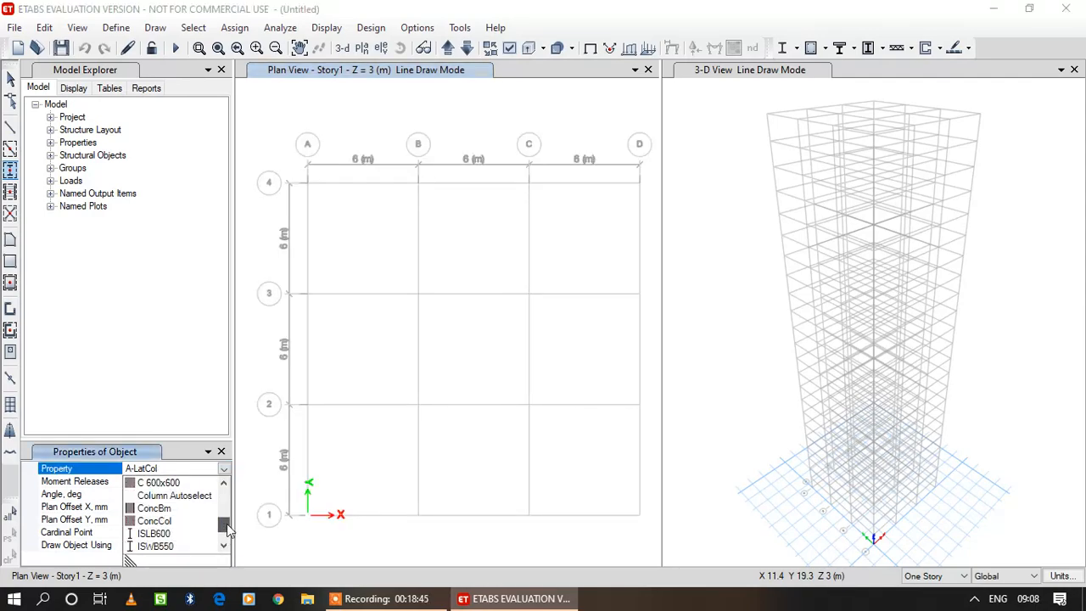
pyautogui.click(181, 494)
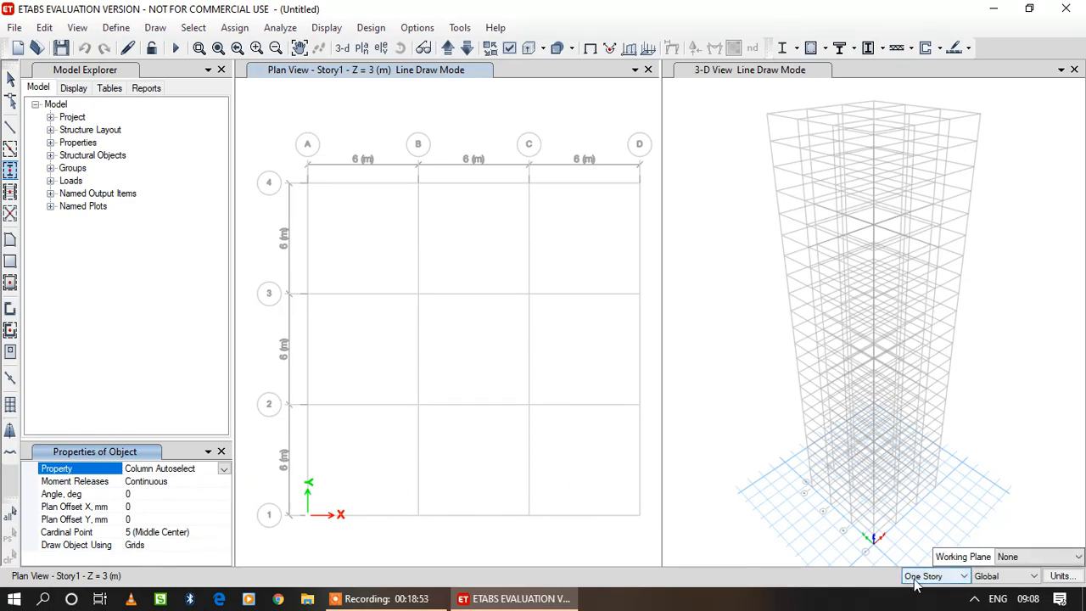
# Set drawing to apply to Similar Stories and place columns at every grid intersection from A1 to D4.
pyautogui.click(967, 577)
pyautogui.click(956, 562)
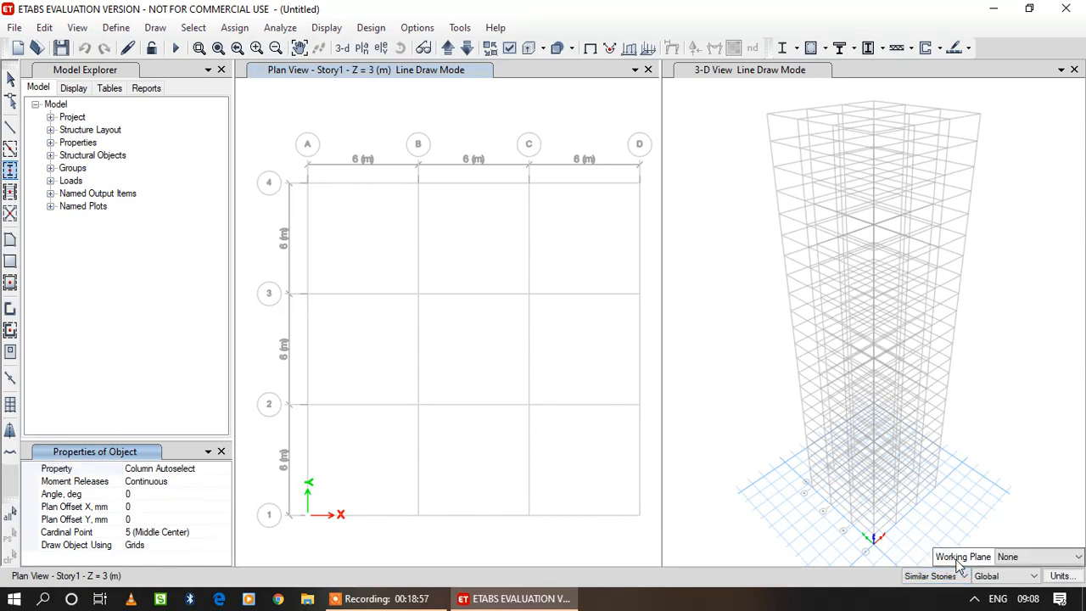
pyautogui.moveTo(277, 149)
pyautogui.mouseDown()
pyautogui.moveTo(642, 416)
pyautogui.moveTo(653, 536)
pyautogui.mouseUp()
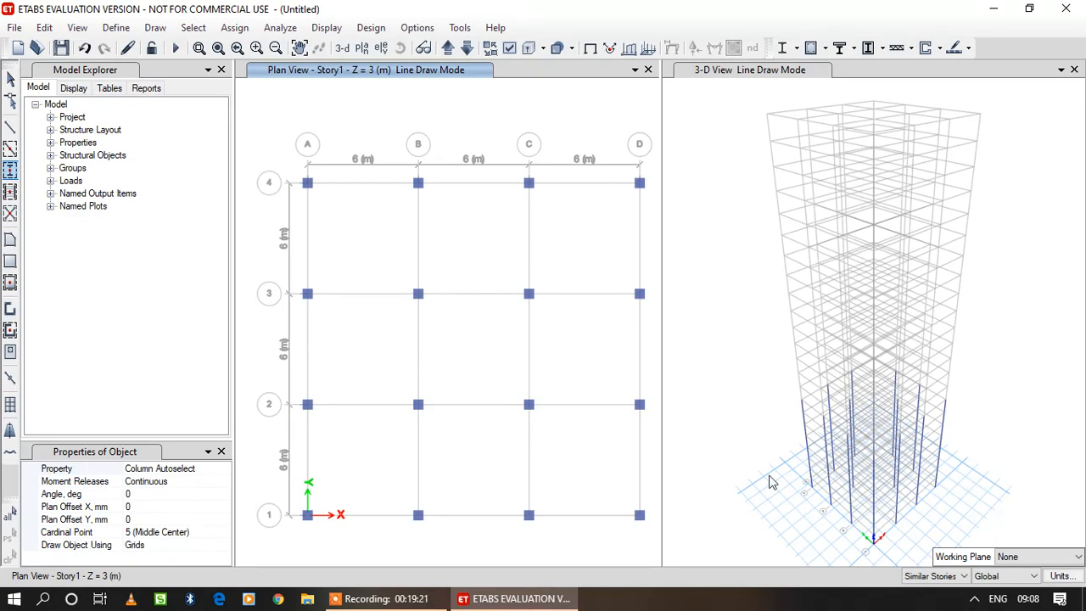
# Draw Beam Autoselect List frame beams along all grid lines A to D and 1 to 4 of the Story1 plan with Quick Draw Beams.
pyautogui.click(11, 150)
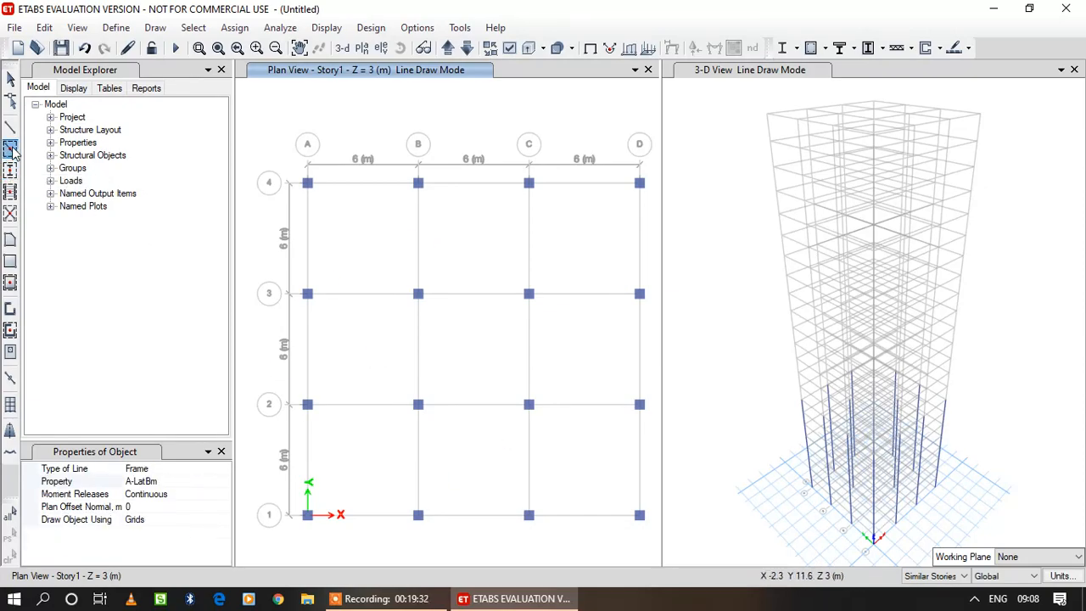
pyautogui.click(203, 469)
pyautogui.click(224, 470)
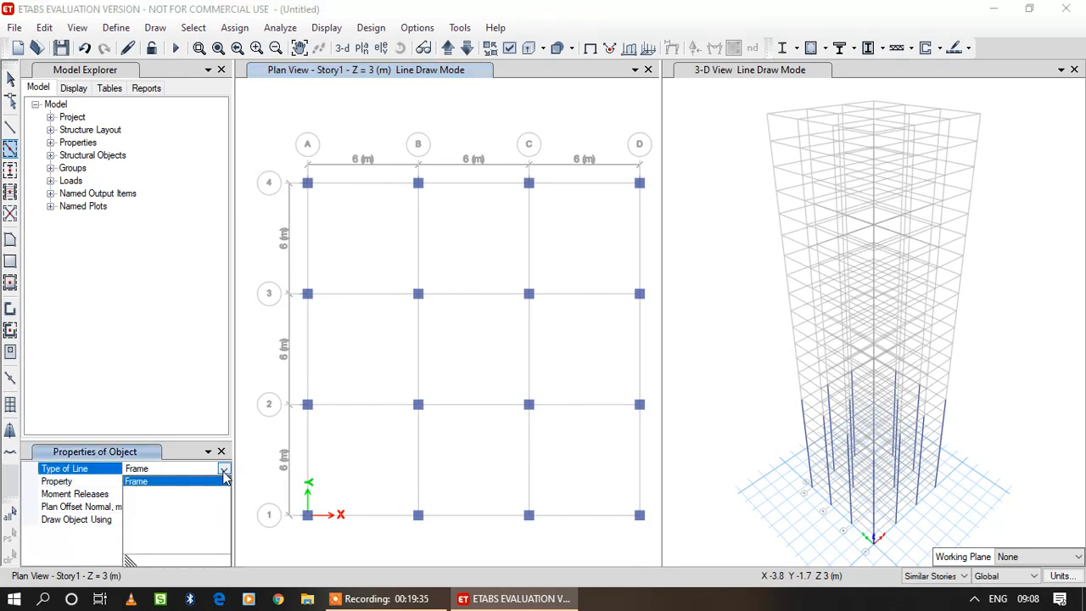
pyautogui.click(76, 481)
pyautogui.click(223, 481)
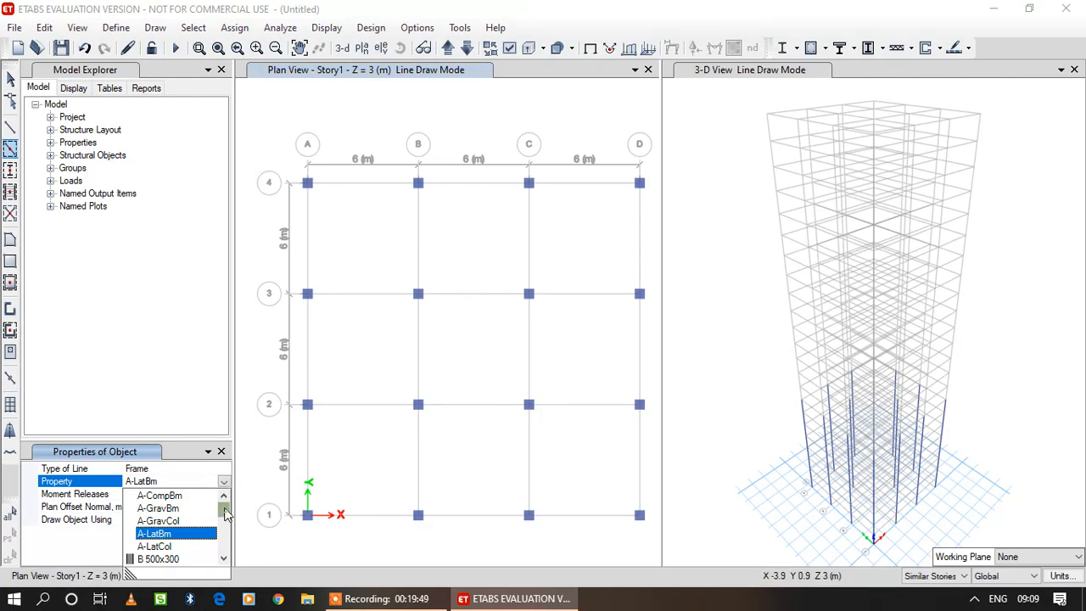
pyautogui.scroll(-2, 224, 513)
pyautogui.click(192, 535)
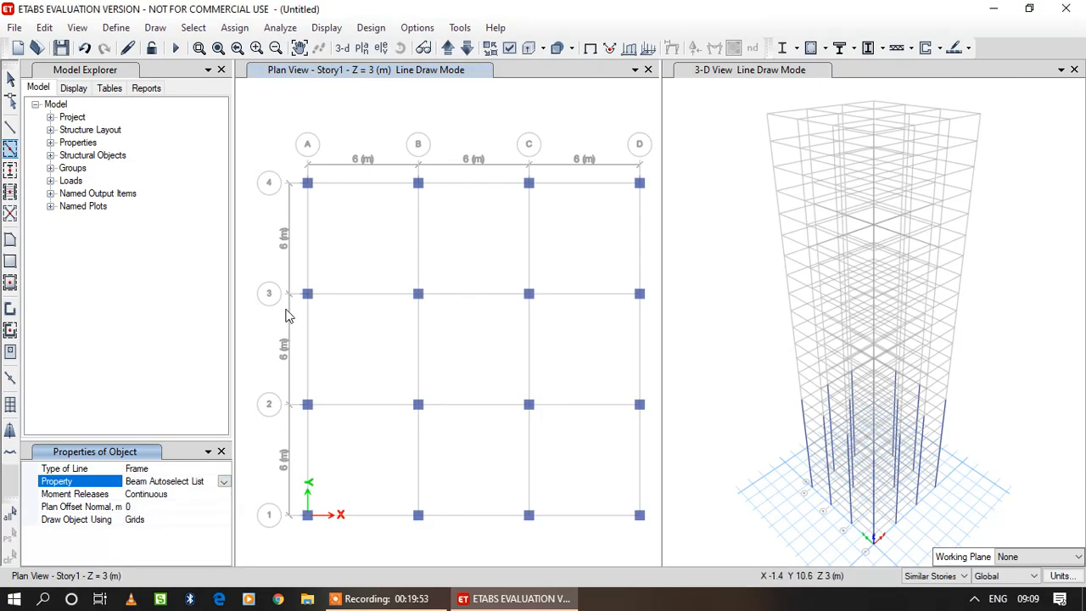
pyautogui.moveTo(287, 159); pyautogui.dragTo(656, 543)
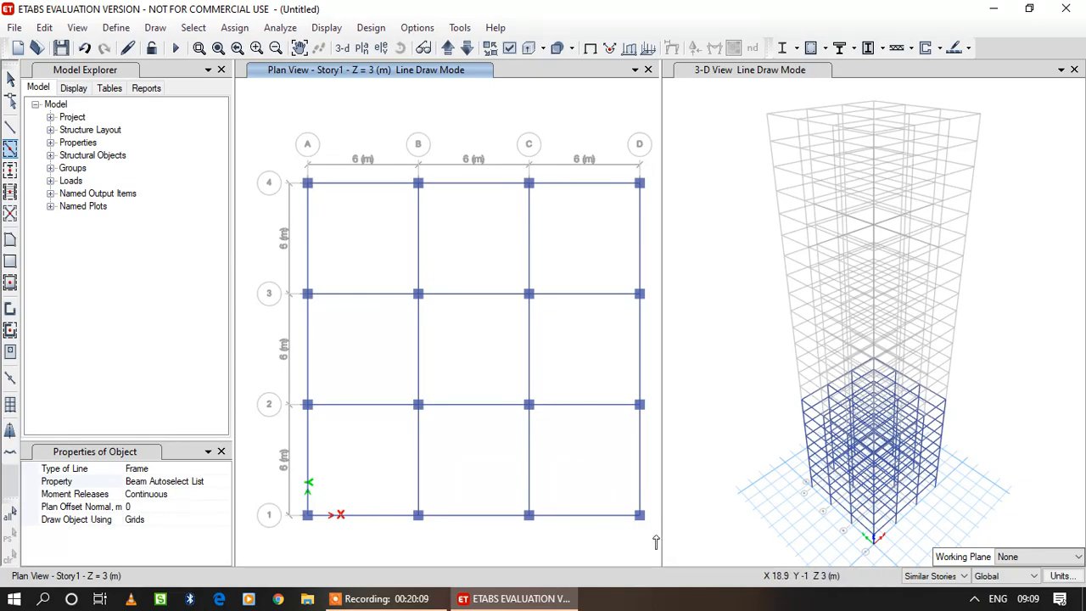
# Fill all nine grid bays of the Story1 plan with Slab 150 using Quick Draw Floor.
pyautogui.click(10, 283)
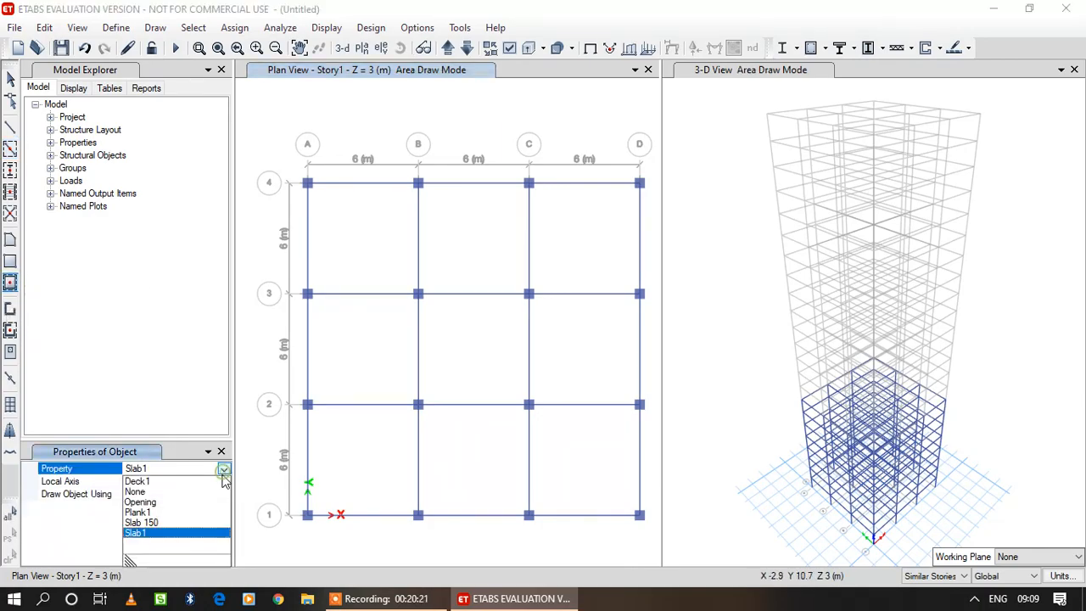
pyautogui.click(178, 528)
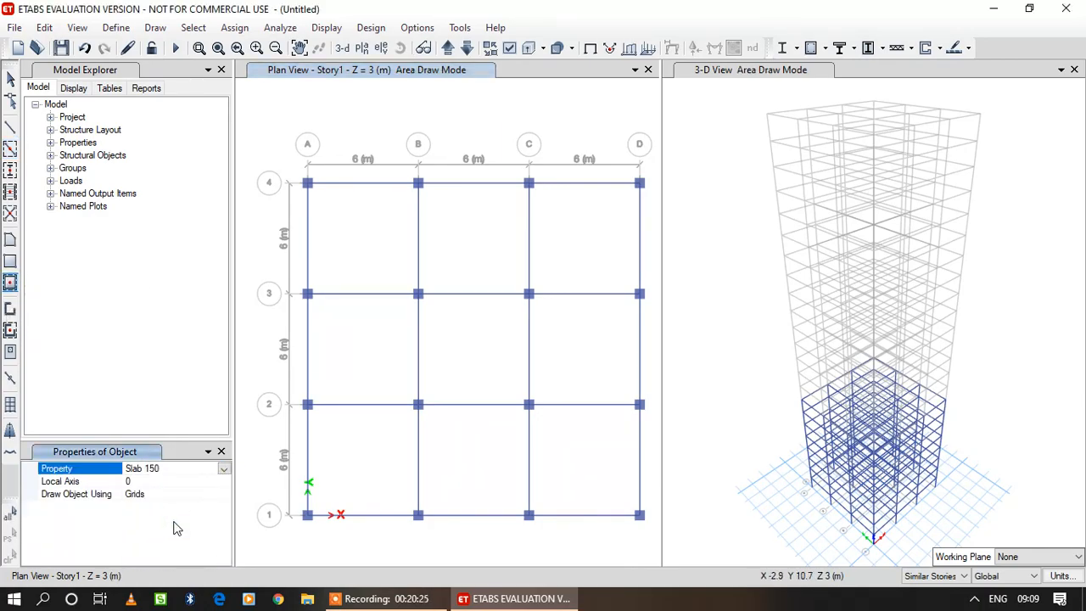
pyautogui.moveTo(289, 162); pyautogui.dragTo(653, 550)
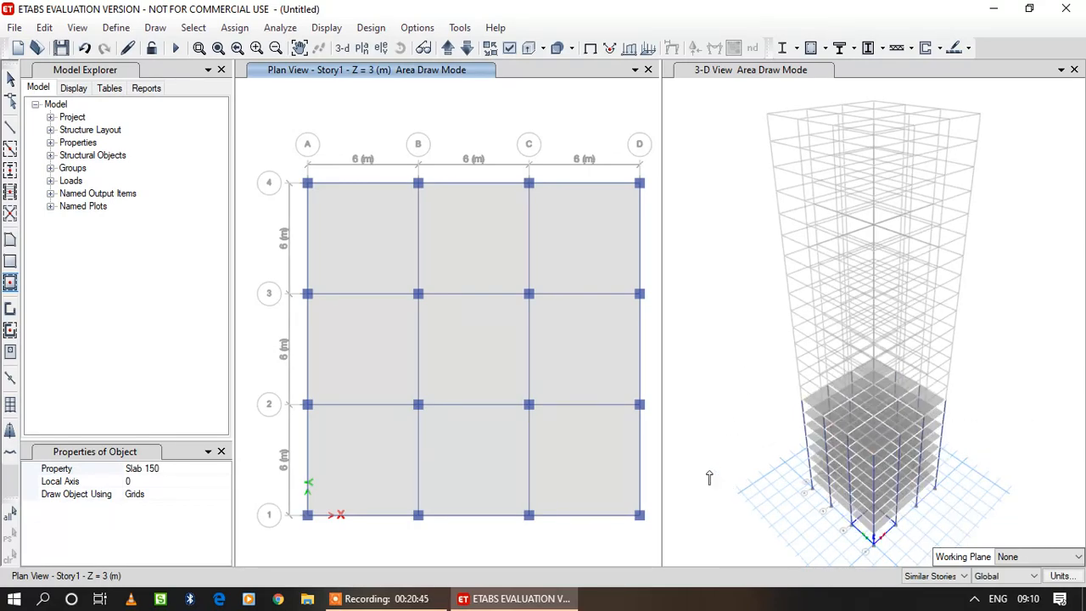
# Move the plan view up story by story to Story9 at Z = 27 m.
pyautogui.click(452, 50)
pyautogui.click(450, 48)
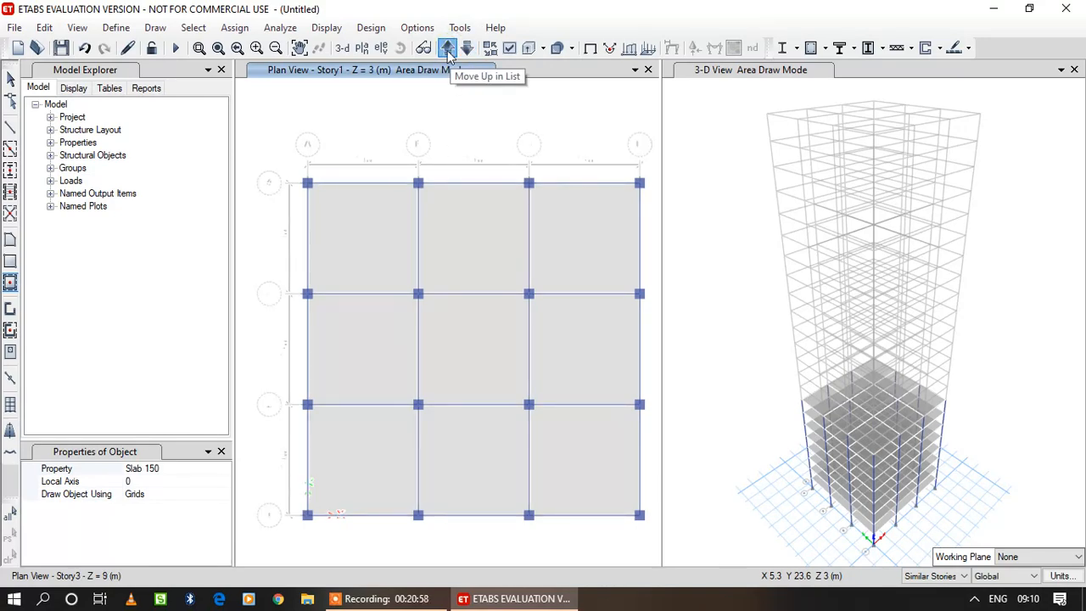
pyautogui.click(447, 50)
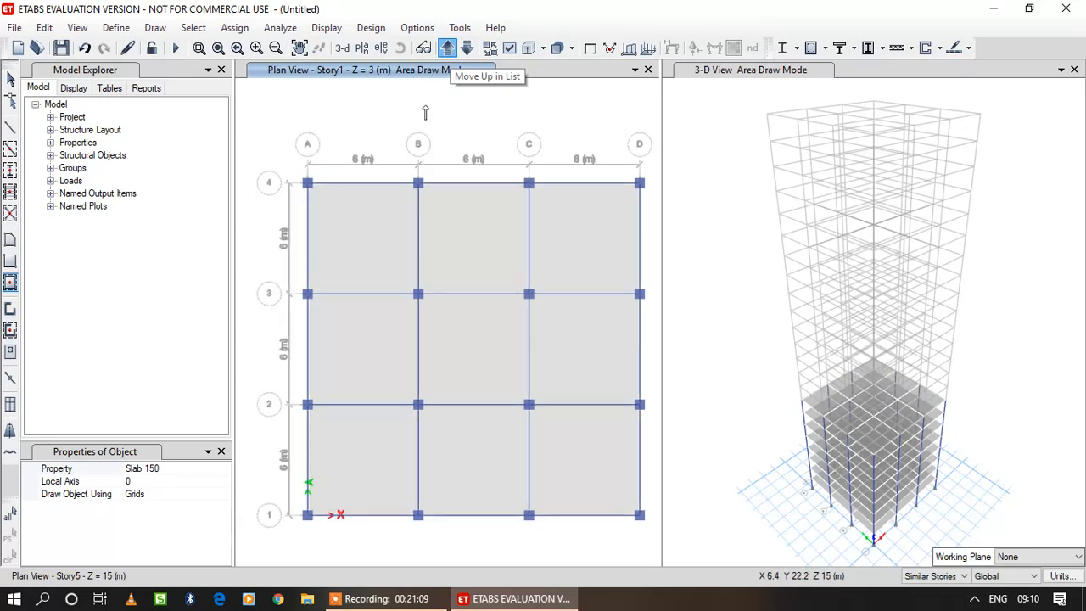
pyautogui.click(448, 48)
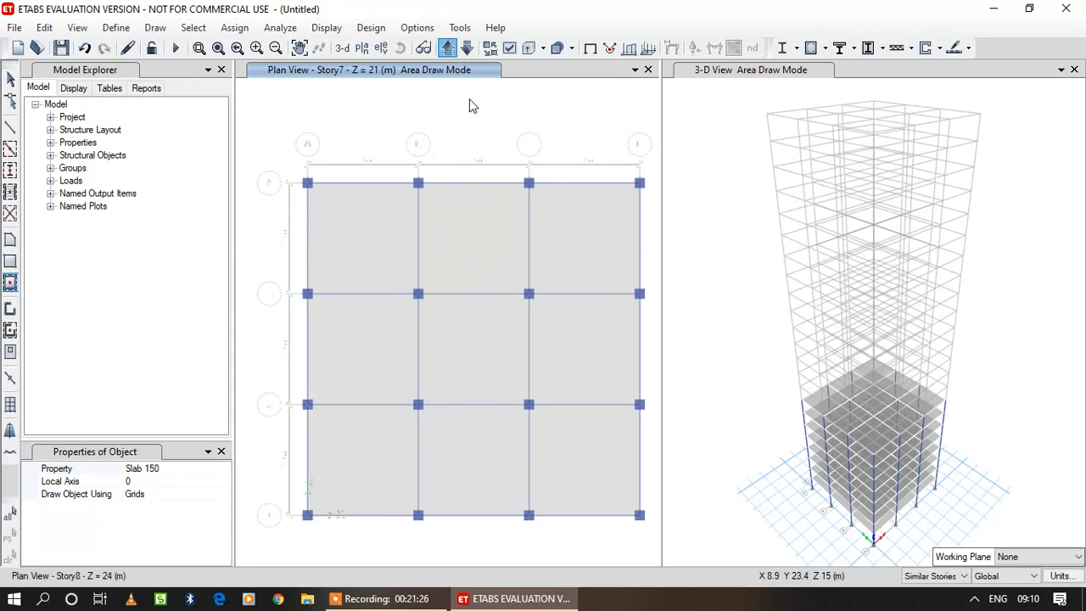
pyautogui.click(448, 49)
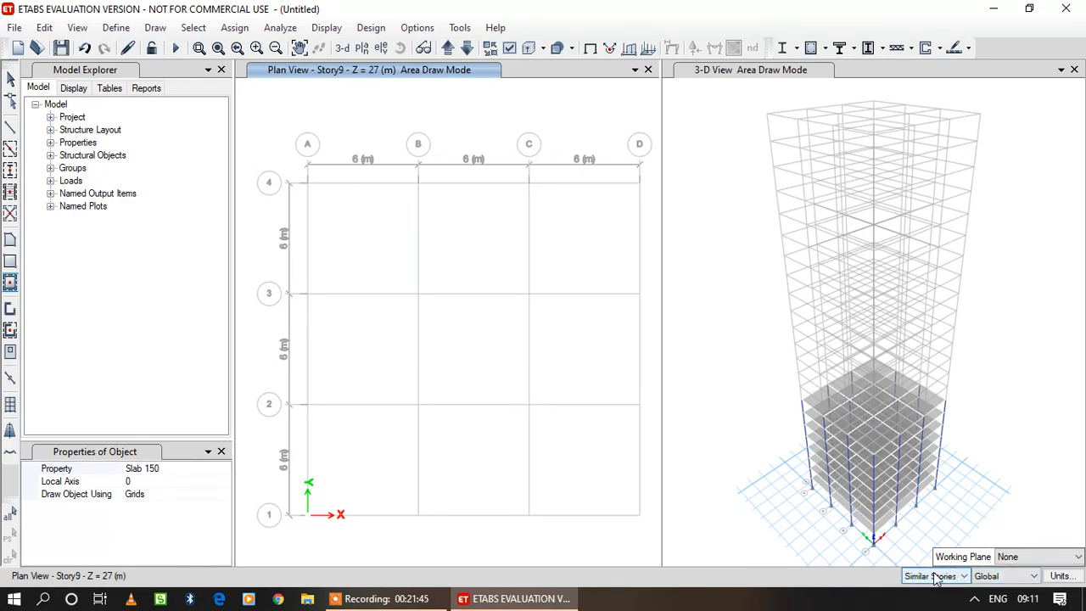
# Place Column Autoselect columns on the Story9 plan at every grid intersection except A4 and D1.
pyautogui.click(11, 170)
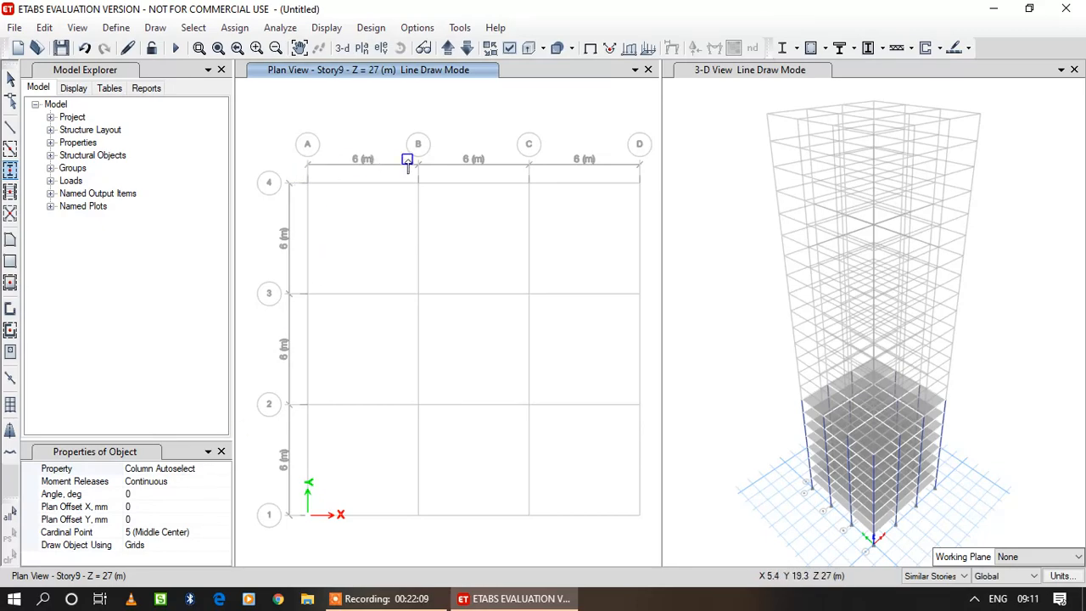
pyautogui.moveTo(400, 152); pyautogui.dragTo(550, 535)
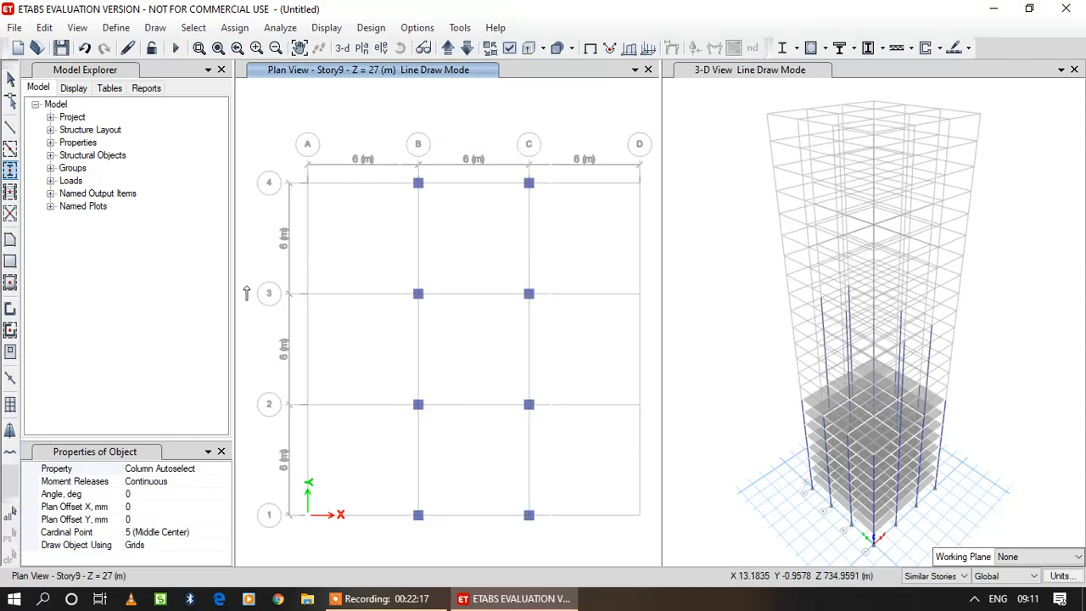
pyautogui.moveTo(266, 268); pyautogui.dragTo(654, 419)
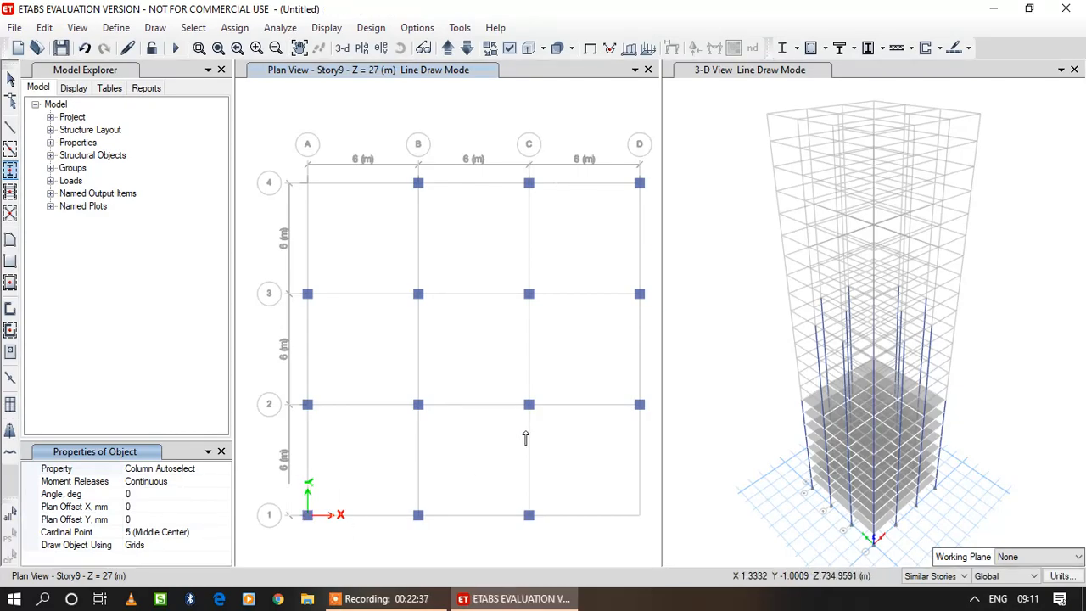
pyautogui.click(273, 182)
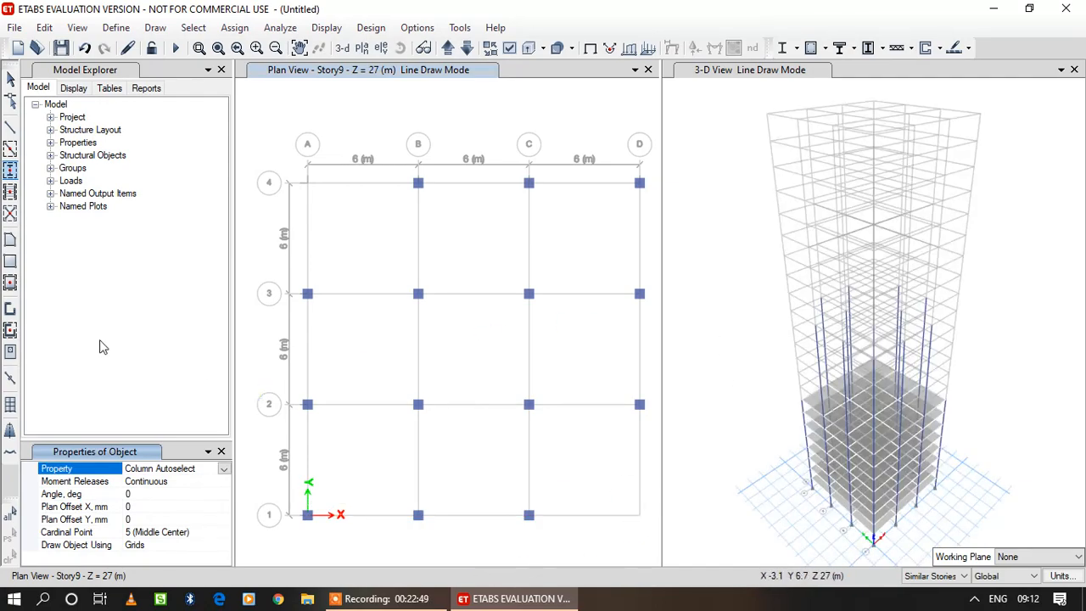
# Draw Beam Autoselect List beams between the Story9 columns, leaving out the corner bays at A4 and D1.
pyautogui.click(10, 149)
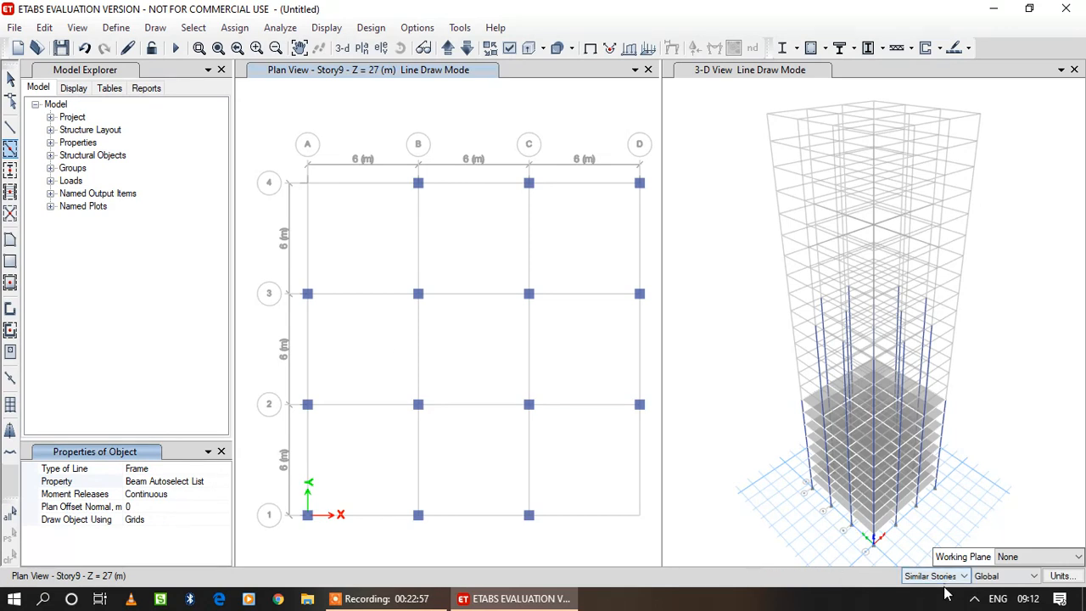
pyautogui.moveTo(404, 174); pyautogui.dragTo(666, 449)
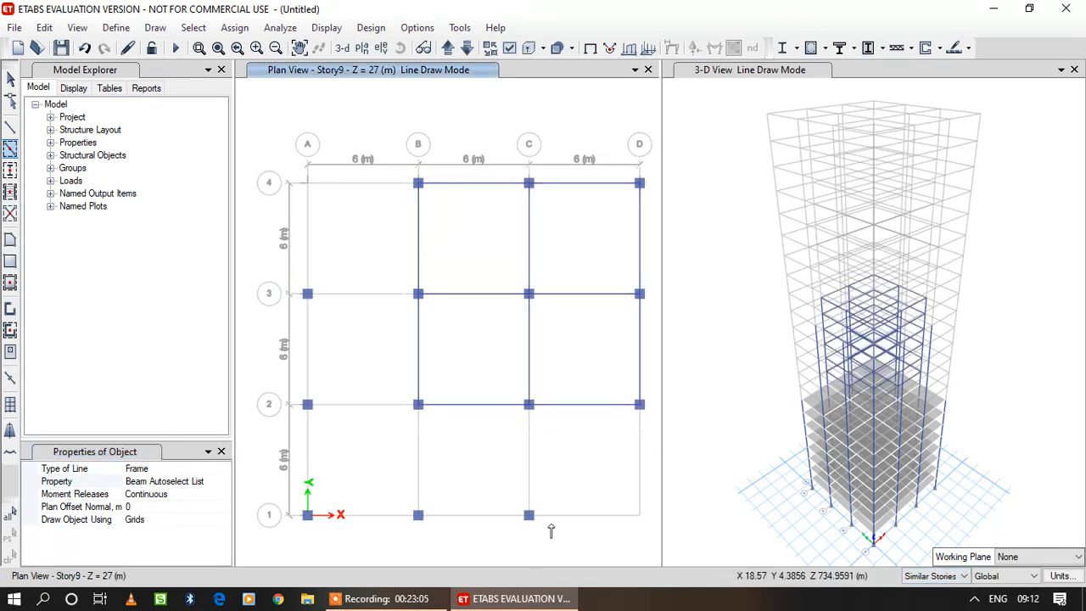
pyautogui.moveTo(551, 531); pyautogui.dragTo(284, 280)
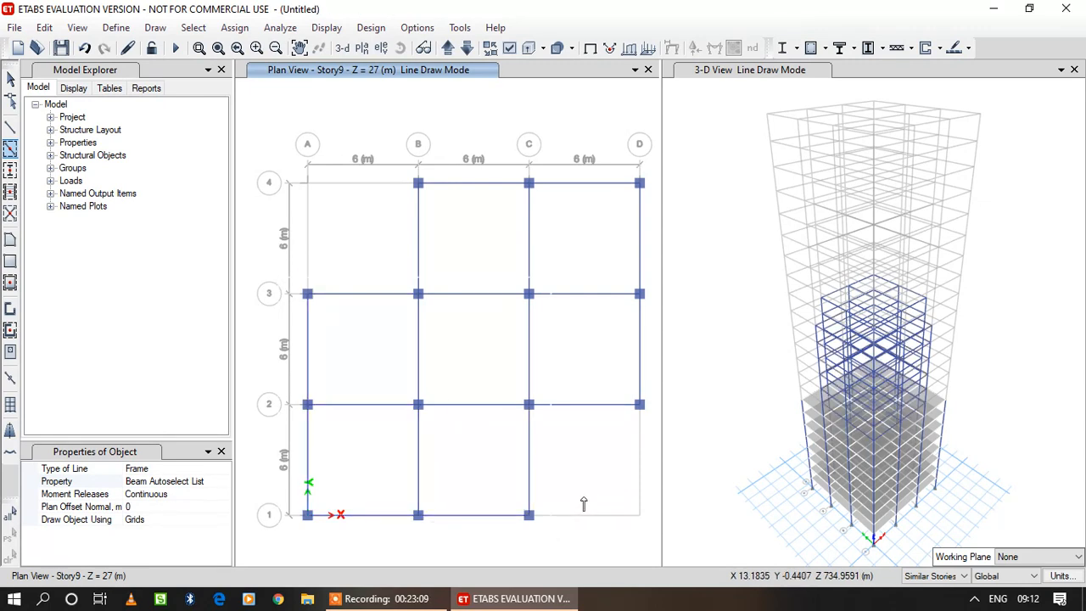
# Fill the Story9 bays with Slab 150, leaving the corner bays at A4 and D1 open.
pyautogui.click(12, 284)
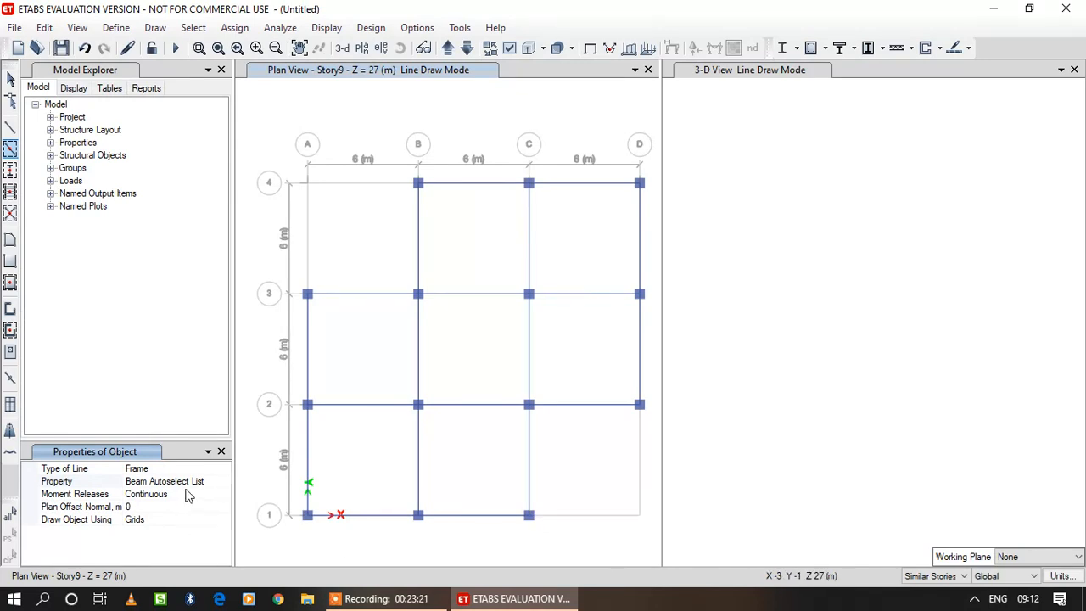
pyautogui.click(10, 285)
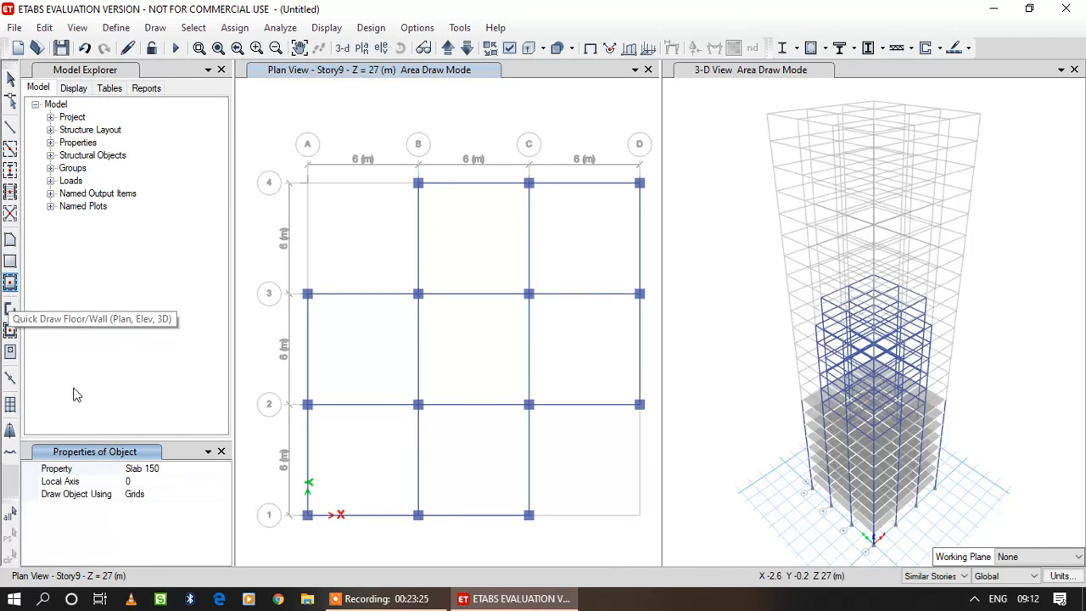
pyautogui.moveTo(410, 173); pyautogui.dragTo(650, 424)
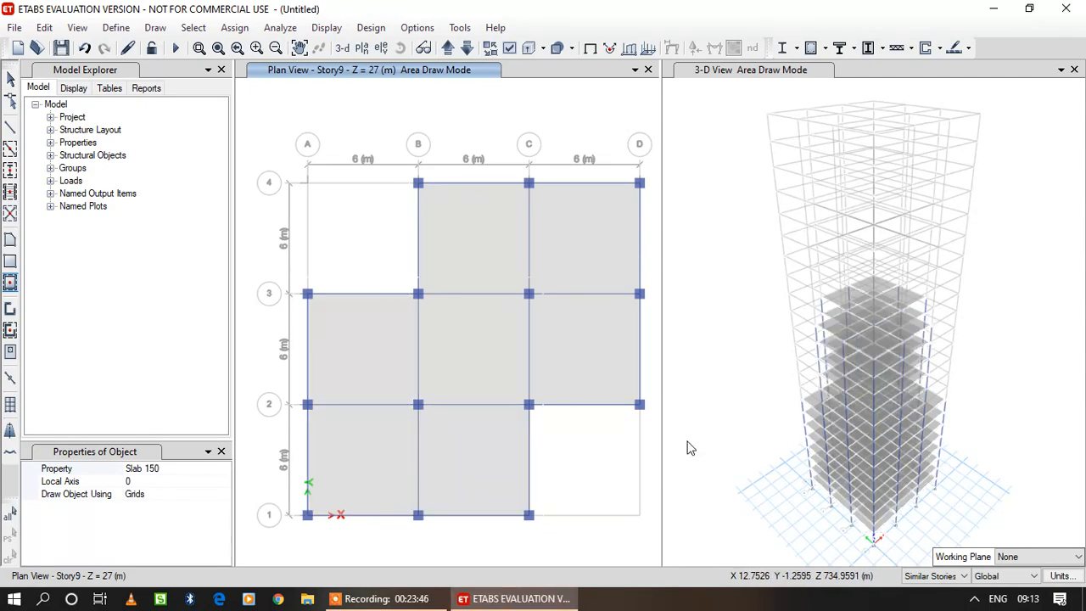
pyautogui.click(617, 449)
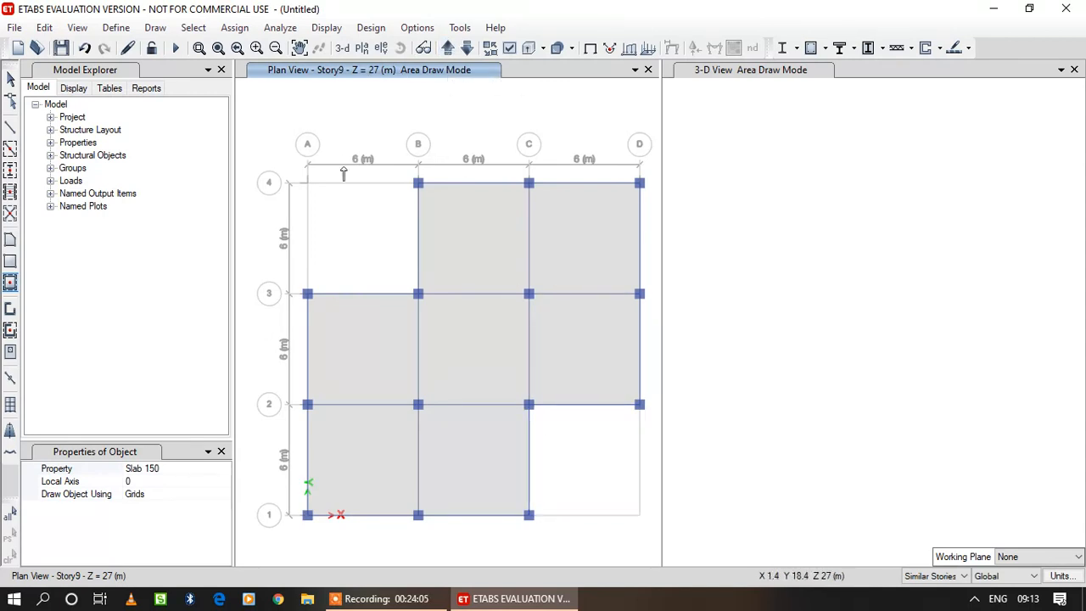
# Move the plan view up to Story15 at Z = 45 m and place Column Autoselect columns at all intersections except the four corners.
pyautogui.click(447, 49)
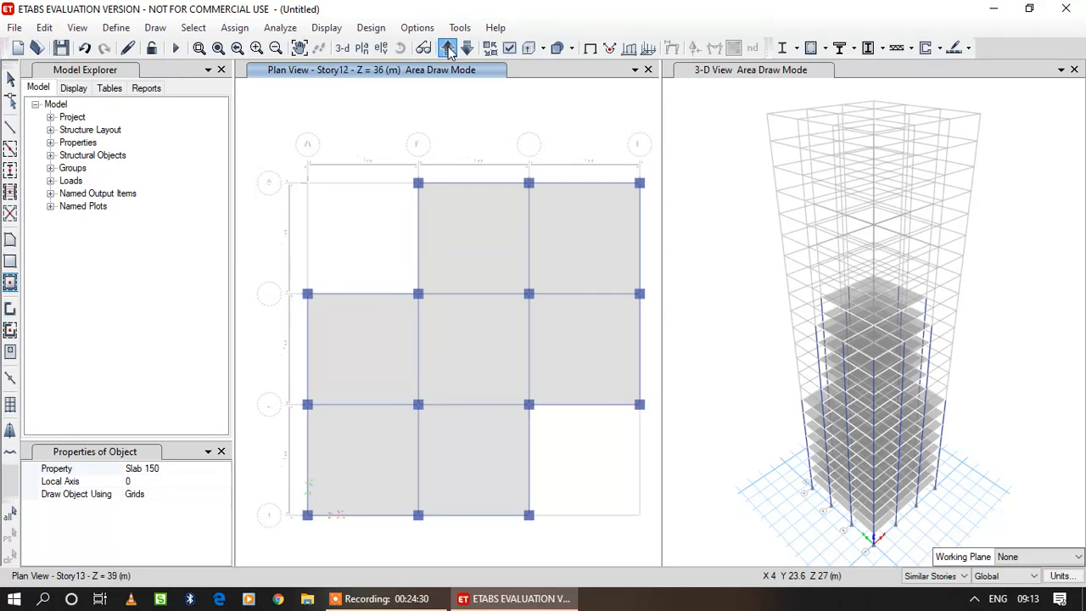
pyautogui.click(448, 49)
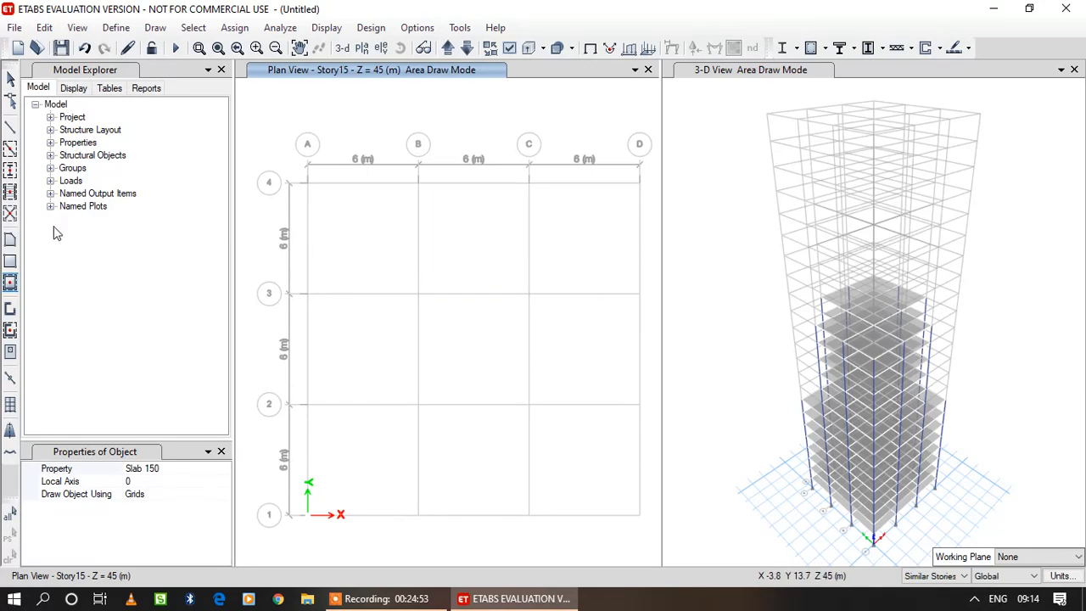
pyautogui.click(10, 170)
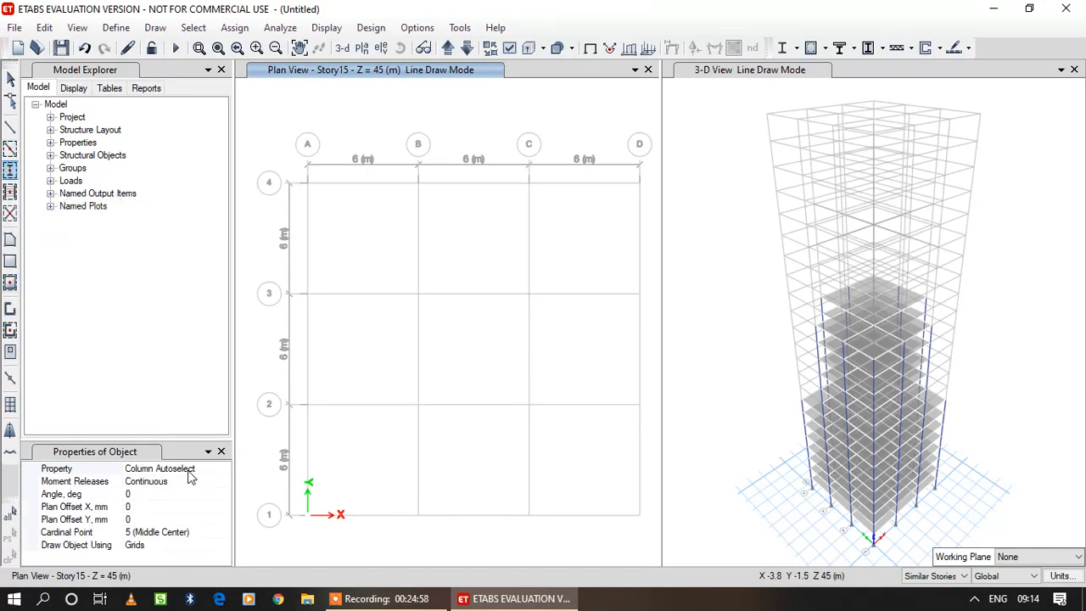
pyautogui.moveTo(402, 153); pyautogui.dragTo(548, 547)
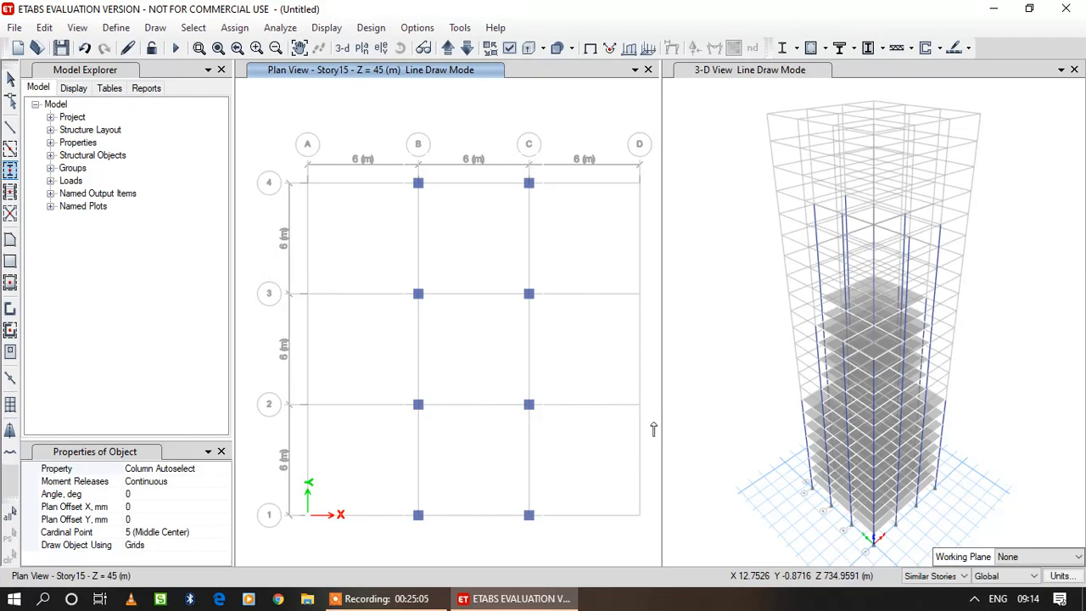
pyautogui.moveTo(291, 270); pyautogui.dragTo(653, 422)
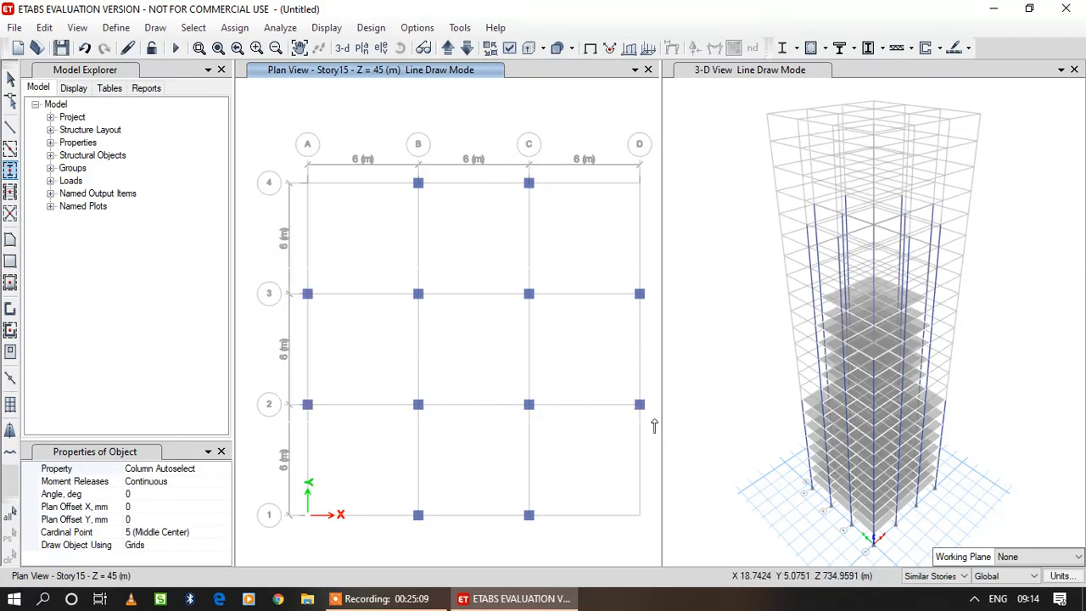
# Draw Beam Autoselect List beams and Slab 150 floors over the cross-shaped bays B–C and 2–3 on Story15.
pyautogui.click(10, 148)
pyautogui.moveTo(402, 176); pyautogui.dragTo(555, 562)
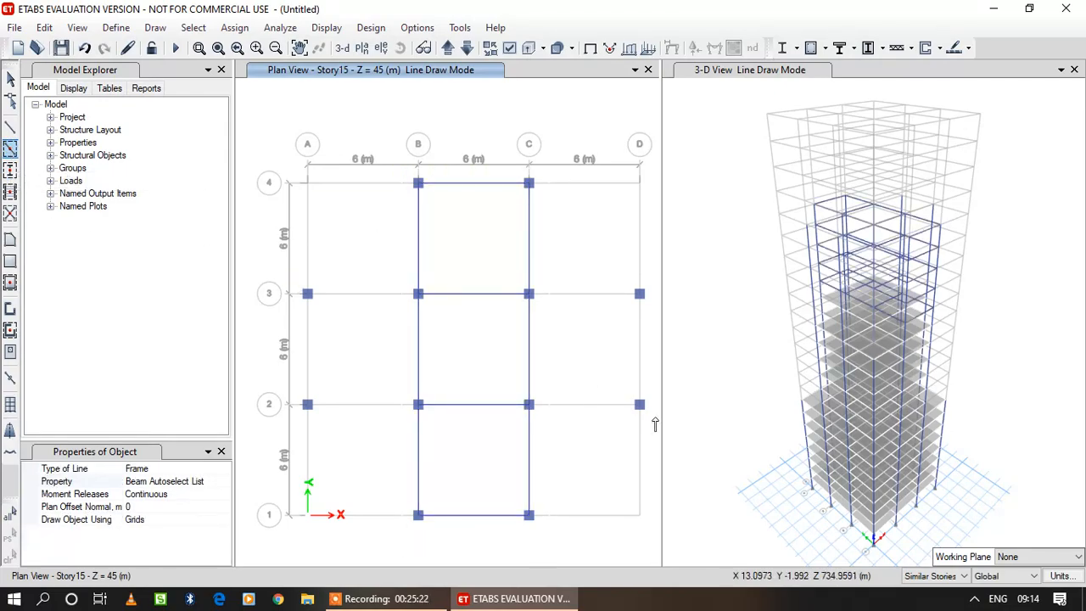
pyautogui.moveTo(296, 280); pyautogui.dragTo(654, 424)
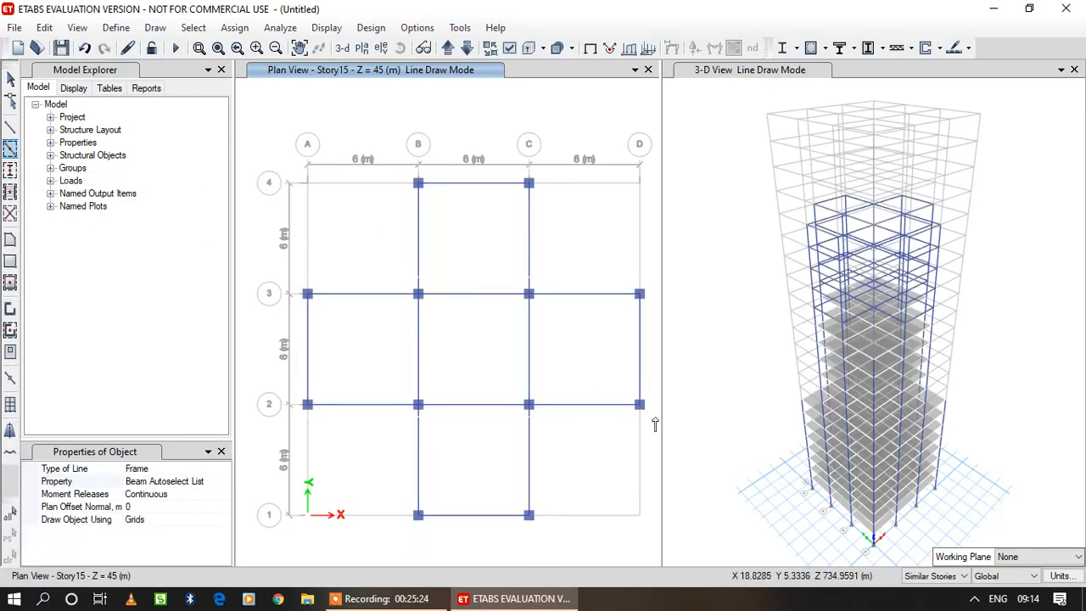
pyautogui.click(10, 283)
pyautogui.moveTo(403, 172); pyautogui.dragTo(537, 540)
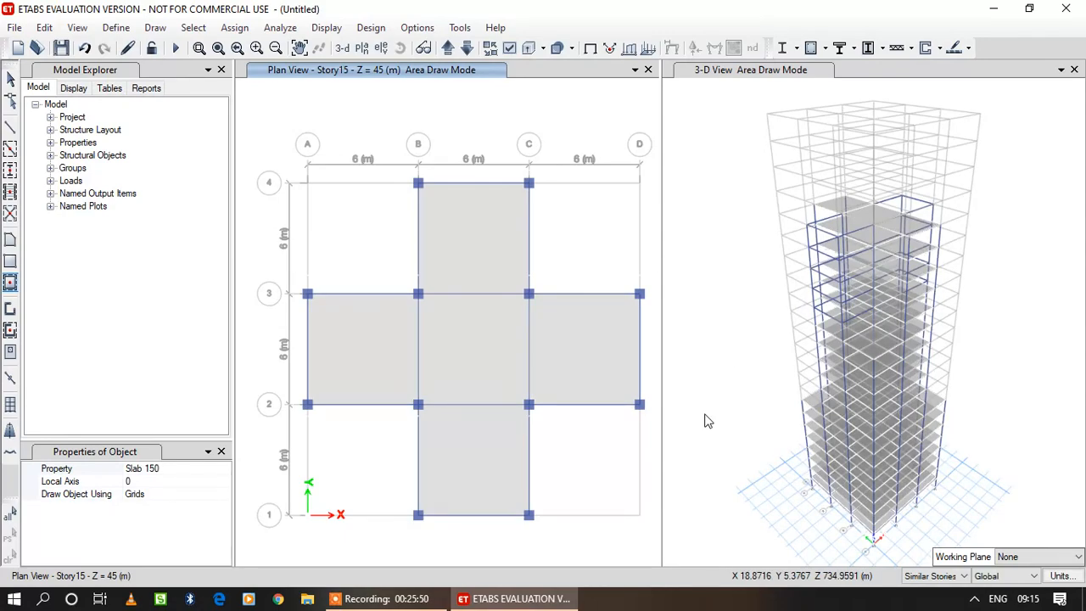
# Move the plan view up to Story20 at Z = 60 m and place Column Autoselect columns at intersections B1 to C3.
pyautogui.click(448, 50)
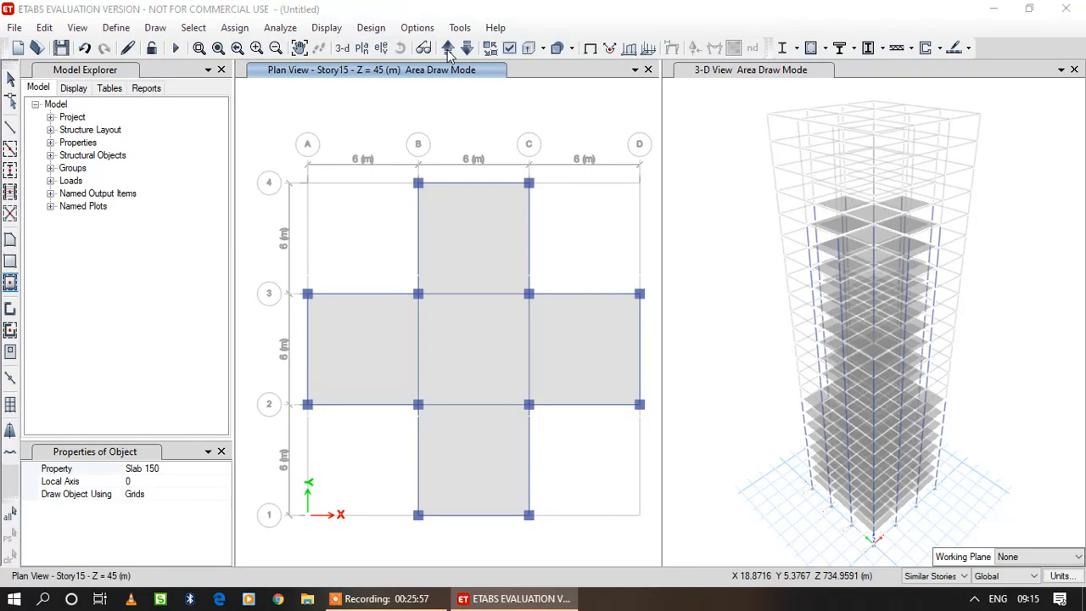
pyautogui.click(448, 50)
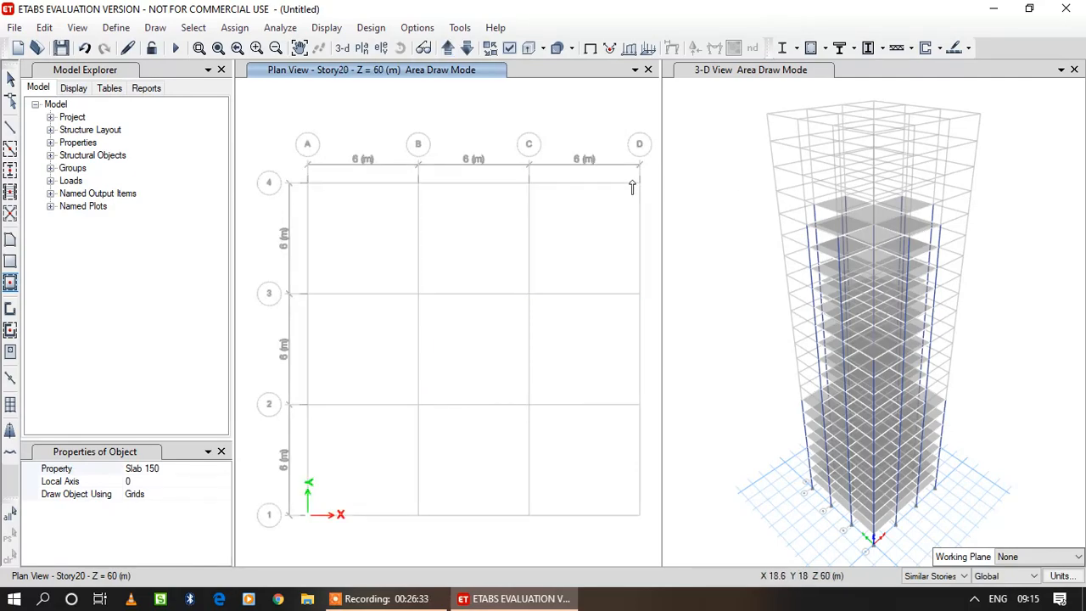
pyautogui.click(11, 169)
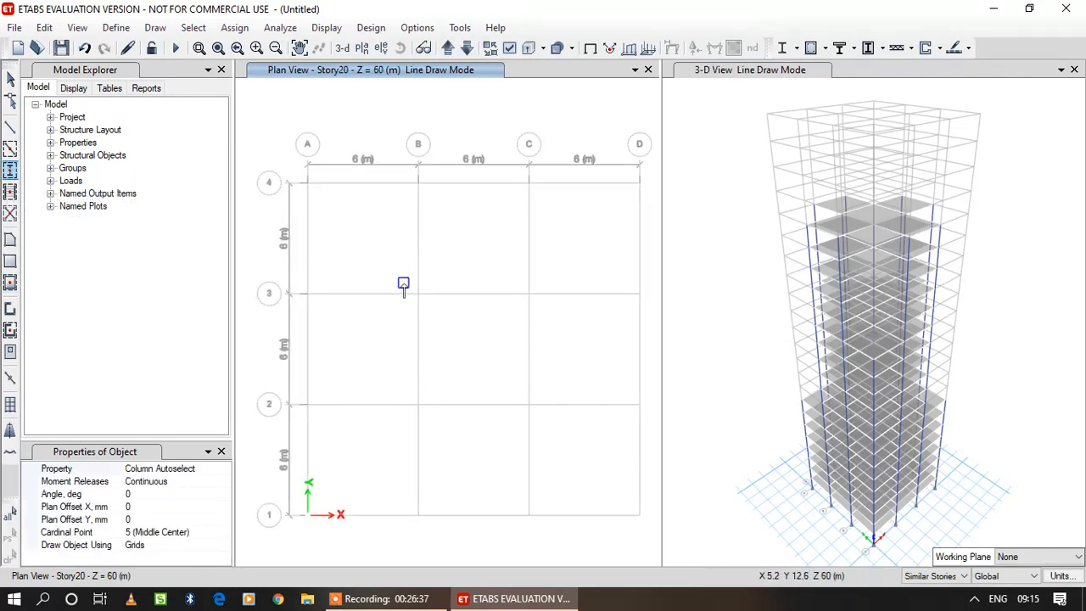
pyautogui.moveTo(404, 286); pyautogui.dragTo(543, 537)
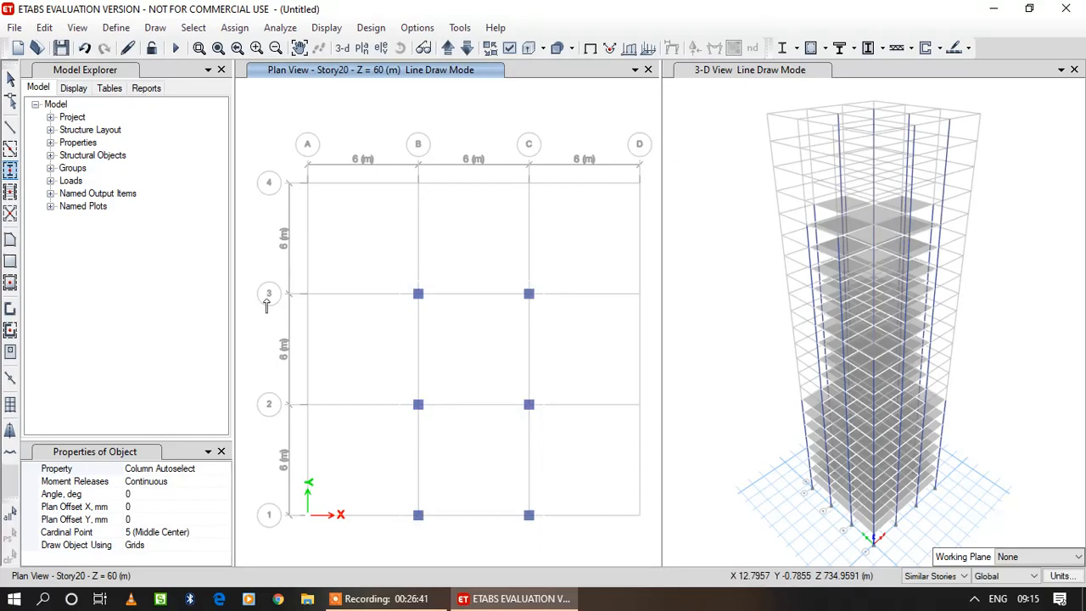
# Draw Beam Autoselect List beams and Slab 150 floors over the bays between grids B–C and 1–3 on Story20.
pyautogui.click(10, 150)
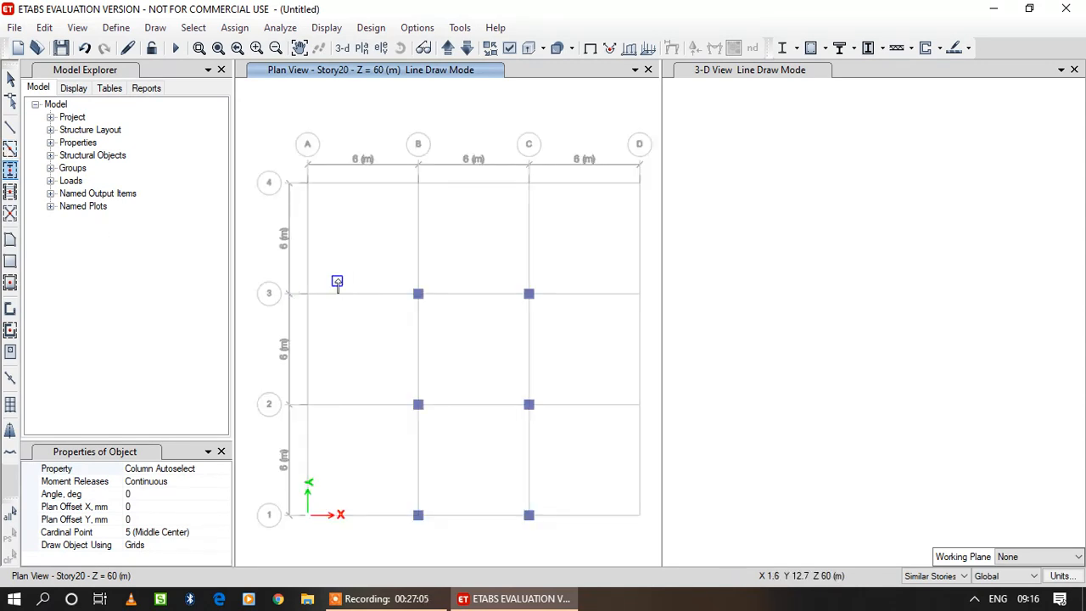
pyautogui.click(10, 149)
pyautogui.moveTo(406, 280)
pyautogui.mouseDown()
pyautogui.moveTo(494, 381)
pyautogui.moveTo(557, 553)
pyautogui.moveTo(551, 542)
pyautogui.mouseUp()
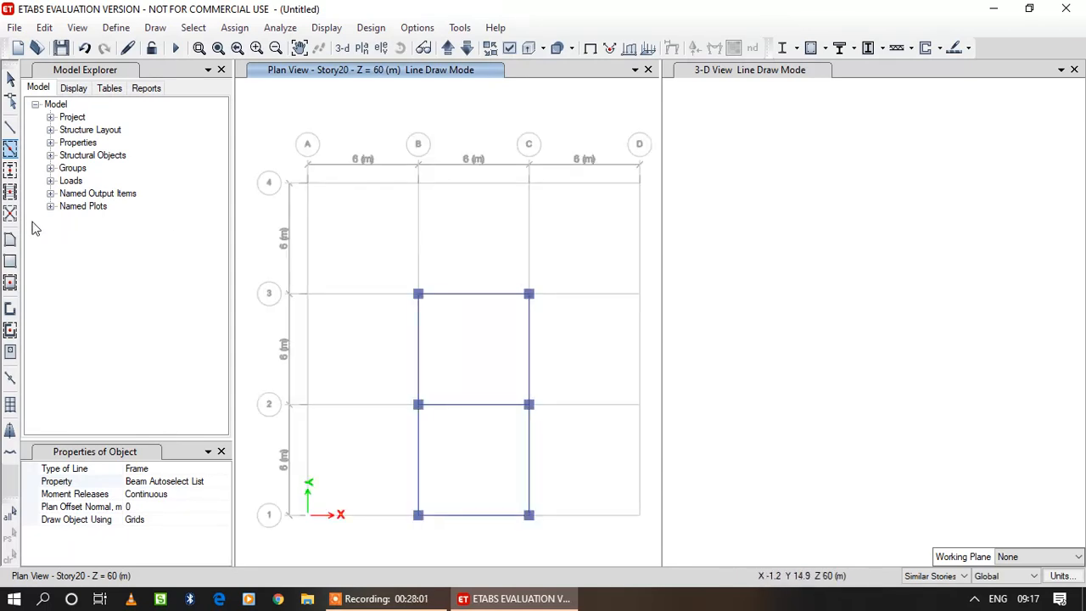
pyautogui.click(11, 286)
pyautogui.click(396, 213)
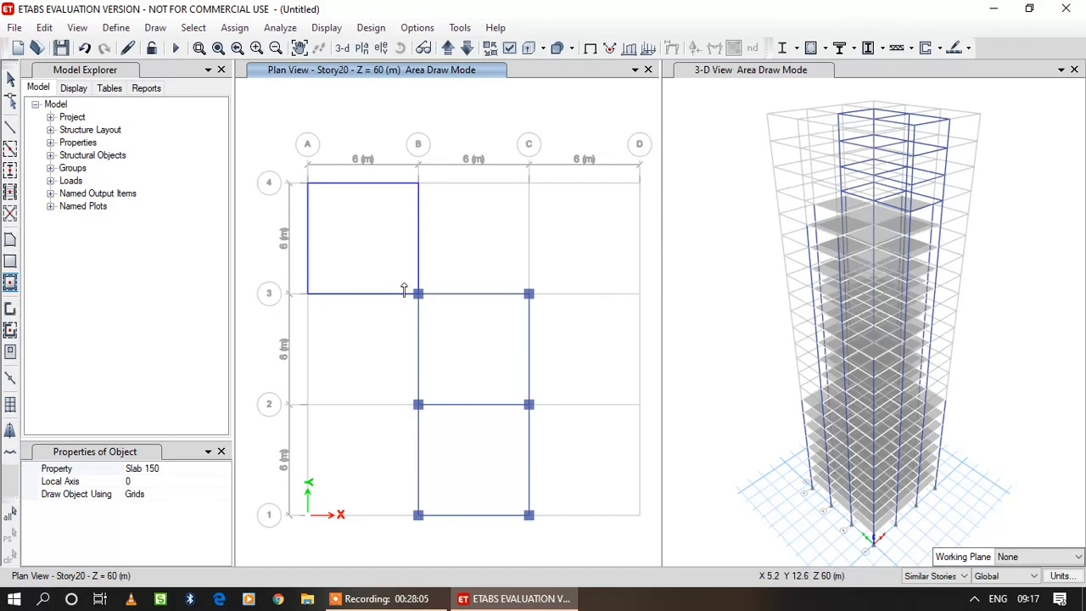
pyautogui.moveTo(396, 280)
pyautogui.mouseDown()
pyautogui.moveTo(517, 437)
pyautogui.moveTo(551, 566)
pyautogui.mouseUp()
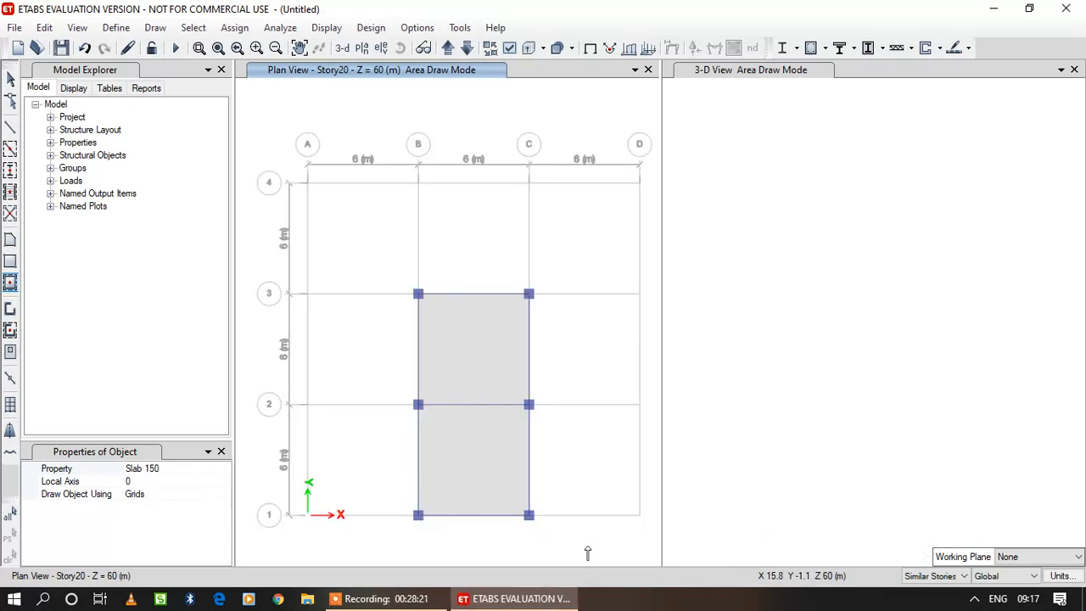
pyautogui.press('Escape')
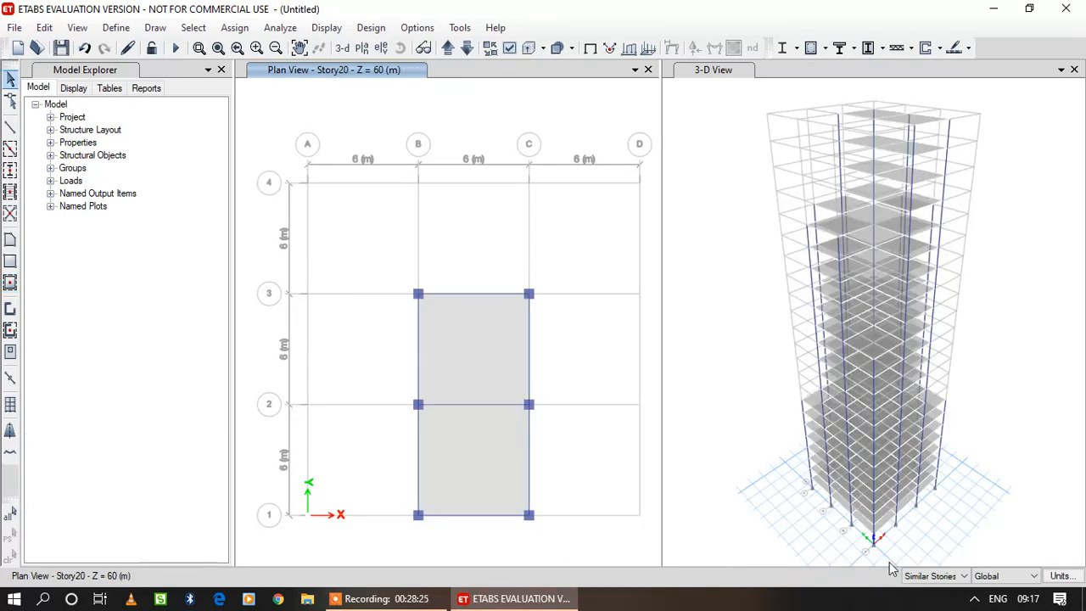
# Set edits to apply to All Stories and bring the plan view to Story1 at Z = 3 m.
pyautogui.click(964, 576)
pyautogui.click(954, 551)
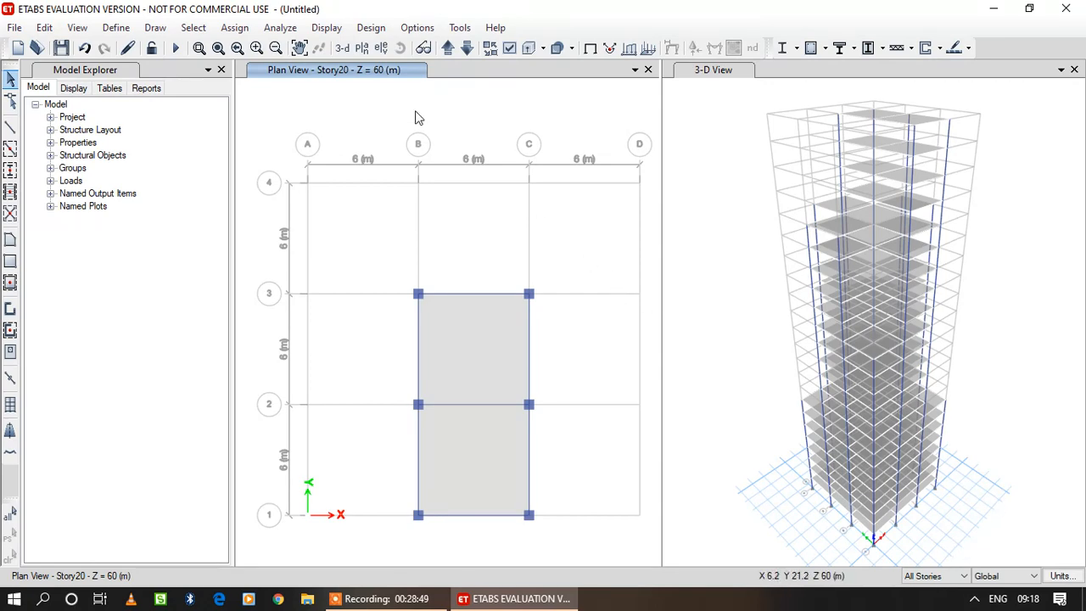
pyautogui.click(449, 49)
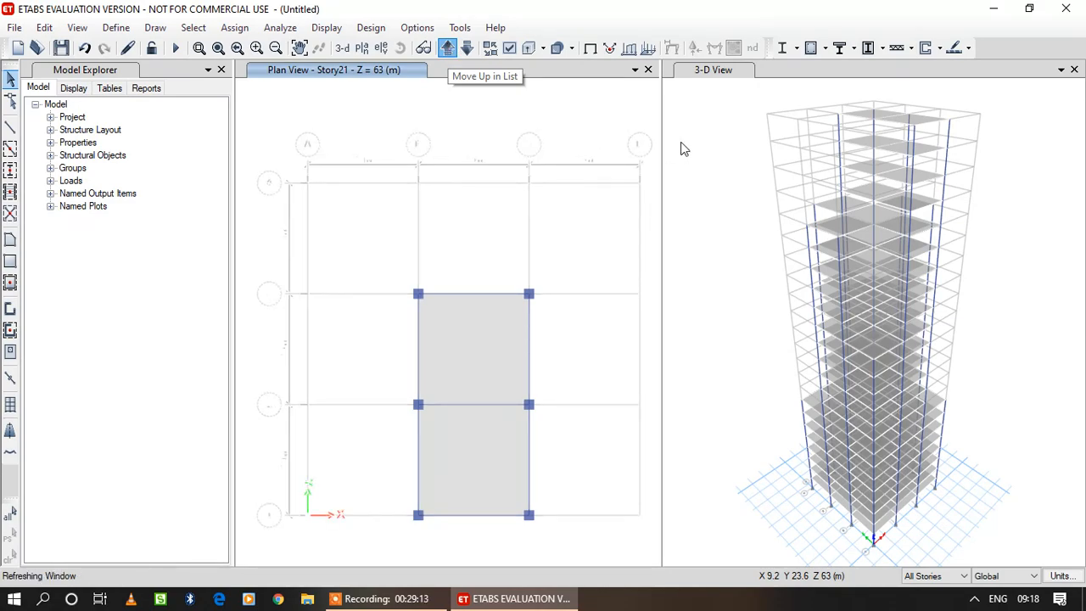
pyautogui.click(449, 49)
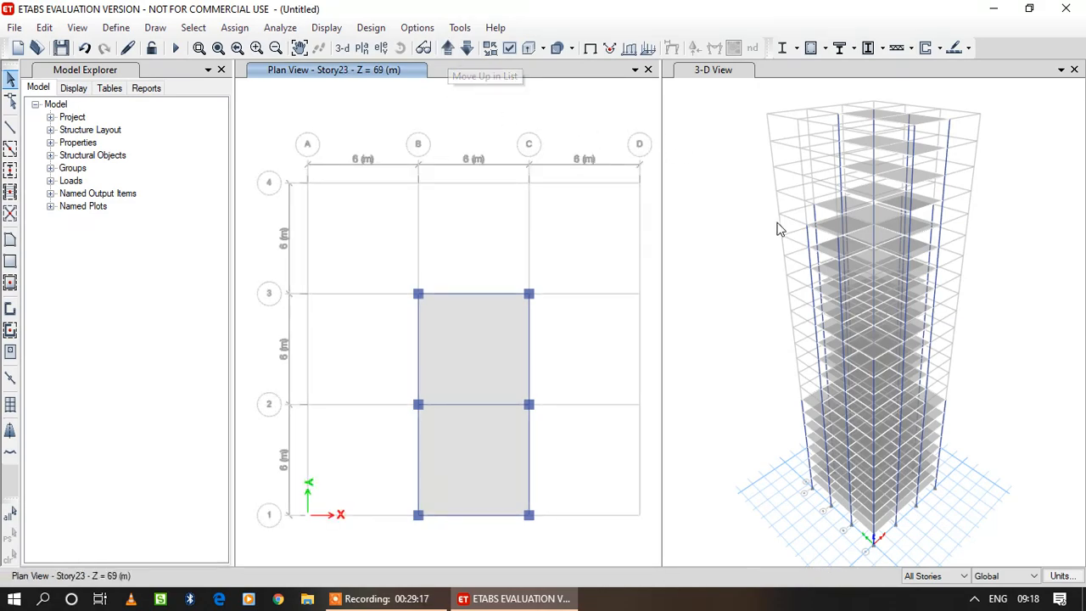
pyautogui.click(450, 49)
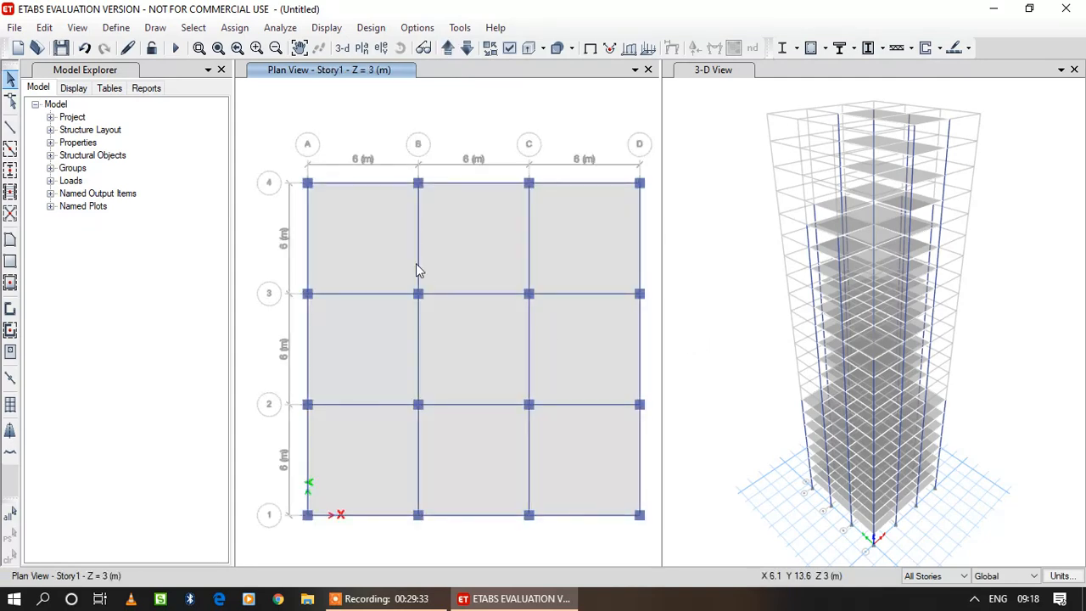
# Assign a uniform Dead load of 2 kN/m² in the Gravity direction to all nine slab bays across all stories.
pyautogui.click(495, 249)
pyautogui.click(586, 249)
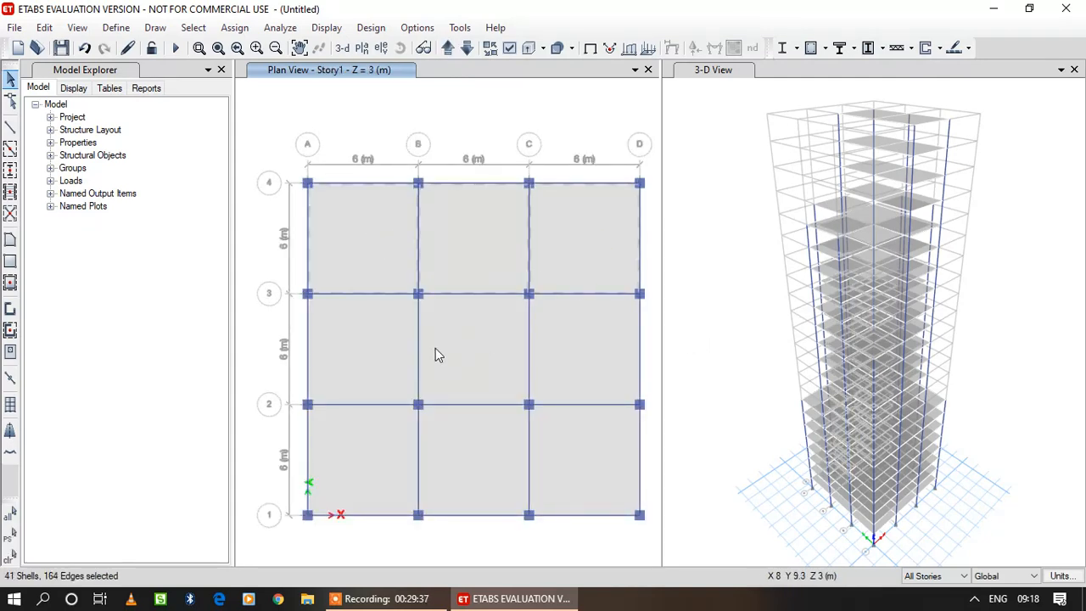
pyautogui.click(373, 350)
pyautogui.click(489, 353)
pyautogui.click(585, 356)
pyautogui.click(373, 465)
pyautogui.click(477, 468)
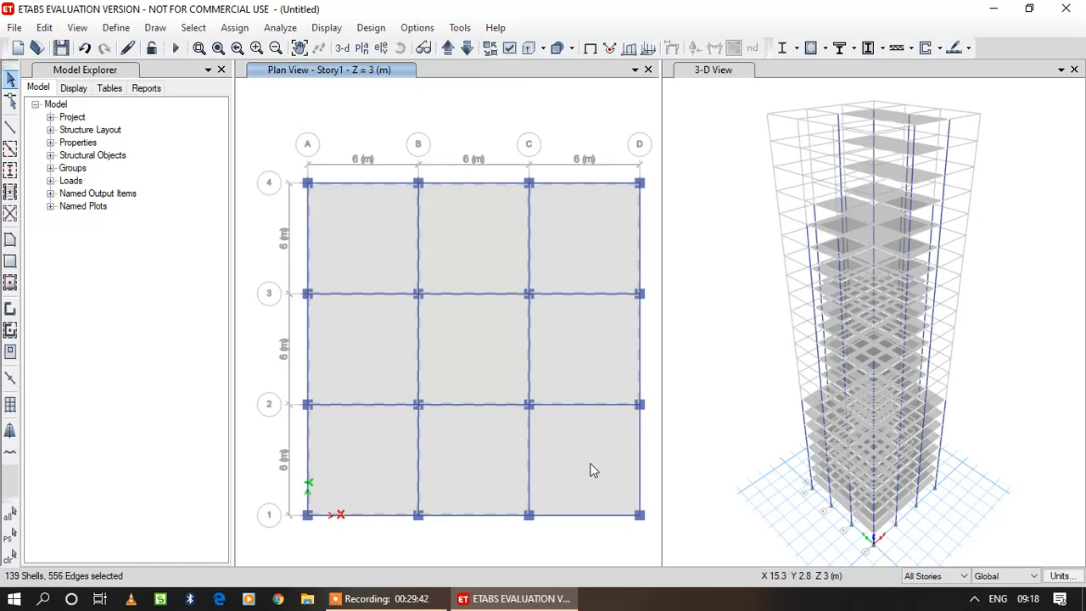
pyautogui.click(590, 462)
pyautogui.click(234, 27)
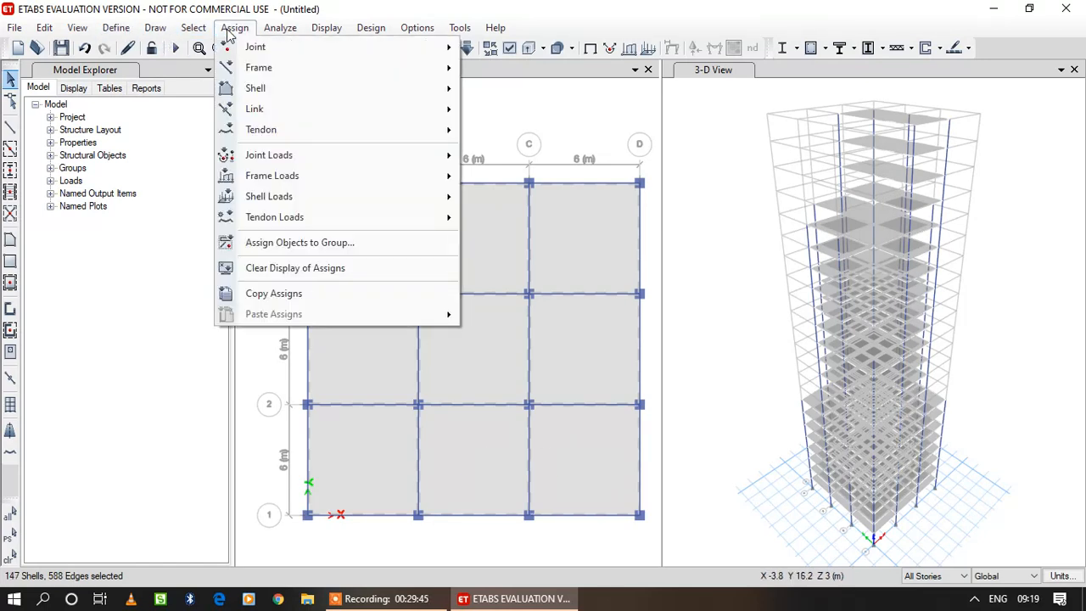
pyautogui.moveTo(301, 91)
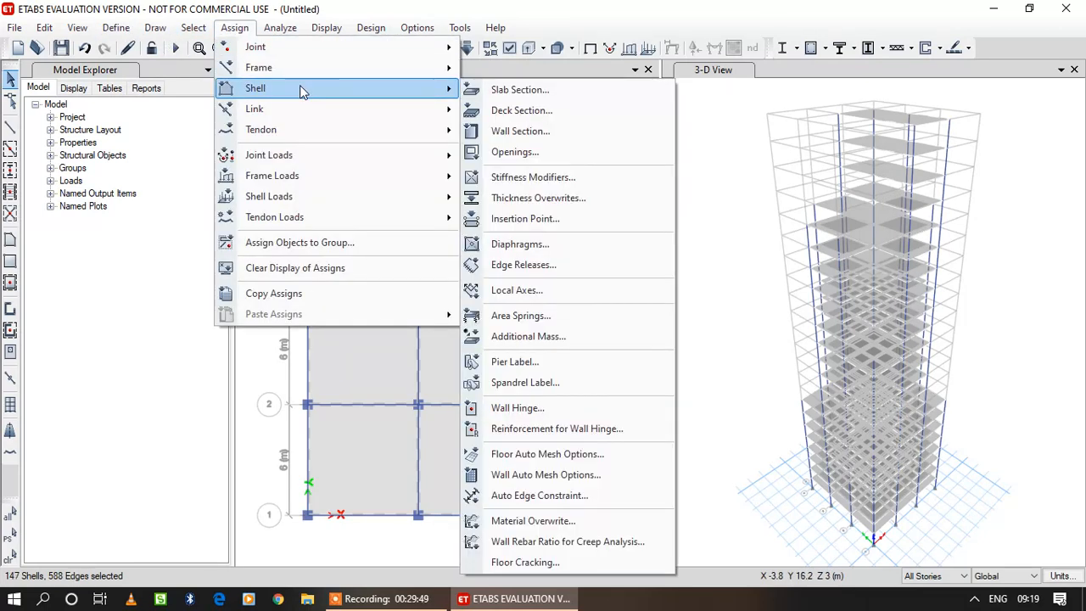
pyautogui.moveTo(315, 202)
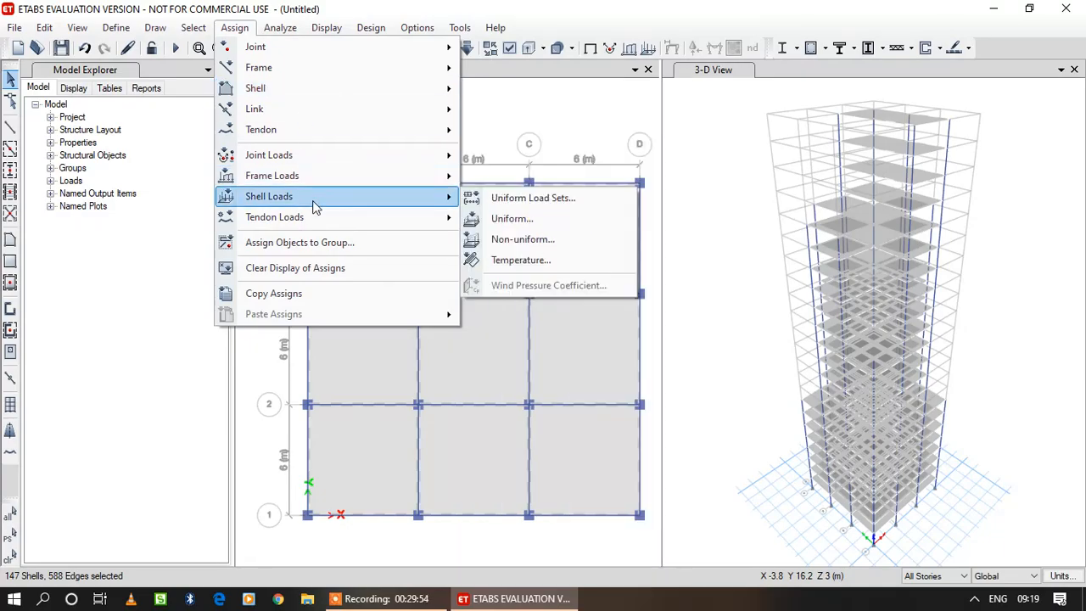
pyautogui.click(511, 218)
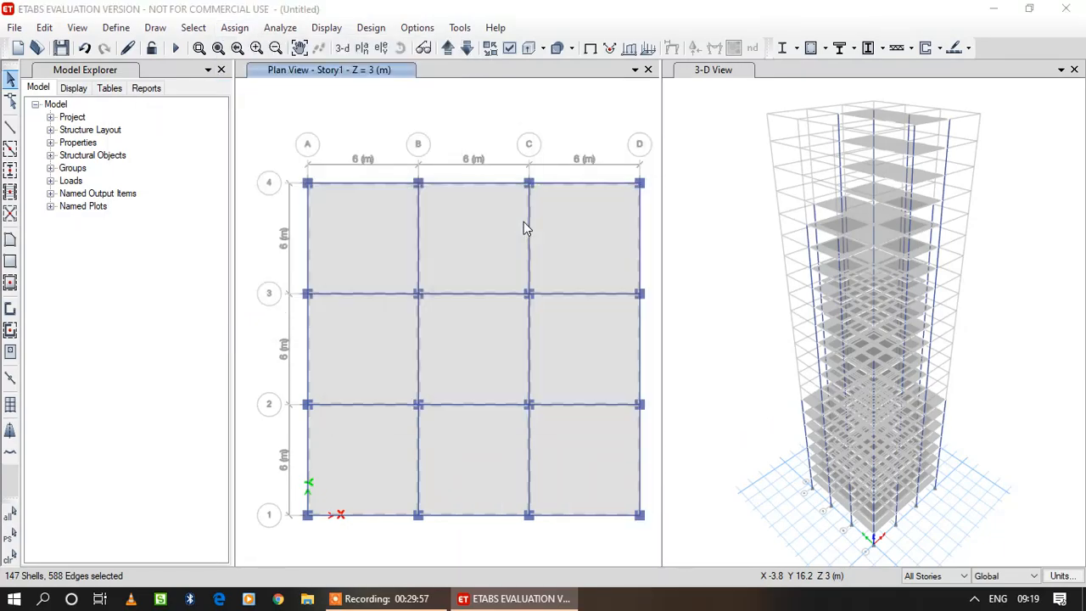
pyautogui.click(461, 301)
pyautogui.press('BackSpace')
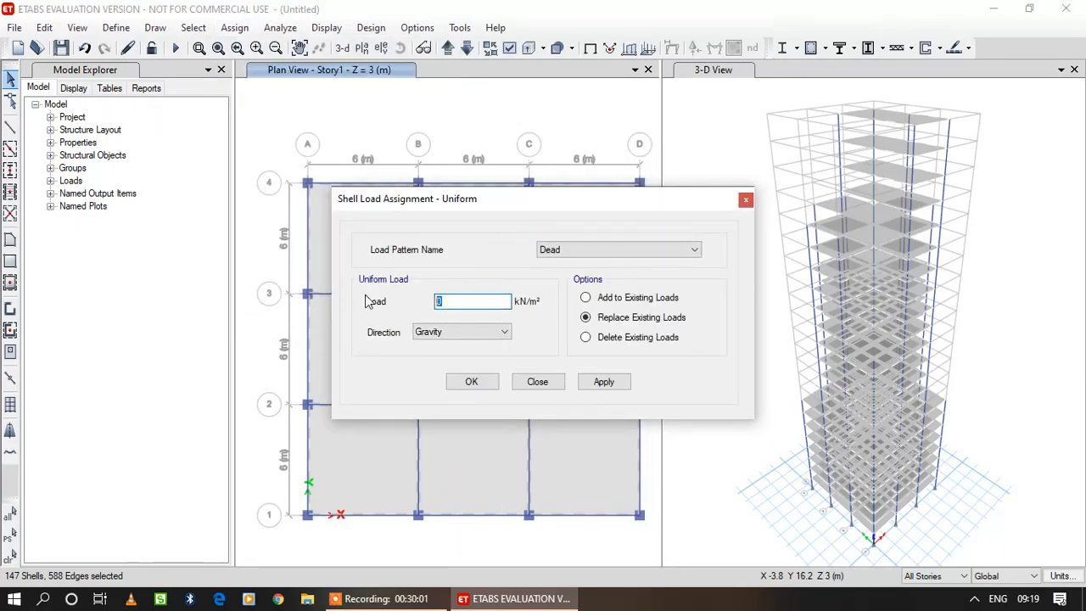
pyautogui.write('2')
pyautogui.click(610, 383)
pyautogui.click(614, 387)
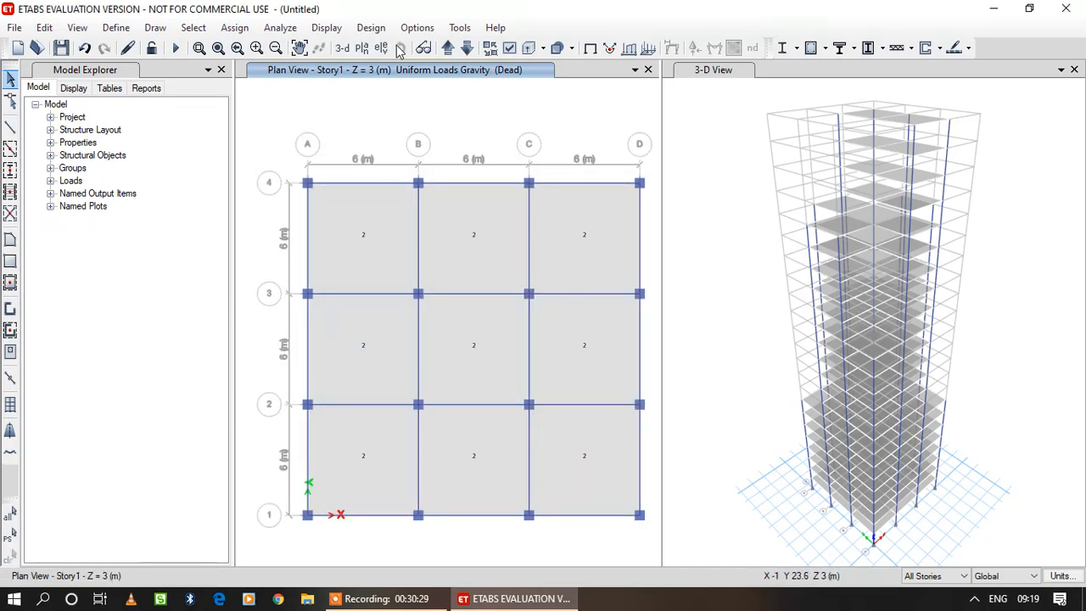
# Check the Dead load values on the slabs of Story2 and Story19 in plan view.
pyautogui.click(448, 49)
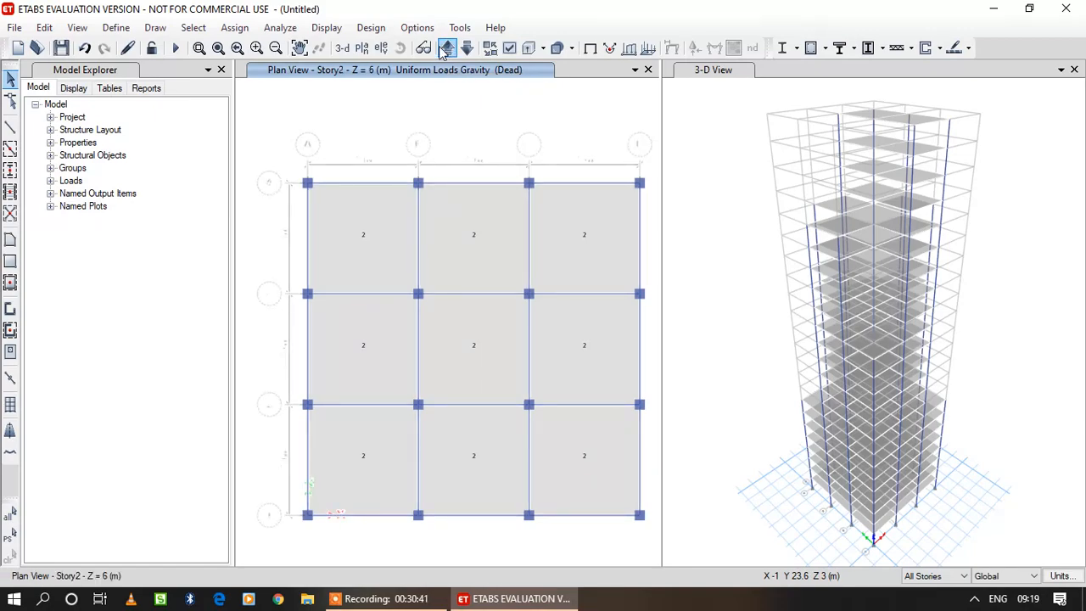
pyautogui.click(362, 48)
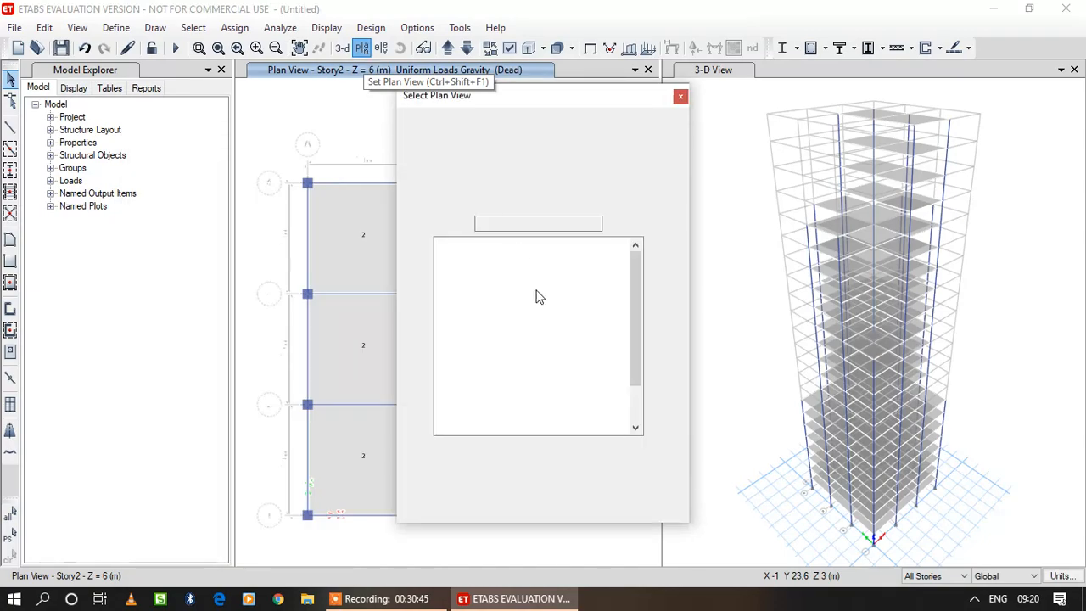
pyautogui.click(455, 285)
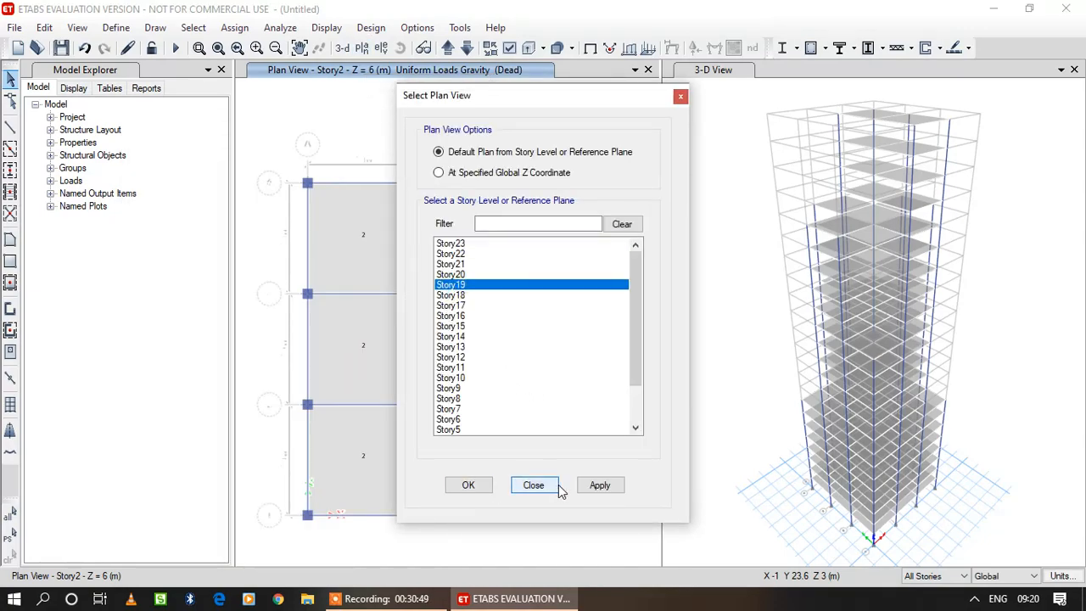
pyautogui.click(467, 485)
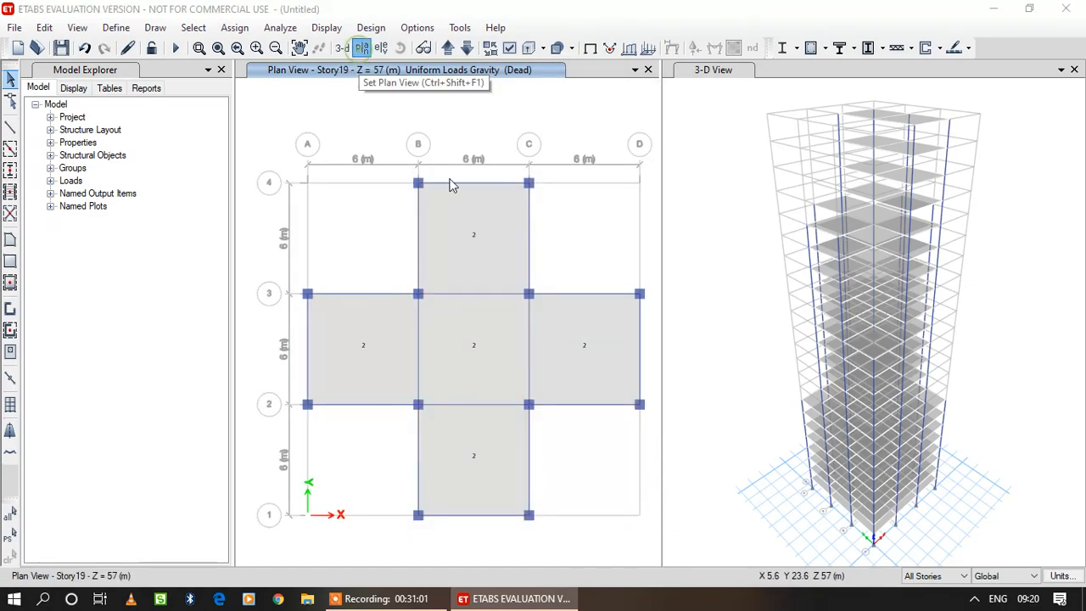
# Return the plan view to Story1 and set edits to apply to Similar Stories.
pyautogui.click(361, 47)
pyautogui.click(632, 402)
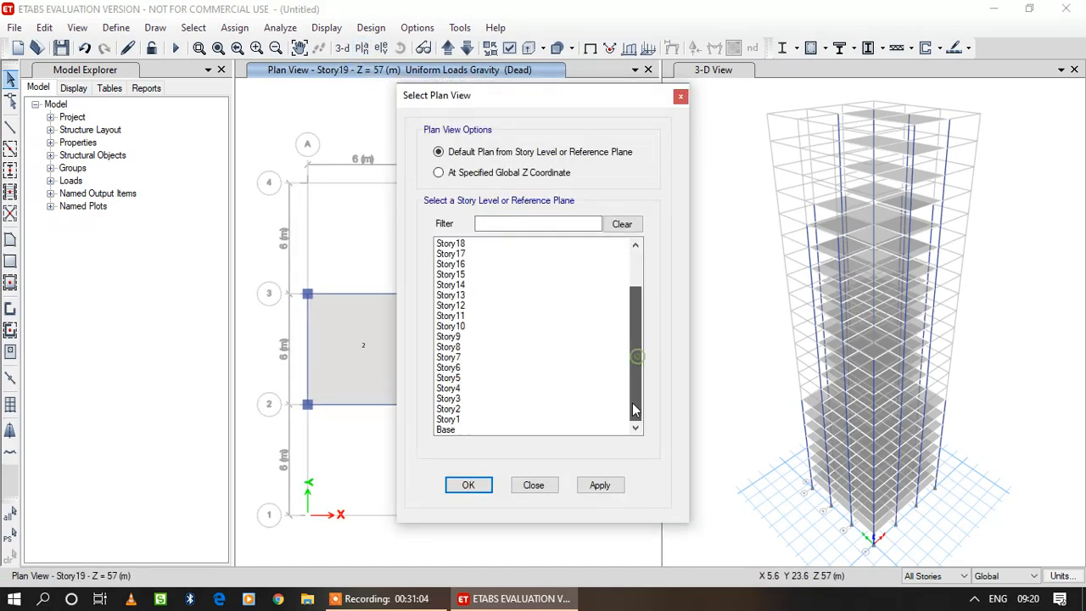
pyautogui.click(450, 419)
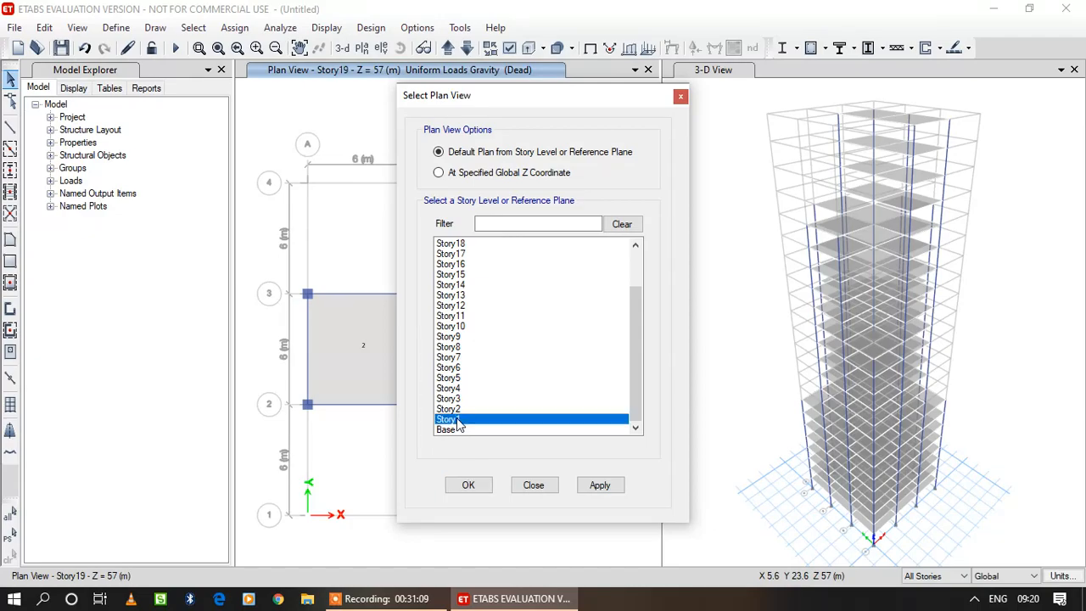
pyautogui.click(599, 484)
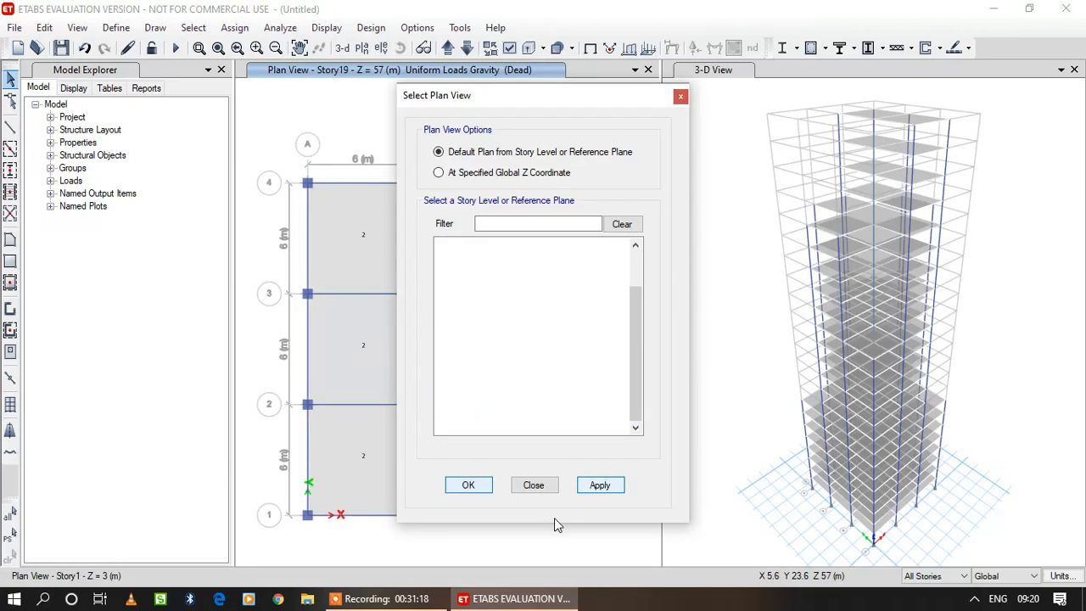
pyautogui.click(469, 485)
pyautogui.click(954, 576)
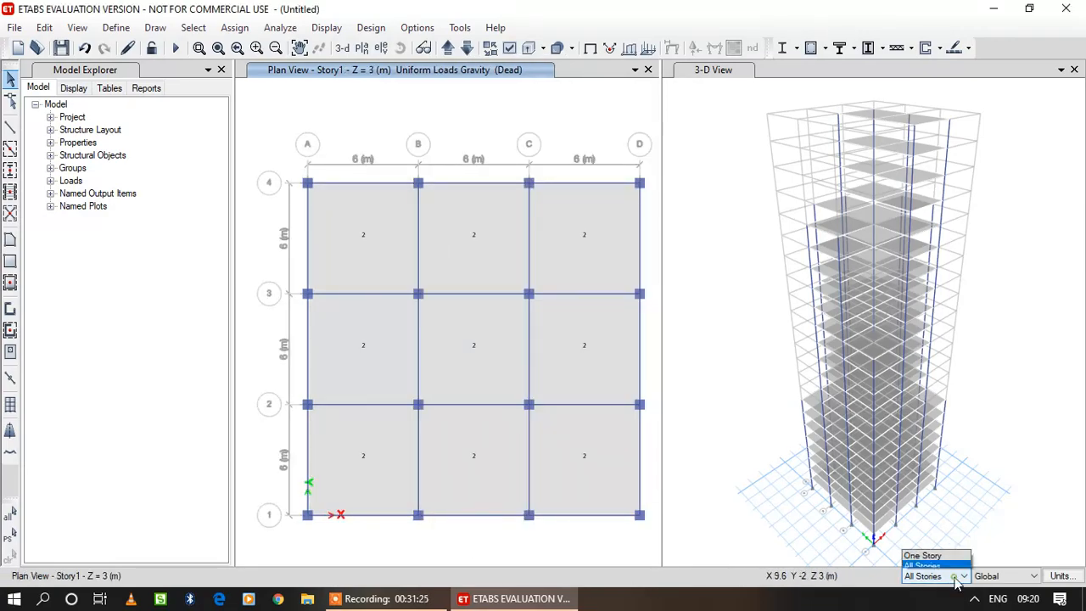
pyautogui.click(951, 568)
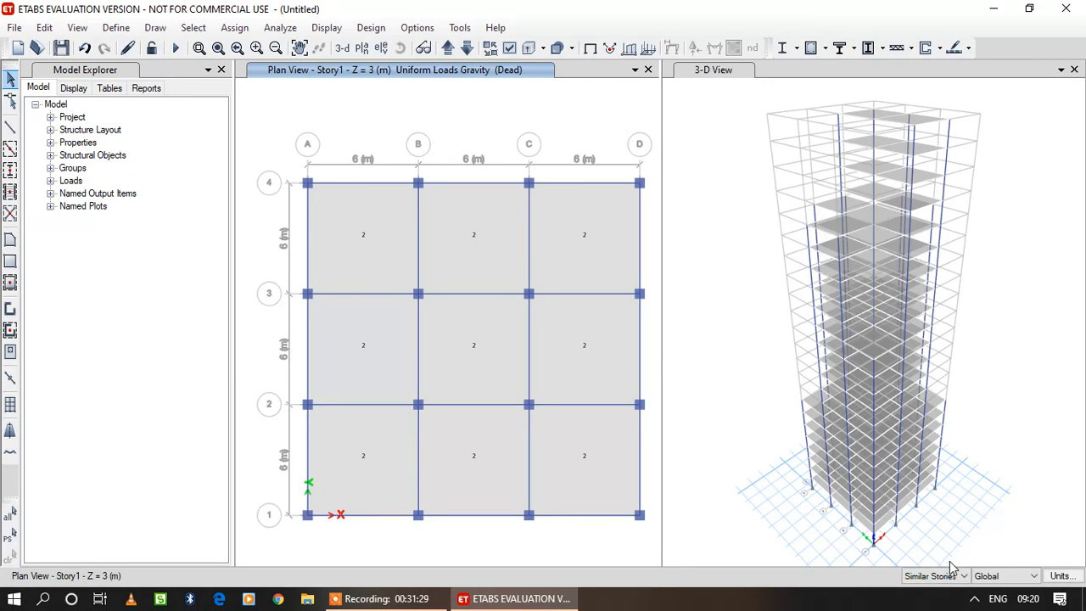
# Assign a uniform Live load of 5 kN/m² in the Gravity direction to all nine slab bays of Story1 and its similar stories.
pyautogui.click(371, 247)
pyautogui.click(482, 248)
pyautogui.click(575, 249)
pyautogui.click(384, 345)
pyautogui.click(451, 344)
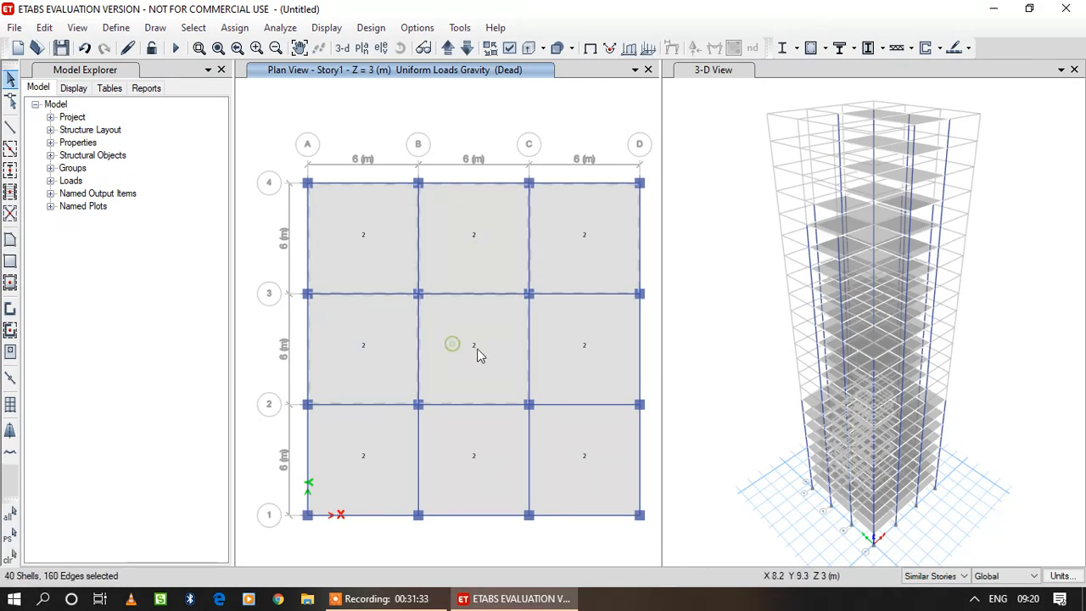
pyautogui.click(567, 355)
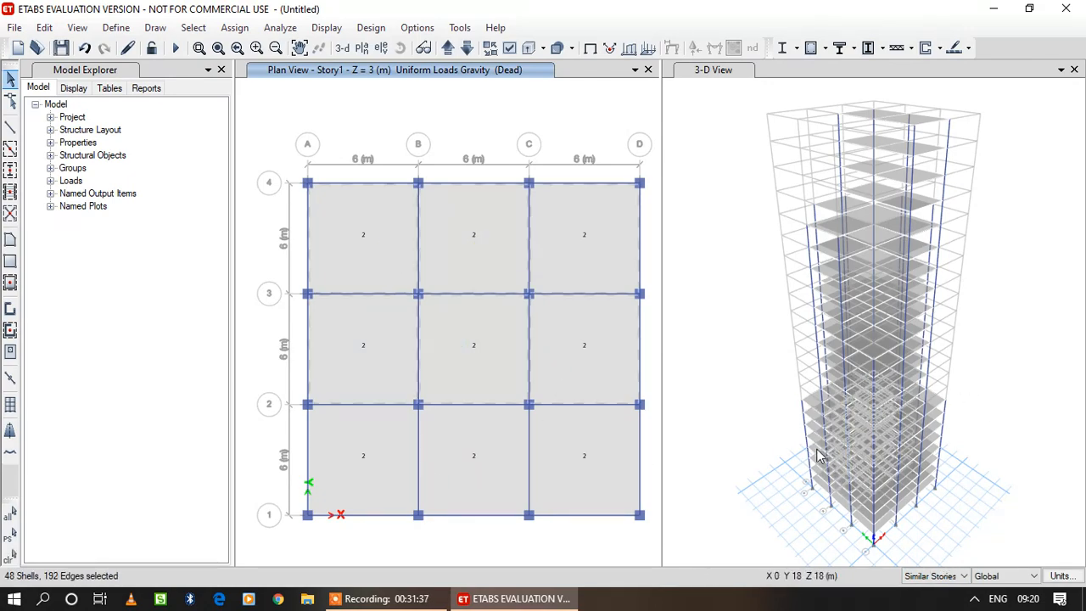
pyautogui.click(388, 465)
pyautogui.click(501, 471)
pyautogui.click(610, 464)
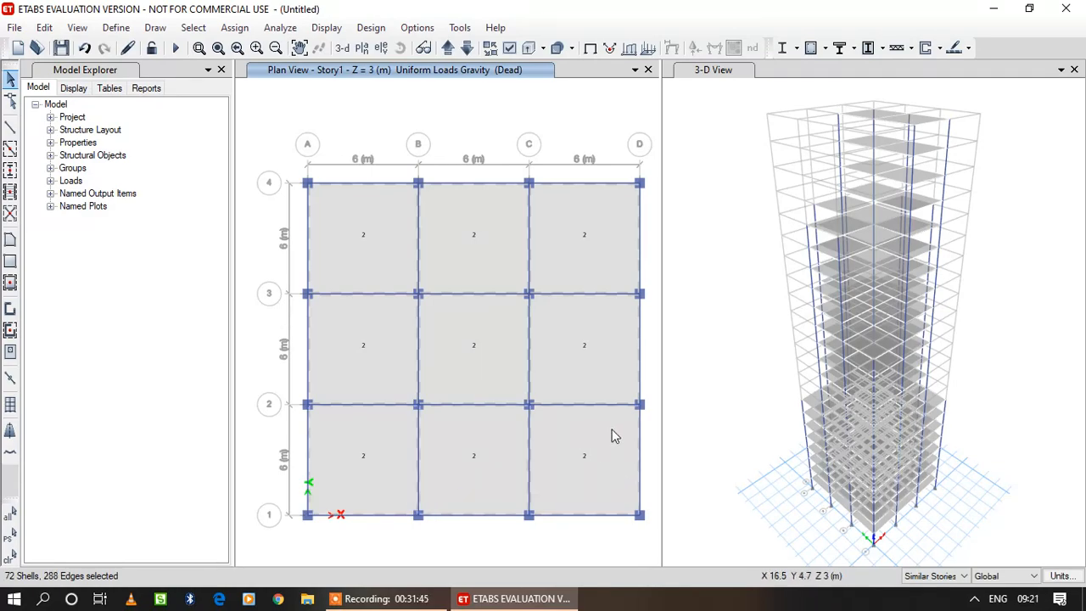
pyautogui.click(234, 27)
pyautogui.moveTo(287, 197)
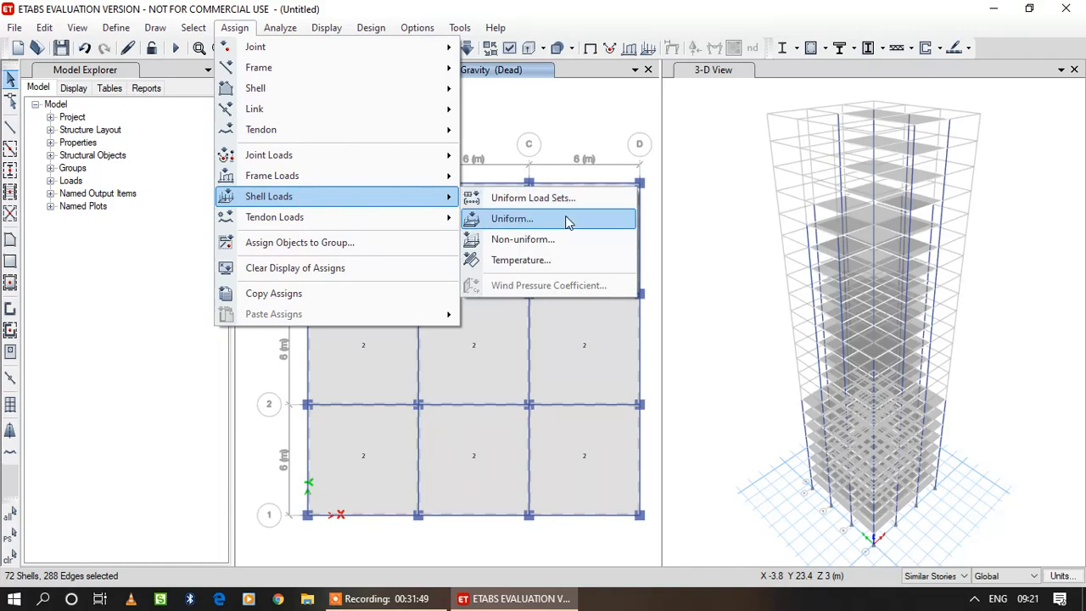
pyautogui.click(568, 223)
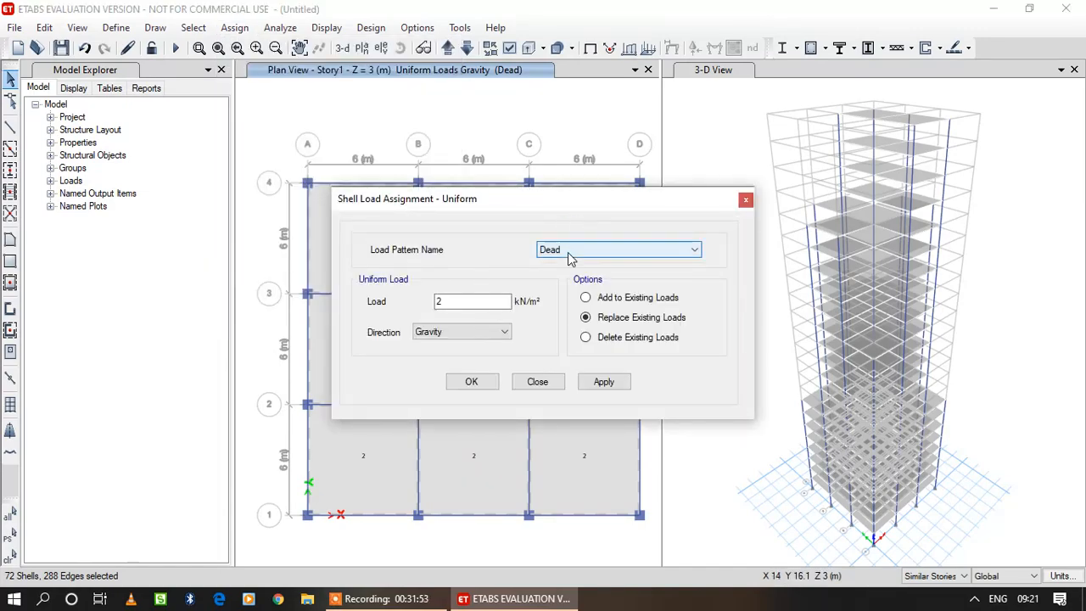
pyautogui.click(572, 252)
pyautogui.click(575, 275)
pyautogui.doubleClick(462, 301)
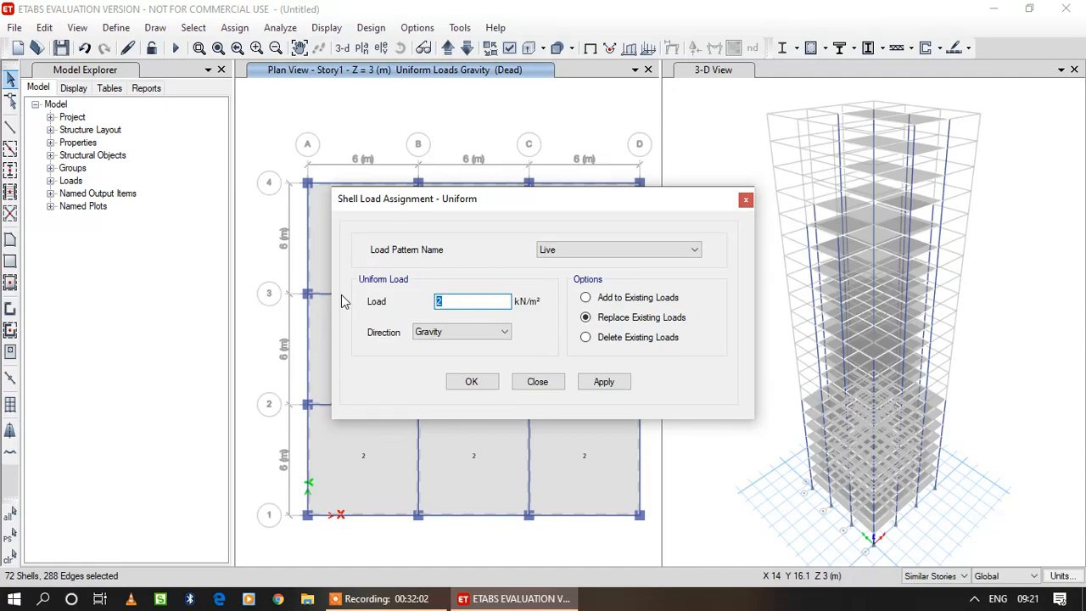
pyautogui.write('5')
pyautogui.click(612, 387)
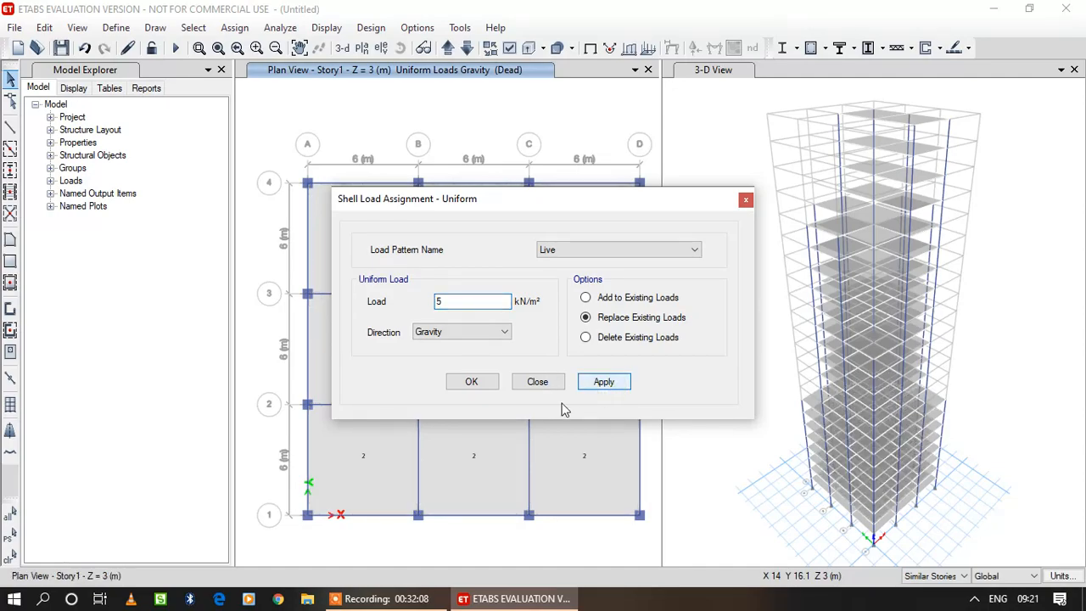
pyautogui.click(481, 384)
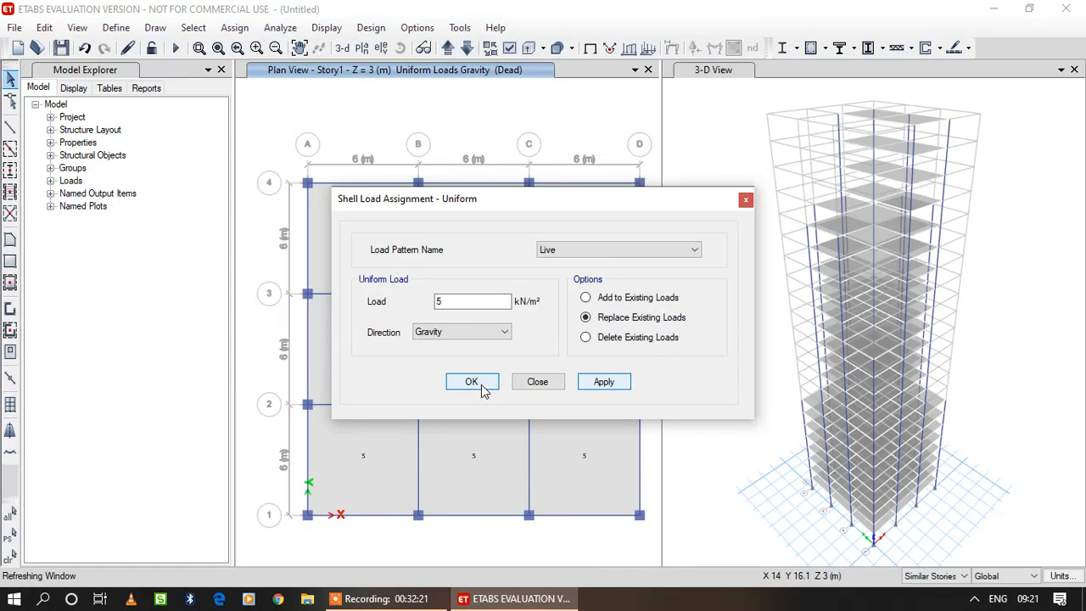
pyautogui.click(482, 386)
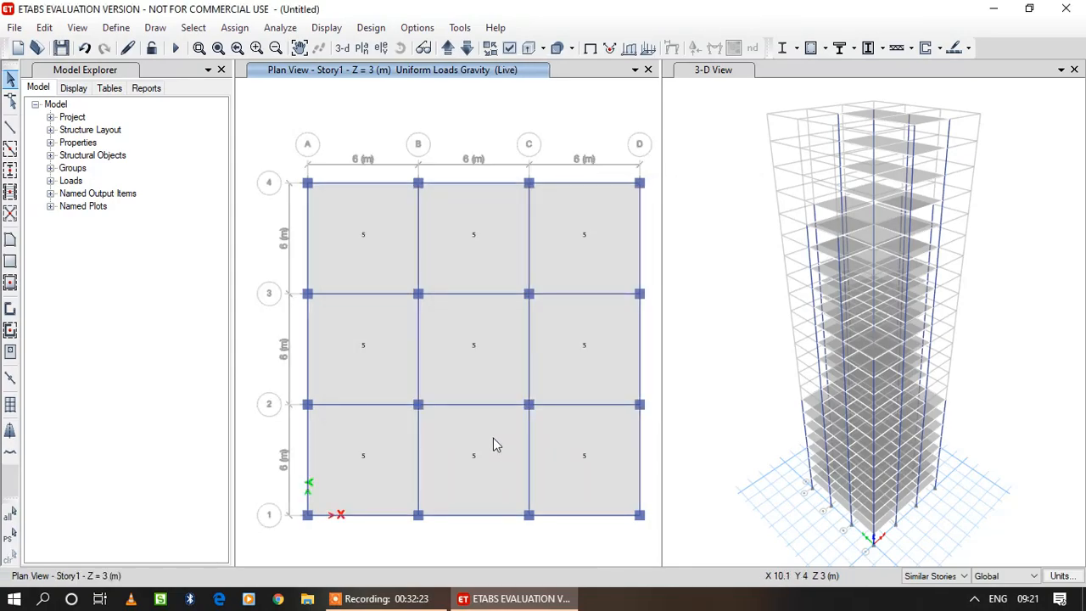
# Step the plan view up story by story from Story1 to Story9, checking the Live loads on the slabs.
pyautogui.click(448, 49)
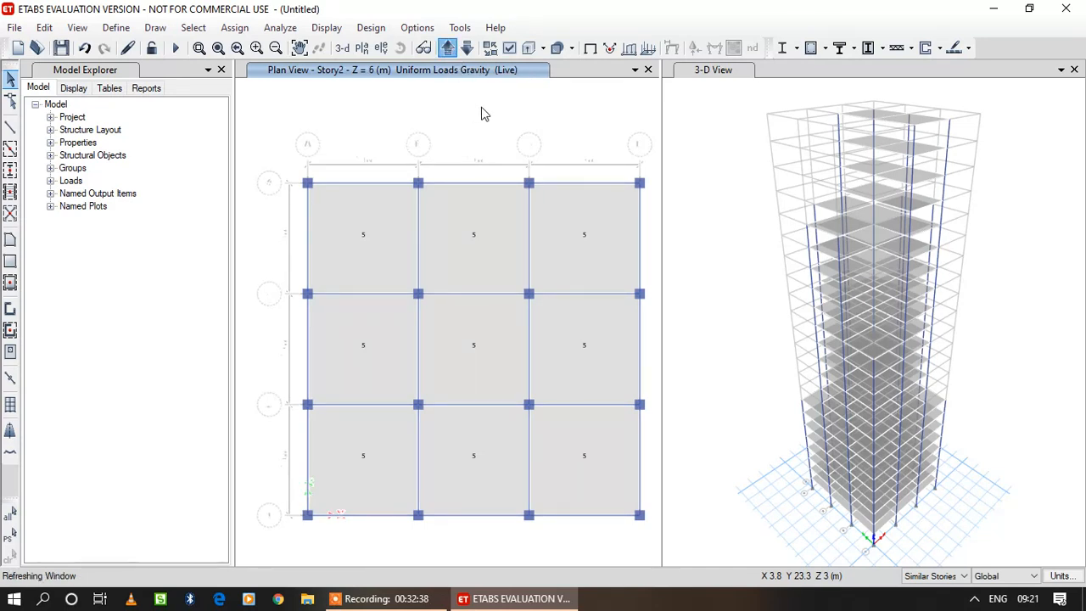
pyautogui.click(448, 49)
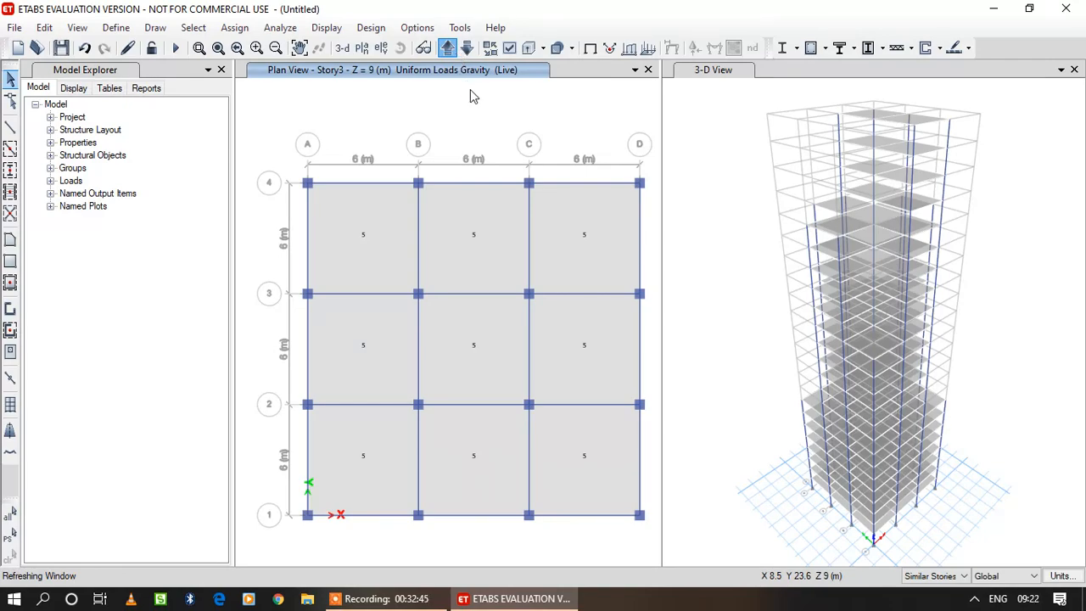
pyautogui.click(451, 52)
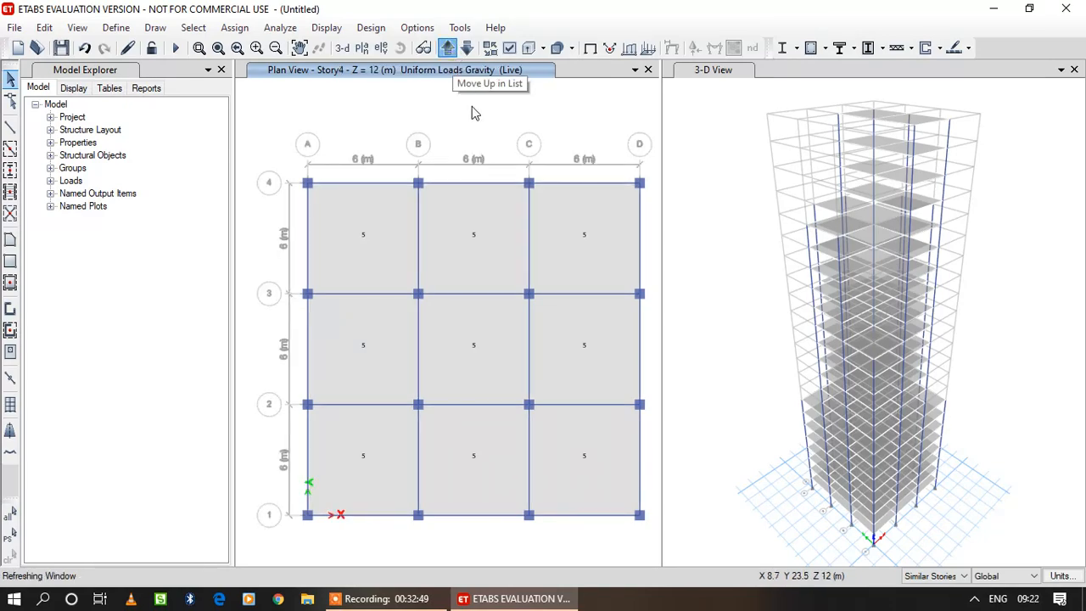
pyautogui.click(448, 49)
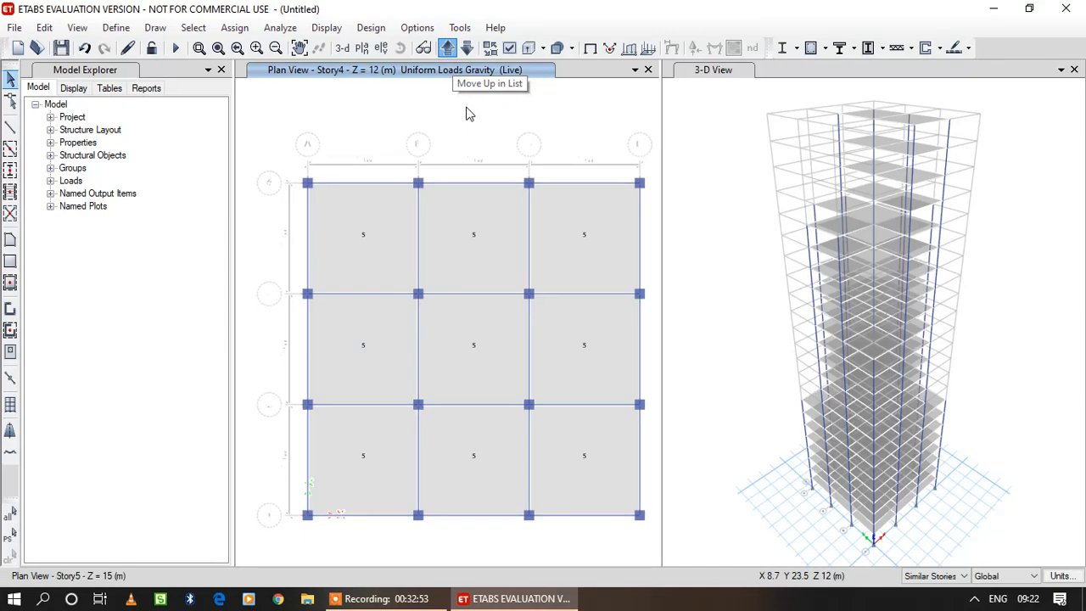
pyautogui.click(448, 48)
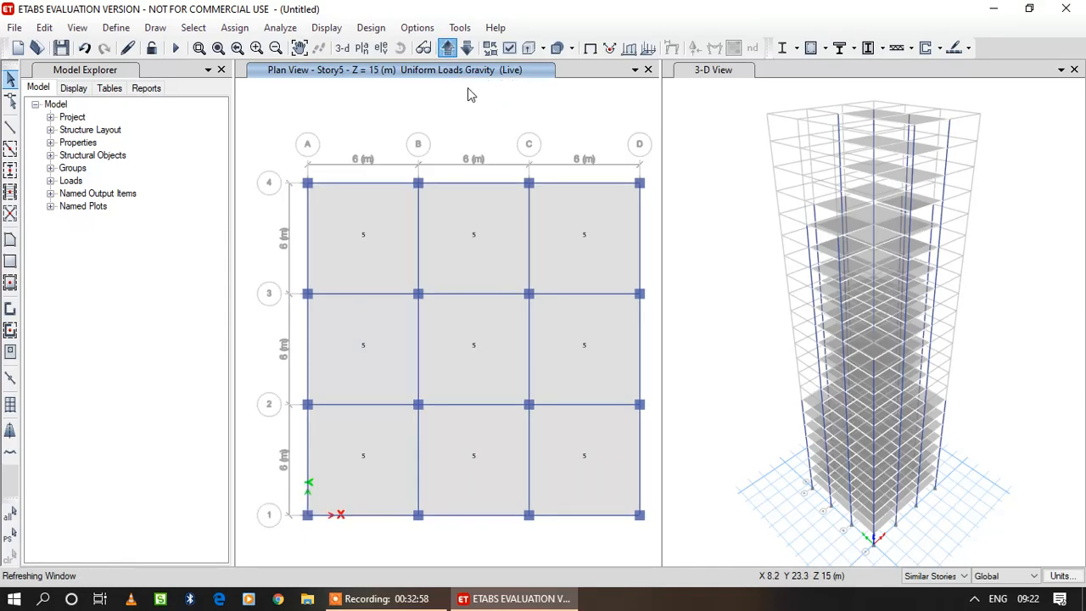
pyautogui.click(445, 51)
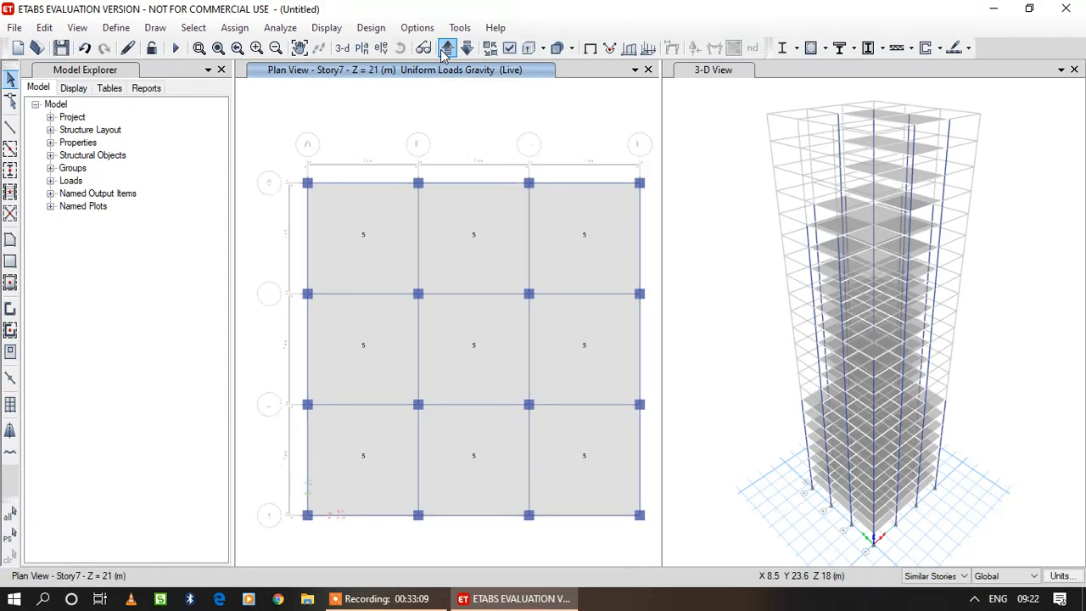
pyautogui.click(447, 51)
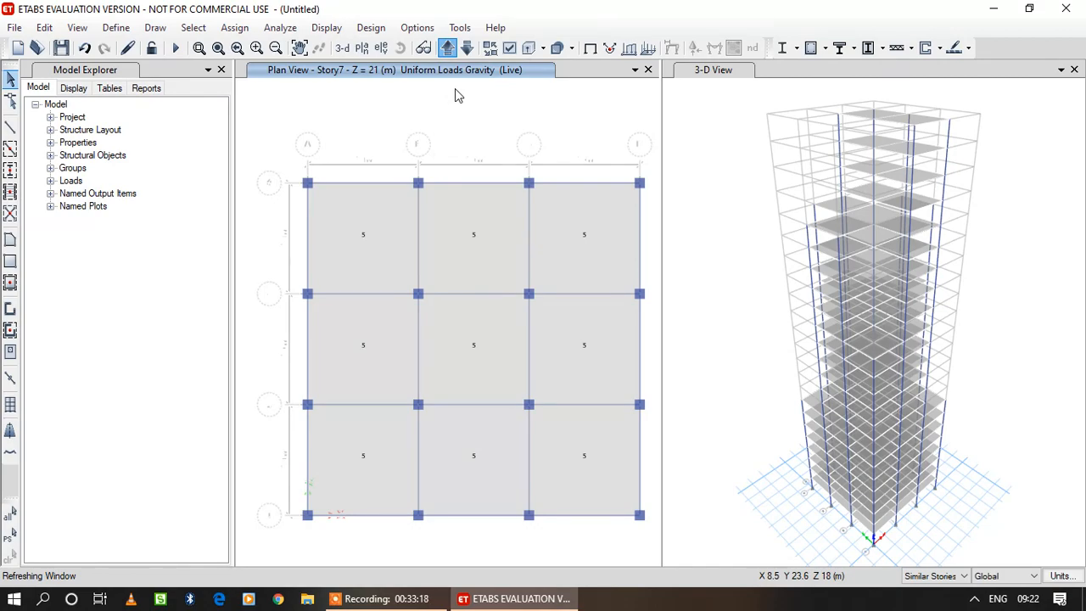
pyautogui.click(449, 50)
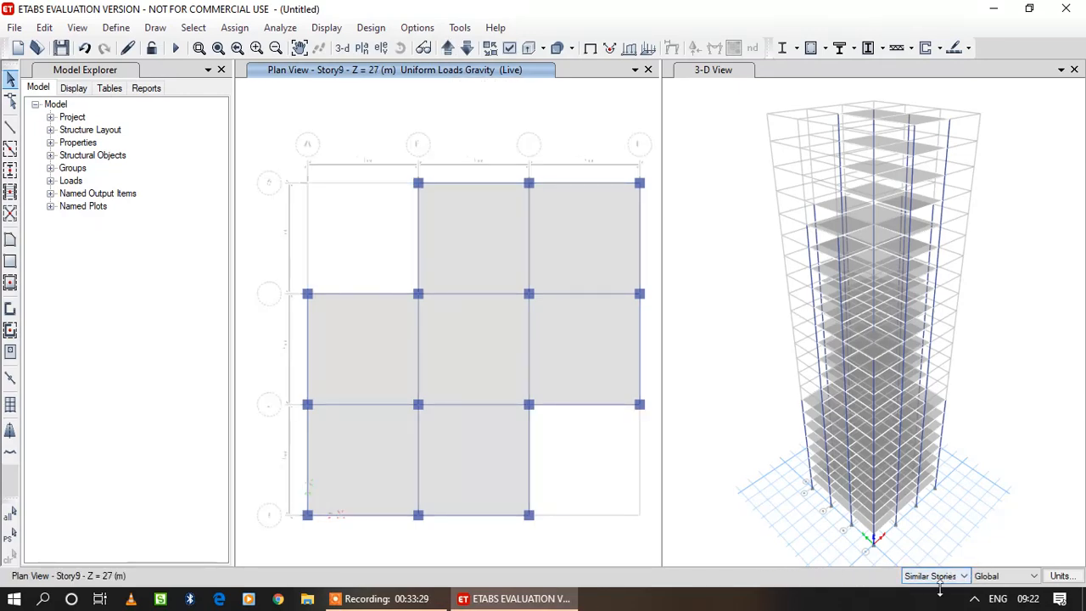
# Assign a uniform Live load of 4.5 kN/m² in the Gravity direction to all seven slab bays of Story9 and its similar stories.
pyautogui.click(463, 247)
pyautogui.click(570, 250)
pyautogui.click(431, 357)
pyautogui.click(377, 359)
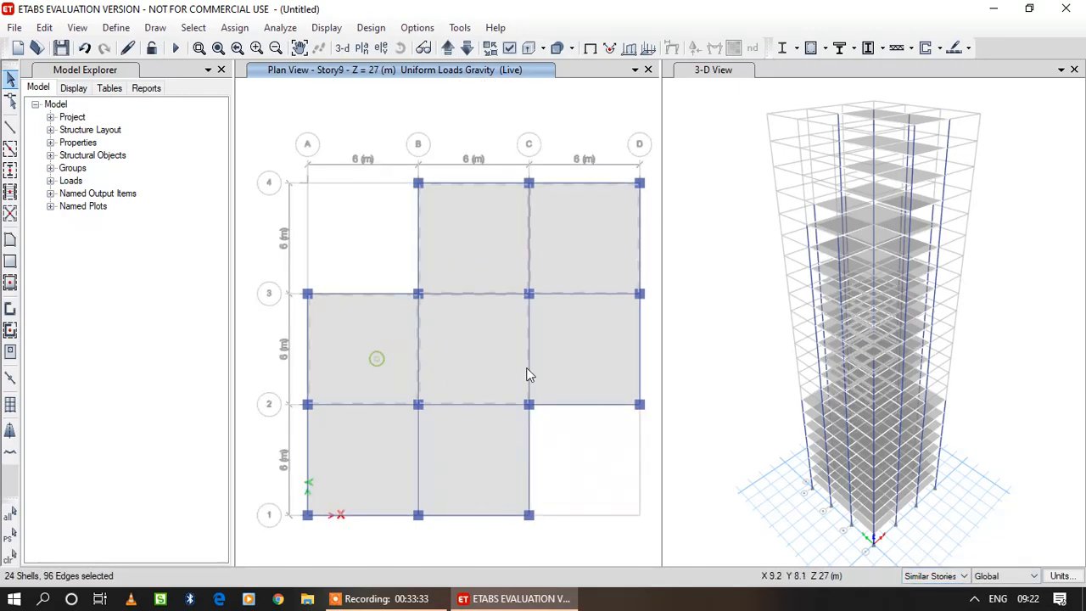
pyautogui.click(535, 374)
pyautogui.click(363, 467)
pyautogui.click(449, 460)
pyautogui.click(234, 27)
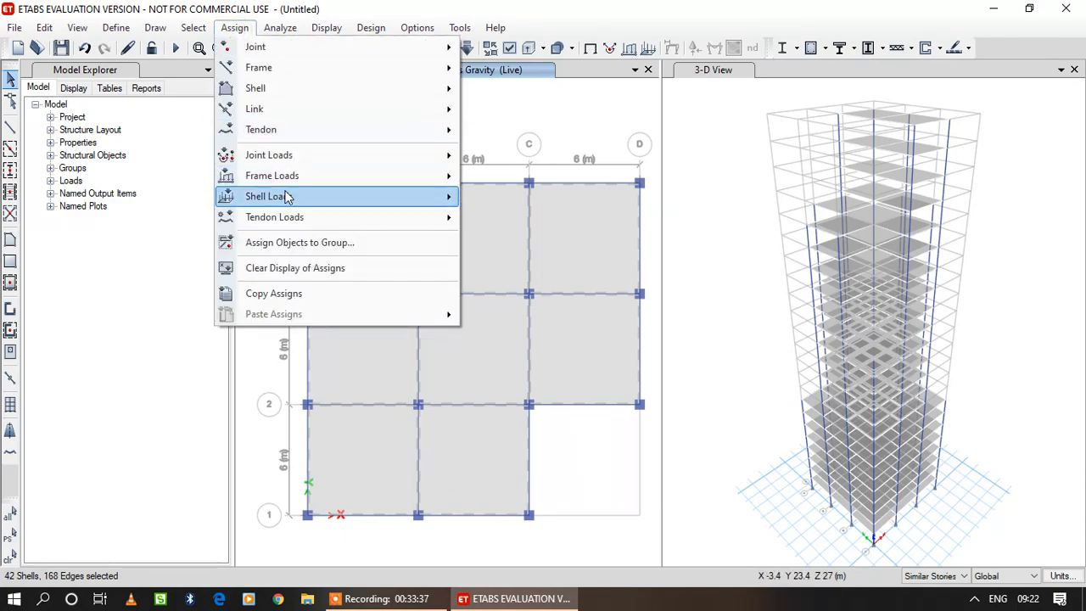
pyautogui.moveTo(287, 197)
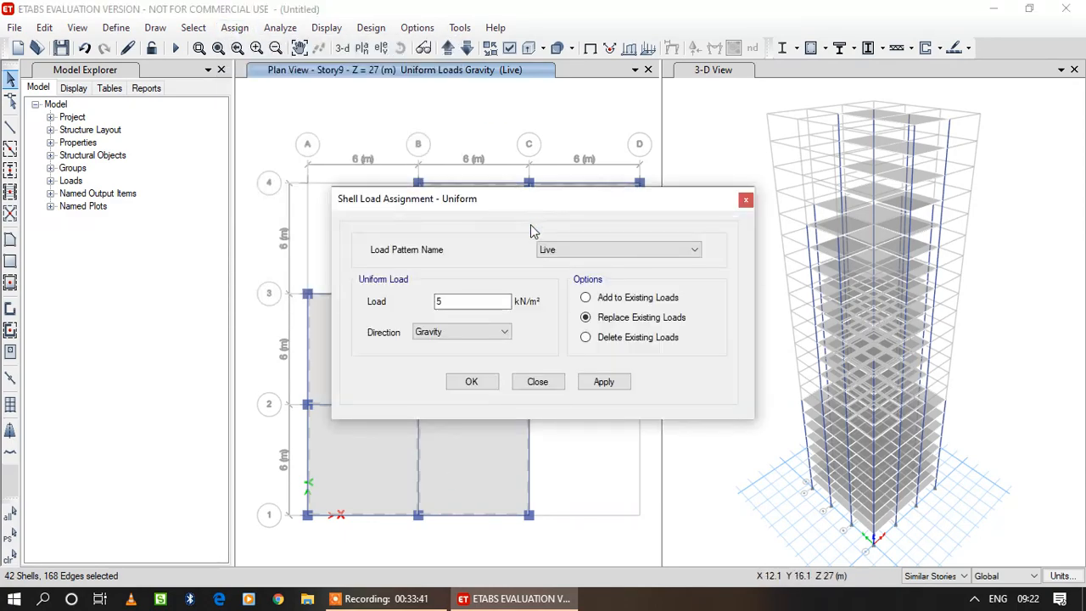
pyautogui.moveTo(447, 302); pyautogui.dragTo(393, 297)
pyautogui.write('4.5')
pyautogui.click(603, 382)
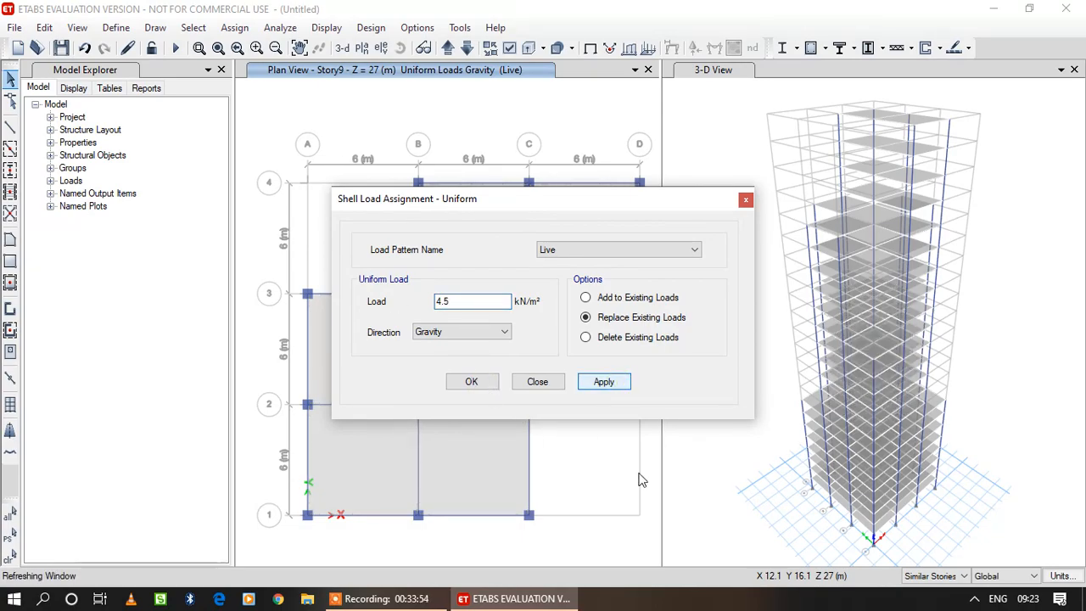
pyautogui.click(476, 384)
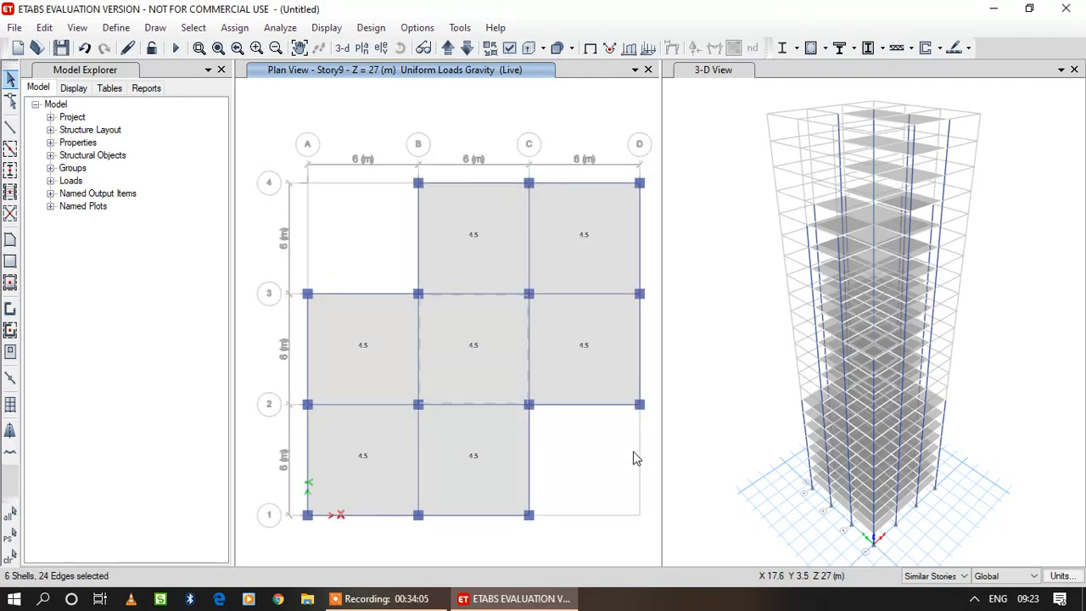
# Check the Live loads on the stories above Story9 in plan view, continuing up to Story15.
pyautogui.click(448, 49)
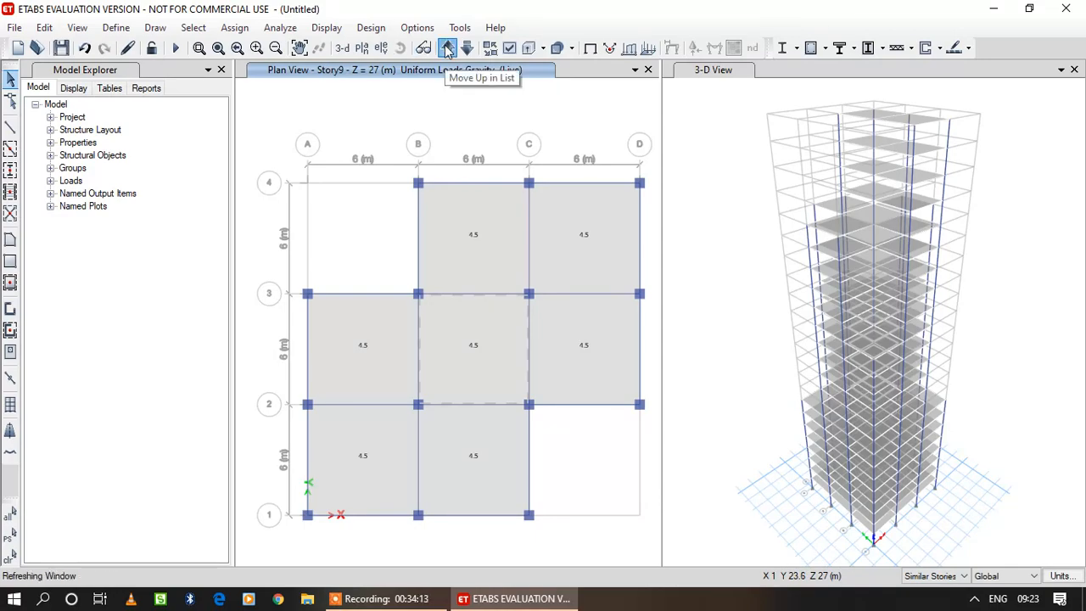
pyautogui.click(448, 49)
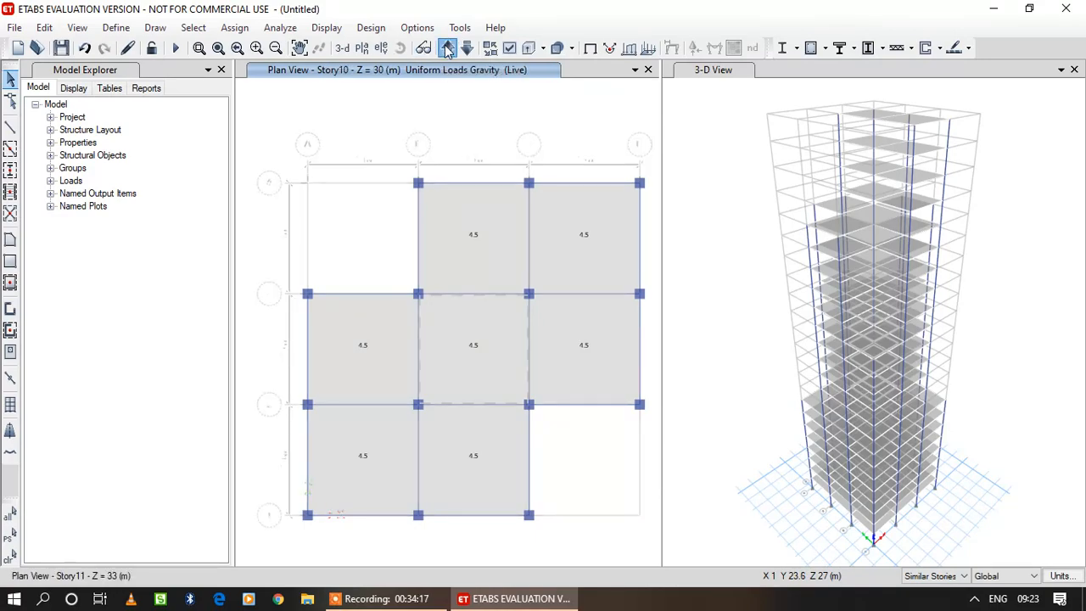
pyautogui.click(450, 50)
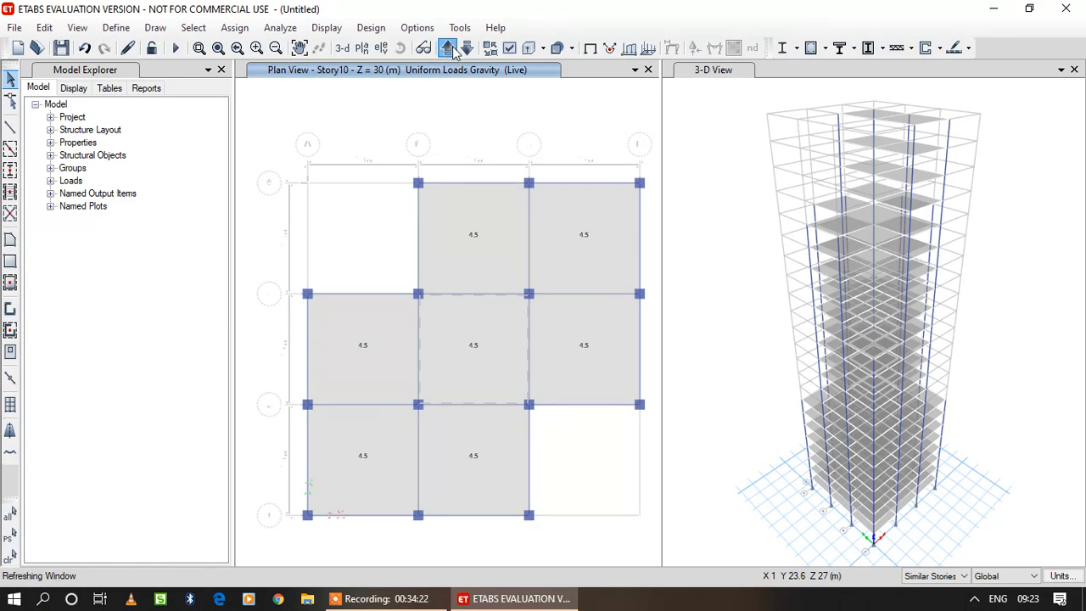
pyautogui.click(448, 49)
pyautogui.click(453, 51)
pyautogui.click(448, 49)
pyautogui.click(453, 50)
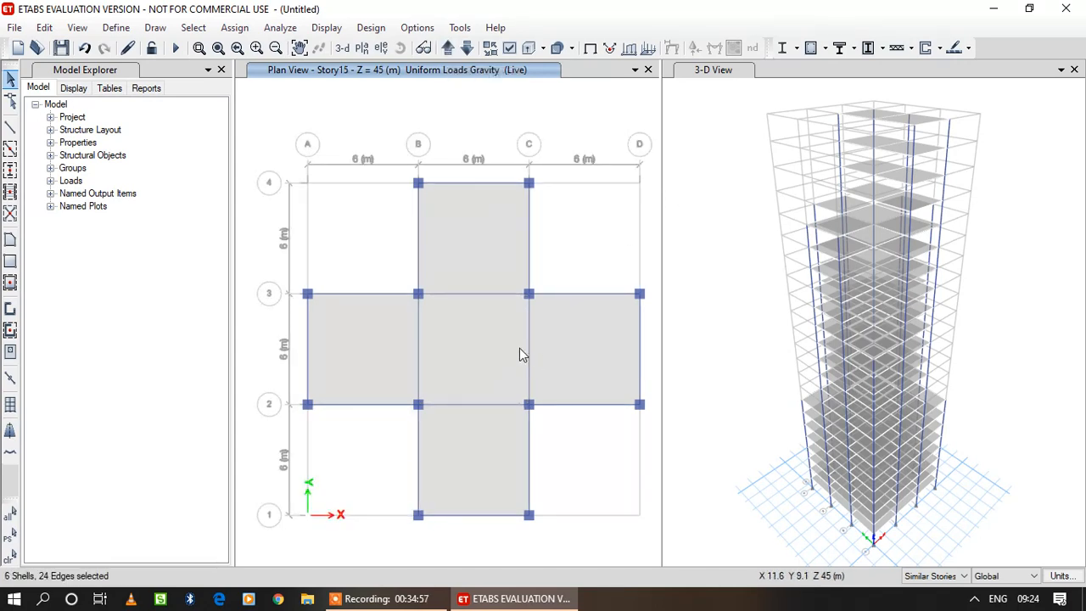
# Assign a uniform Live load of 4 kN/m² in the Gravity direction to the five cross-shaped slab bays of Story15 and its similar stories.
pyautogui.click(460, 245)
pyautogui.click(360, 331)
pyautogui.click(456, 348)
pyautogui.click(610, 342)
pyautogui.click(514, 435)
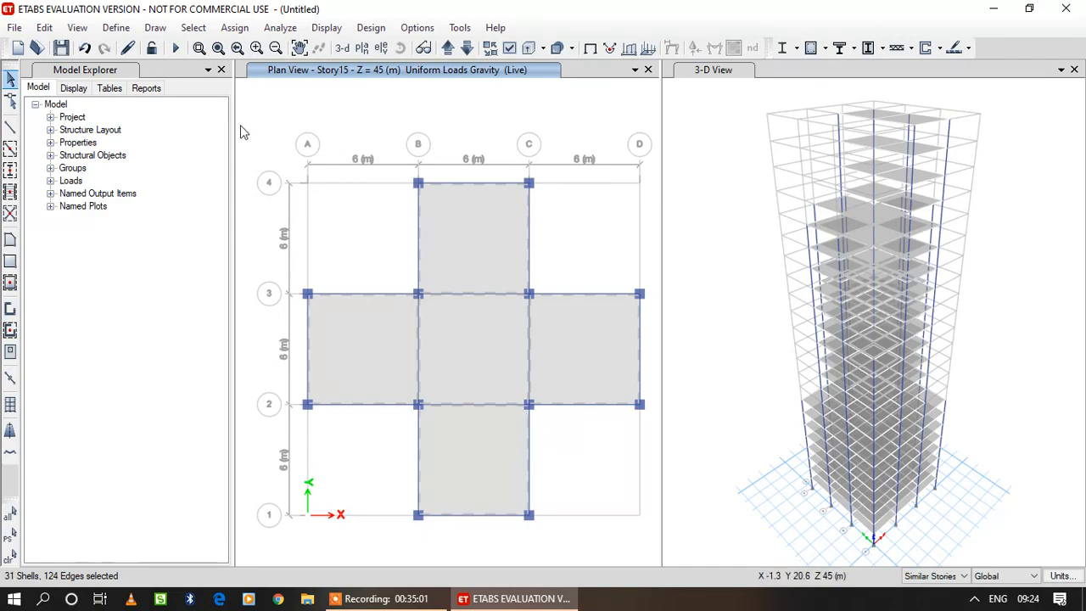
pyautogui.click(234, 27)
pyautogui.moveTo(288, 197)
pyautogui.click(514, 219)
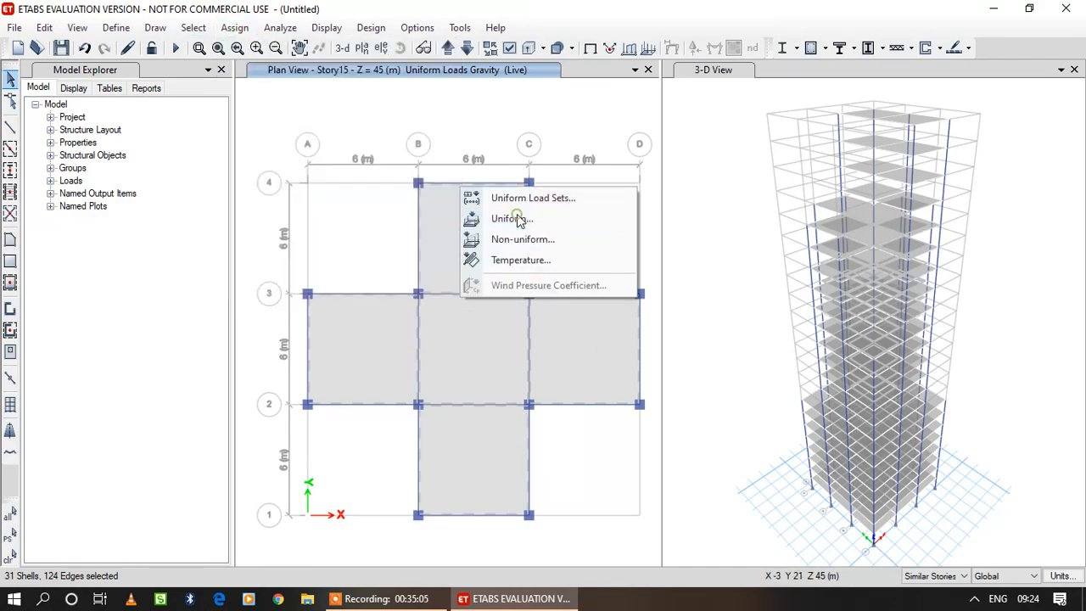
pyautogui.doubleClick(458, 301)
pyautogui.write('4')
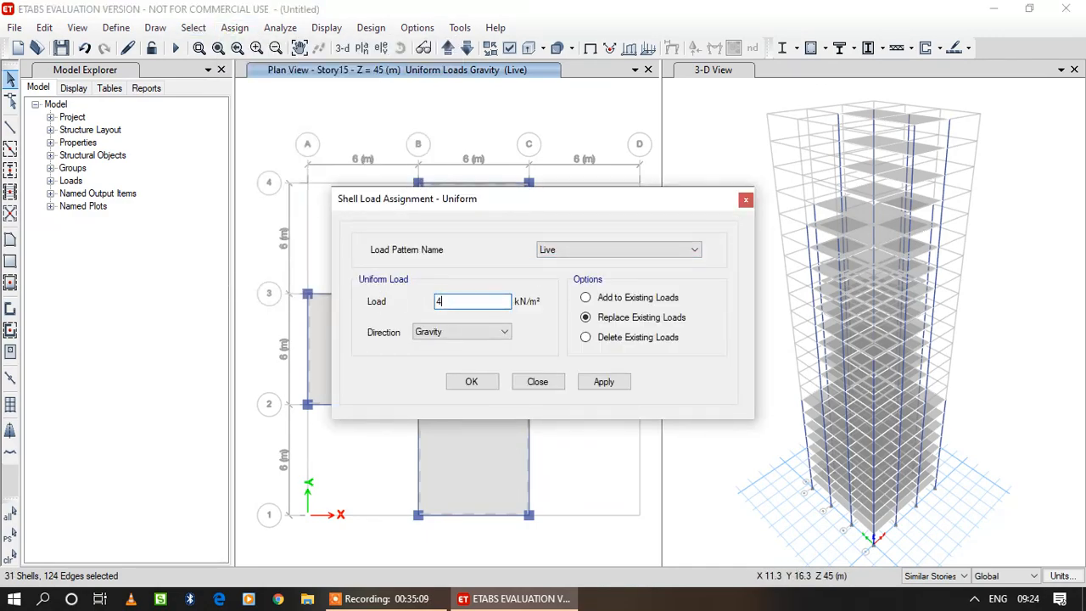
pyautogui.click(601, 394)
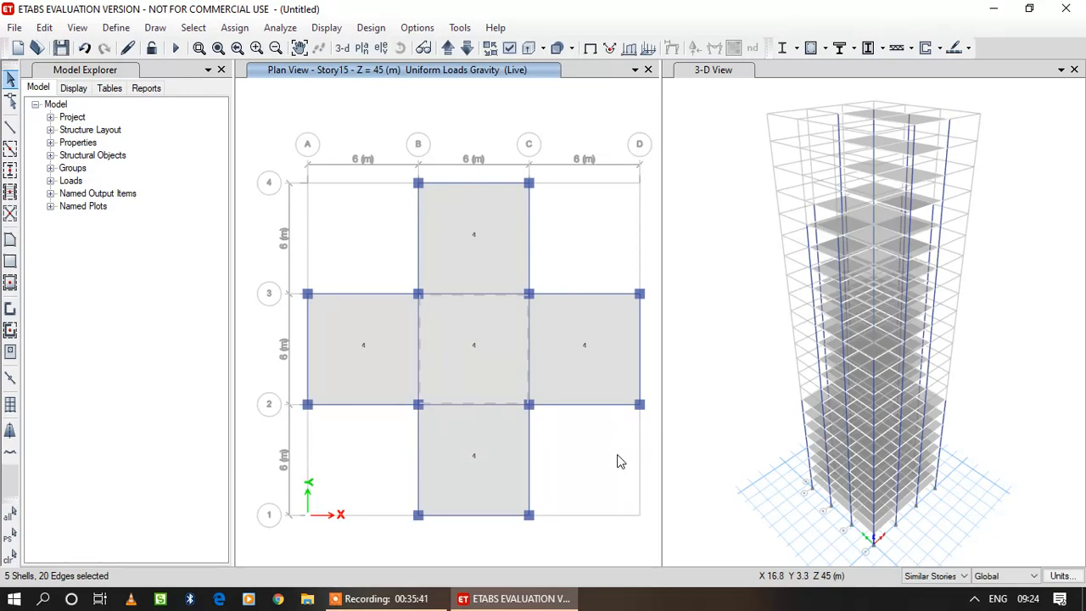
# Move the plan view up to Story20 and assign a uniform 3.5 kN/m² Gravity Live load to both slab bays there and on similar stories.
pyautogui.click(447, 50)
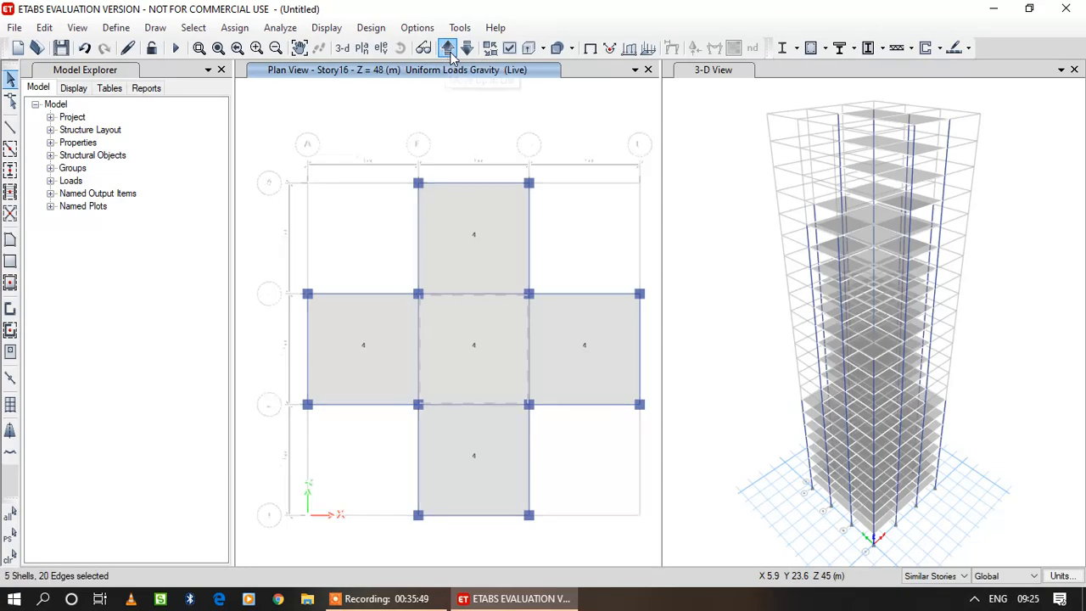
pyautogui.click(448, 49)
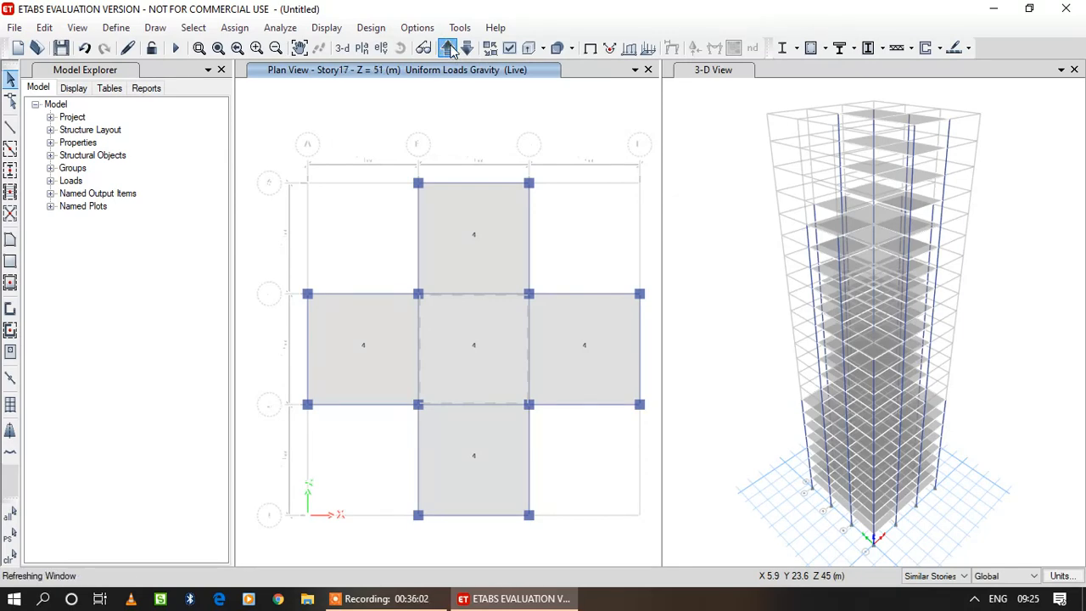
pyautogui.click(449, 49)
pyautogui.click(447, 49)
pyautogui.click(447, 50)
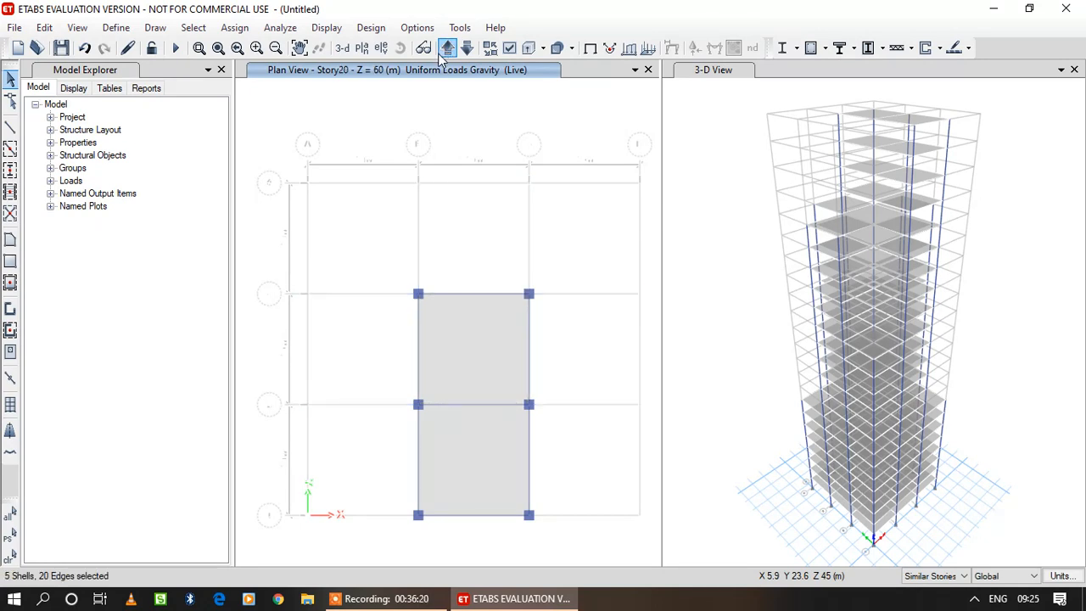
pyautogui.click(500, 441)
pyautogui.click(234, 27)
pyautogui.moveTo(271, 195)
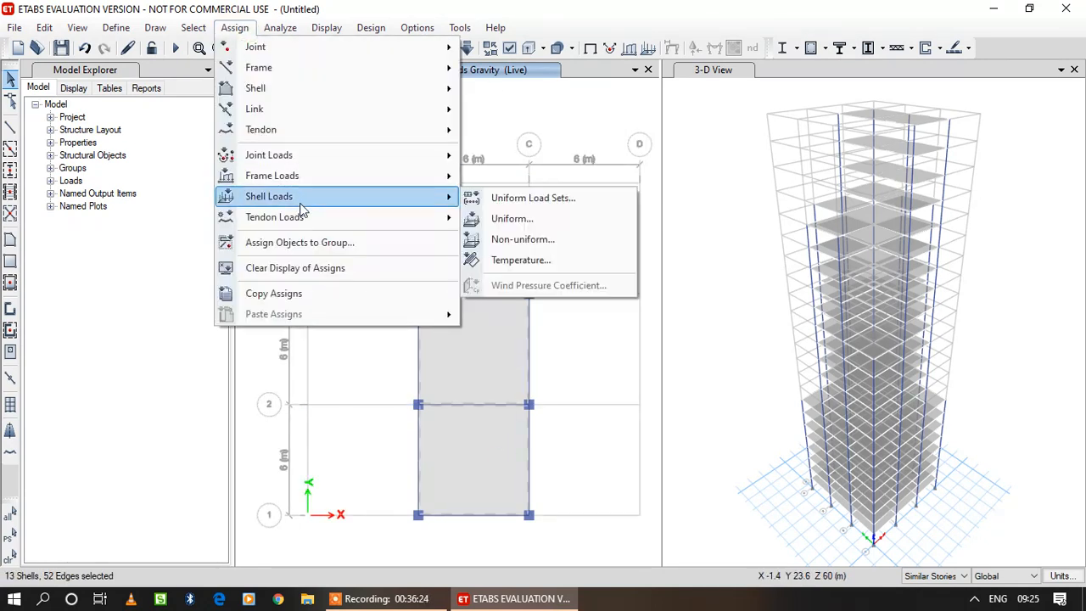
pyautogui.click(519, 218)
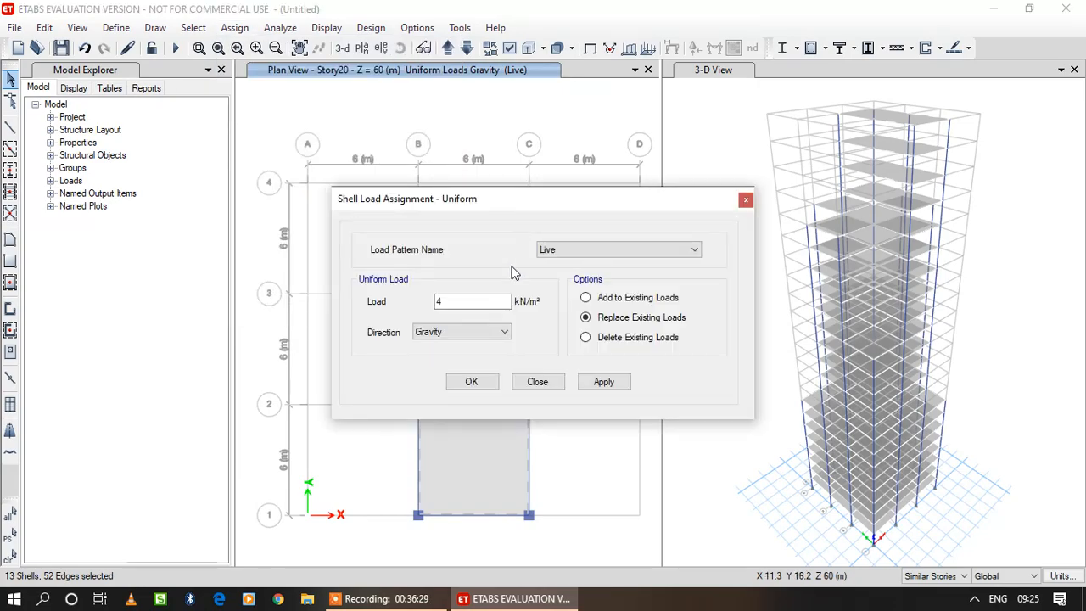
pyautogui.moveTo(476, 300); pyautogui.dragTo(398, 310)
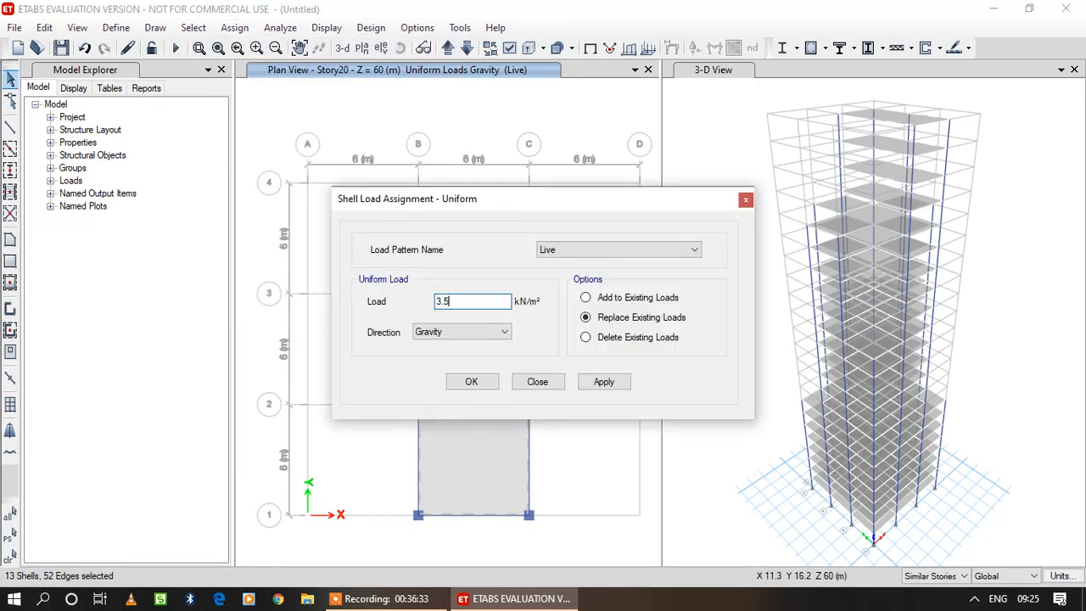
pyautogui.click(602, 382)
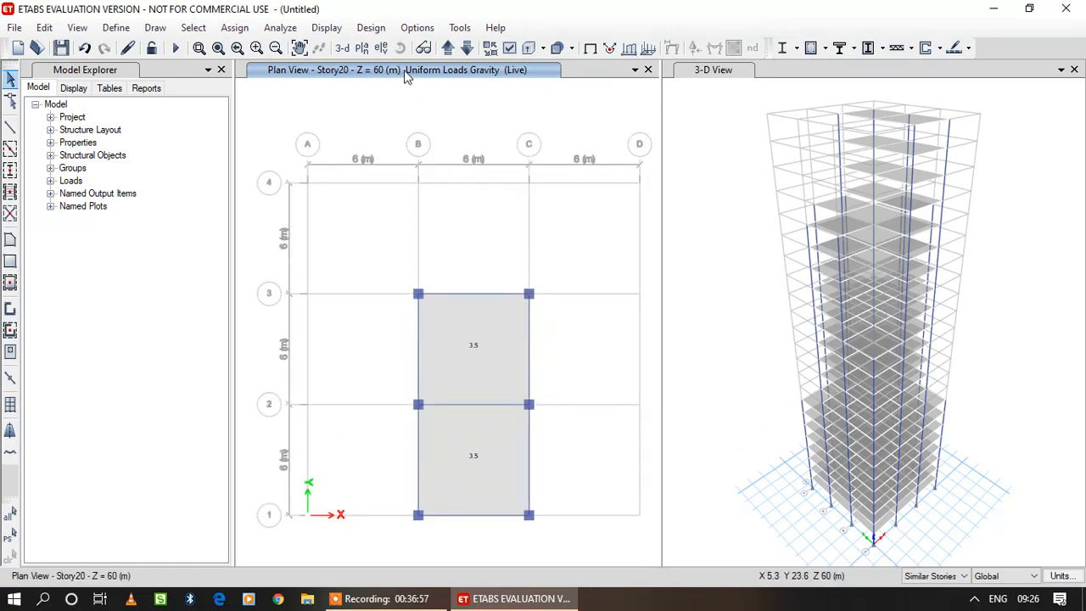
# Check the Live loads on Story21 to Story23 in plan view and cycle past the Base to Story1.
pyautogui.click(453, 51)
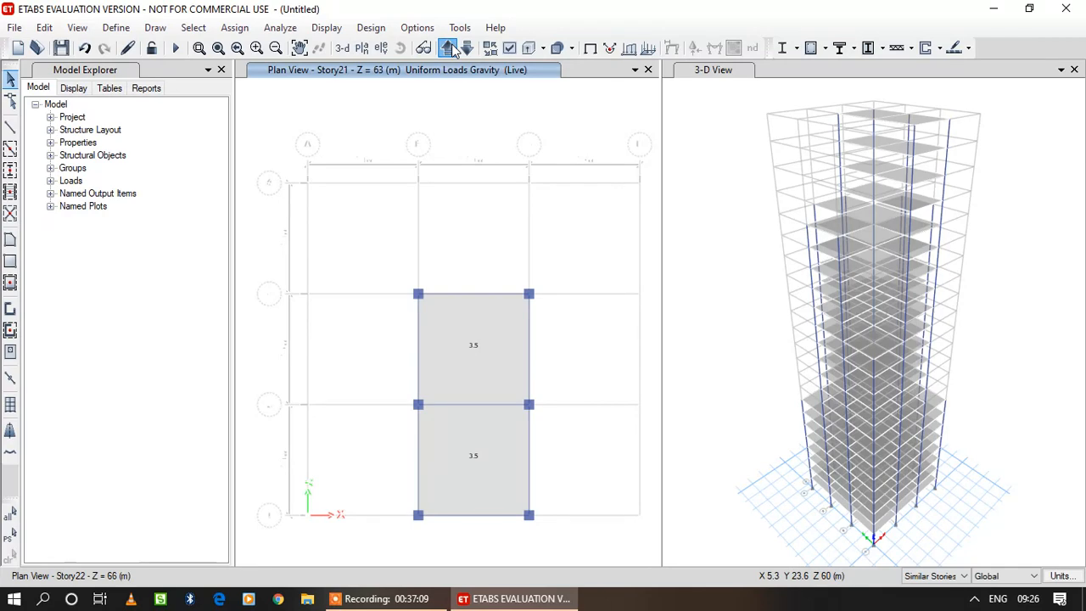
pyautogui.click(453, 51)
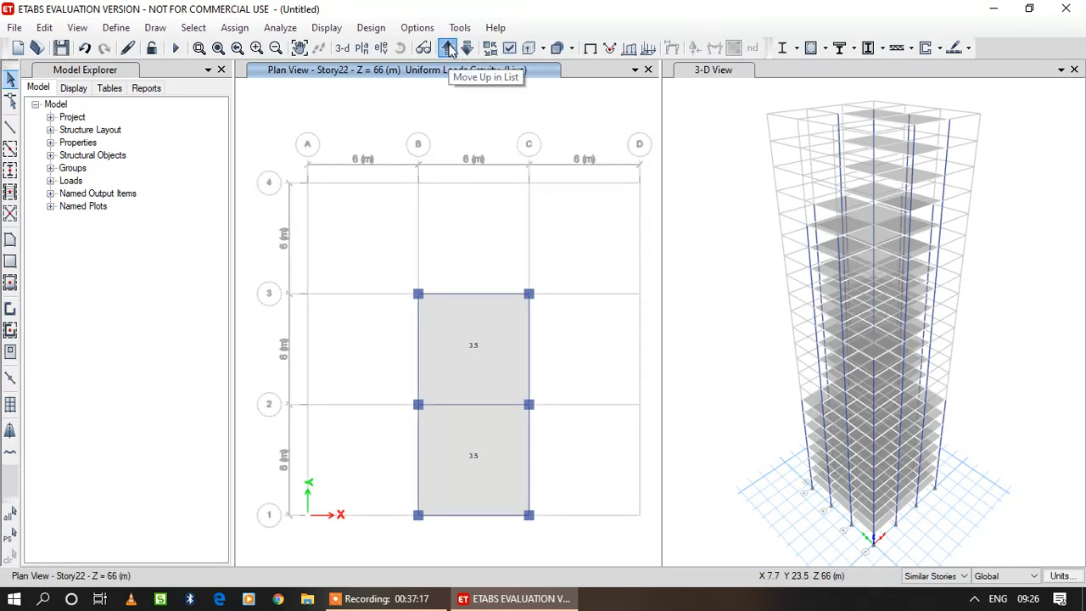
pyautogui.click(451, 51)
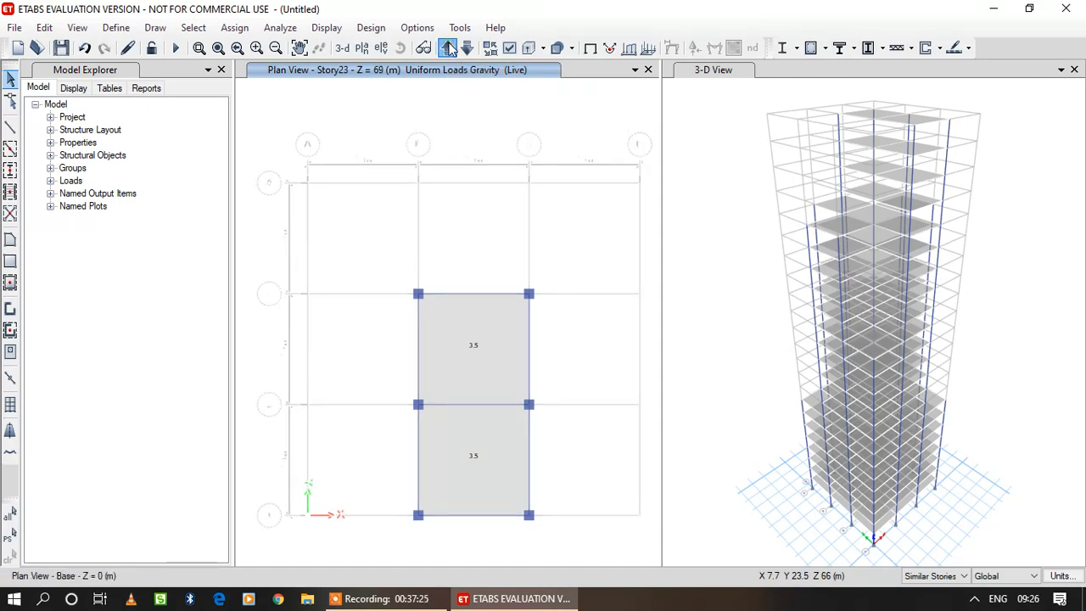
pyautogui.click(451, 51)
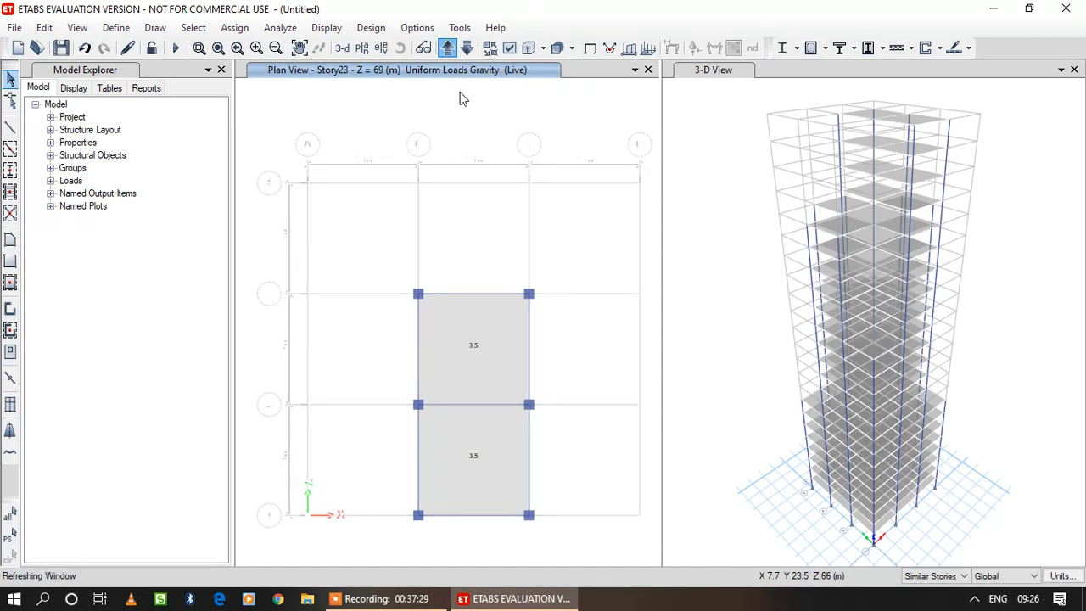
pyautogui.click(448, 49)
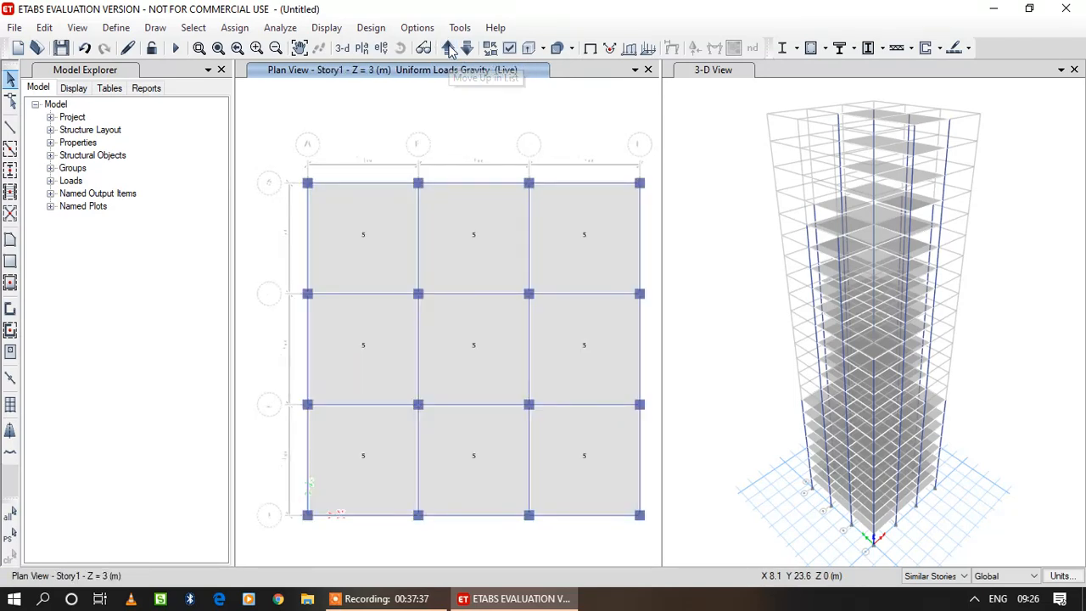
# Assign a uniform 0.2 kN/m Dead load in the Gravity direction to the twelve perimeter beams of Story1 and its similar stories, replacing existing loads.
pyautogui.click(374, 187)
pyautogui.click(465, 184)
pyautogui.click(557, 184)
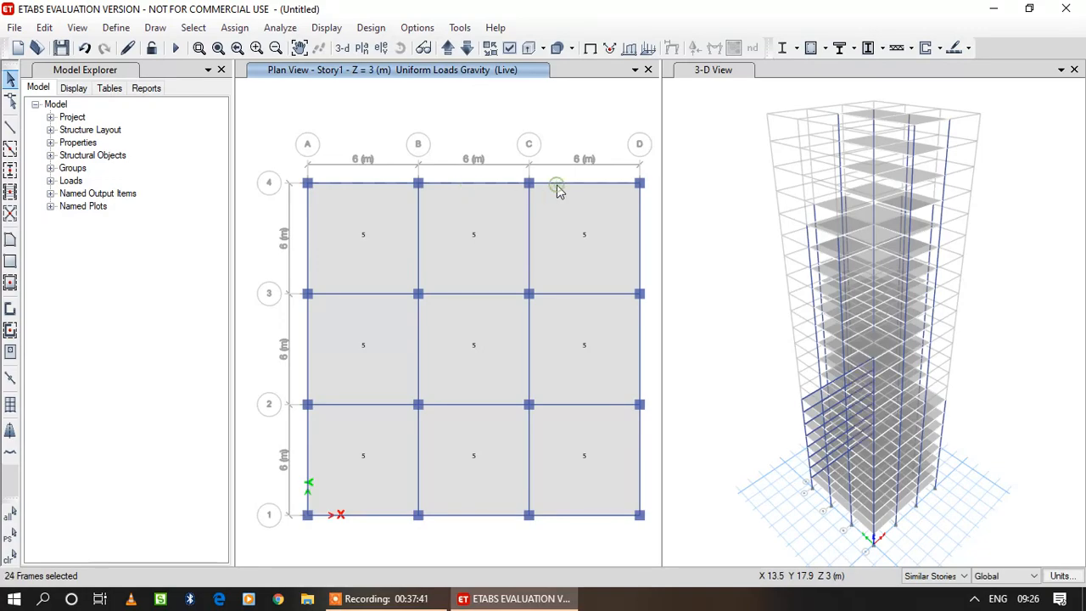
pyautogui.click(640, 208)
pyautogui.click(641, 332)
pyautogui.click(642, 437)
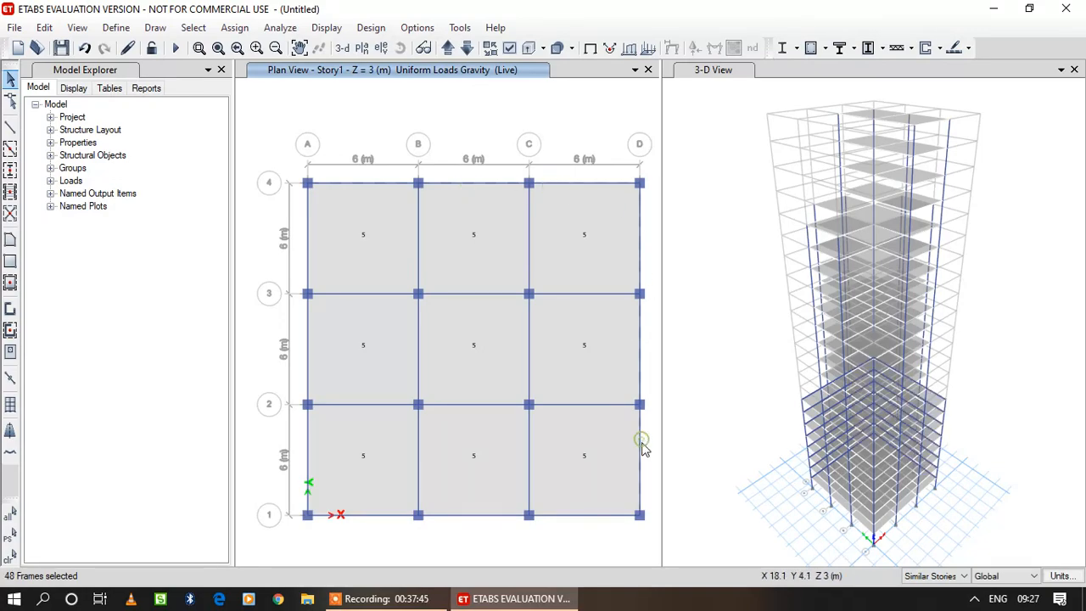
pyautogui.click(609, 517)
pyautogui.click(493, 516)
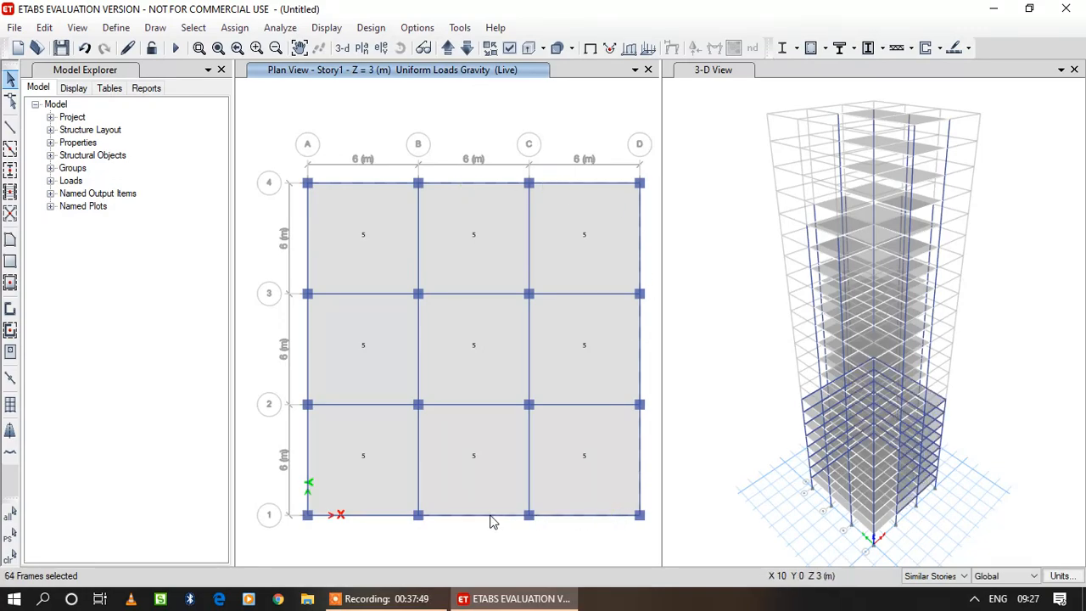
pyautogui.click(404, 519)
pyautogui.click(308, 482)
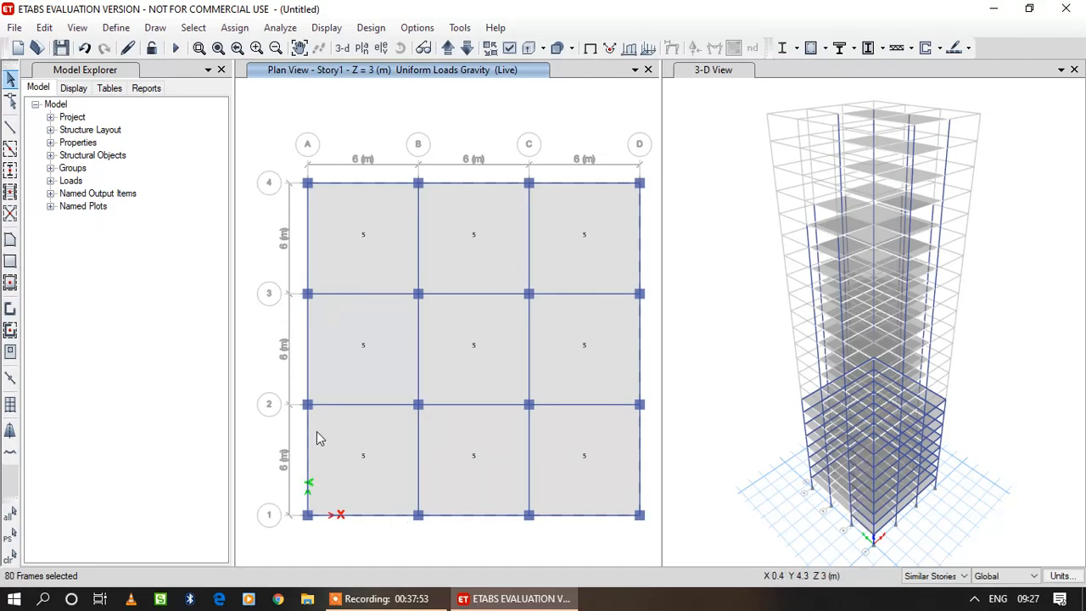
pyautogui.click(308, 371)
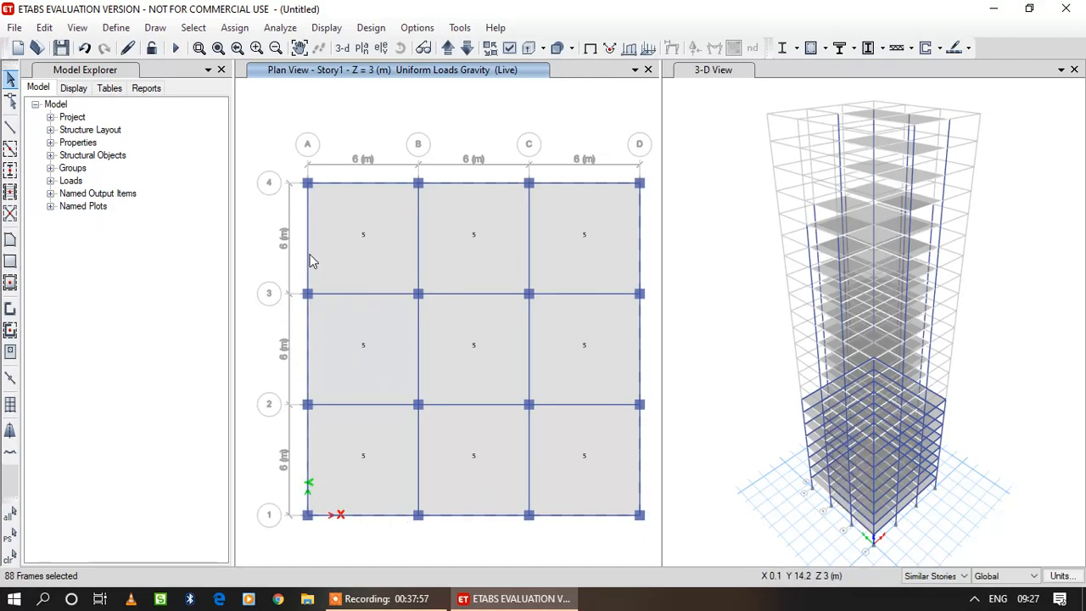
pyautogui.click(309, 254)
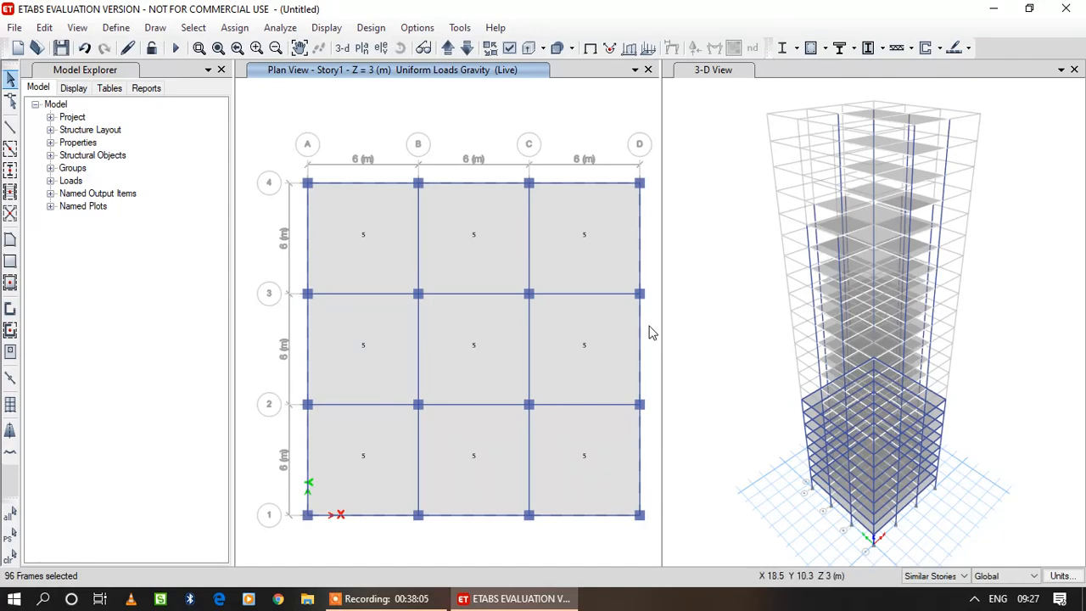
pyautogui.click(235, 27)
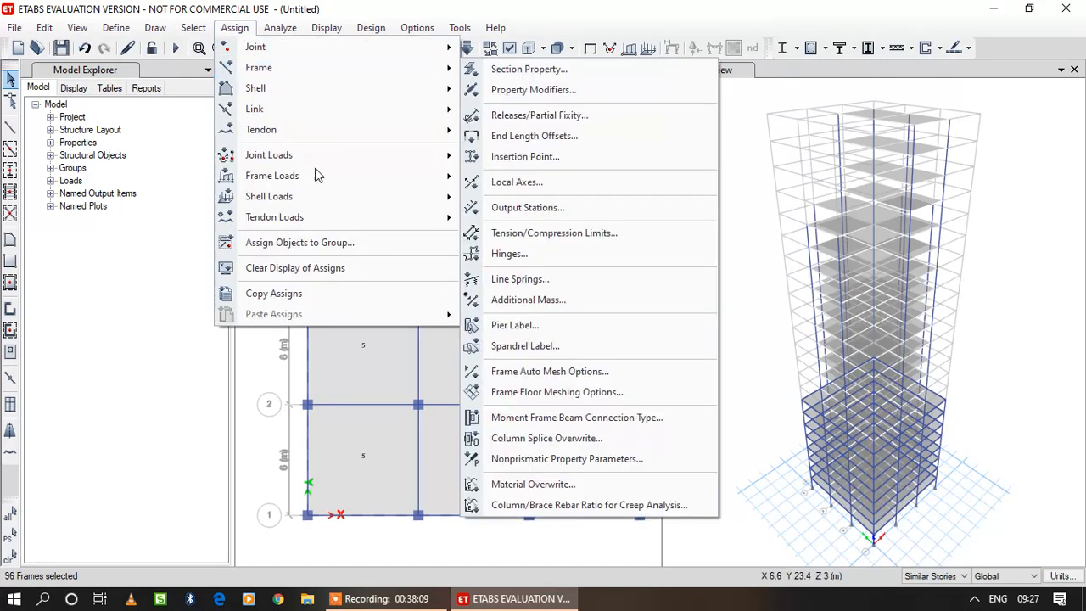
pyautogui.moveTo(370, 177)
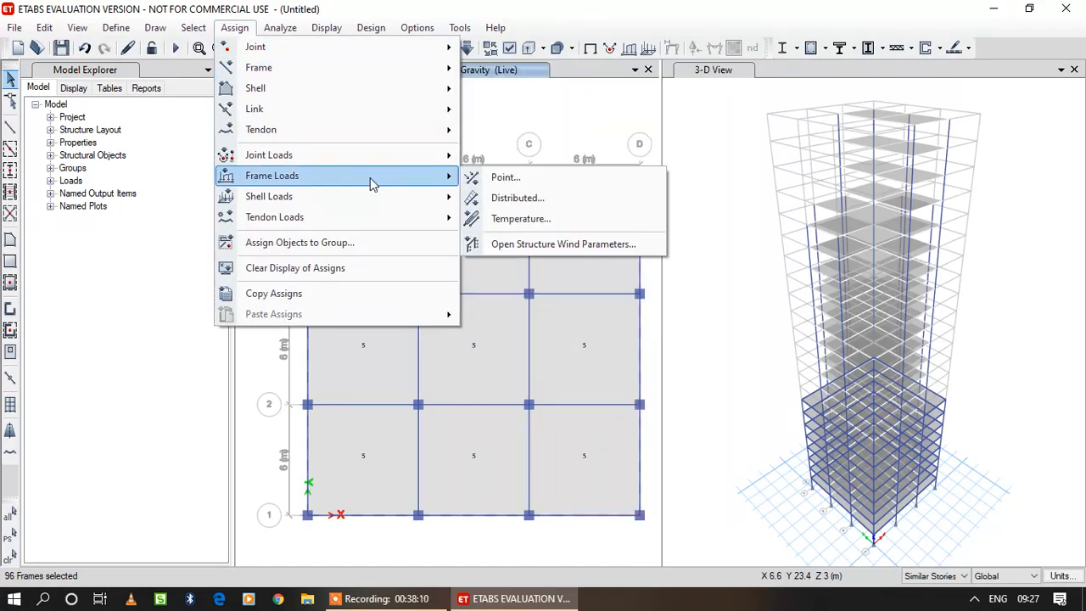
pyautogui.click(531, 200)
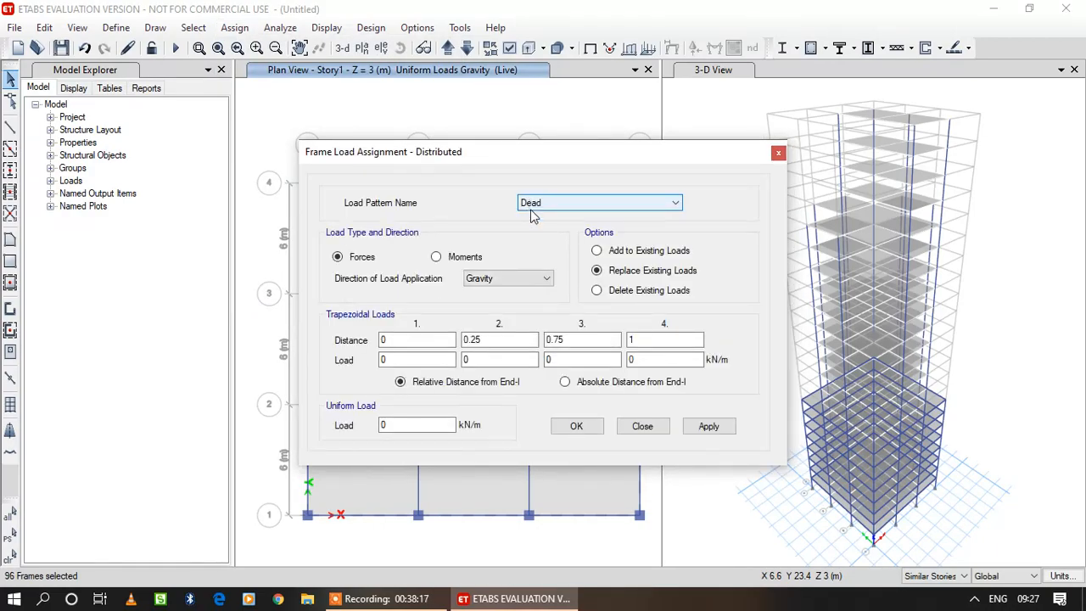
pyautogui.click(418, 422)
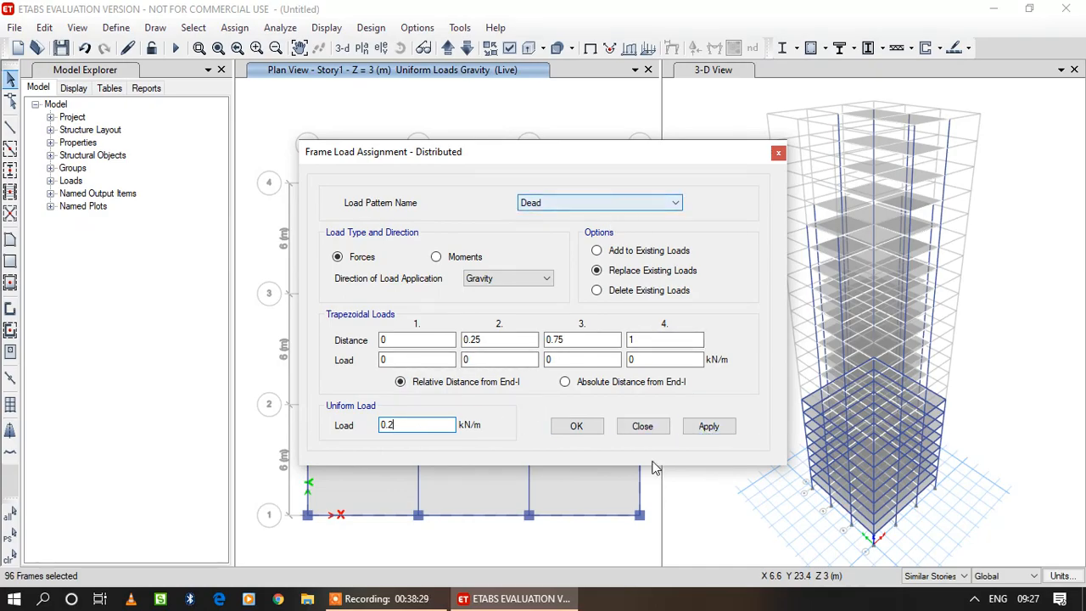
pyautogui.click(706, 429)
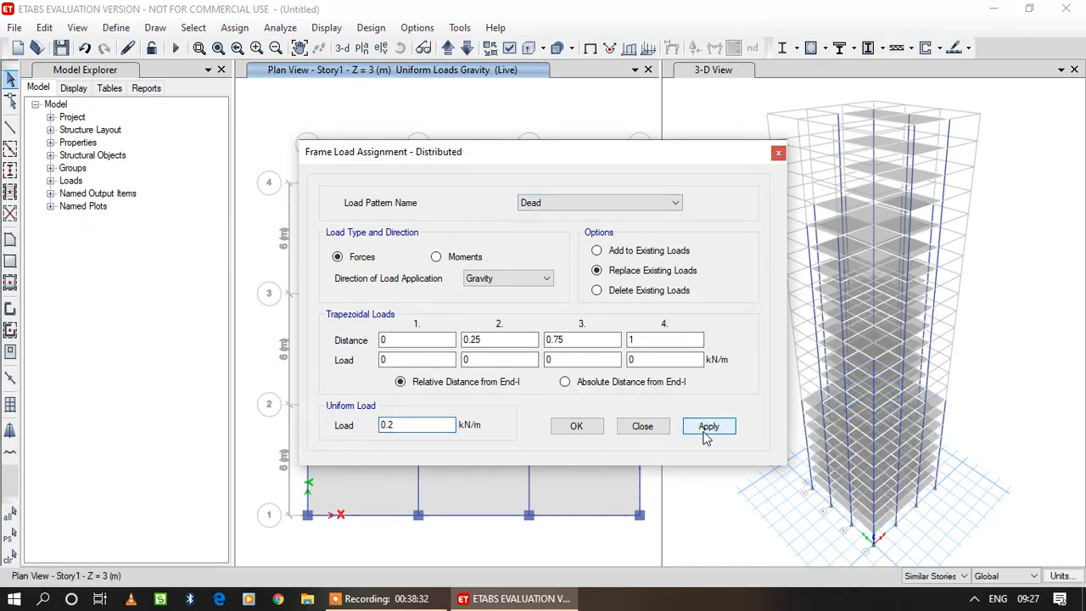
pyautogui.click(585, 431)
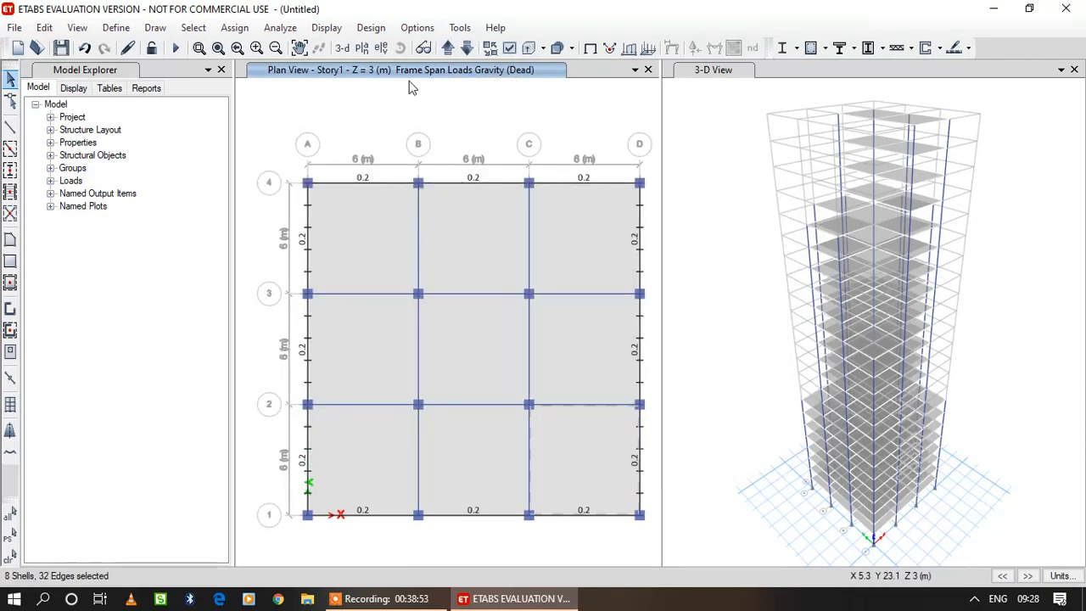
# Check the Dead frame span loads in plan view from Story2 up to Story9.
pyautogui.click(447, 49)
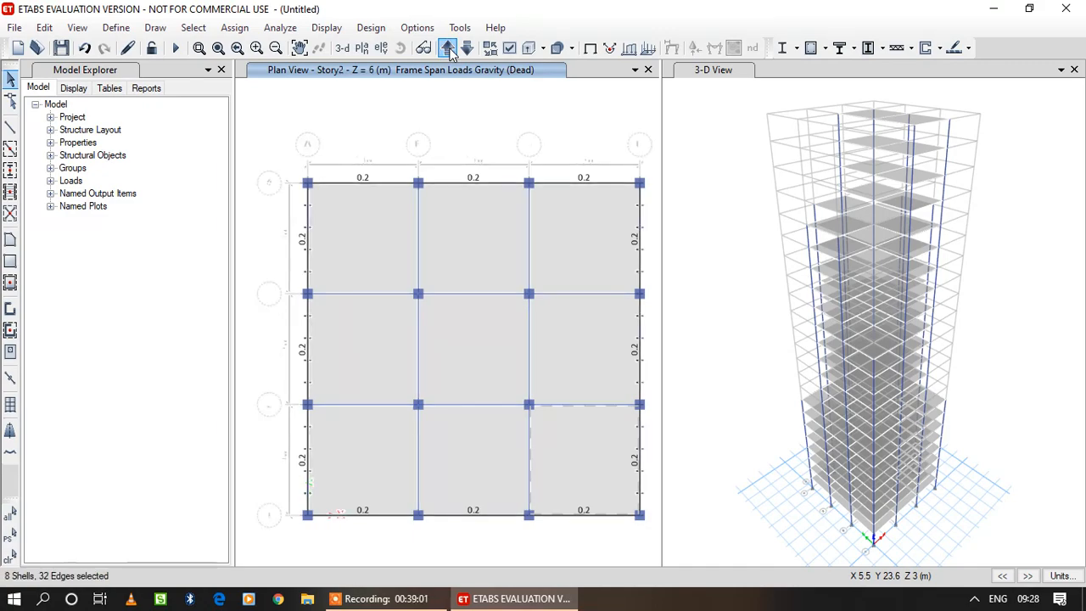
pyautogui.click(447, 48)
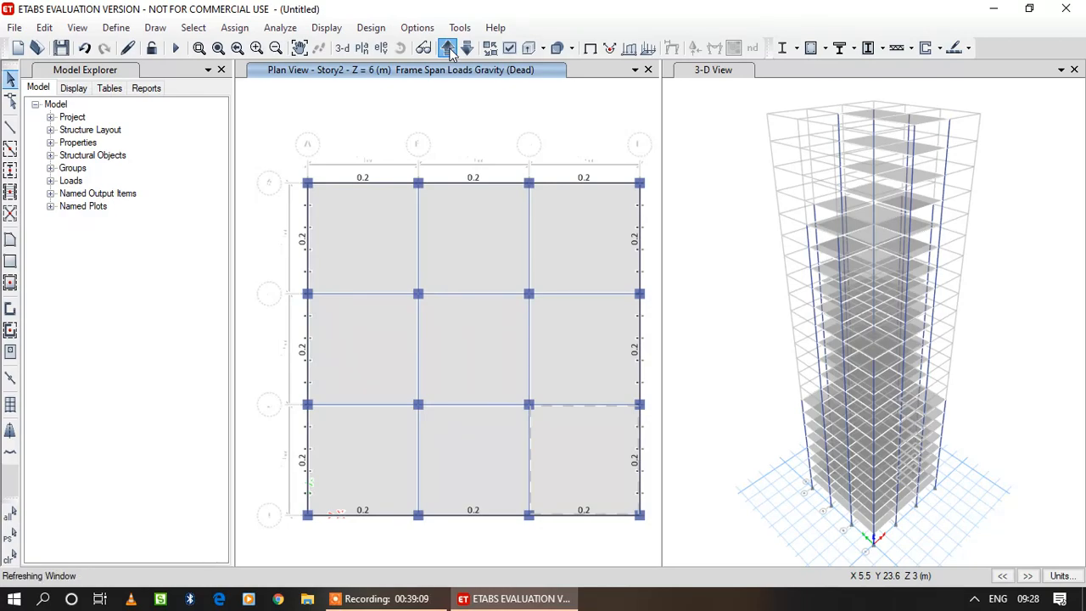
pyautogui.click(448, 48)
pyautogui.click(448, 48)
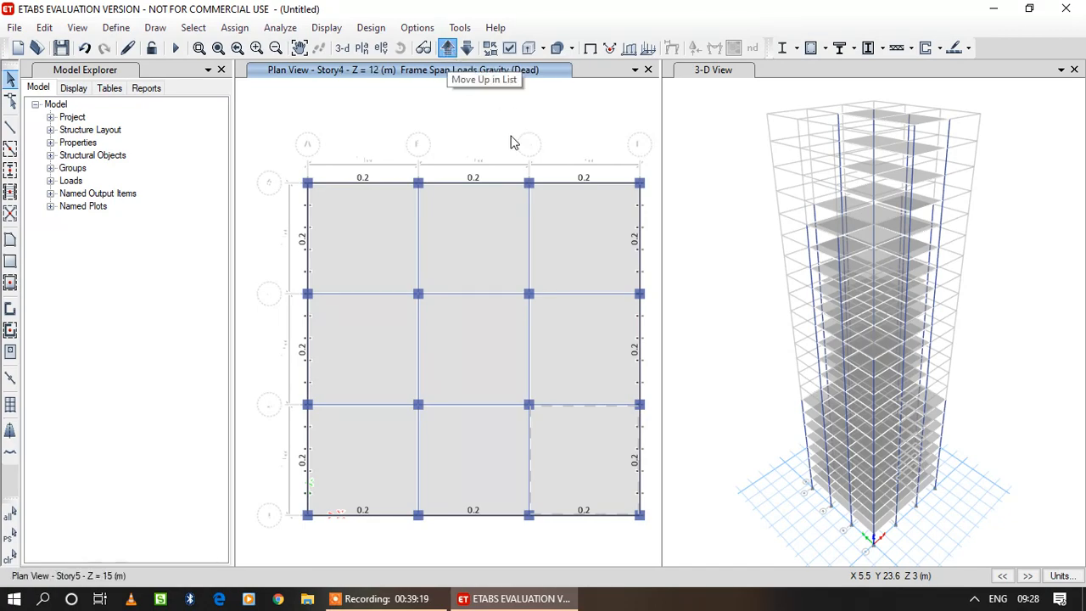
pyautogui.click(448, 48)
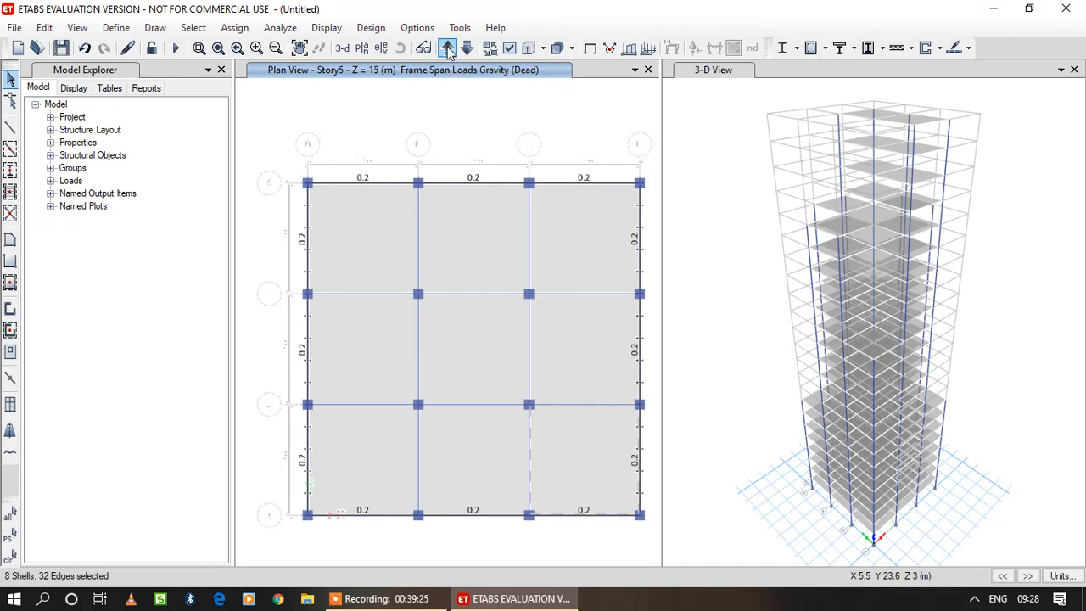
pyautogui.click(450, 51)
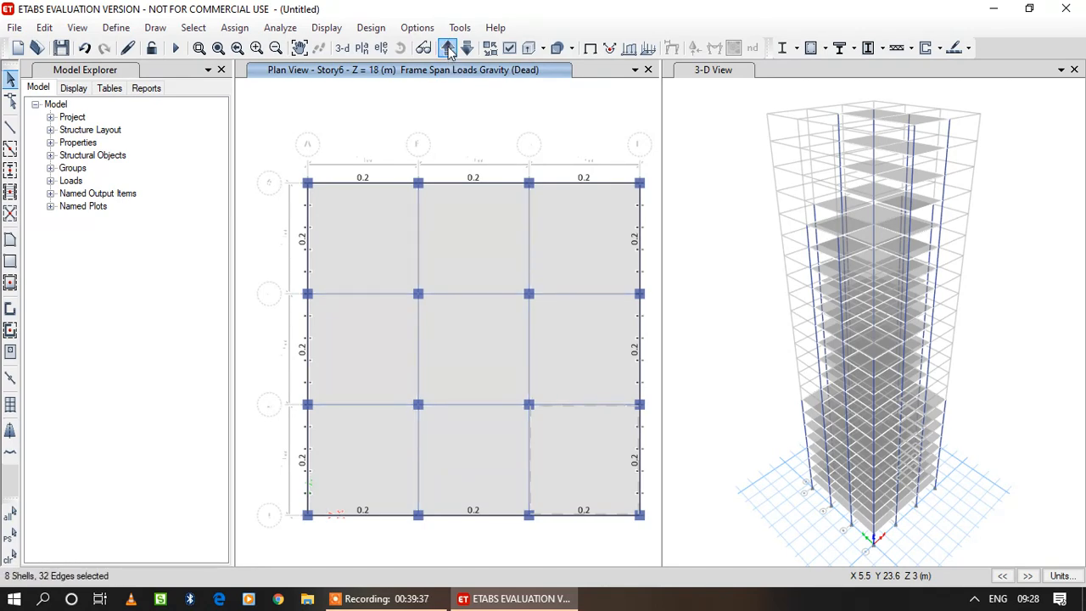
pyautogui.click(448, 48)
pyautogui.click(448, 48)
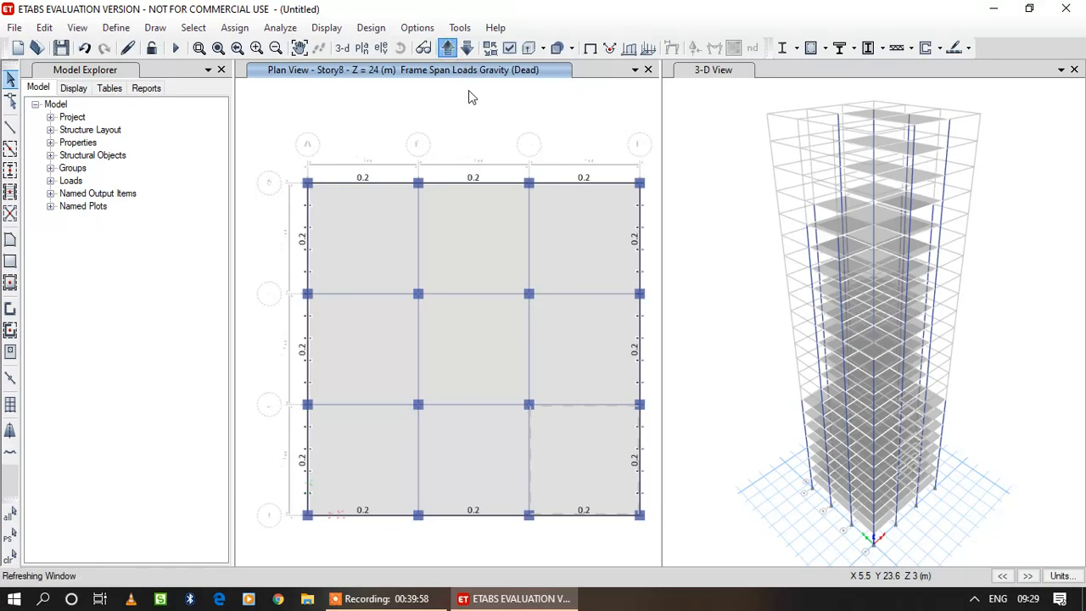
# Assign a uniform 0.2 kN/m Gravity Dead load to the stepped outline's perimeter beams on Story9 and its similar stories, replacing existing loads.
pyautogui.click(468, 183)
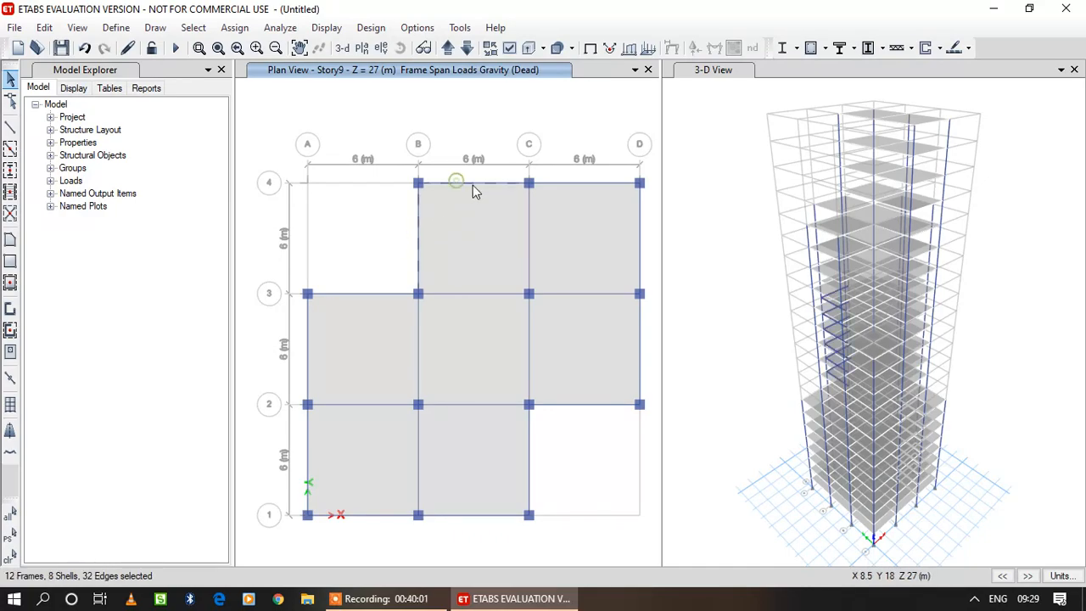
pyautogui.click(563, 183)
pyautogui.click(640, 232)
pyautogui.click(641, 332)
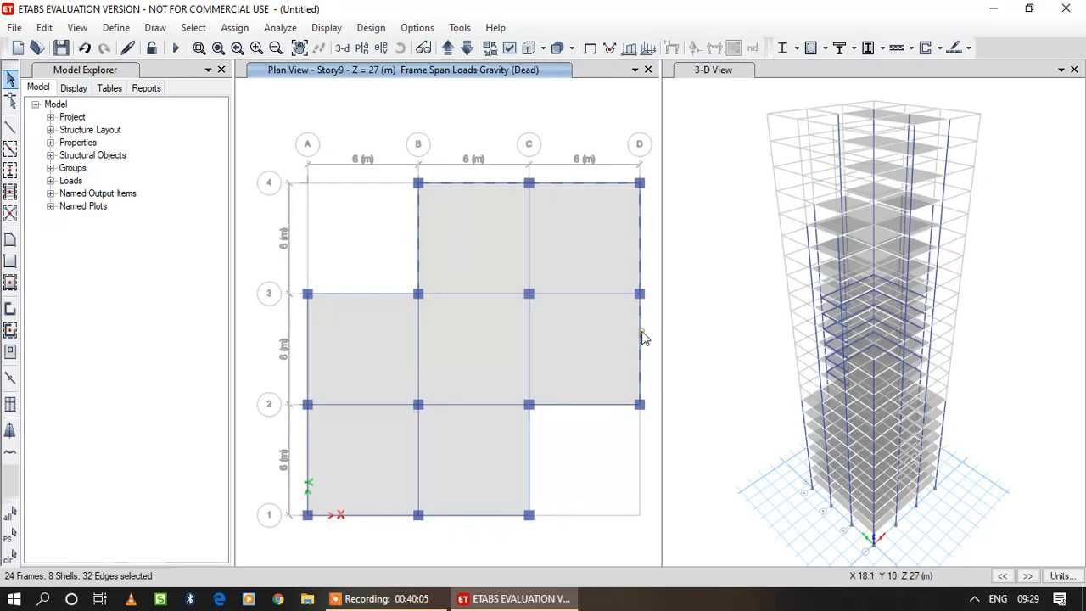
pyautogui.click(606, 405)
pyautogui.click(528, 468)
pyautogui.click(496, 515)
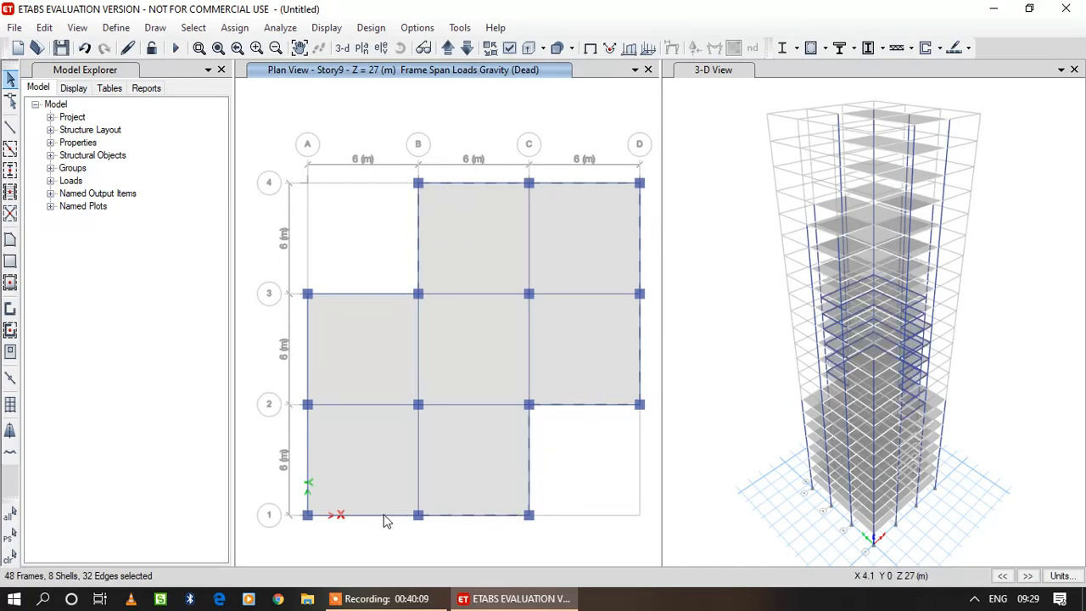
pyautogui.click(382, 515)
pyautogui.click(307, 471)
pyautogui.click(307, 371)
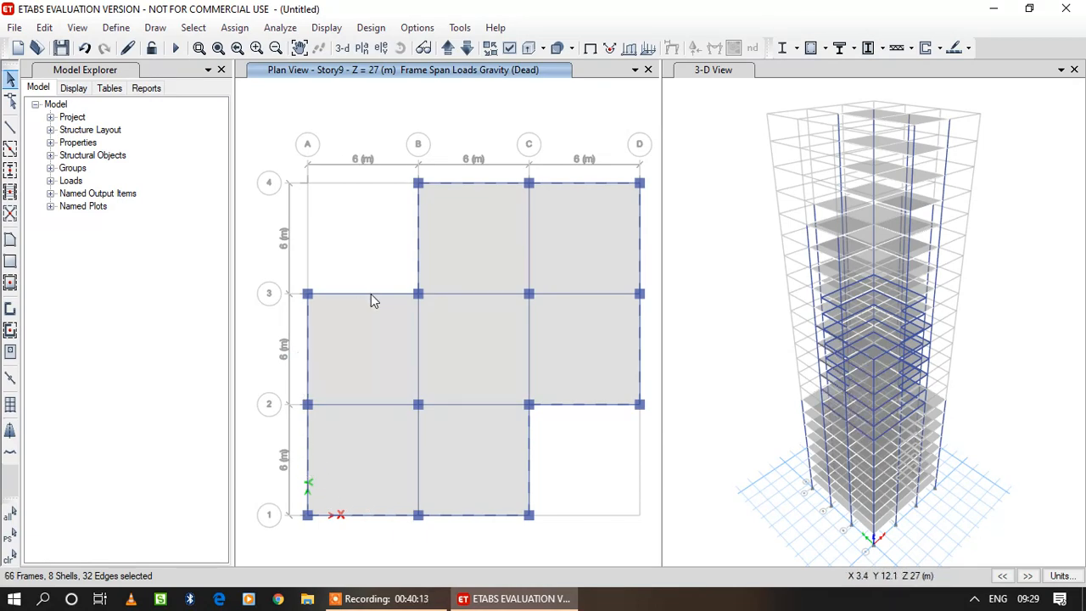
pyautogui.click(370, 293)
pyautogui.click(234, 27)
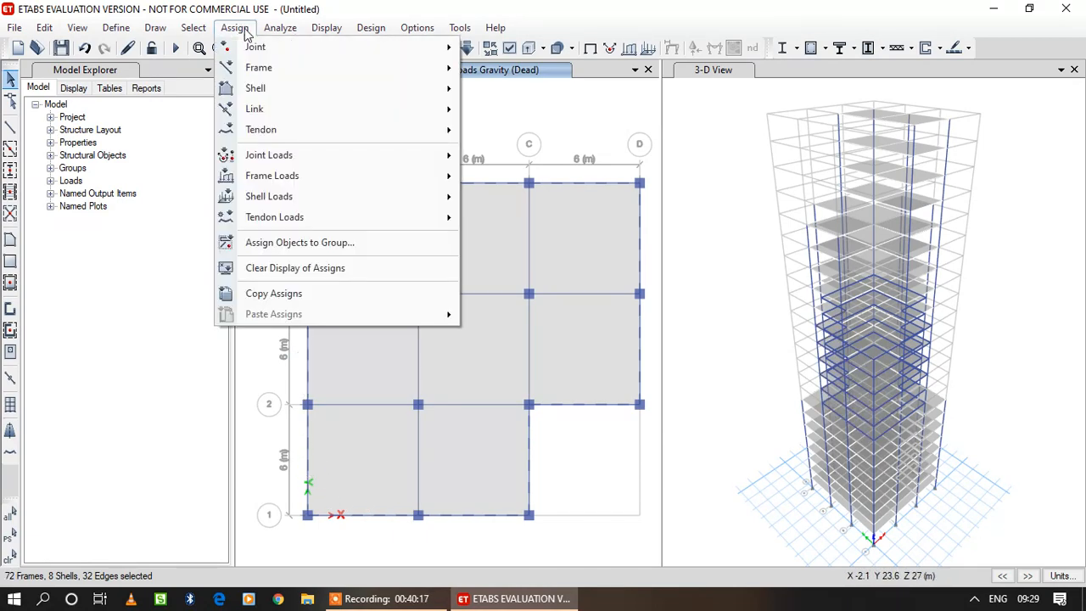
pyautogui.moveTo(299, 180)
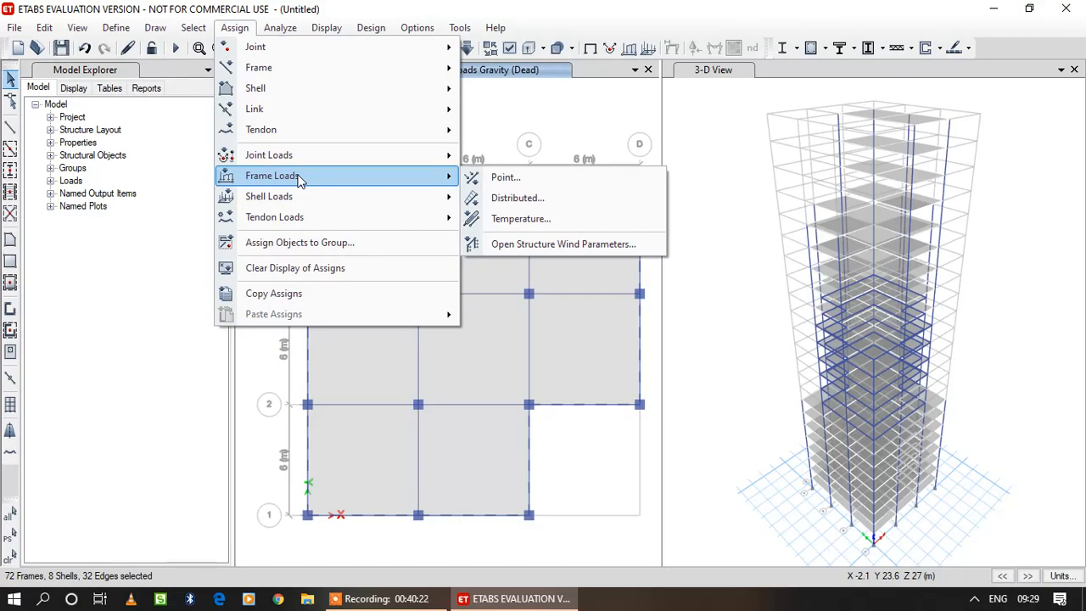
pyautogui.click(604, 206)
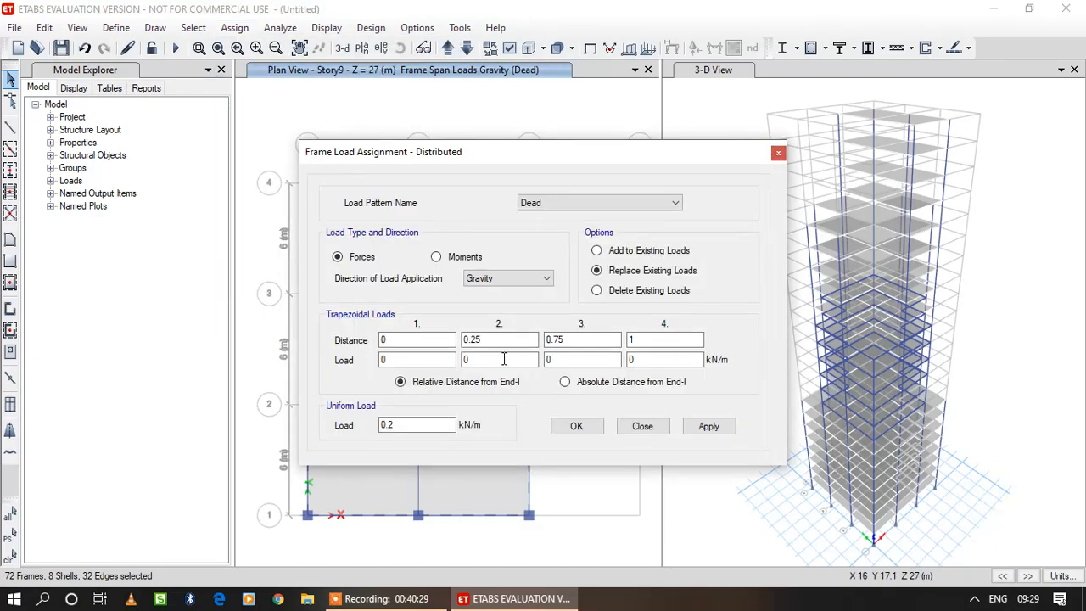
pyautogui.click(709, 427)
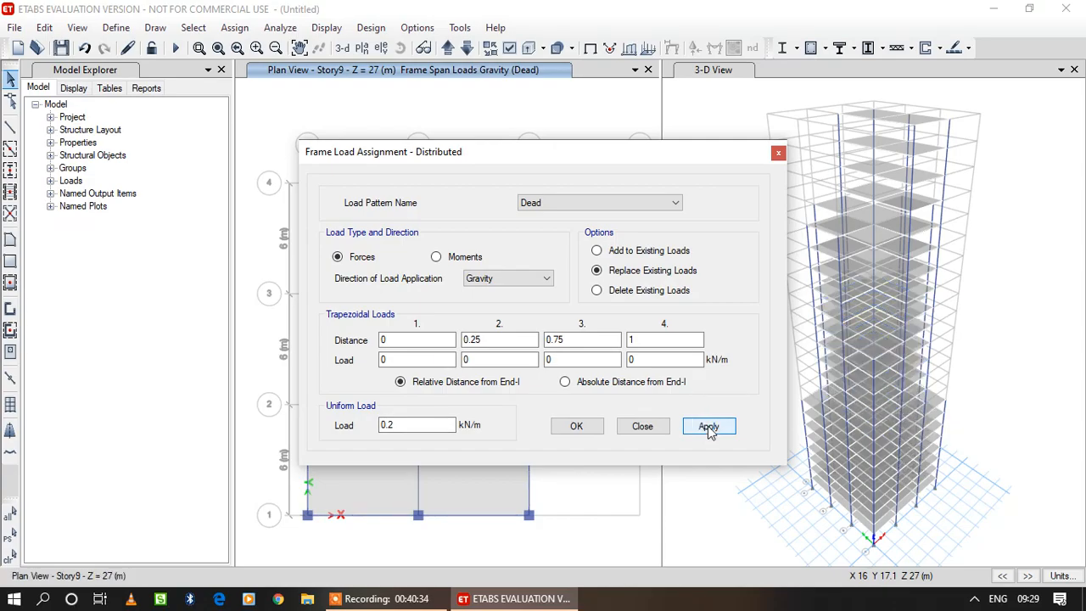
pyautogui.click(580, 427)
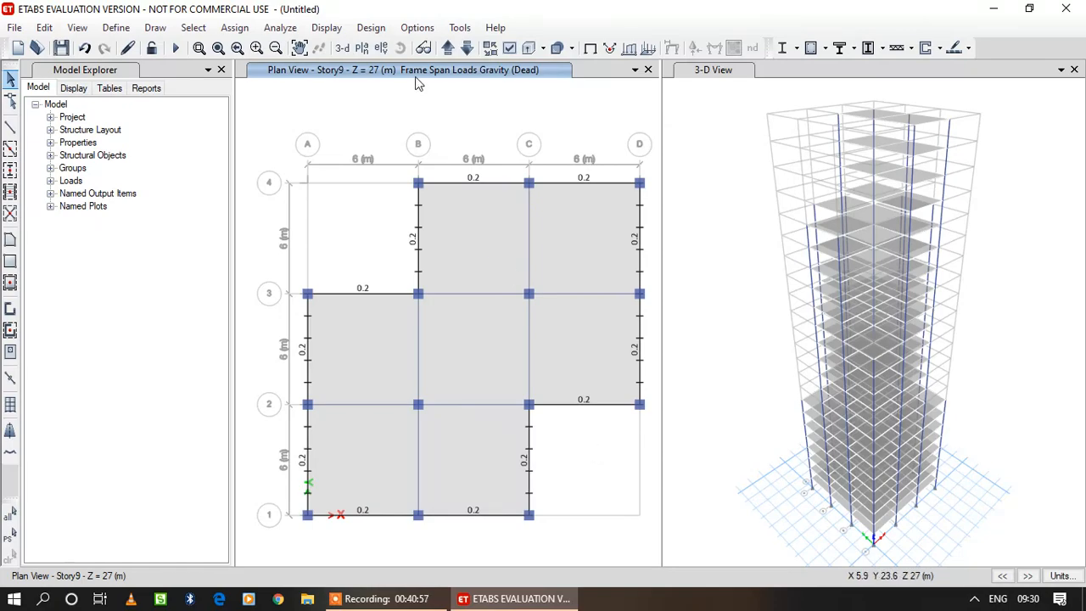
# Check the Dead frame span loads on the stories above Story9 in plan view, continuing up to Story15.
pyautogui.click(446, 49)
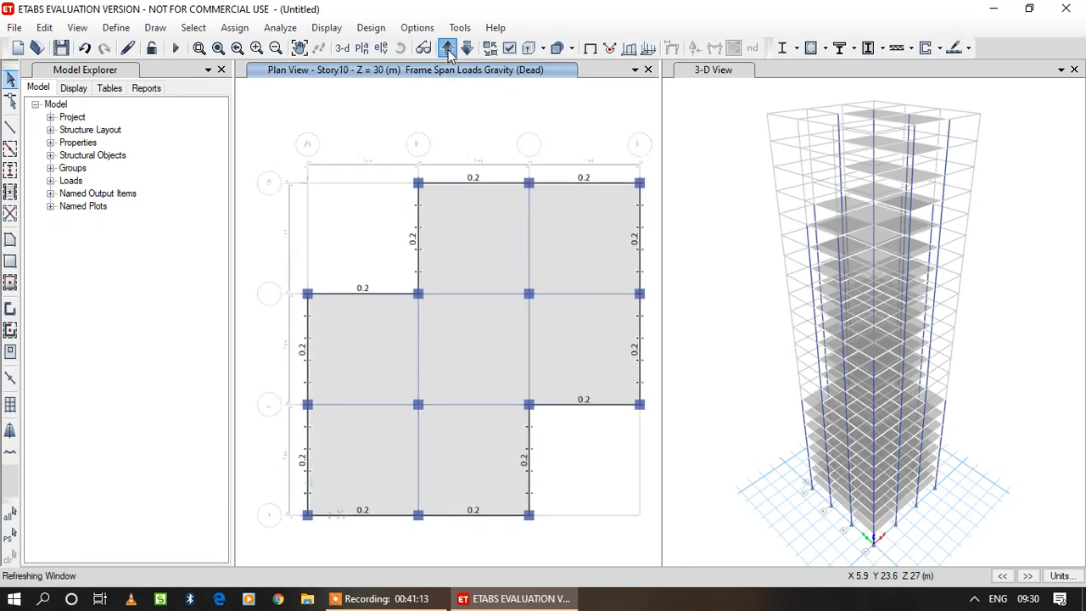
pyautogui.click(447, 48)
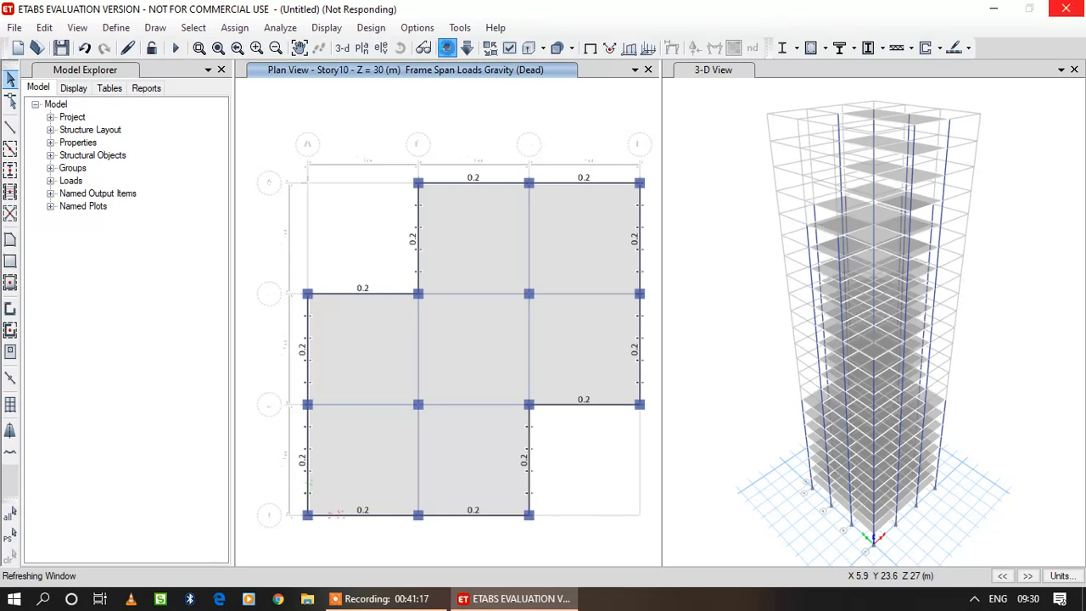
pyautogui.click(447, 48)
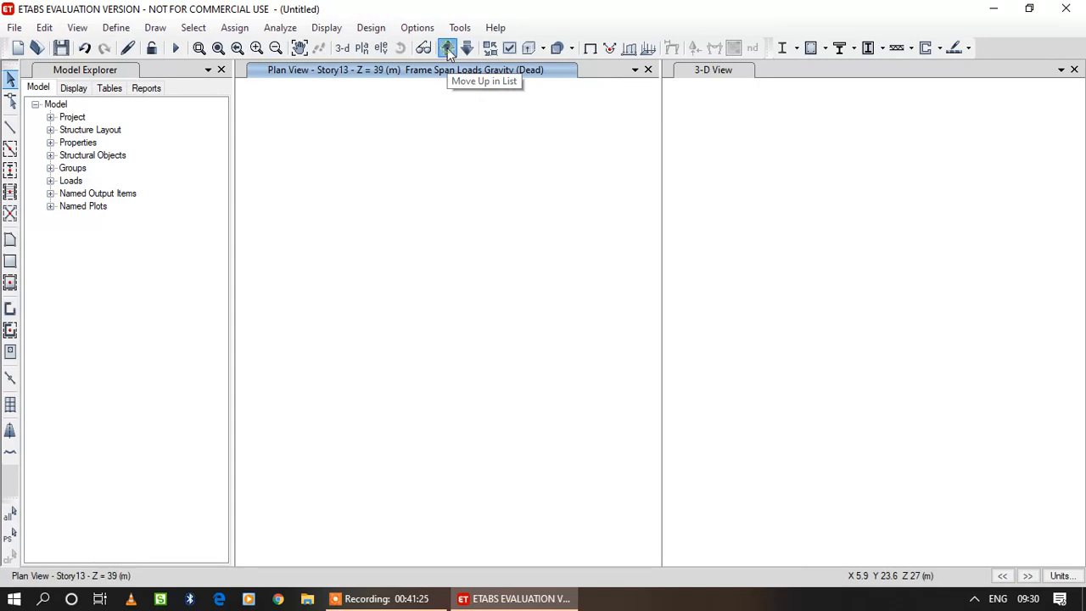
pyautogui.click(447, 47)
pyautogui.click(447, 47)
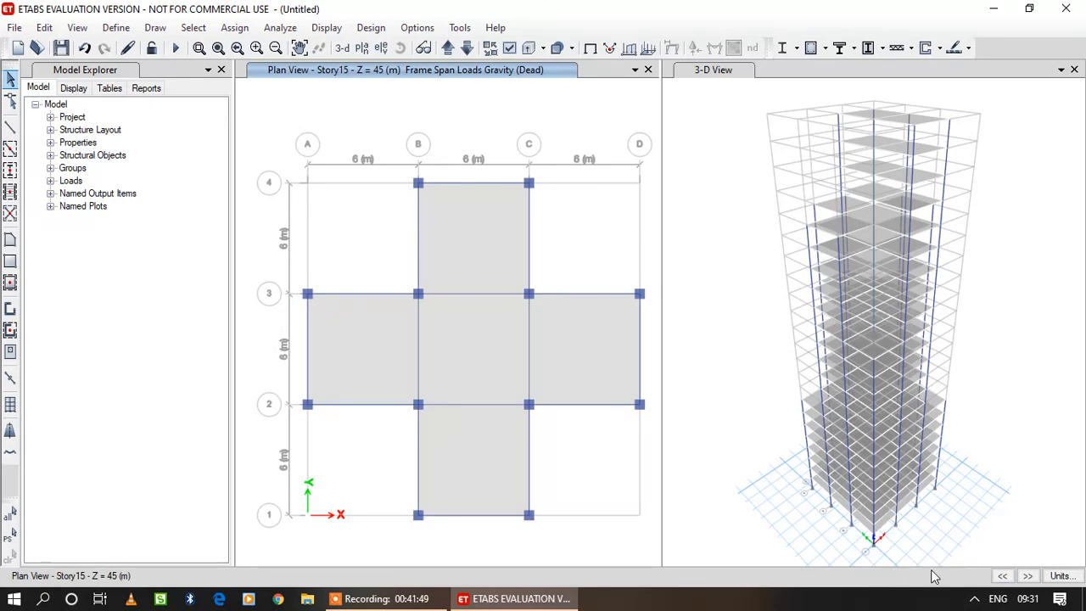
# Open the plan view selection while Story15 is displayed.
pyautogui.click(334, 28)
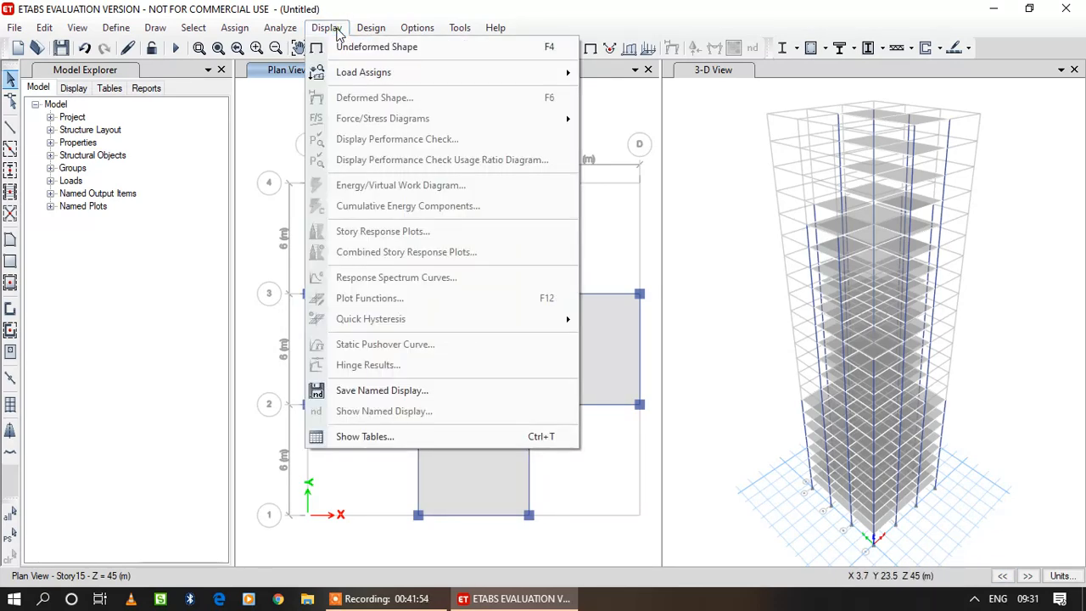
pyautogui.click(337, 32)
pyautogui.click(334, 28)
pyautogui.click(360, 48)
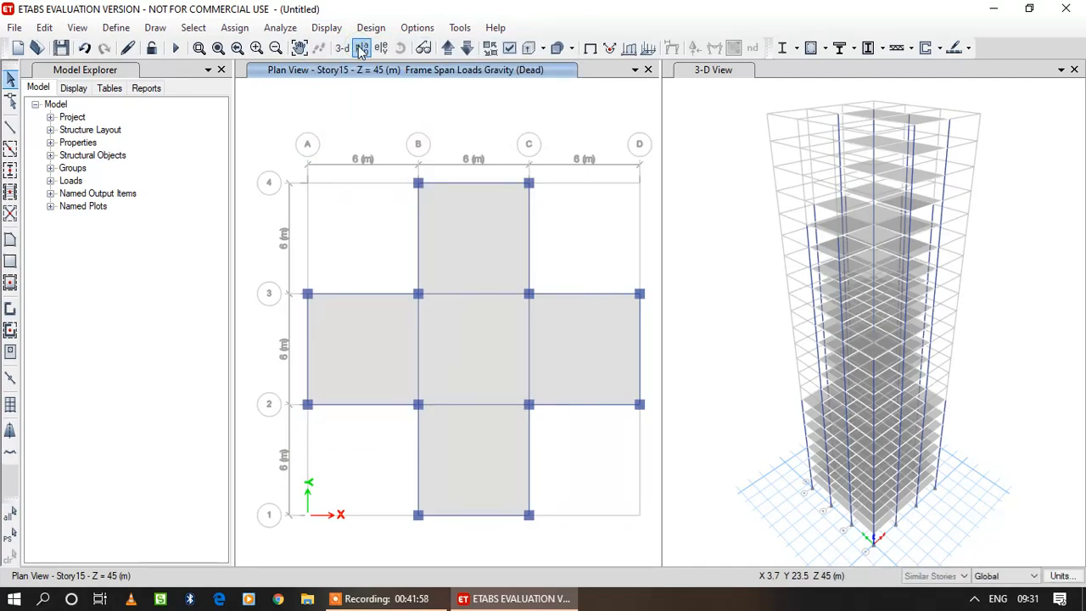
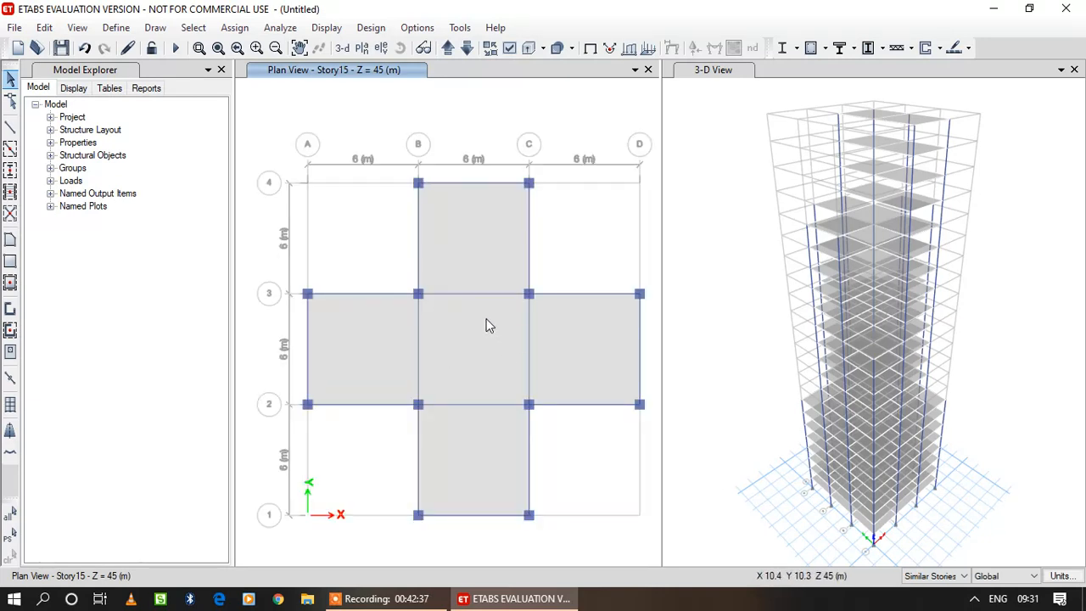
# Assign a uniform 0.2 kN/m Gravity Dead load to the cross-shaped outline's perimeter beams on Story15 and its similar stories, replacing existing loads.
pyautogui.click(418, 223)
pyautogui.click(464, 183)
pyautogui.click(529, 223)
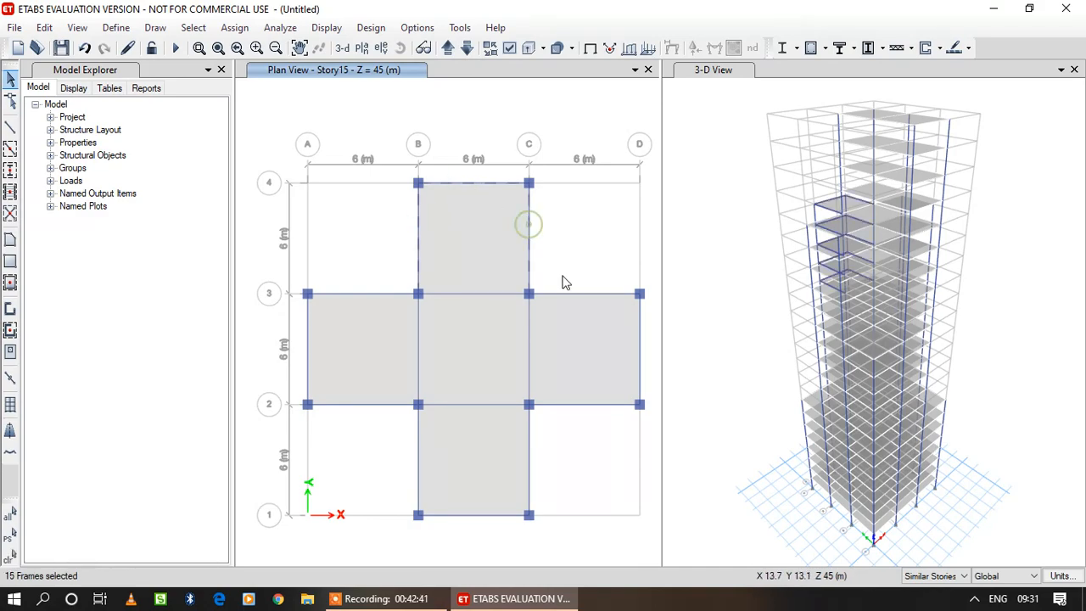
pyautogui.click(637, 327)
pyautogui.click(606, 405)
pyautogui.click(529, 457)
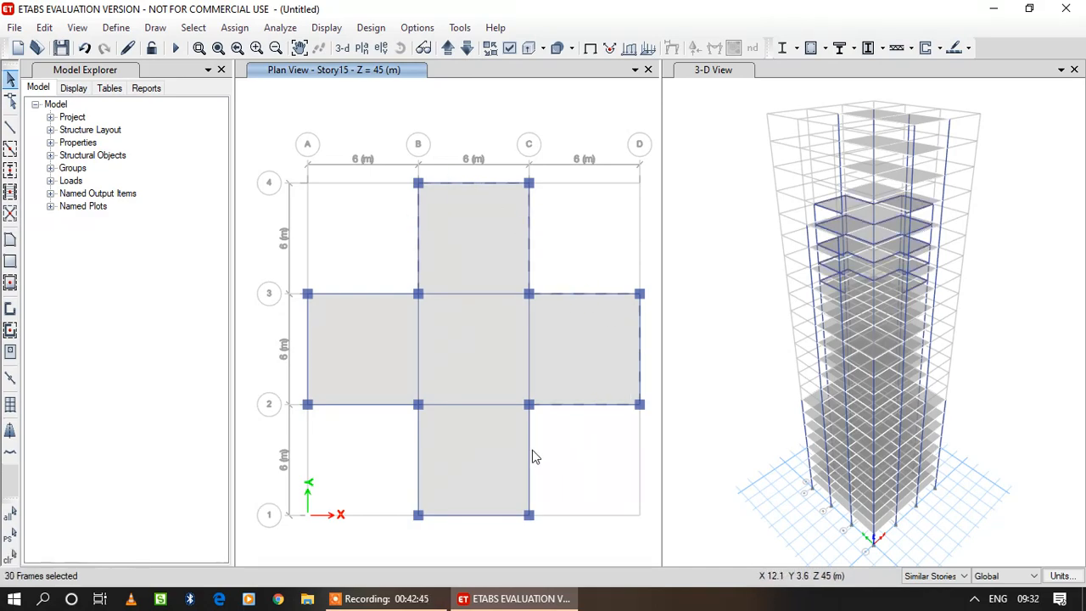
pyautogui.click(509, 514)
pyautogui.click(417, 466)
pyautogui.click(381, 405)
pyautogui.click(307, 348)
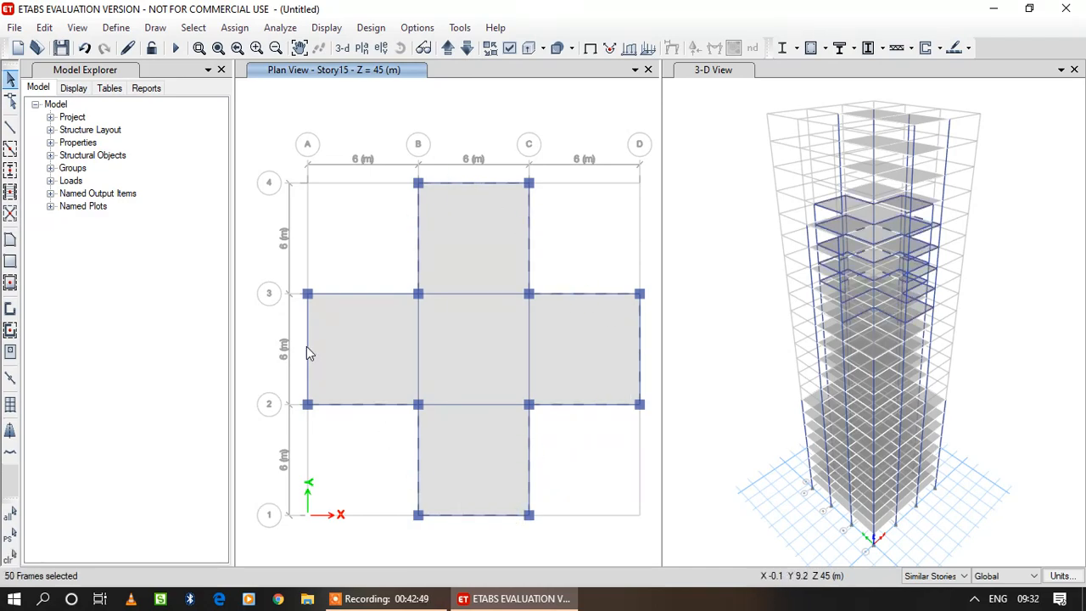
pyautogui.click(363, 295)
pyautogui.click(234, 27)
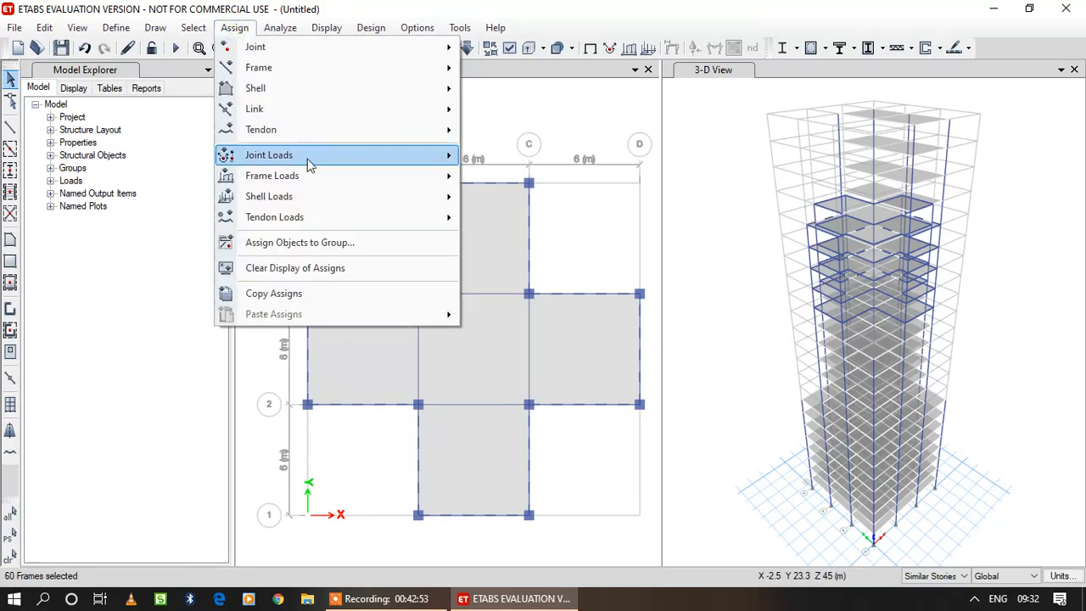
pyautogui.moveTo(271, 176)
pyautogui.click(521, 196)
pyautogui.click(701, 427)
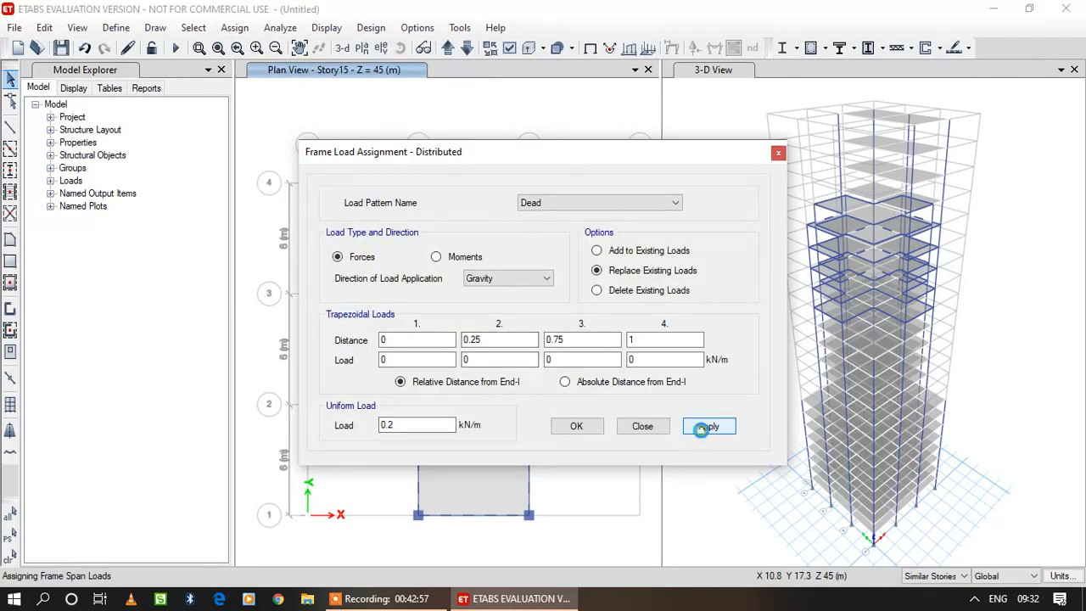
pyautogui.click(572, 427)
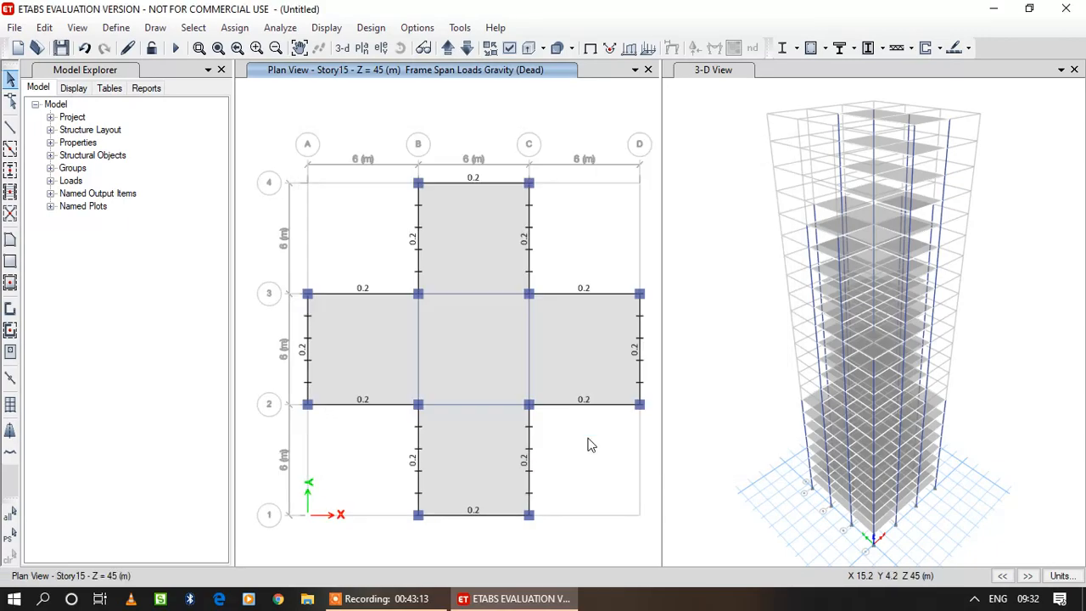
# Check the Dead frame span loads in plan view from Story16 up to Story20.
pyautogui.click(447, 48)
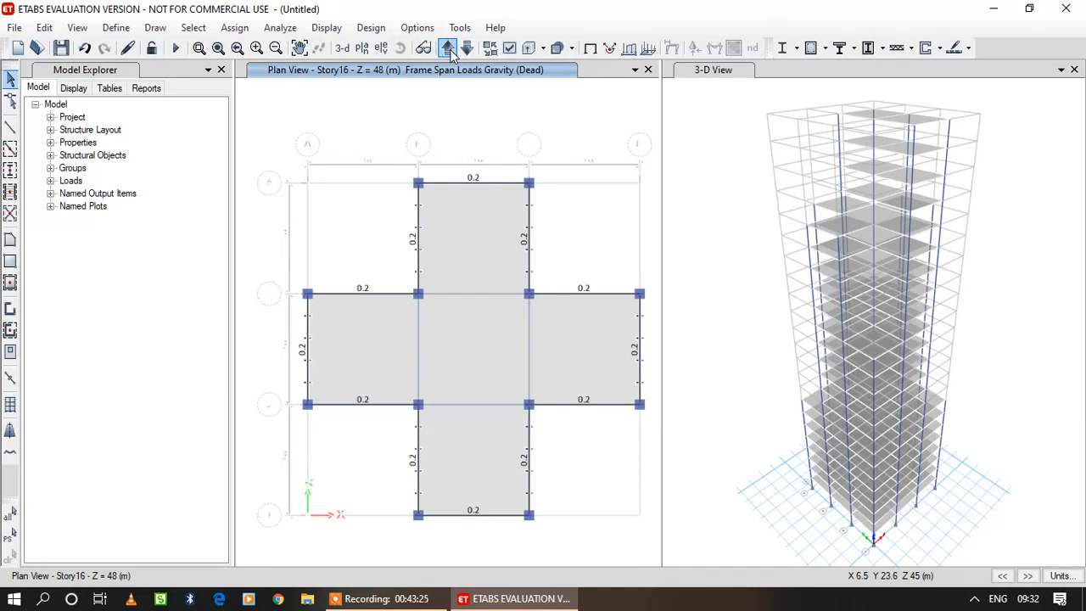
pyautogui.click(448, 49)
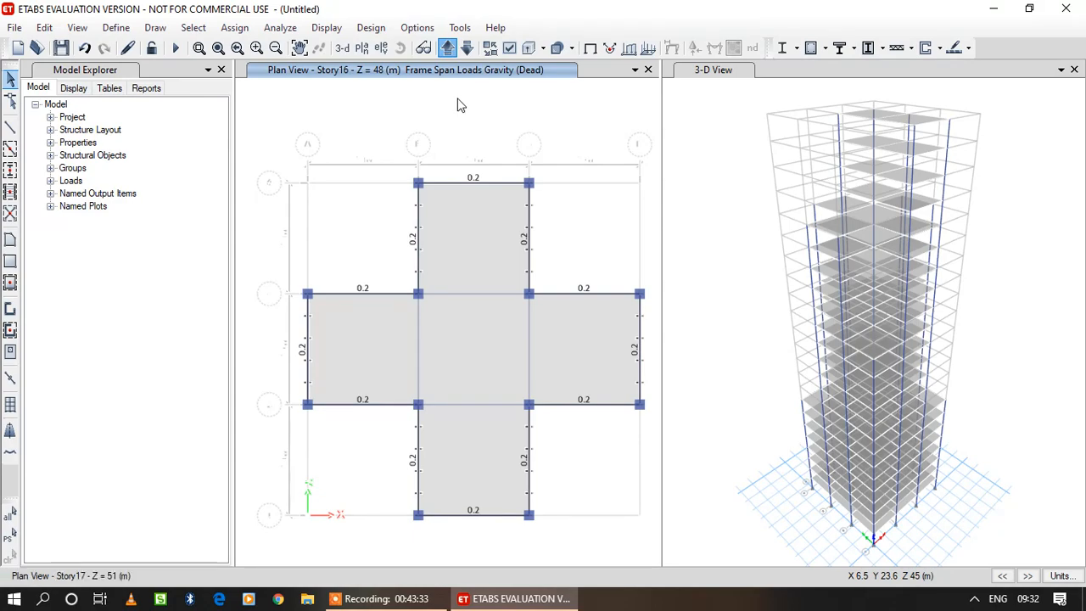
pyautogui.click(448, 48)
pyautogui.click(448, 49)
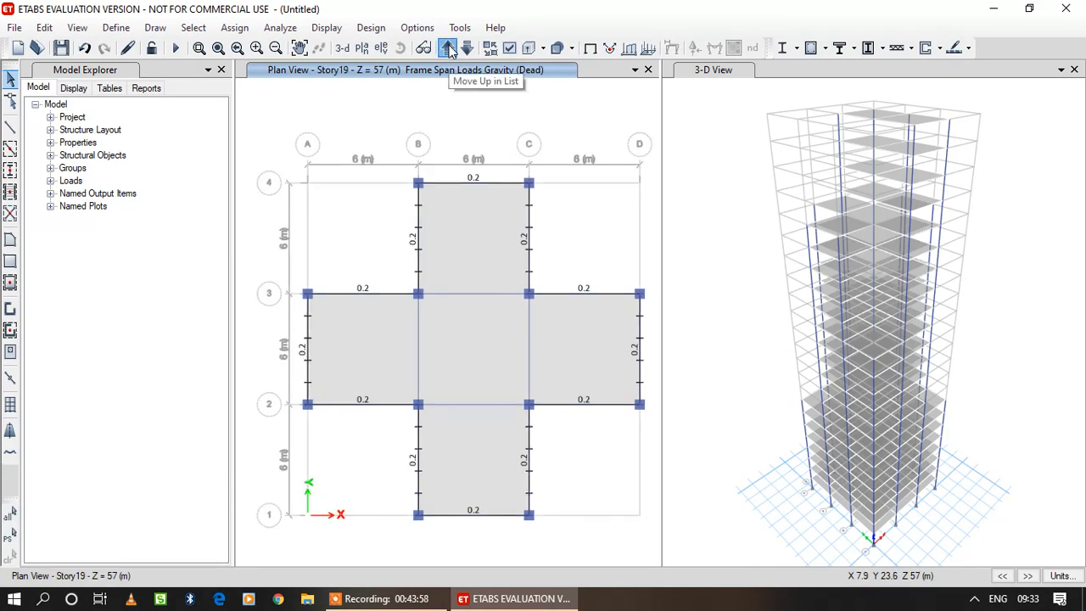
pyautogui.click(448, 48)
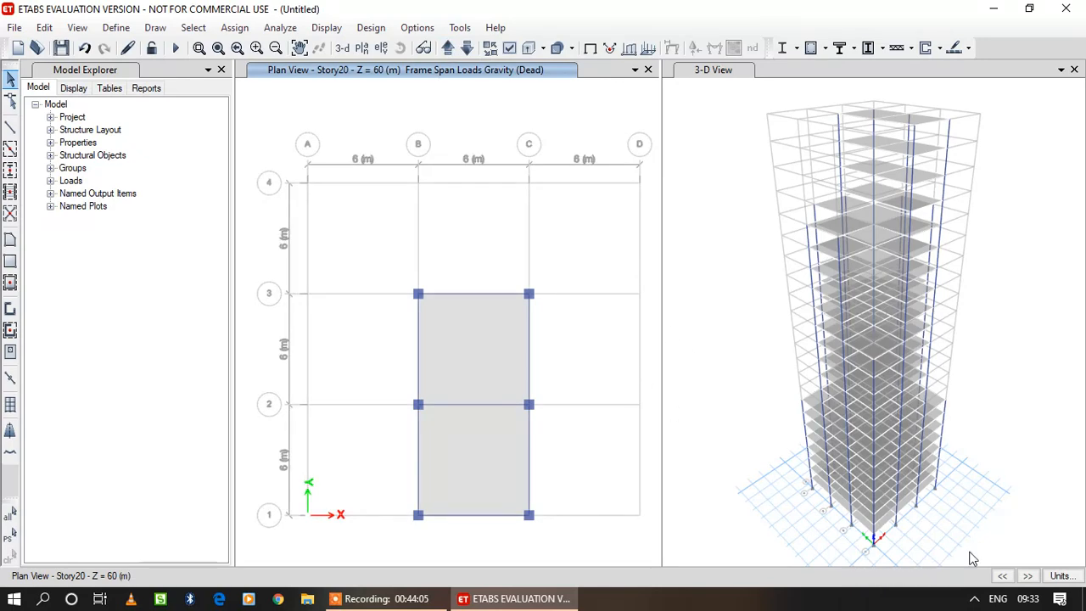
# Clear the load display and assign a uniform 0.2 kN/m Gravity Dead load to the perimeter beams on Story20 and its similar stories.
pyautogui.click(327, 32)
pyautogui.click(365, 47)
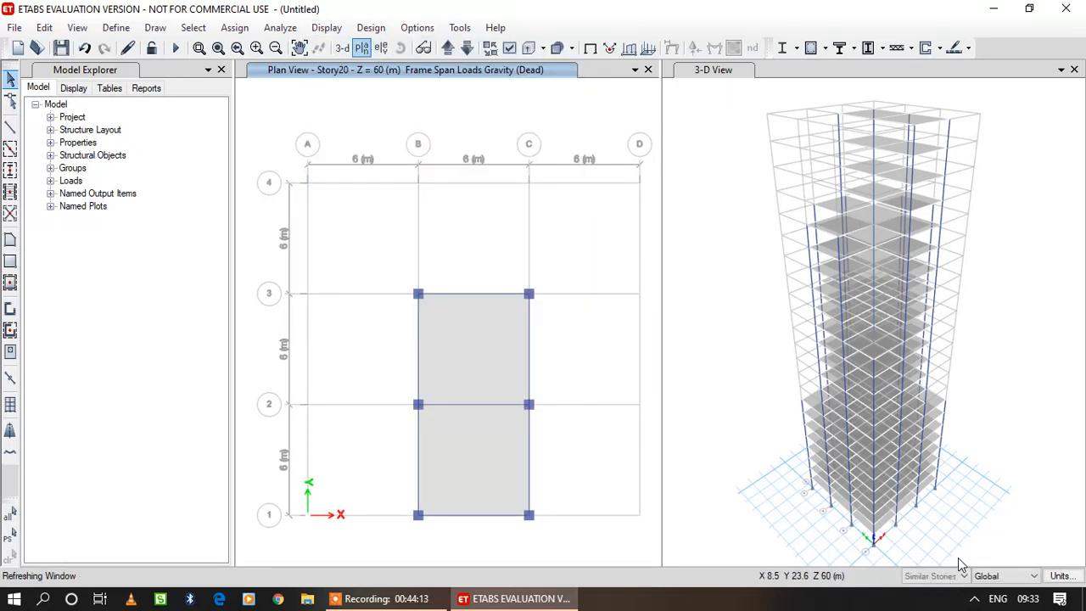
pyautogui.click(493, 294)
pyautogui.click(529, 329)
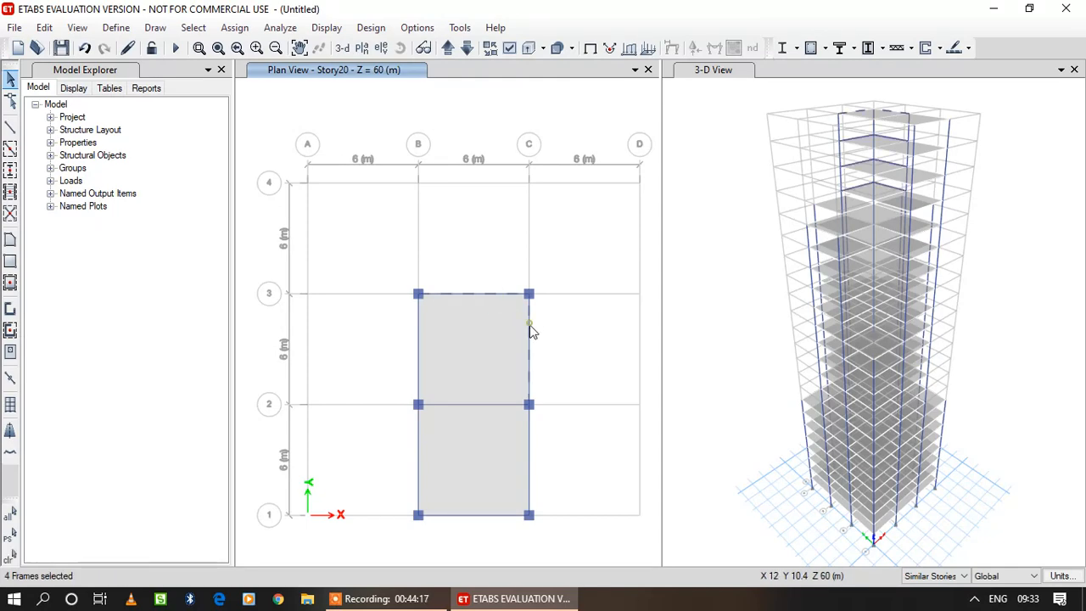
pyautogui.click(529, 457)
pyautogui.click(505, 515)
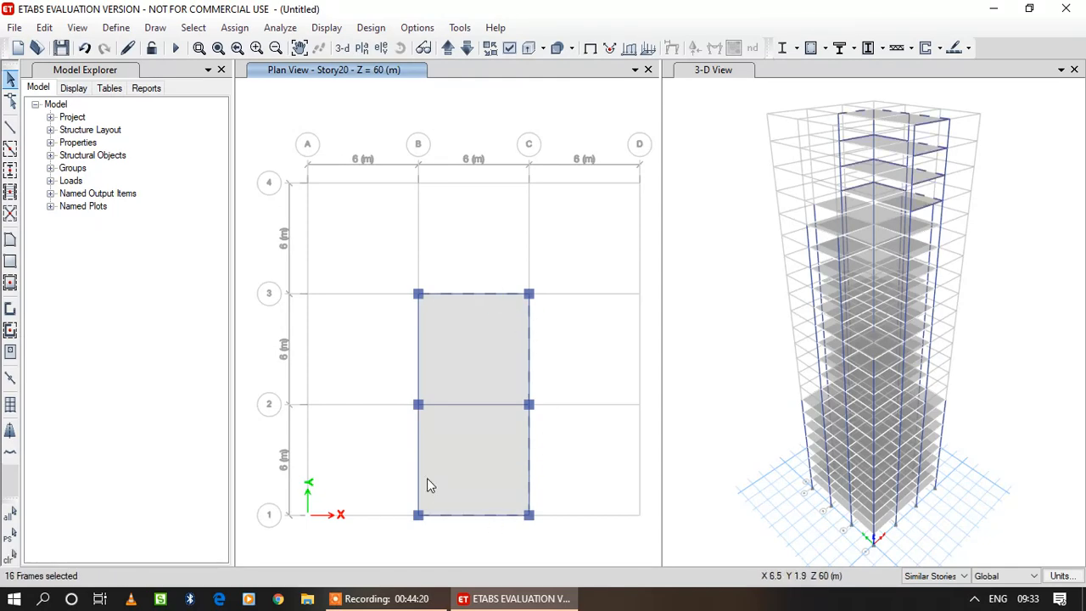
pyautogui.click(419, 363)
pyautogui.click(234, 27)
pyautogui.moveTo(283, 176)
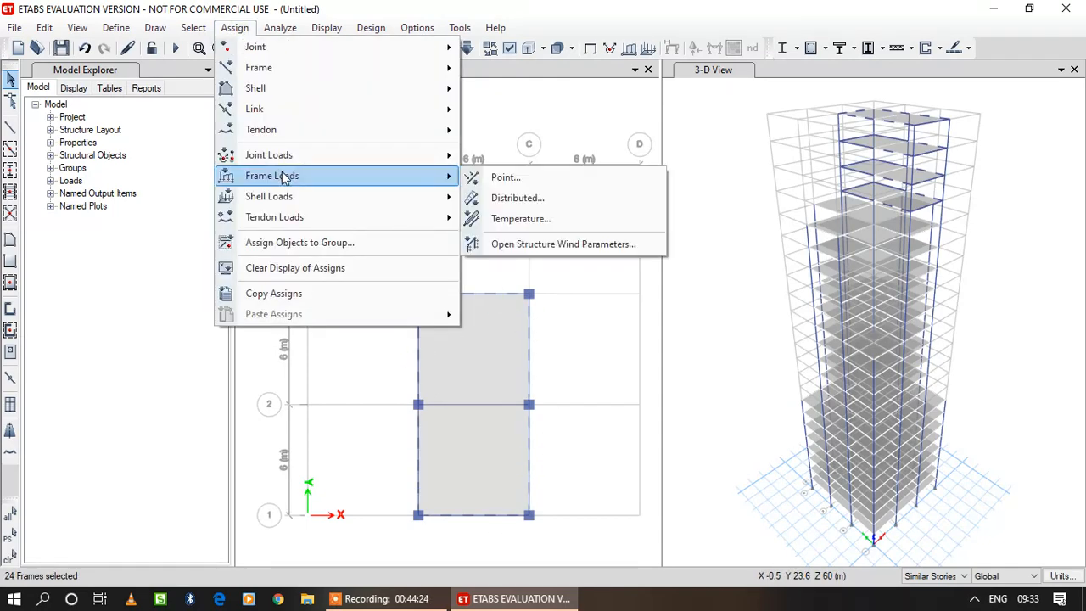
pyautogui.click(580, 199)
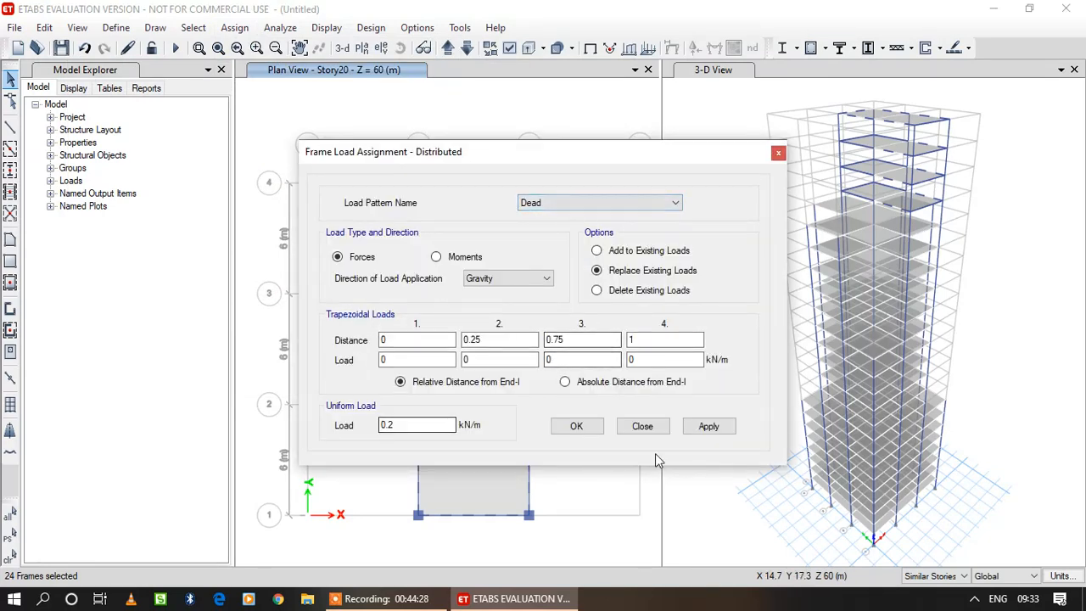
pyautogui.click(728, 427)
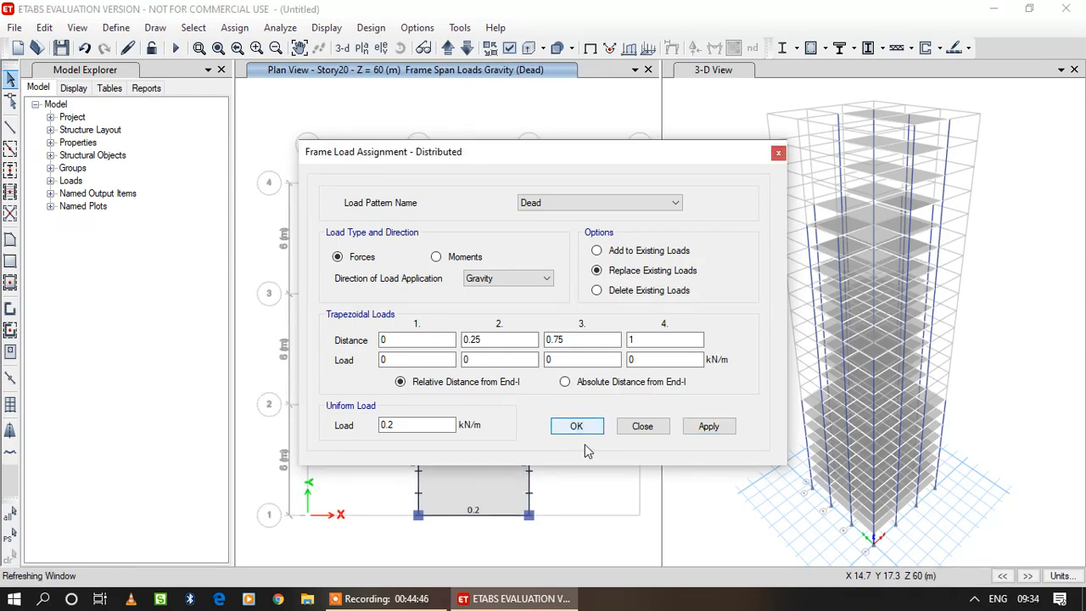
pyautogui.press('Return')
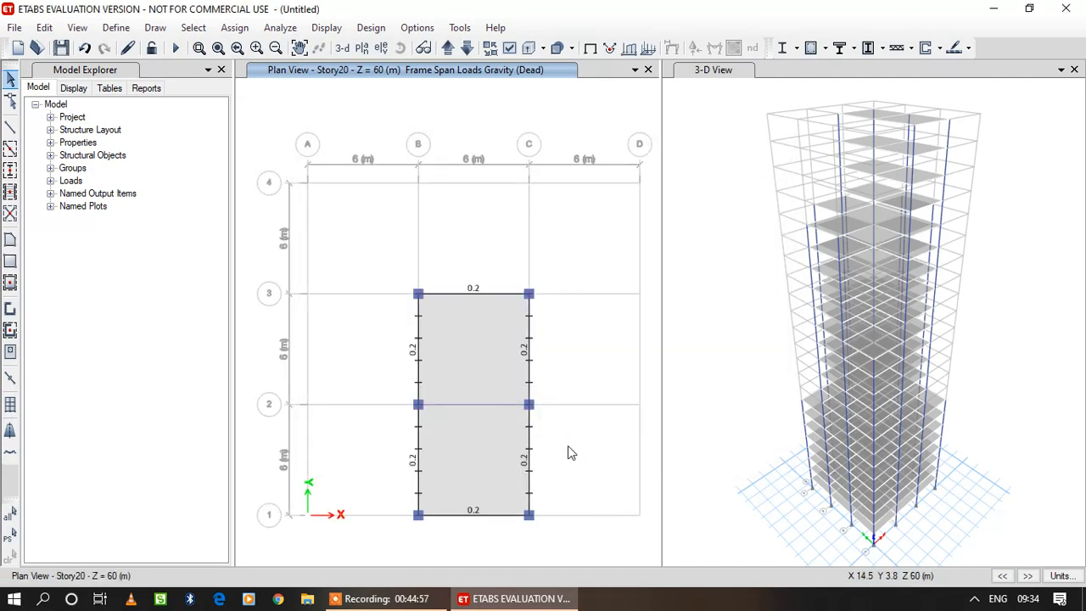
# Check the Dead frame span loads in plan view from Story21 up to Story23.
pyautogui.click(450, 49)
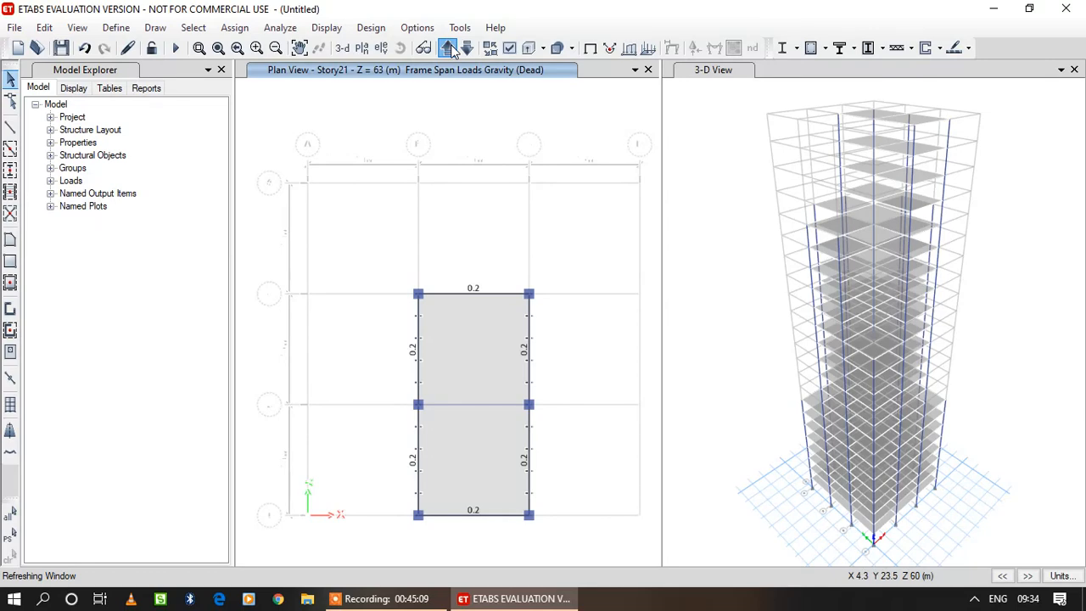
pyautogui.click(448, 49)
pyautogui.click(447, 48)
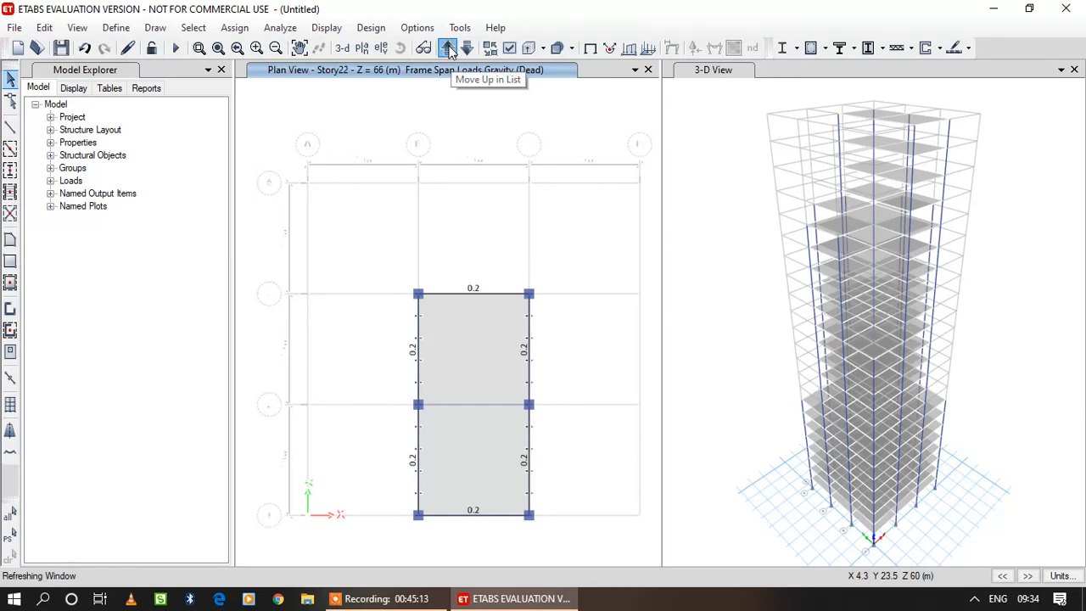
# Delete the existing Dead distributed loads from the rectangular outline's perimeter beams on Story23 and its similar stories.
pyautogui.click(494, 292)
pyautogui.click(530, 452)
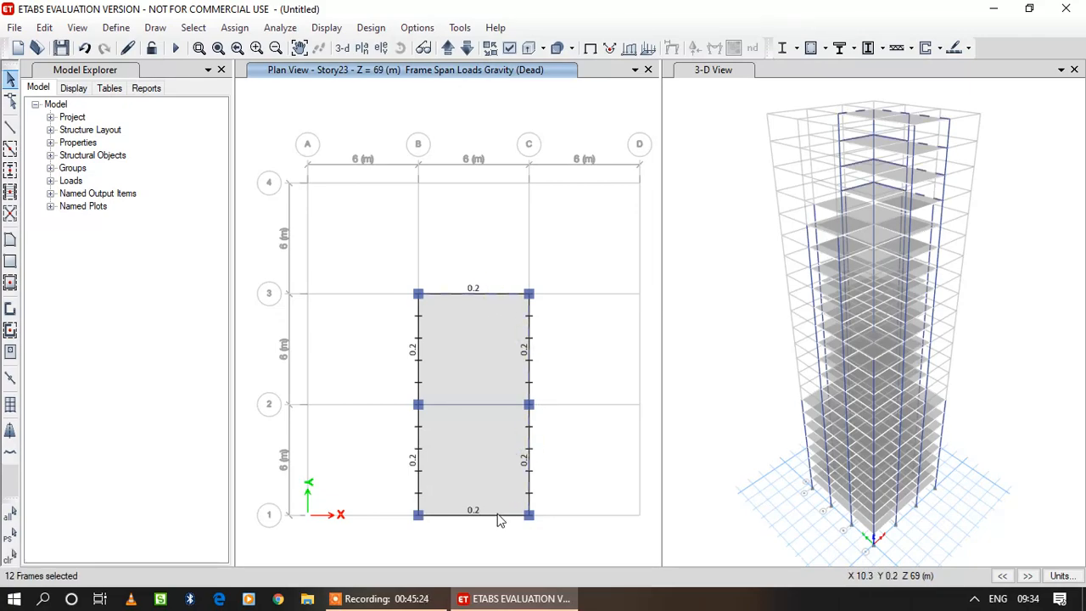
pyautogui.click(415, 458)
pyautogui.click(234, 27)
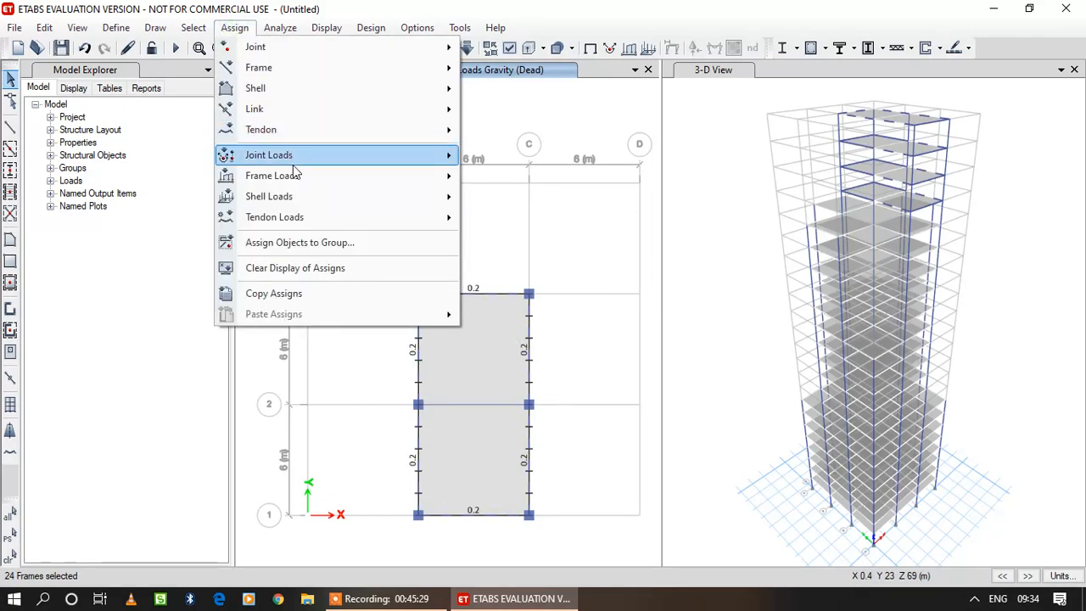
pyautogui.moveTo(280, 174)
pyautogui.click(523, 196)
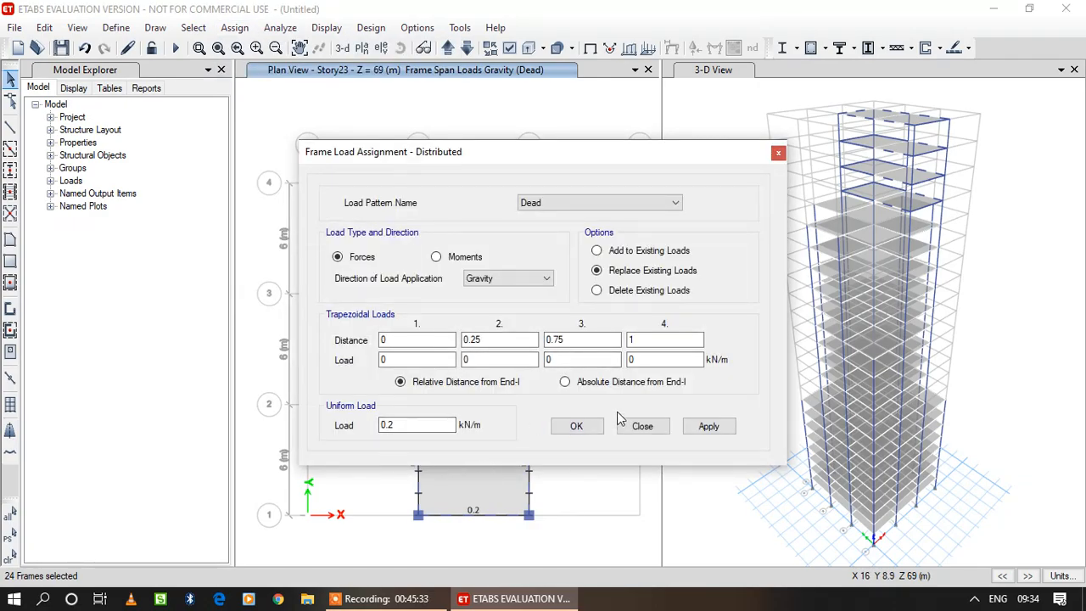
pyautogui.click(602, 290)
pyautogui.click(708, 425)
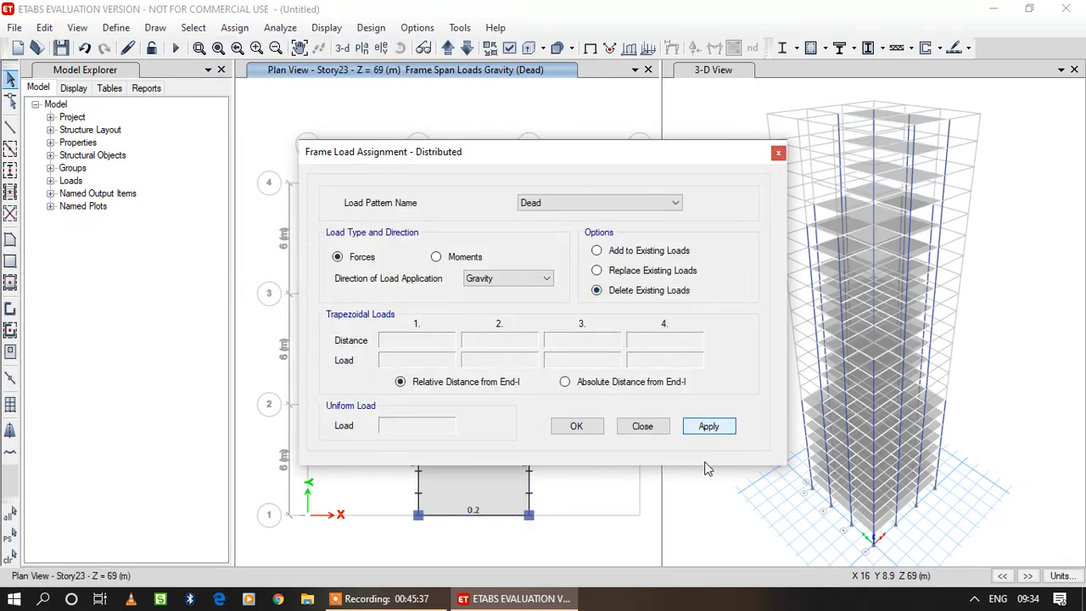
pyautogui.click(587, 431)
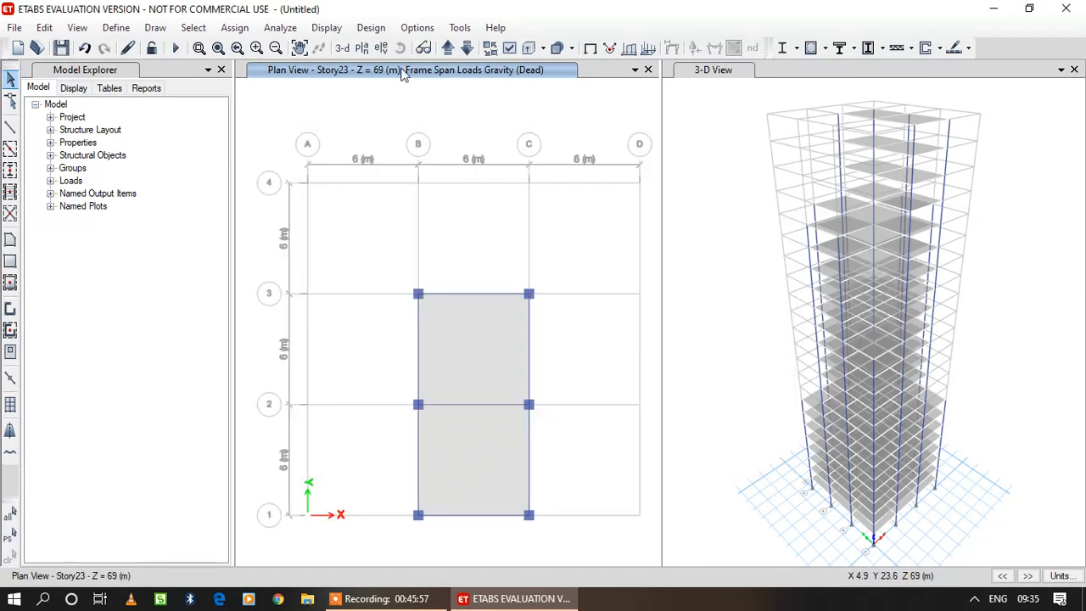
pyautogui.click(448, 48)
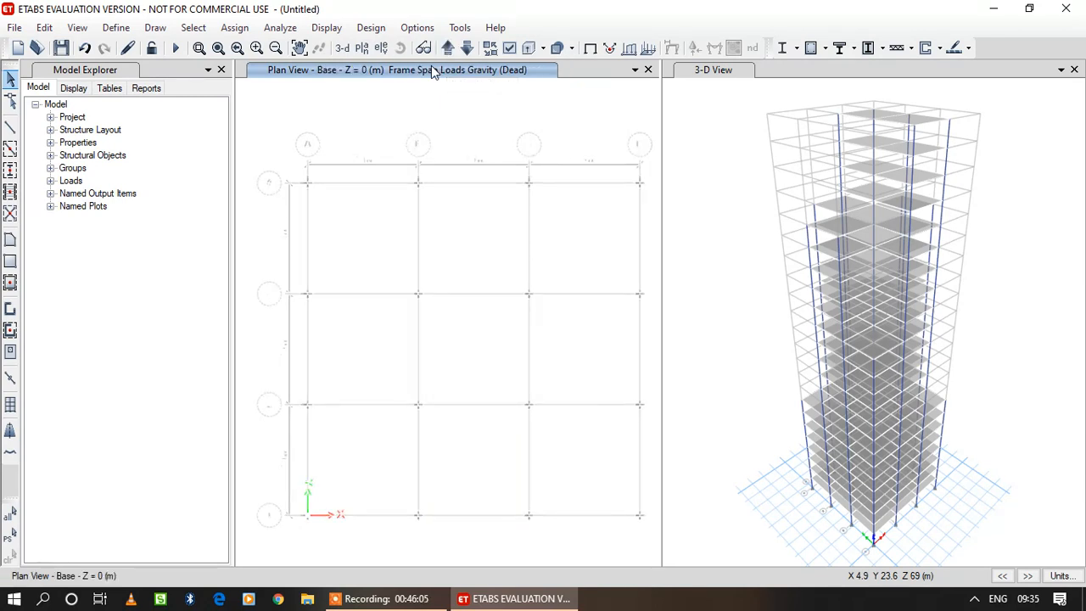
pyautogui.click(386, 599)
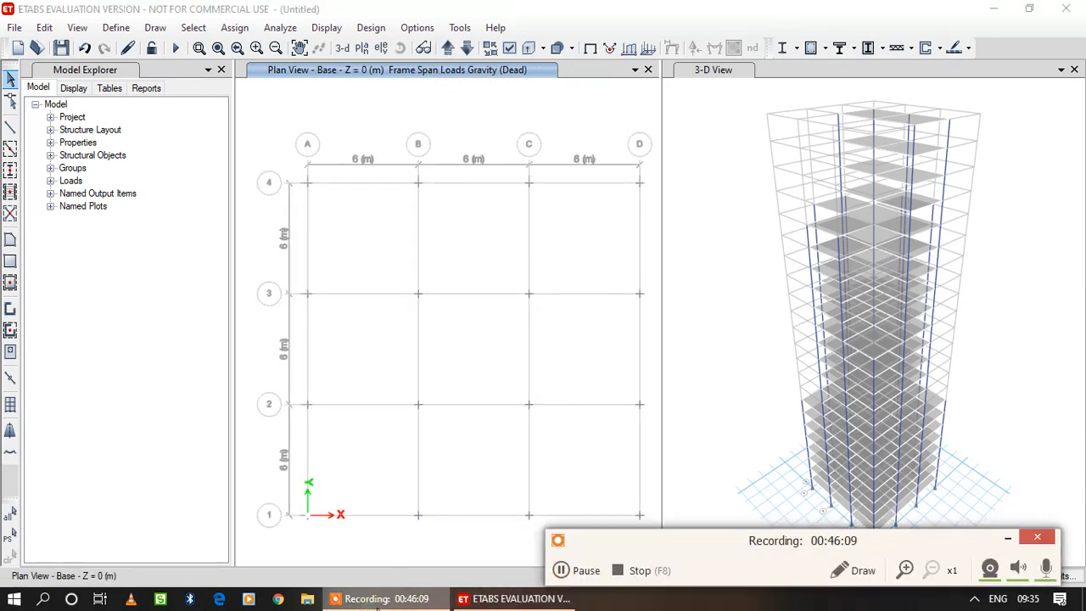
pyautogui.click(567, 577)
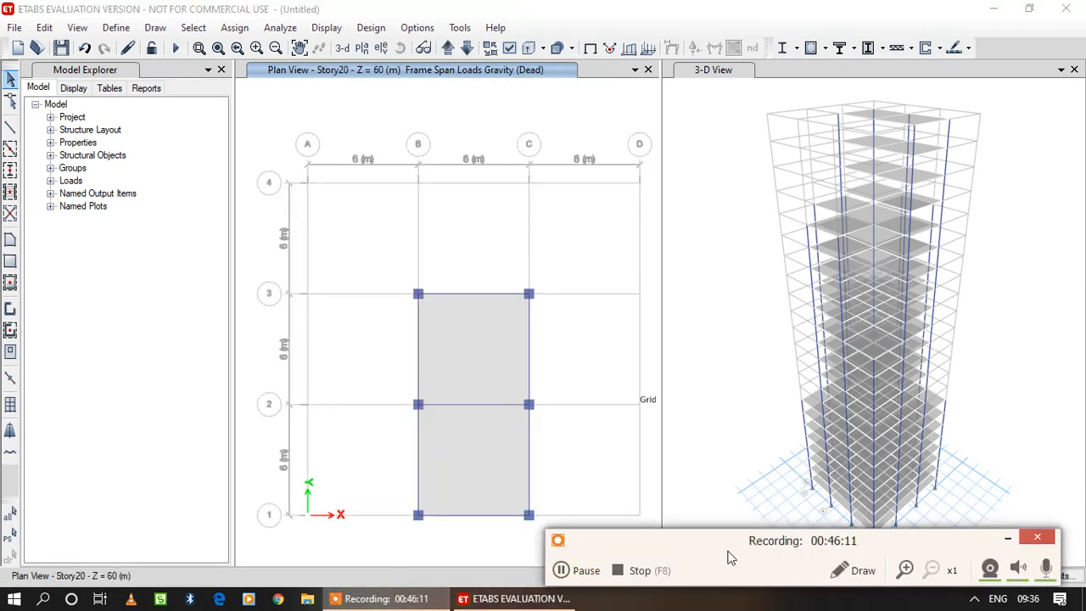
pyautogui.click(1007, 537)
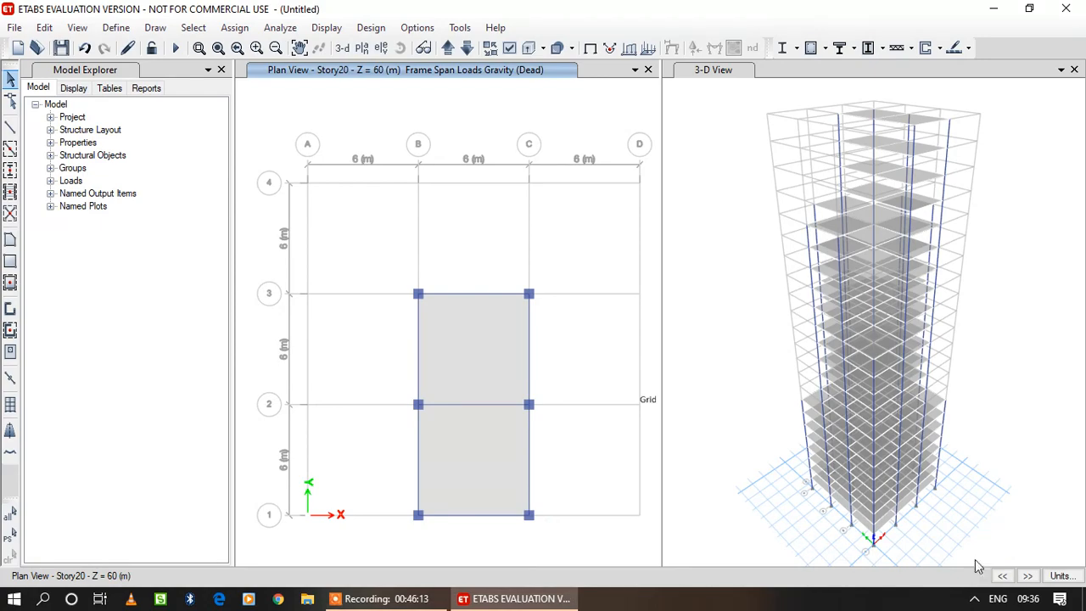
# Show the undeformed Story20 plan and assign a 0.2 kN/m uniform Gravity Dead load to its and similar stories' perimeter beams, replacing existing loads.
pyautogui.click(331, 28)
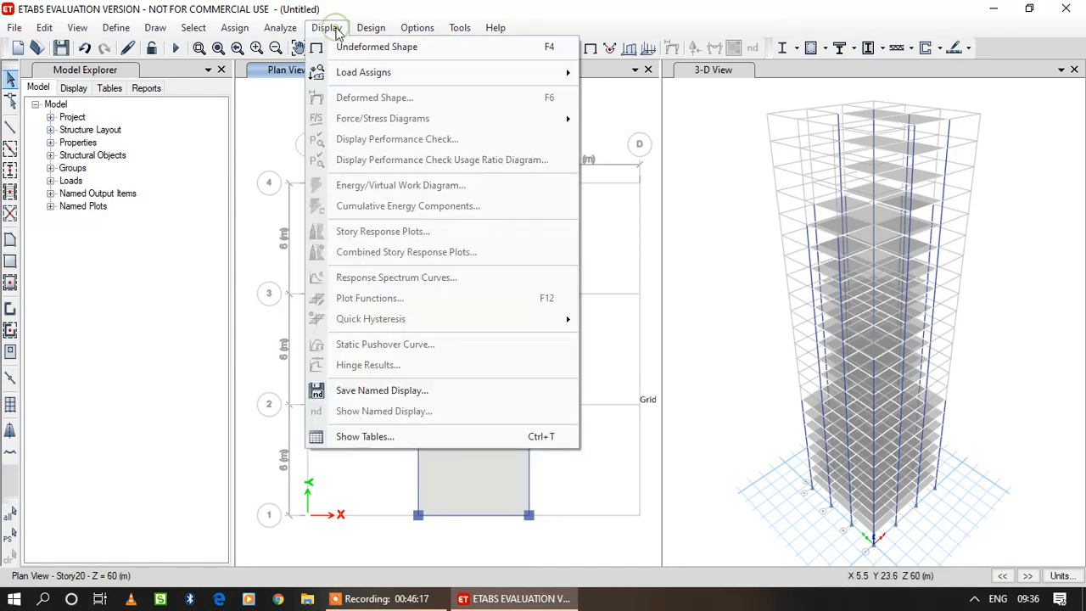
pyautogui.click(334, 31)
pyautogui.click(318, 31)
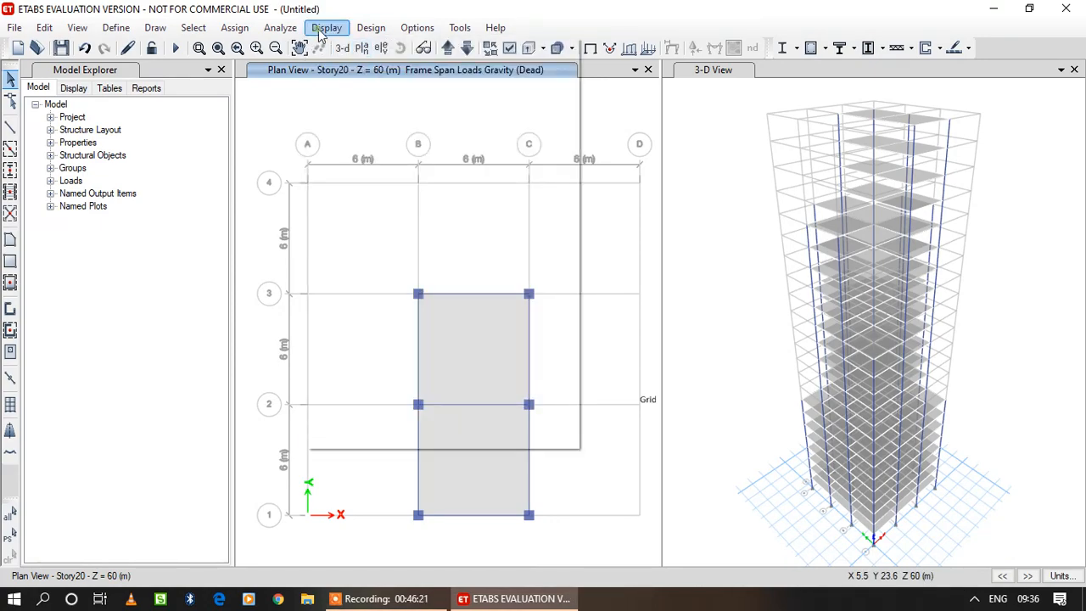
pyautogui.click(348, 45)
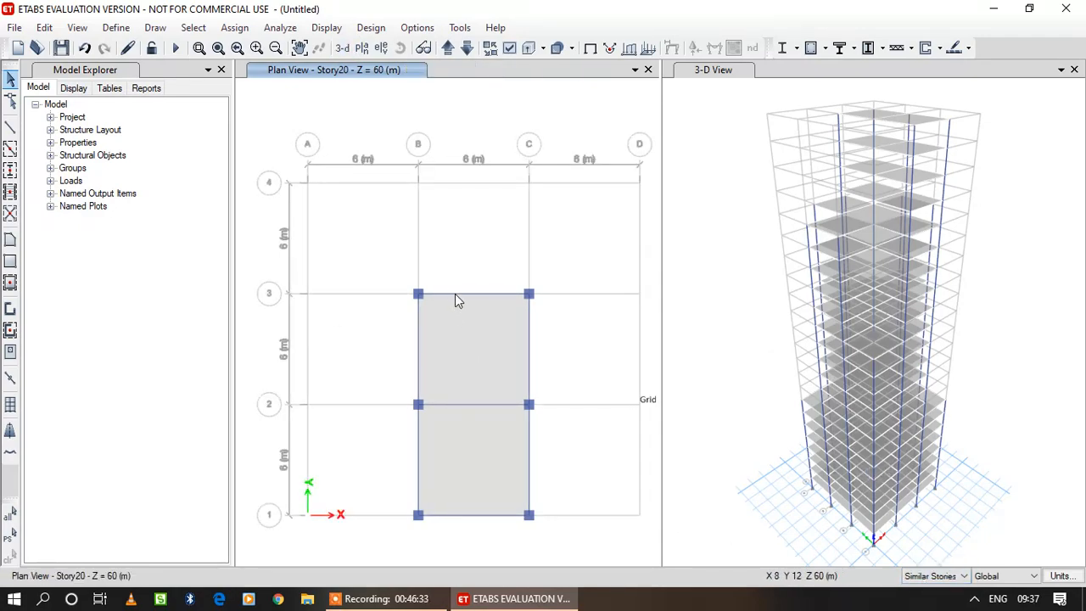
pyautogui.click(454, 294)
pyautogui.click(528, 348)
pyautogui.click(528, 455)
pyautogui.click(420, 483)
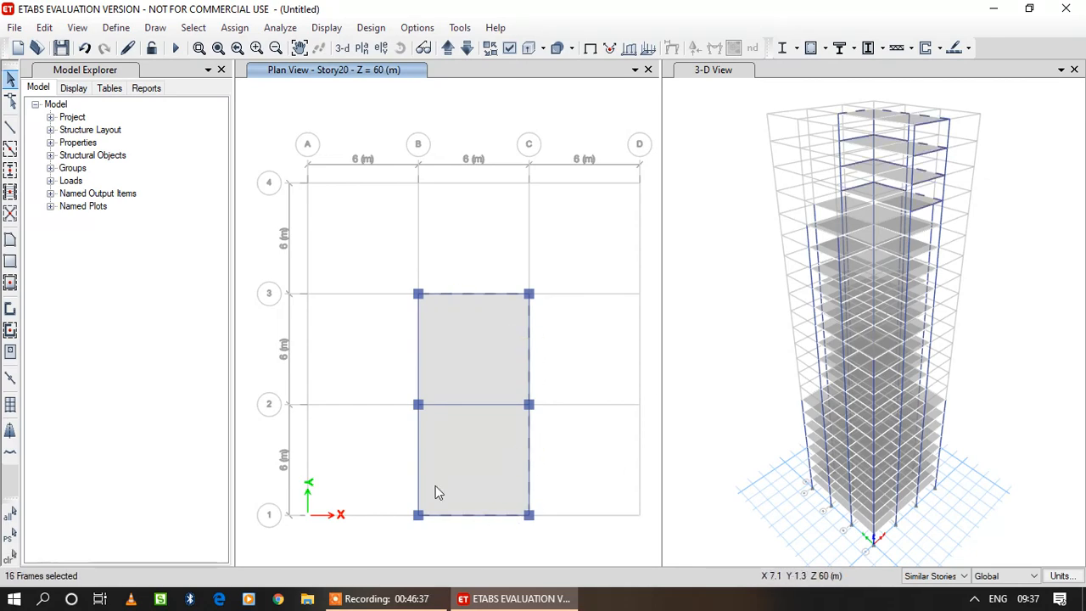
pyautogui.click(420, 350)
pyautogui.click(422, 343)
pyautogui.click(235, 31)
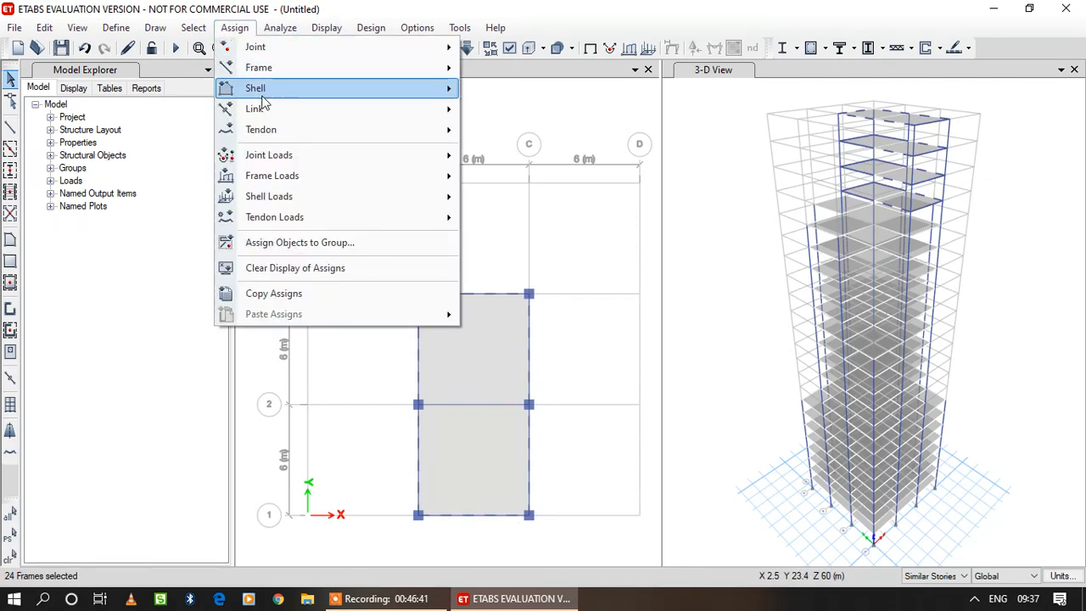
pyautogui.click(545, 201)
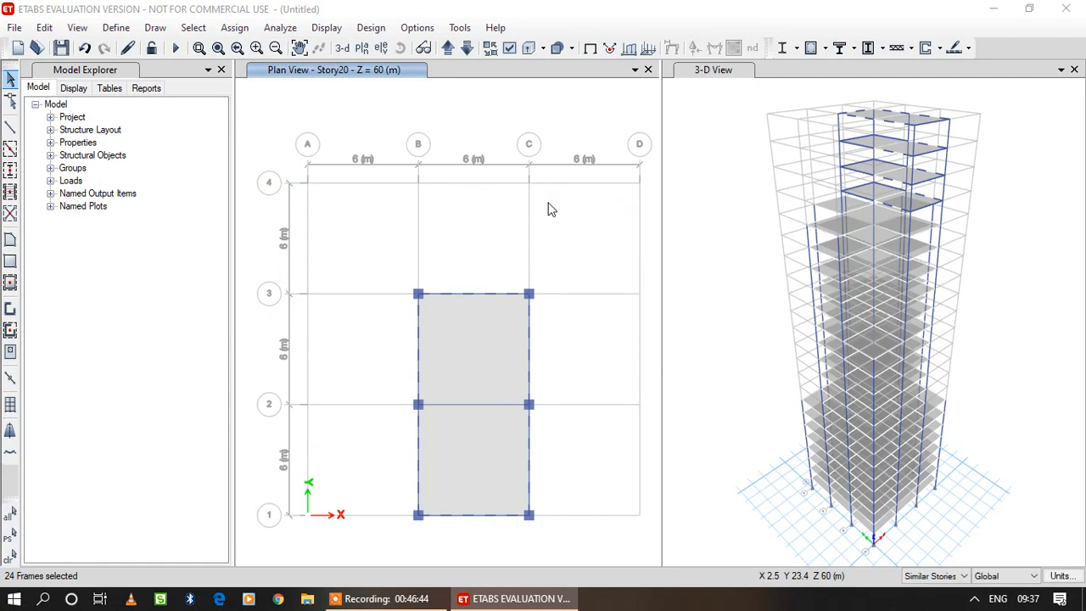
pyautogui.click(709, 426)
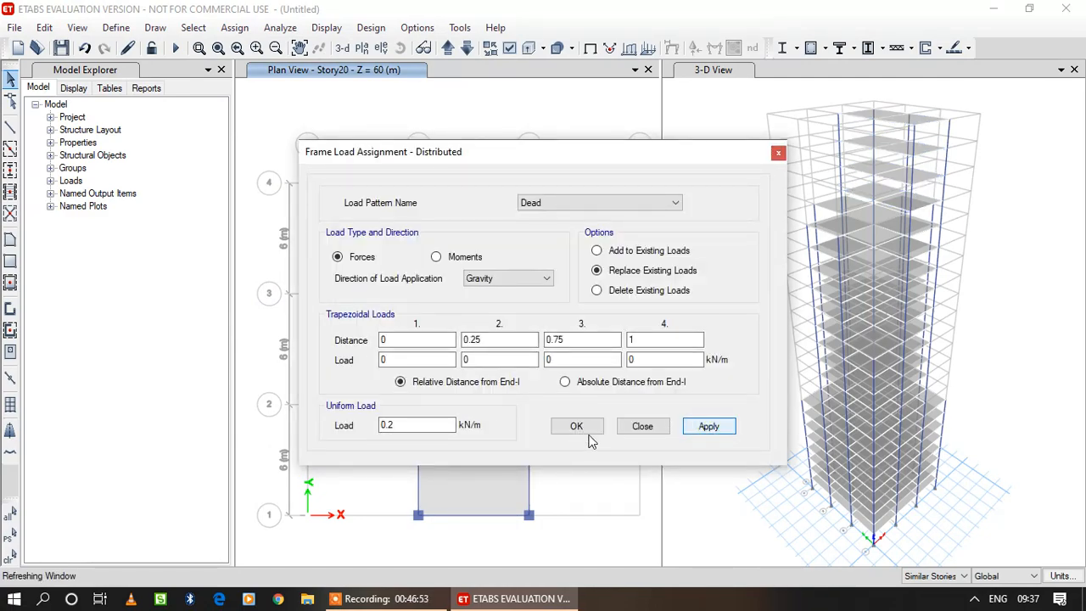
pyautogui.click(584, 432)
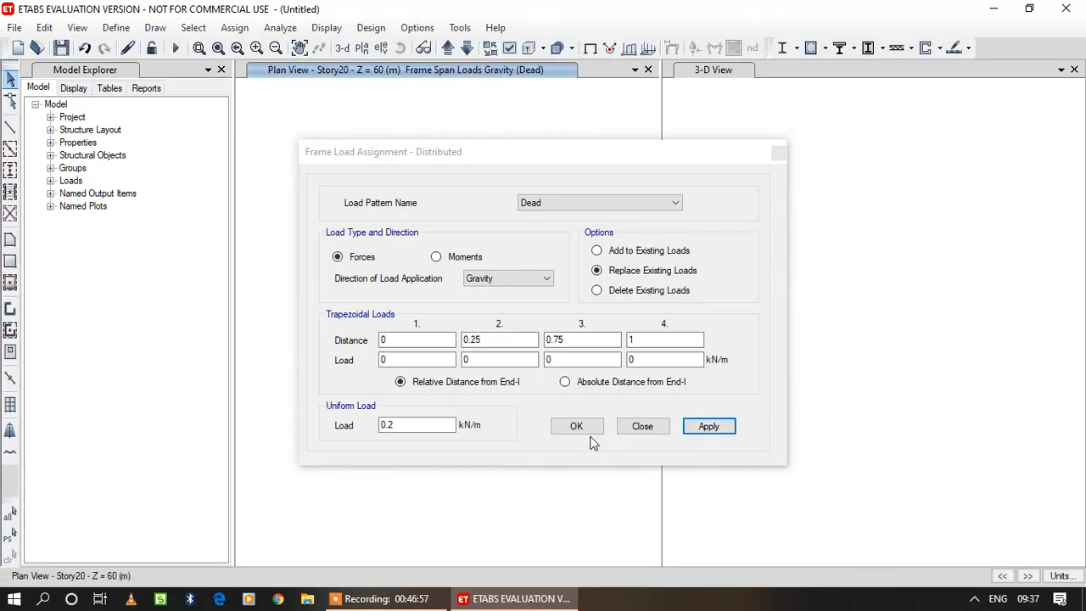
# Bring up the undeformed Story23 plan and limit the editing scope to One Story.
pyautogui.click(448, 49)
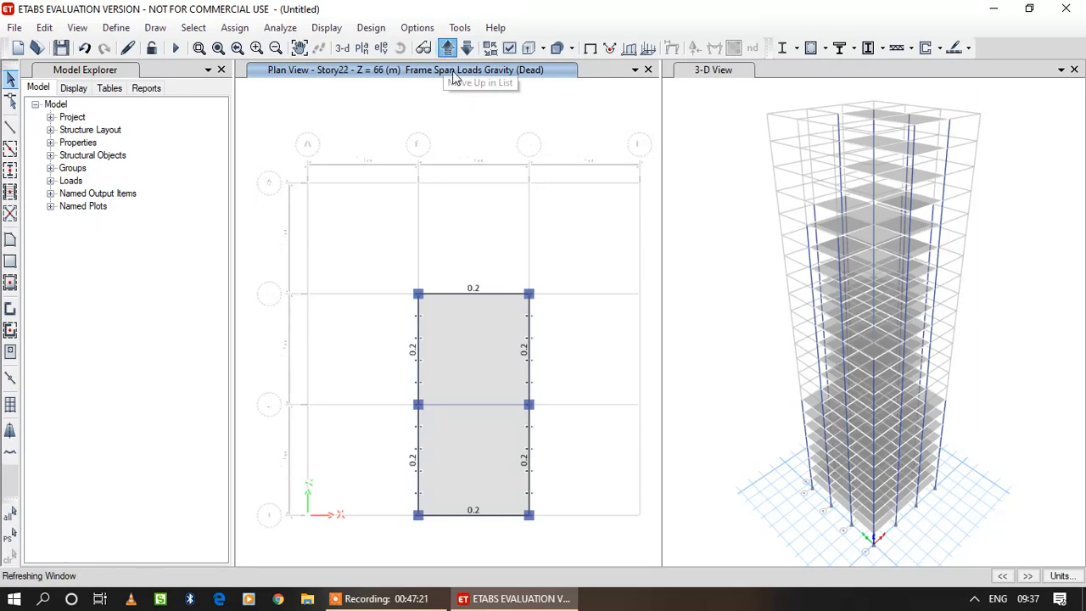
pyautogui.click(326, 27)
pyautogui.click(346, 48)
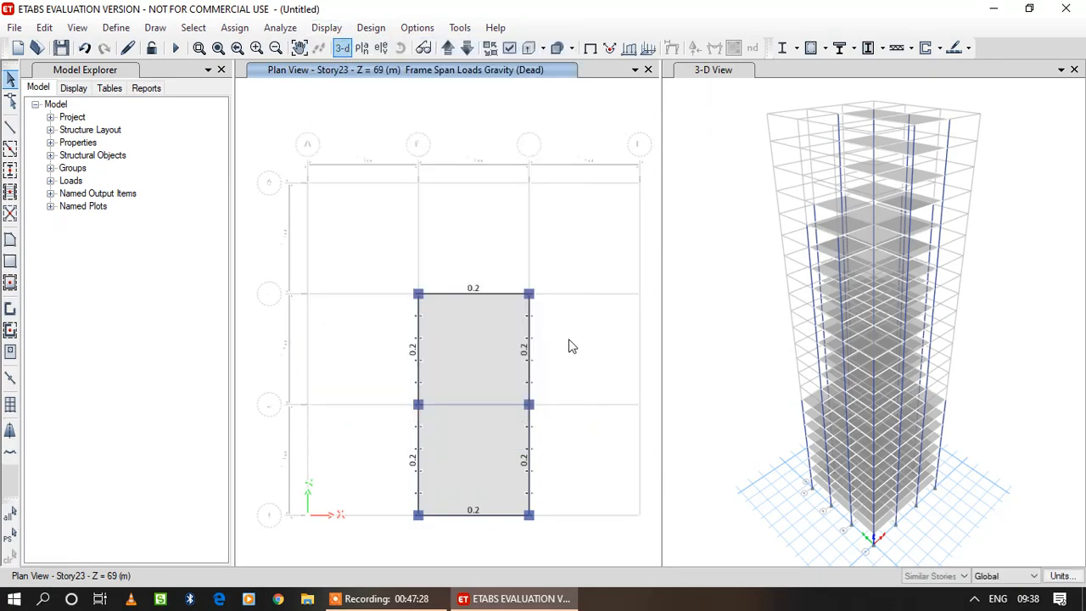
pyautogui.click(933, 576)
pyautogui.click(937, 541)
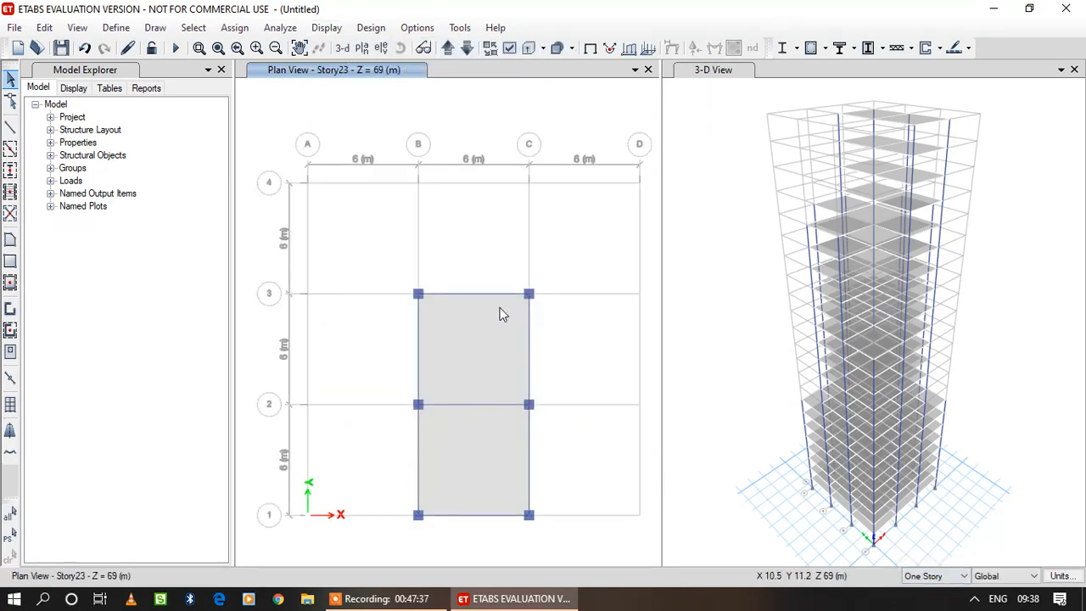
# Delete the existing Dead distributed loads from all perimeter beams of the Story23 slab only.
pyautogui.click(508, 515)
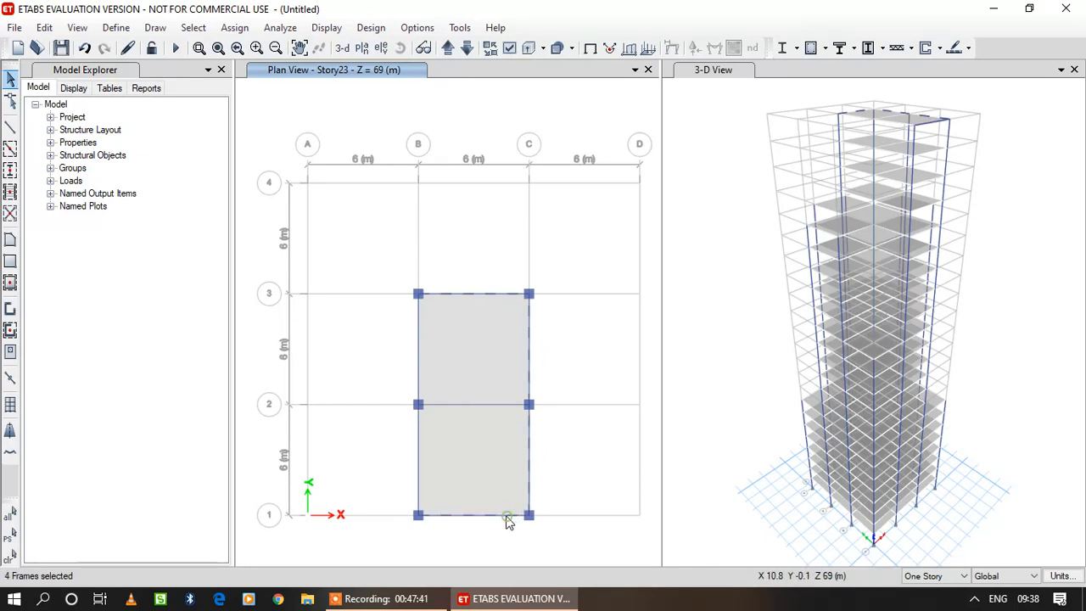
pyautogui.click(414, 456)
pyautogui.click(418, 431)
pyautogui.click(418, 371)
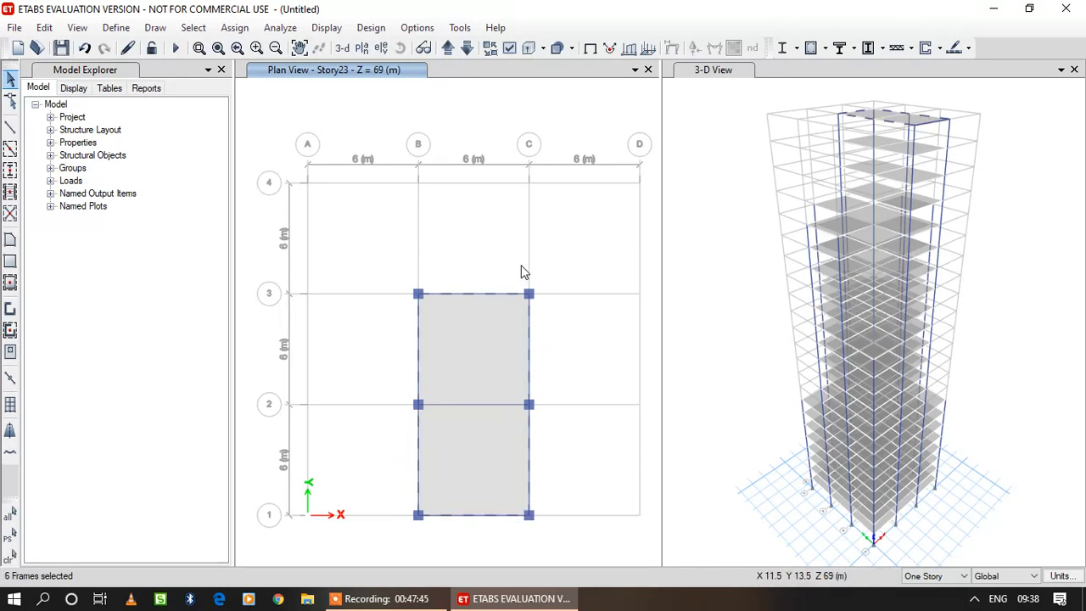
pyautogui.click(234, 27)
pyautogui.moveTo(271, 176)
pyautogui.click(518, 198)
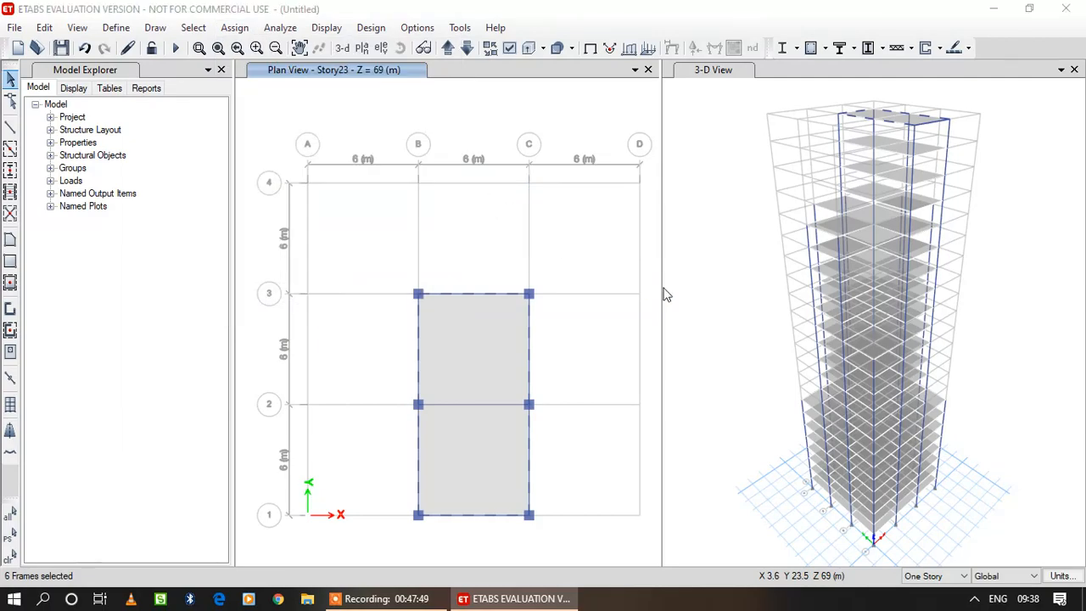
pyautogui.click(640, 291)
pyautogui.click(708, 427)
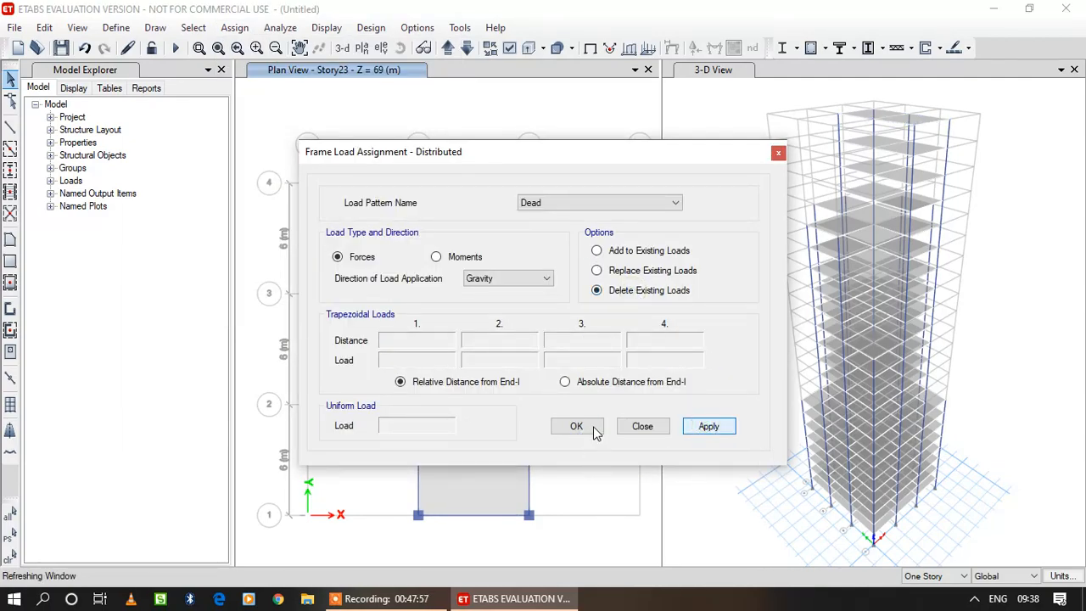
pyautogui.click(578, 427)
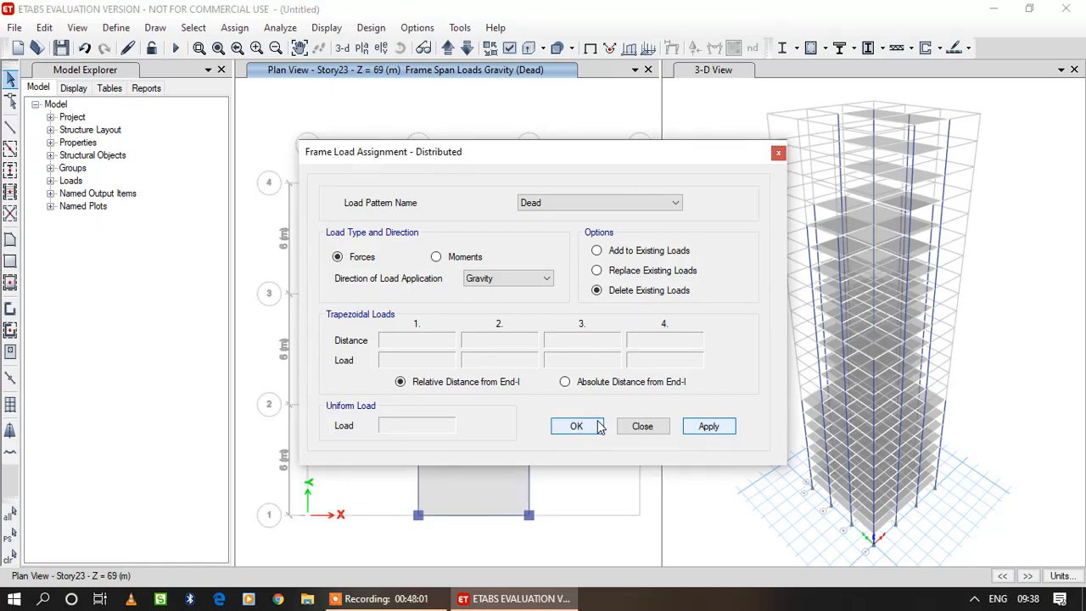
pyautogui.click(600, 427)
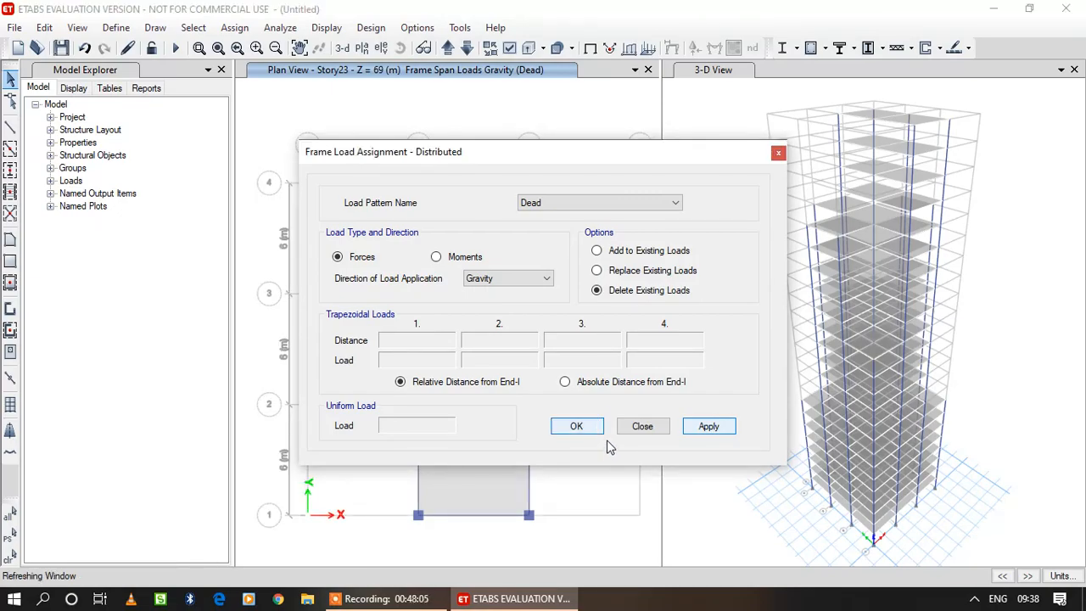
# Check the Dead frame span loads on Story22 and Story23, and display the undeformed Base plan.
pyautogui.click(468, 48)
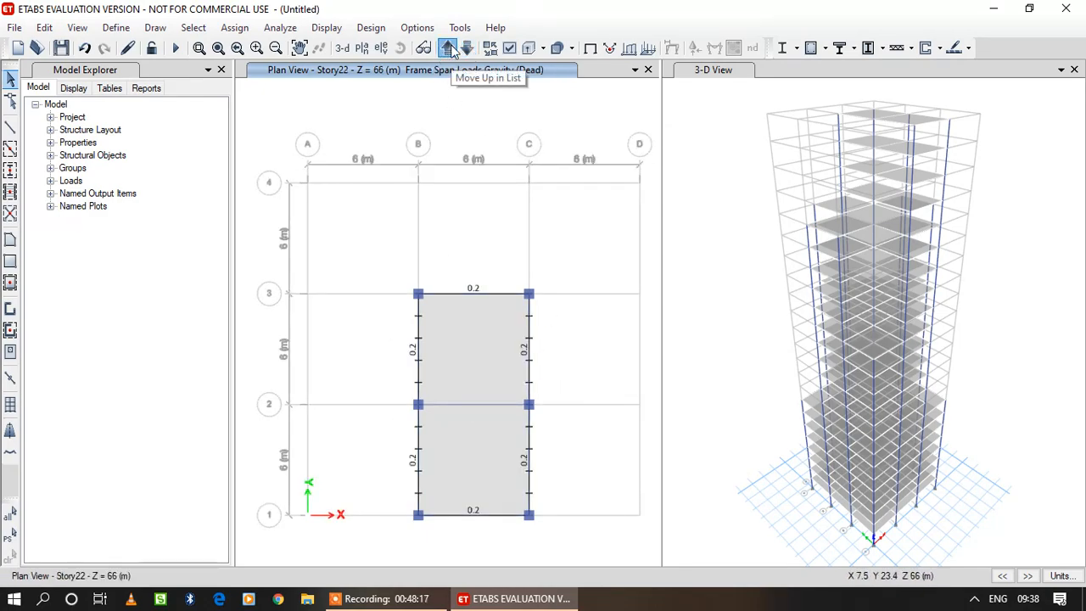
pyautogui.click(450, 49)
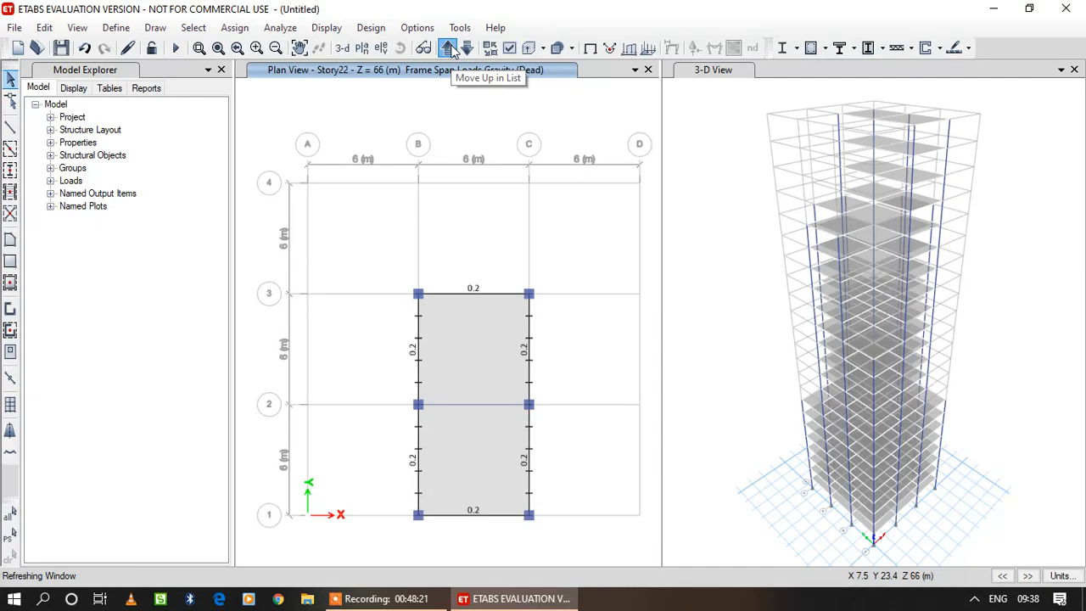
pyautogui.click(453, 52)
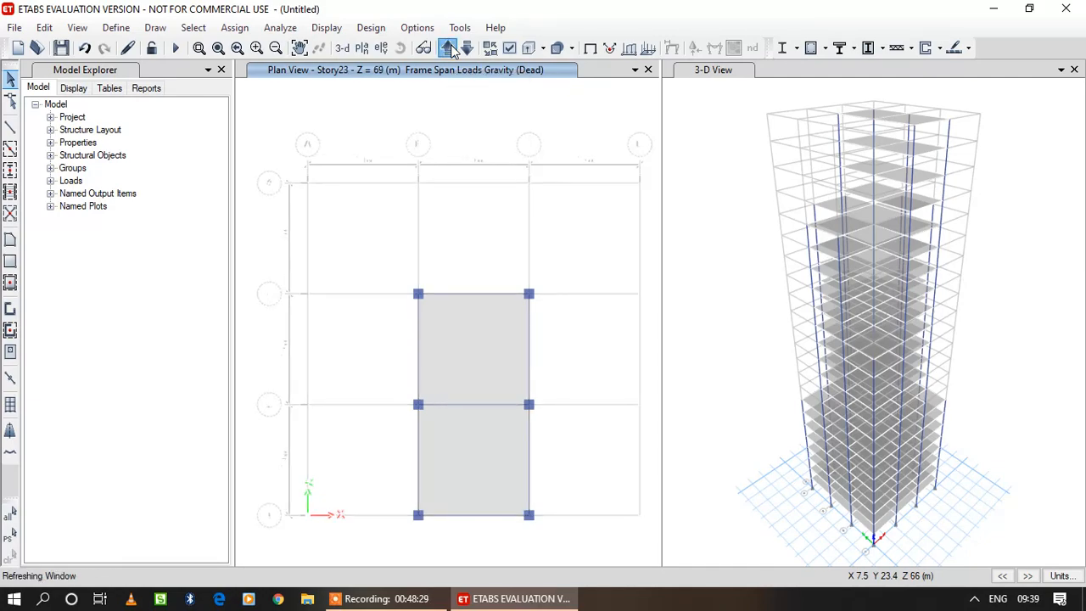
pyautogui.click(327, 30)
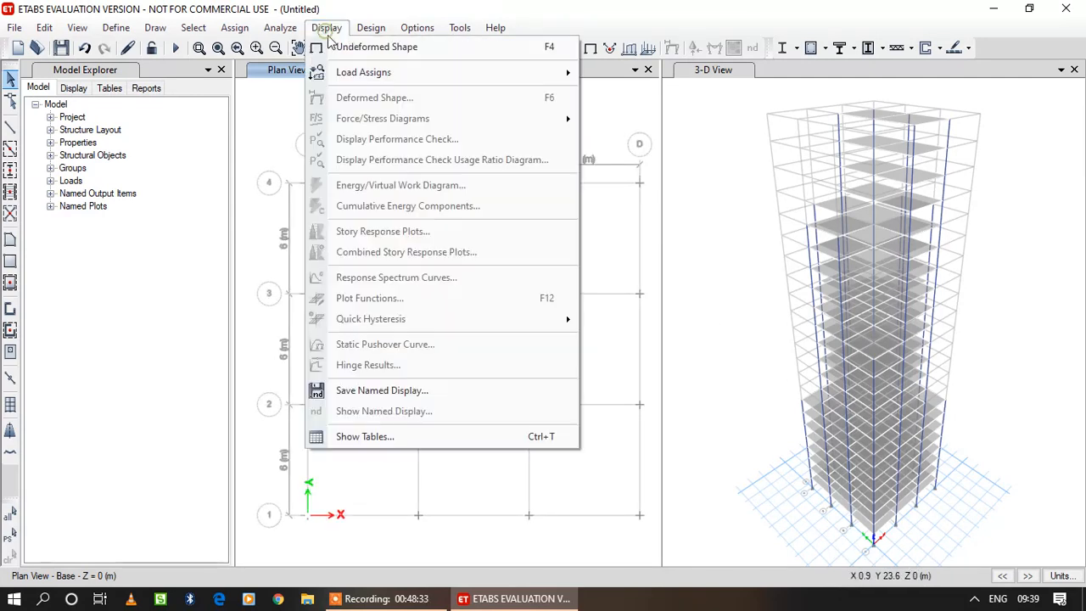
pyautogui.click(341, 46)
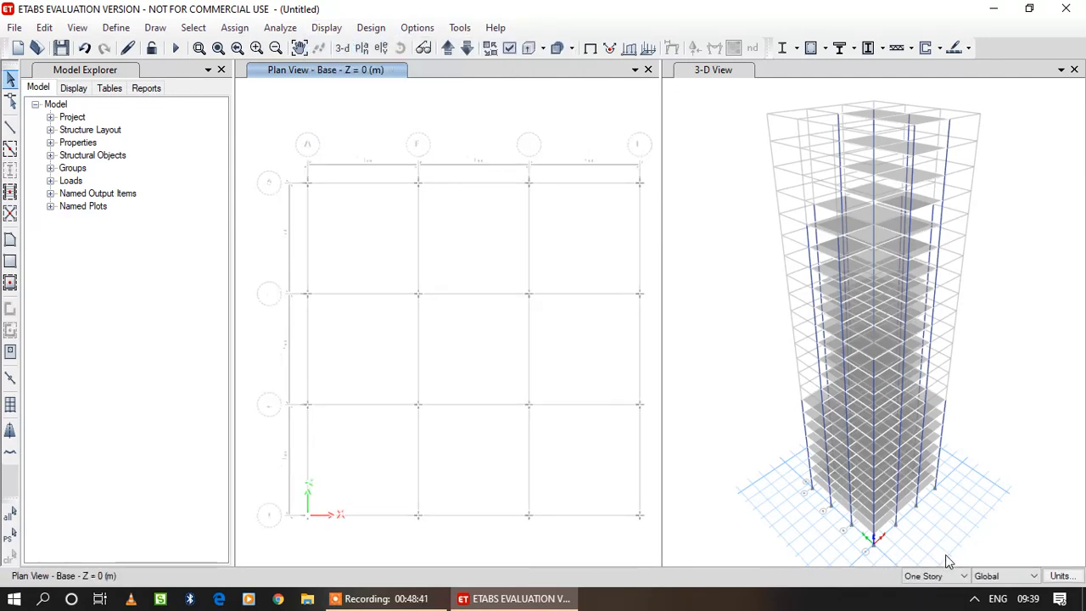
# Try to assign fixed joint restraints on the Base plan without any joints selected.
pyautogui.click(237, 31)
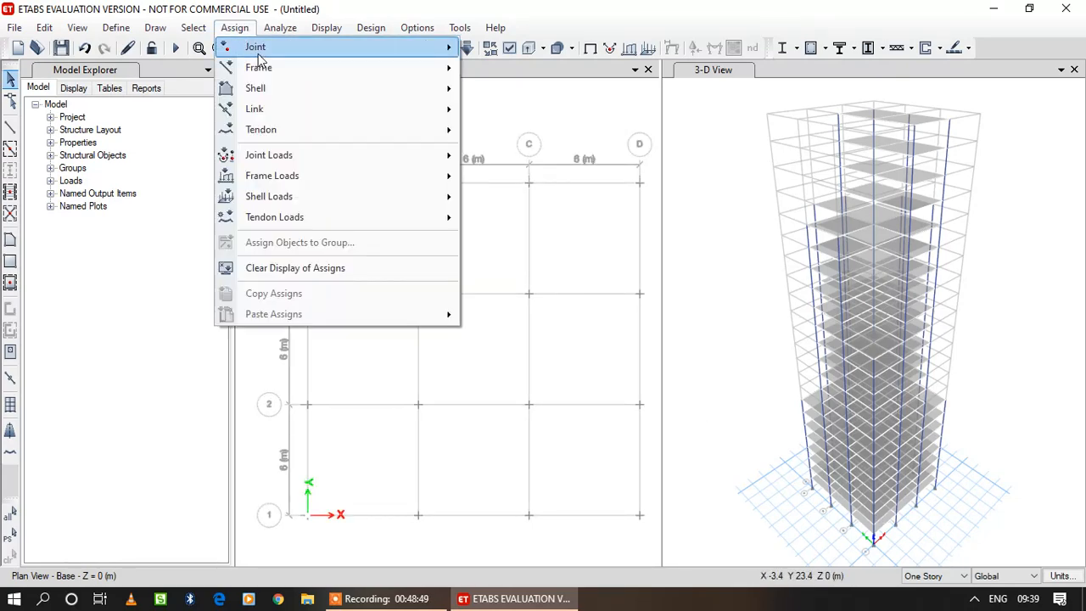
pyautogui.moveTo(262, 53)
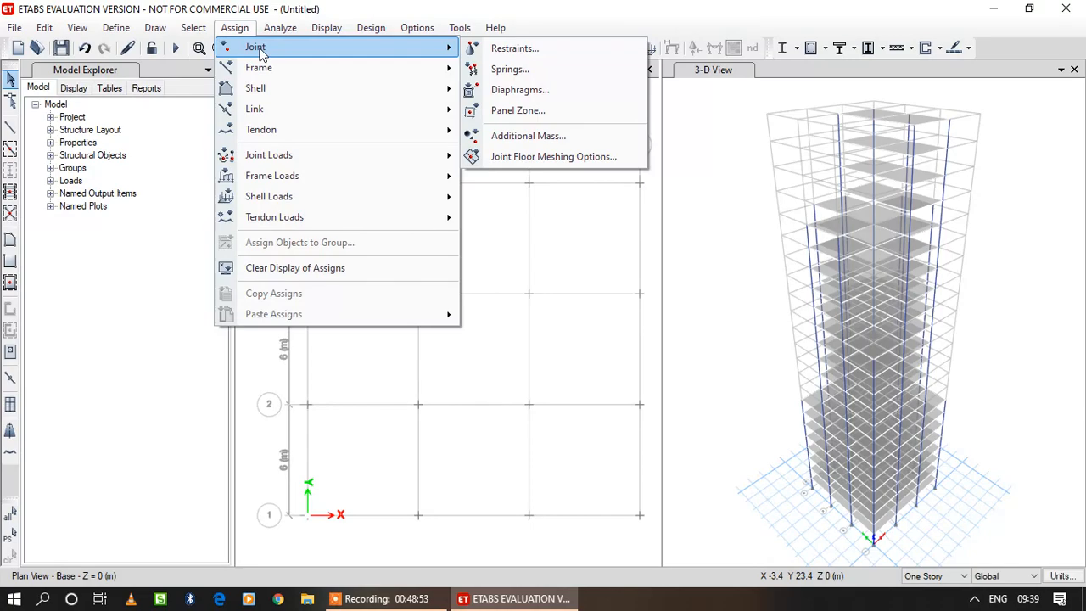
pyautogui.click(585, 50)
pyautogui.click(484, 344)
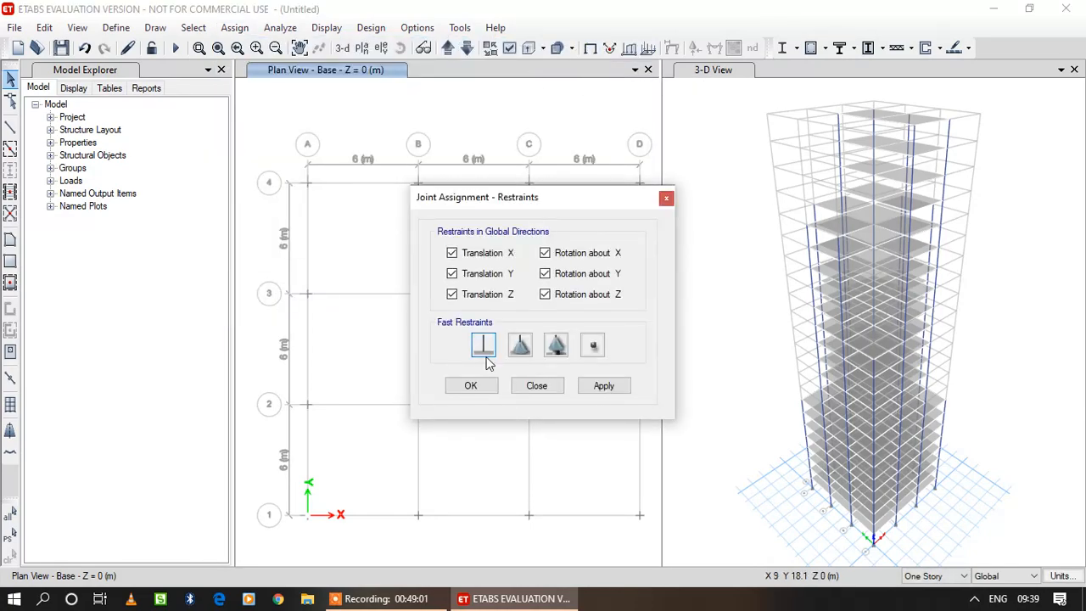
pyautogui.click(488, 389)
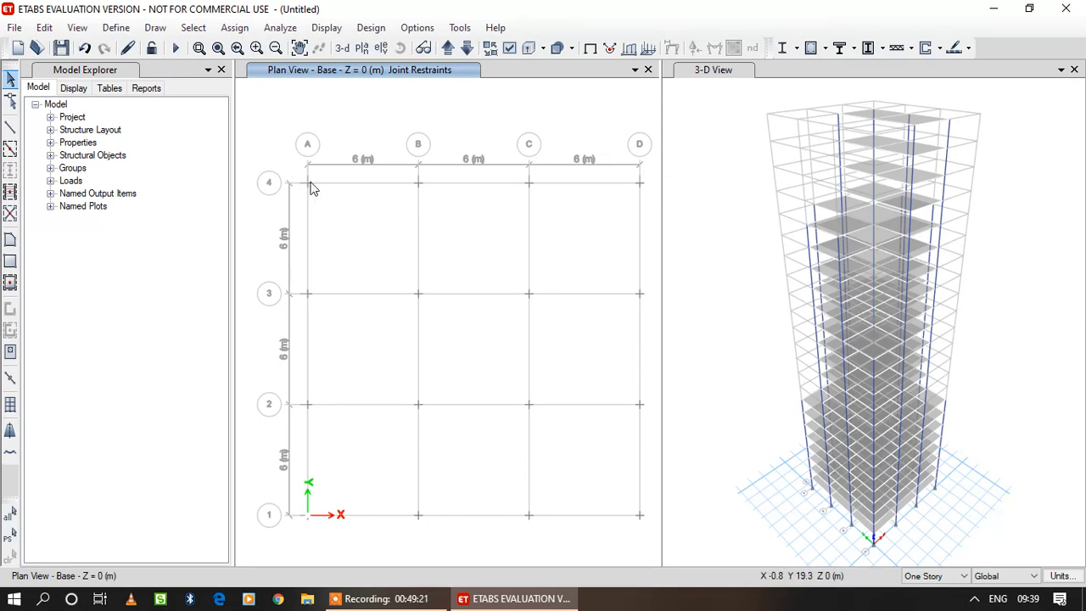
pyautogui.click(369, 598)
pyautogui.click(563, 570)
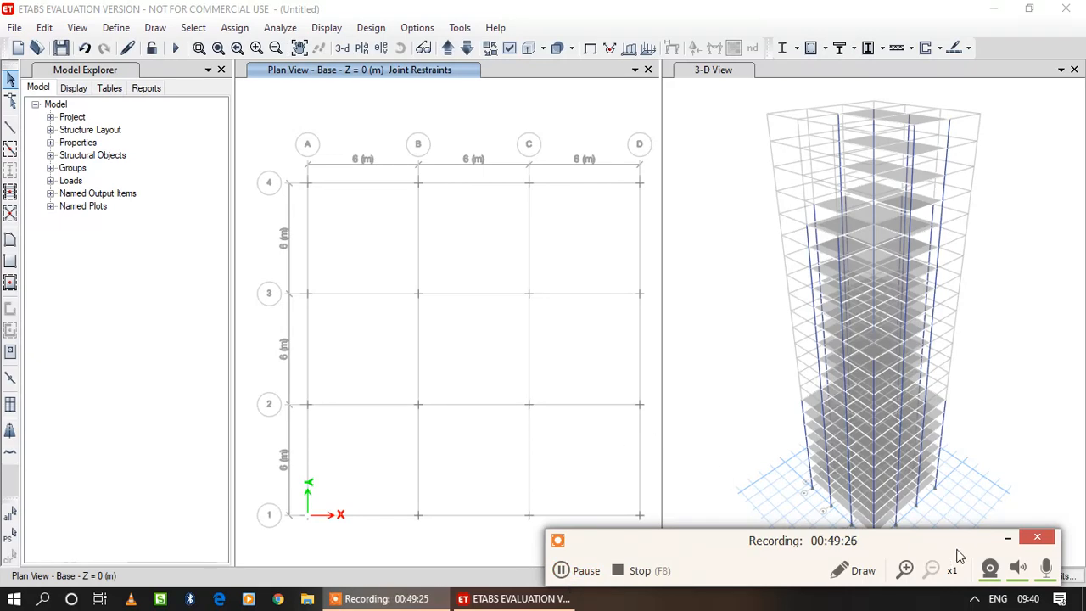
pyautogui.click(1007, 537)
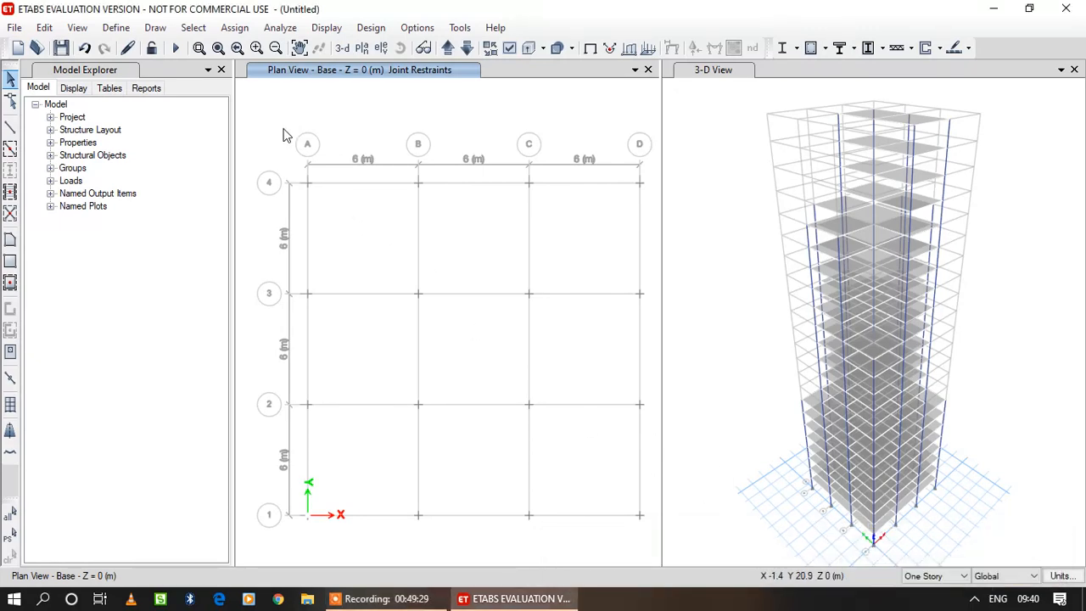
# Assign fixed restraints, covering all translations and rotations, to all 16 joints on the Base plan.
pyautogui.moveTo(284, 165); pyautogui.dragTo(650, 538)
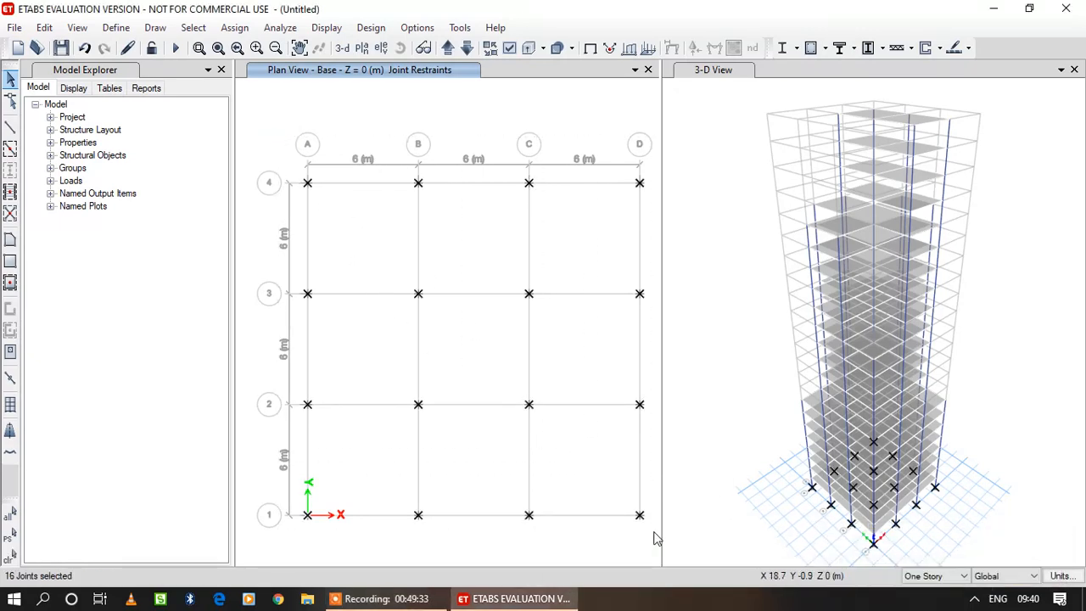
pyautogui.click(234, 27)
pyautogui.moveTo(246, 43)
pyautogui.click(514, 46)
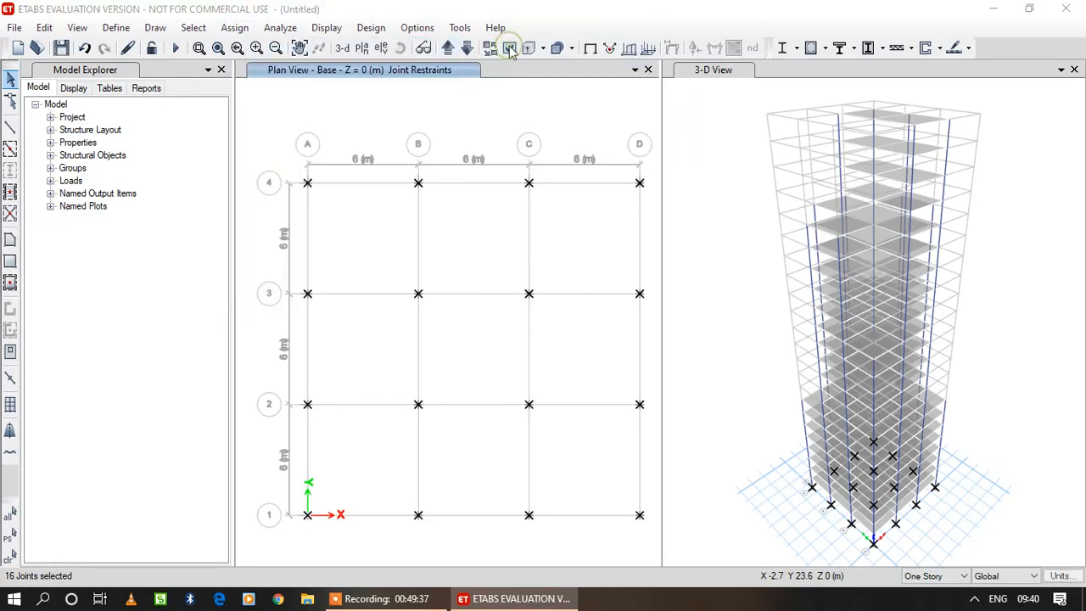
pyautogui.click(482, 344)
pyautogui.click(587, 386)
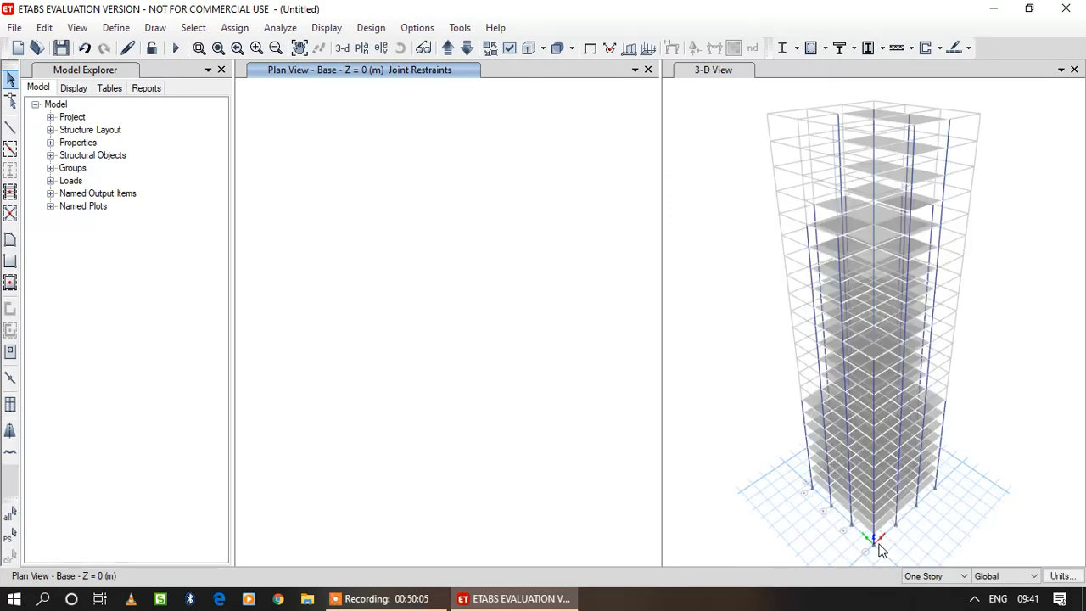
# Automatically draw cladding around the whole building using the floors as the basis.
pyautogui.click(155, 28)
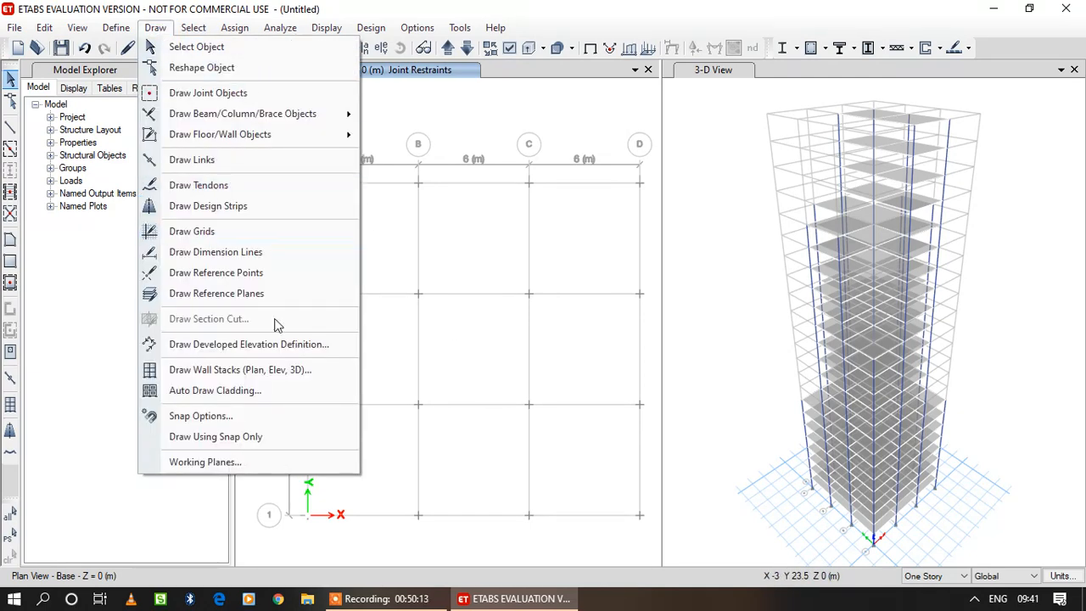
pyautogui.click(268, 393)
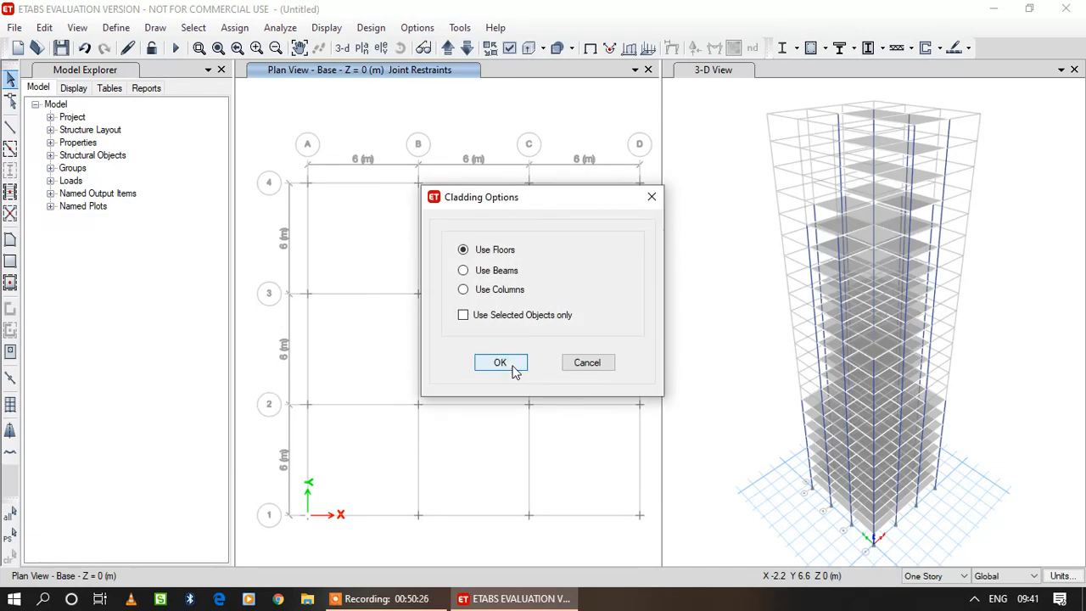
pyautogui.click(501, 362)
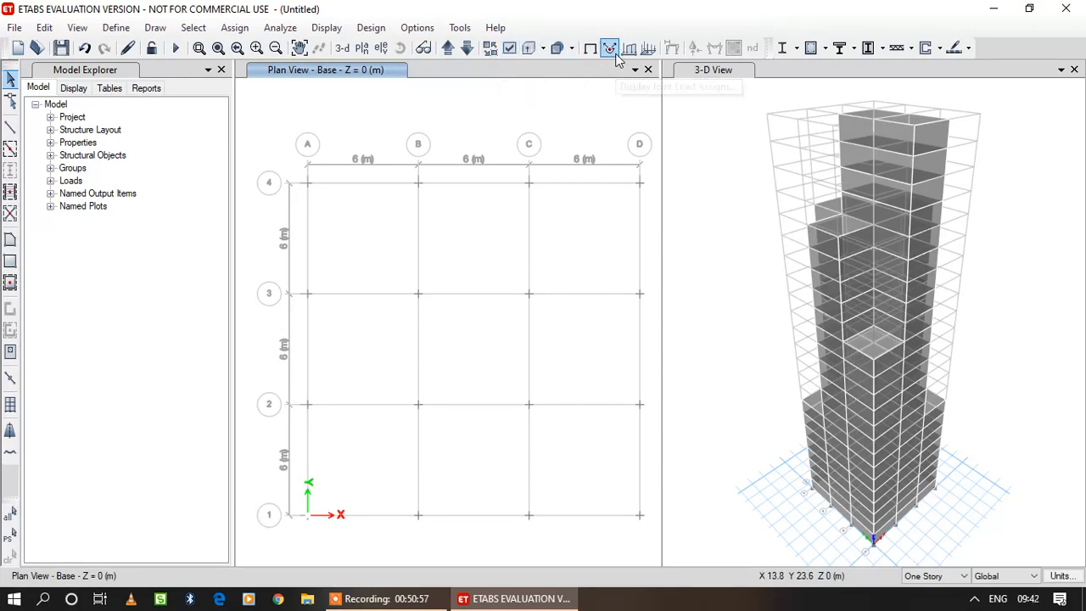
# View the model with extruded frame objects, and switch the extruded view off again.
pyautogui.click(542, 49)
pyautogui.click(592, 71)
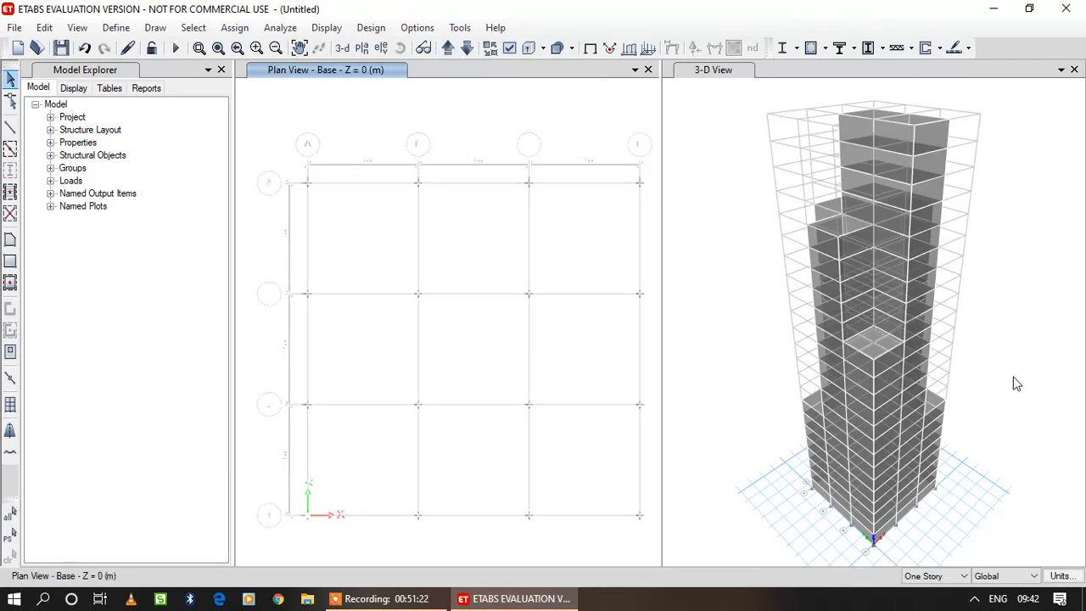
pyautogui.click(544, 48)
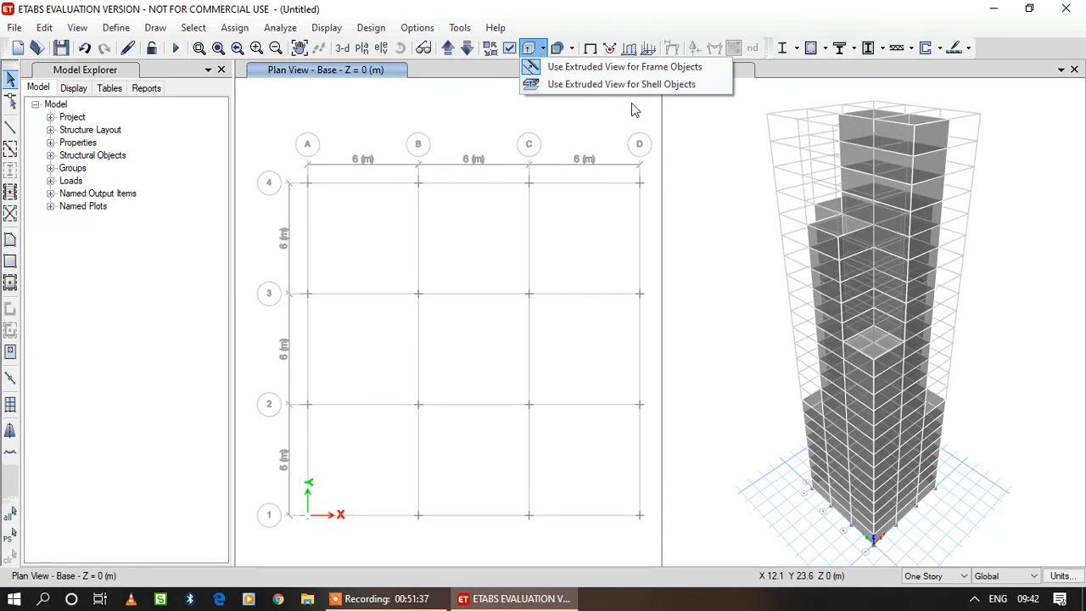
pyautogui.click(629, 67)
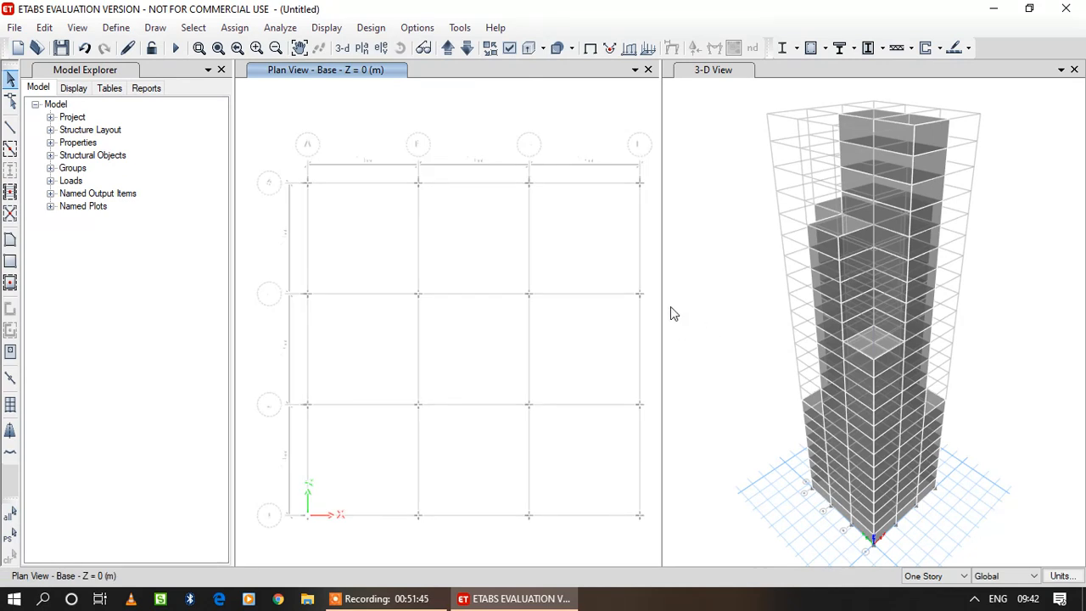
# Add a load pattern named Wind, of type Wind, with Indian IS875:1987 as its auto lateral load.
pyautogui.click(116, 27)
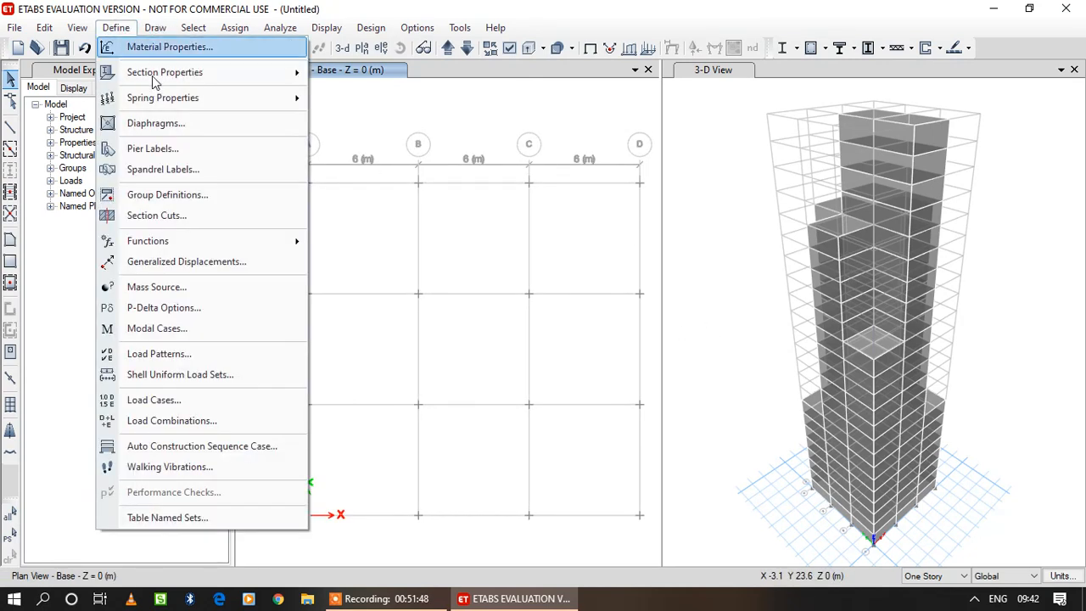
pyautogui.click(223, 354)
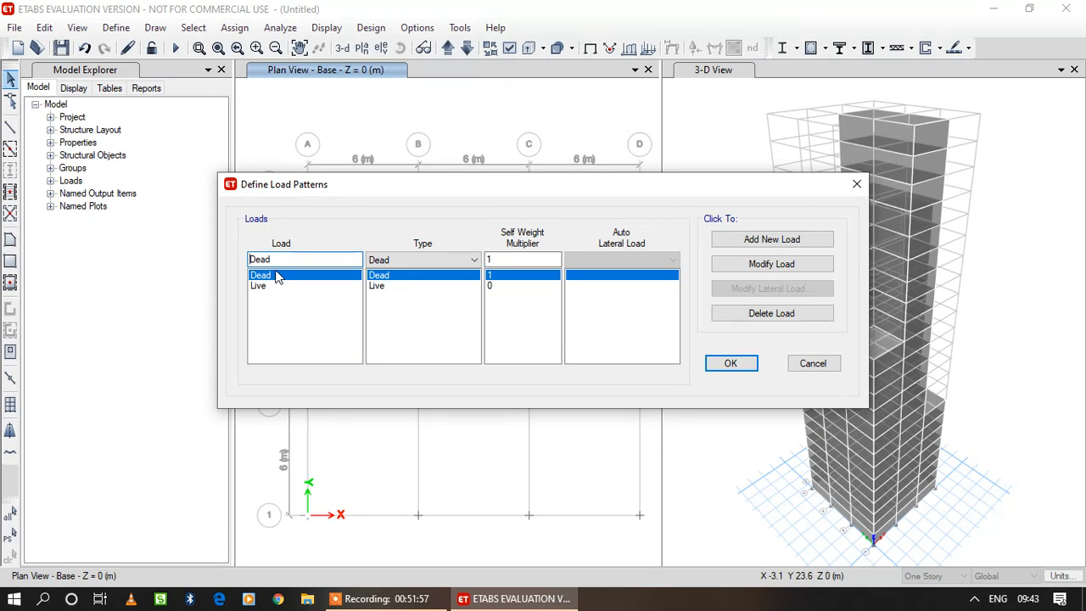
pyautogui.moveTo(308, 262); pyautogui.dragTo(245, 268)
pyautogui.write('w')
pyautogui.click(399, 260)
pyautogui.click(416, 362)
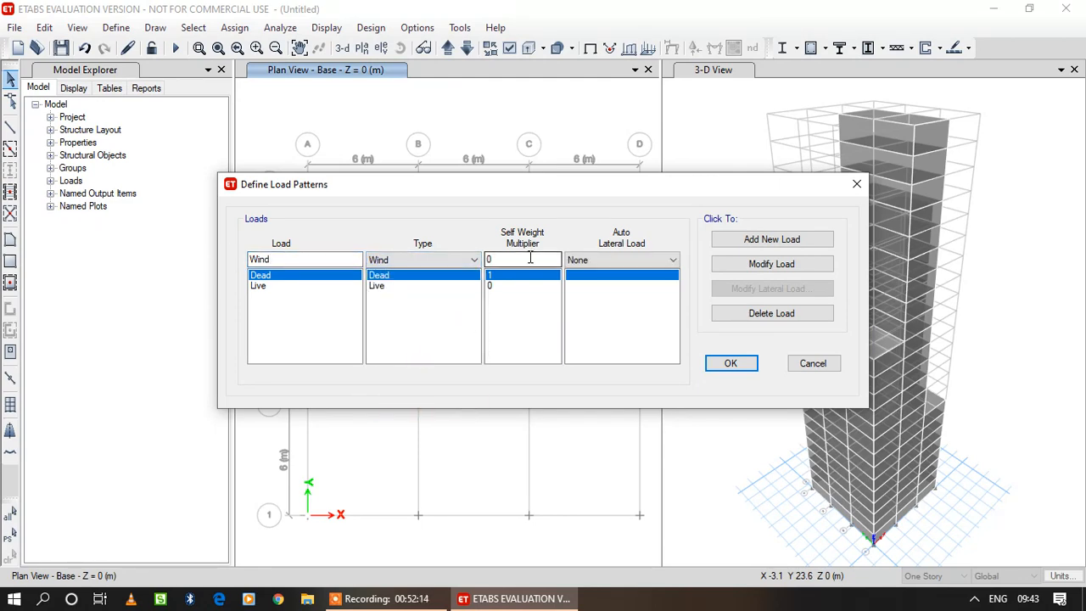
pyautogui.click(589, 261)
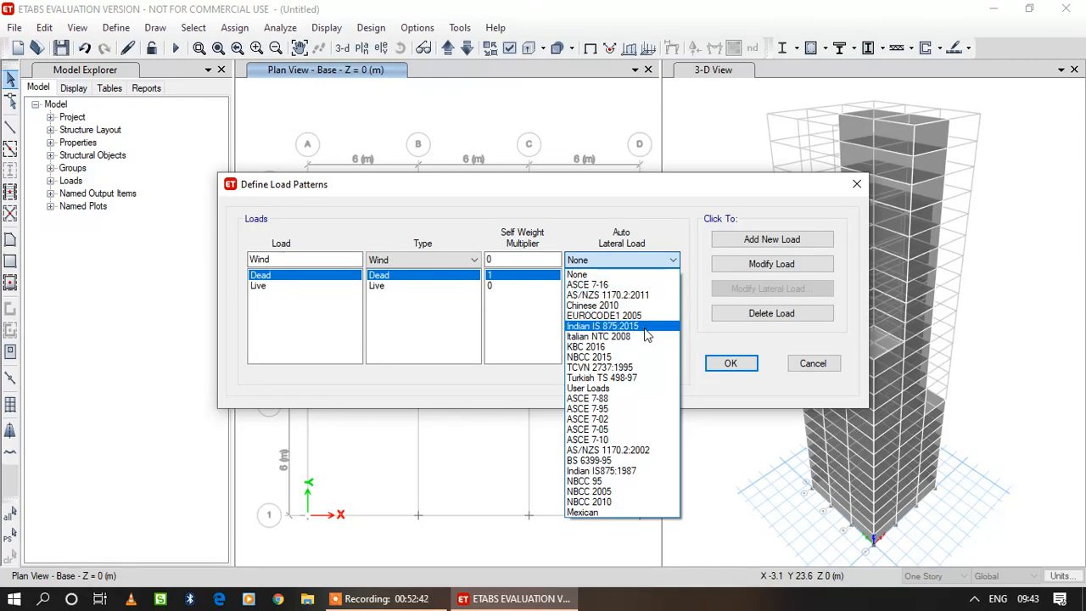
pyautogui.click(644, 471)
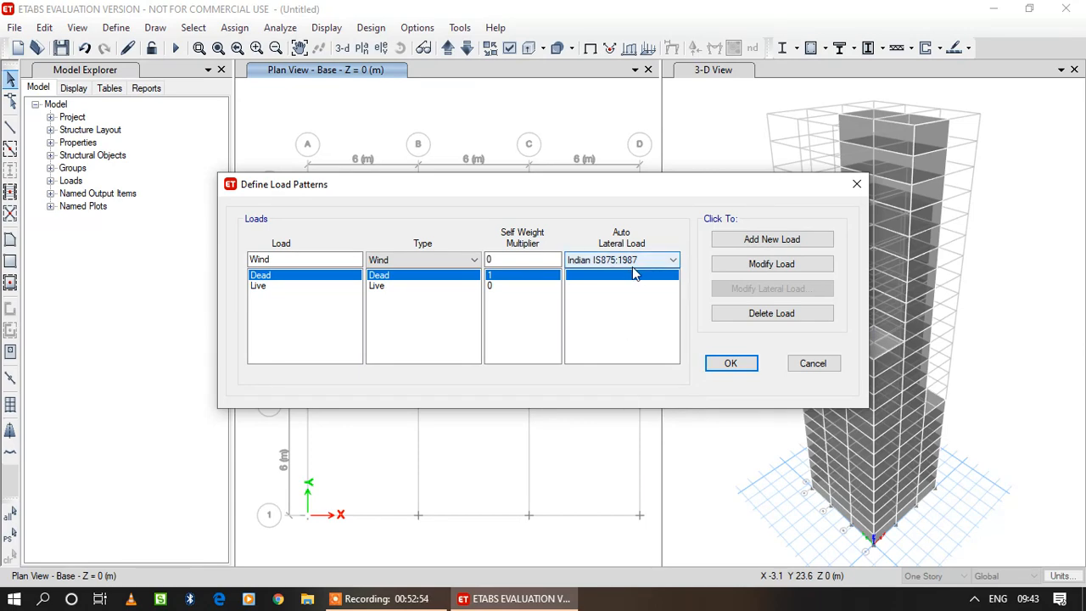
pyautogui.click(775, 242)
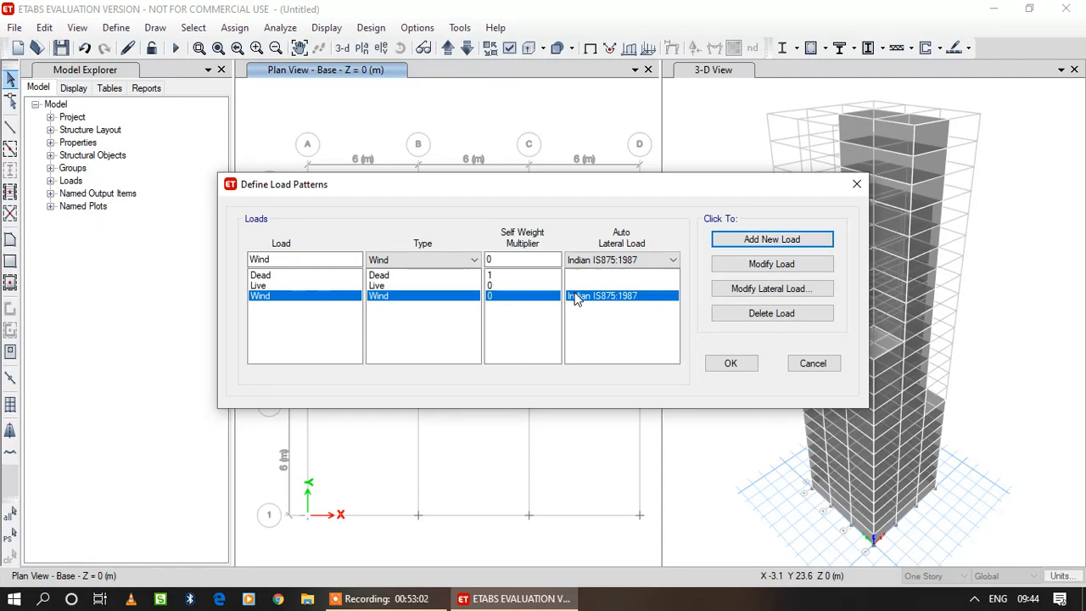
# Modify the Wind pattern's lateral load to a wind speed of 33 m/s, terrain category 3 and structure class C.
pyautogui.click(772, 290)
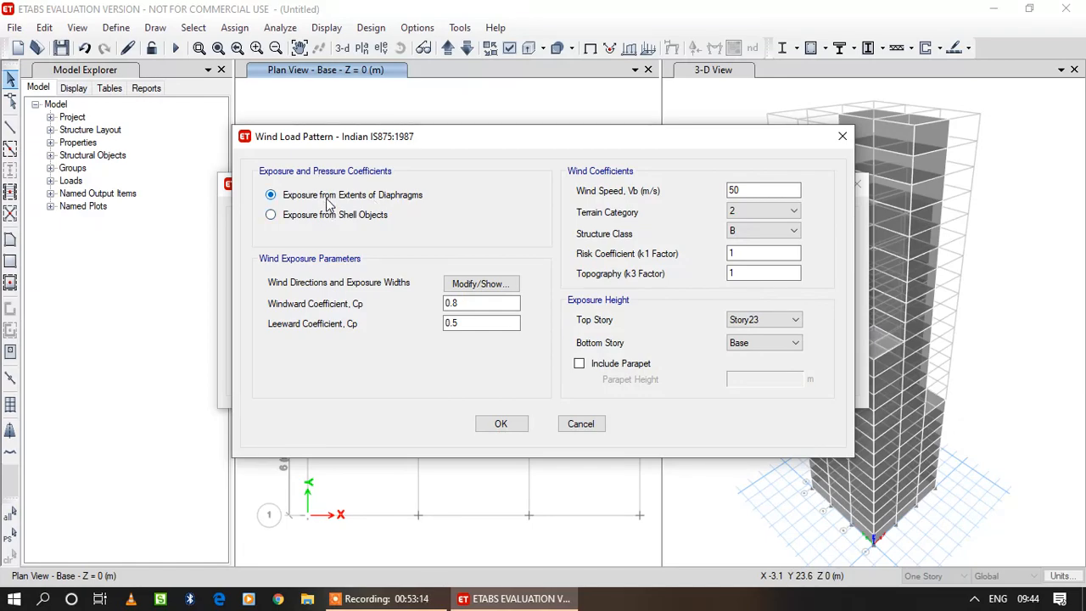
pyautogui.doubleClick(735, 190)
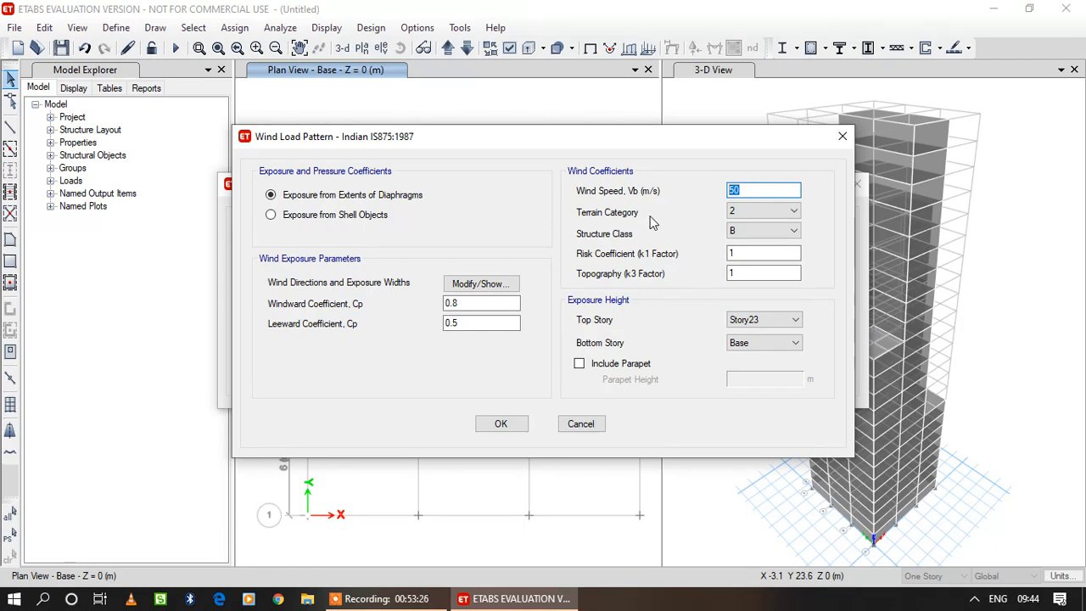
pyautogui.write('33')
pyautogui.click(782, 211)
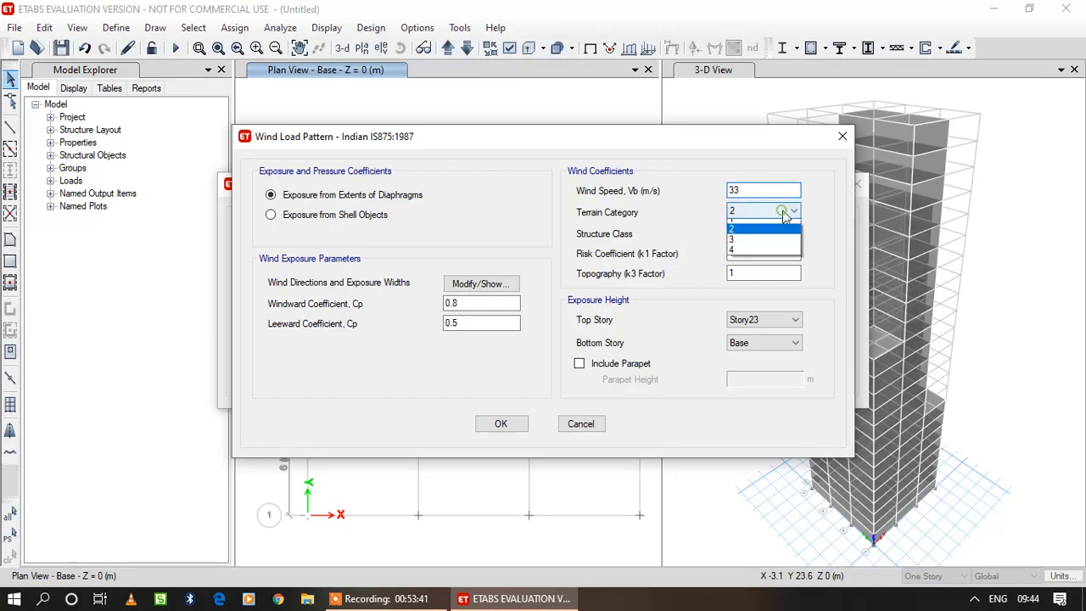
pyautogui.click(770, 249)
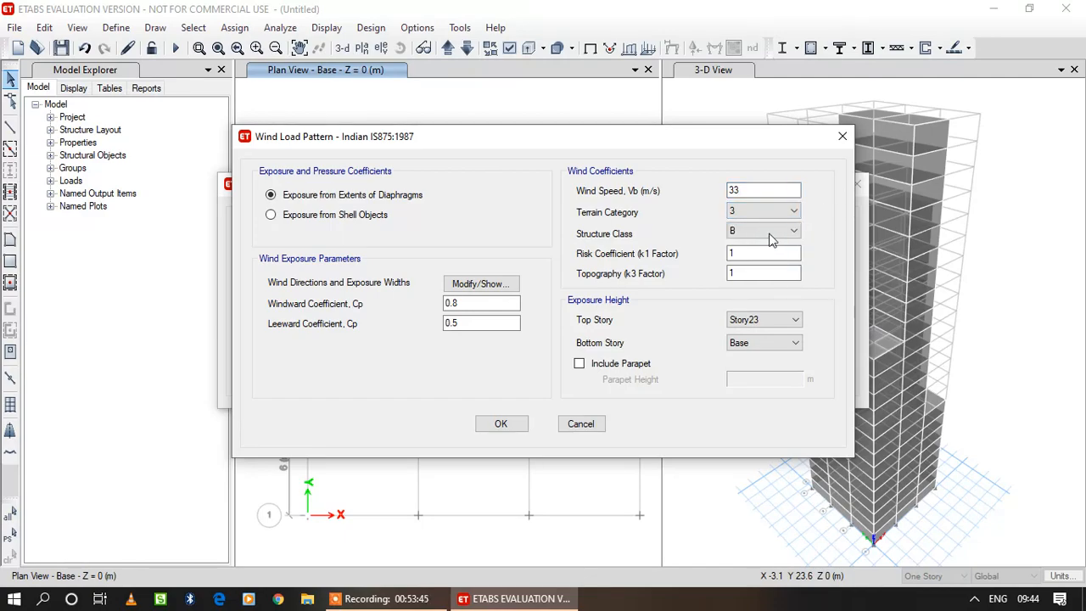
pyautogui.click(773, 232)
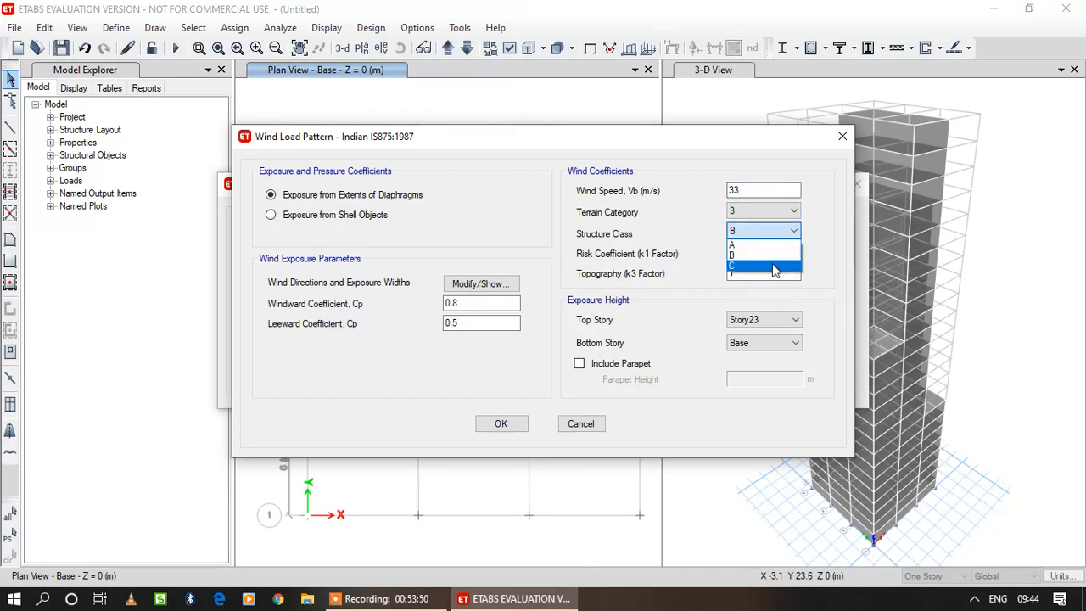
pyautogui.click(769, 265)
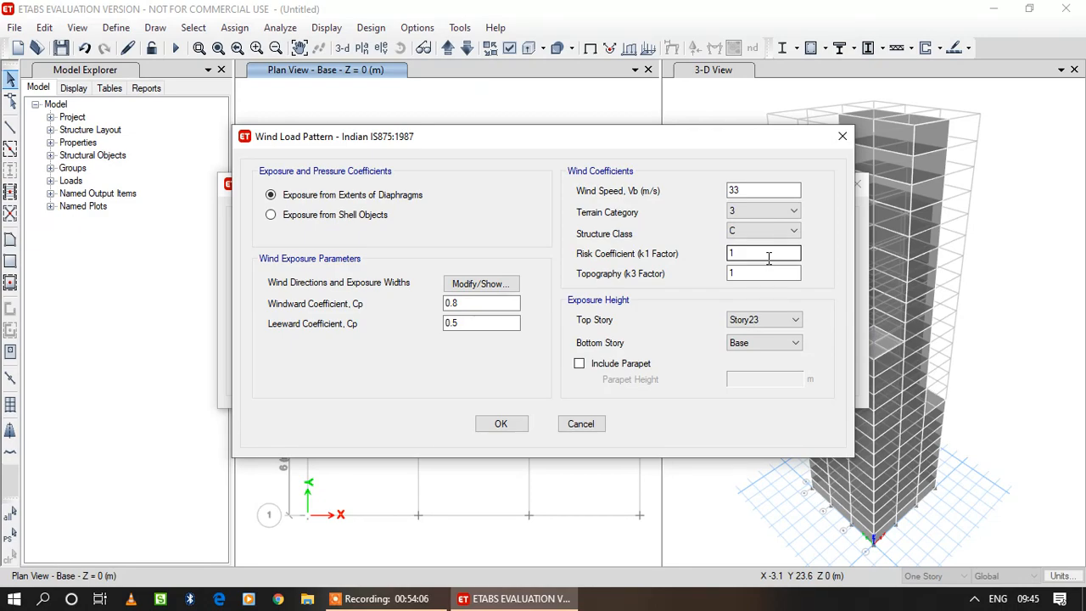
pyautogui.click(752, 269)
pyautogui.click(504, 427)
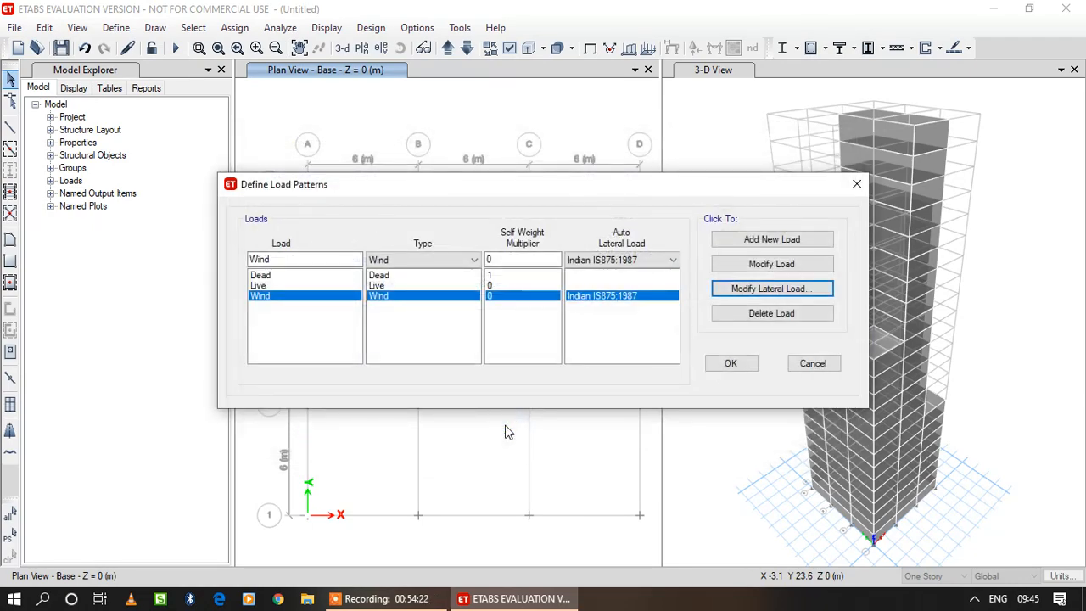
pyautogui.click(724, 364)
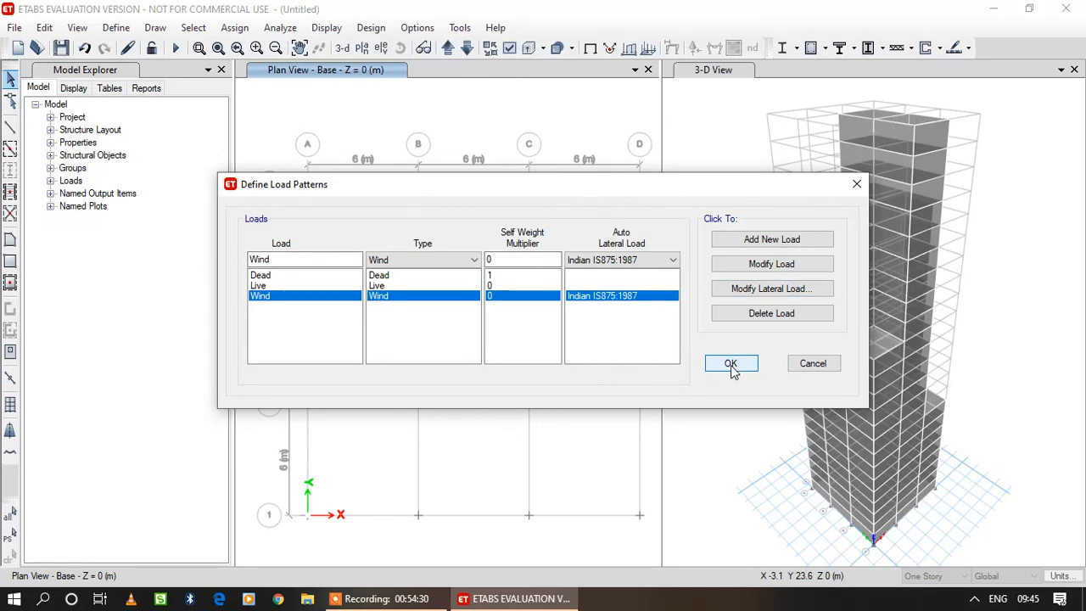
pyautogui.click(743, 367)
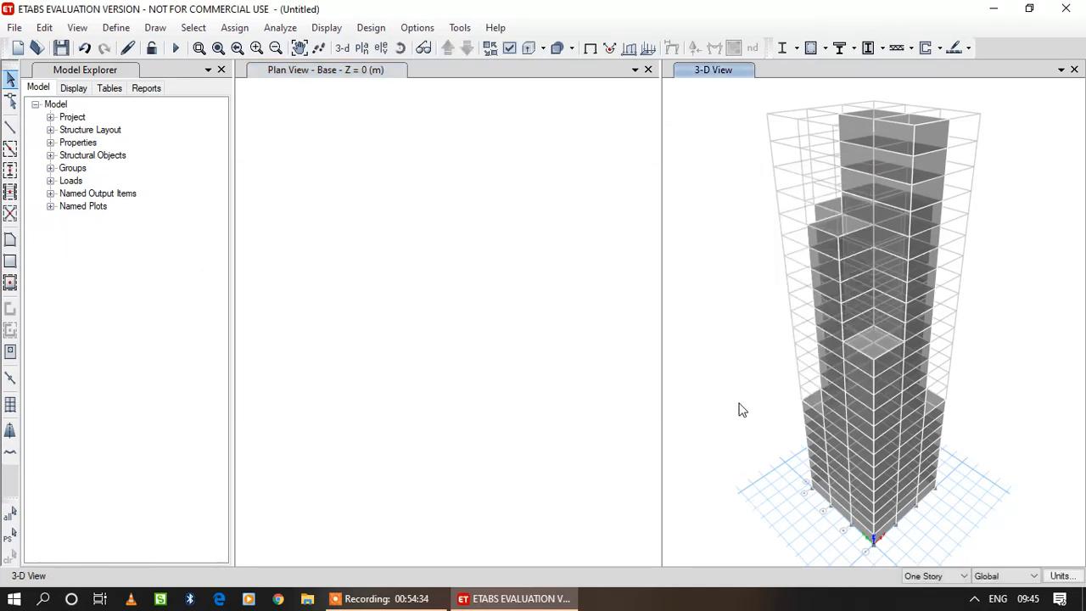
# Display the elevation at grid line A and set the story scope to All Stories.
pyautogui.click(381, 47)
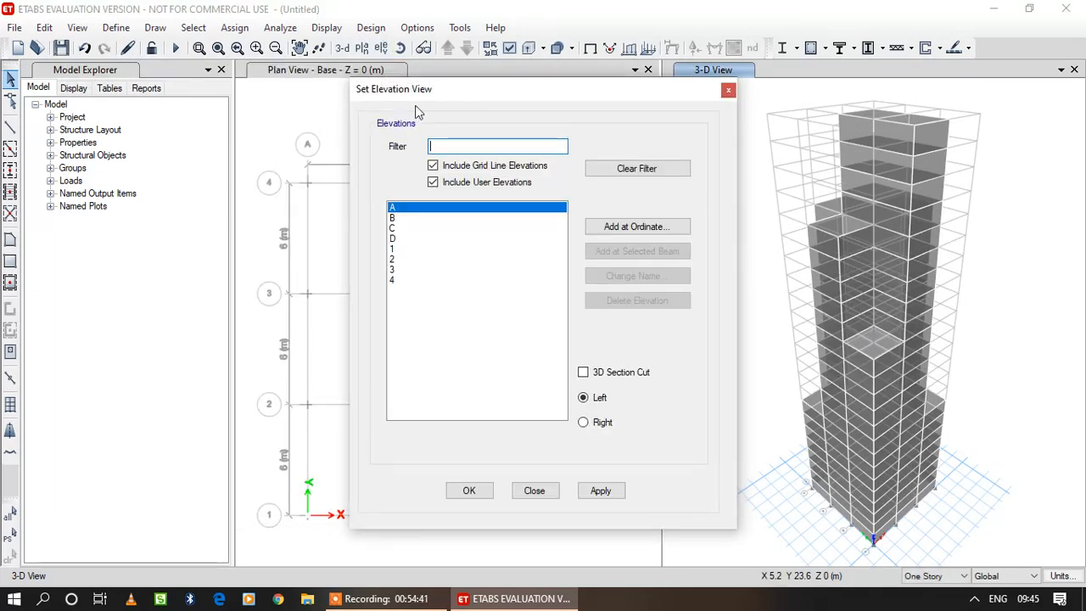
pyautogui.click(471, 492)
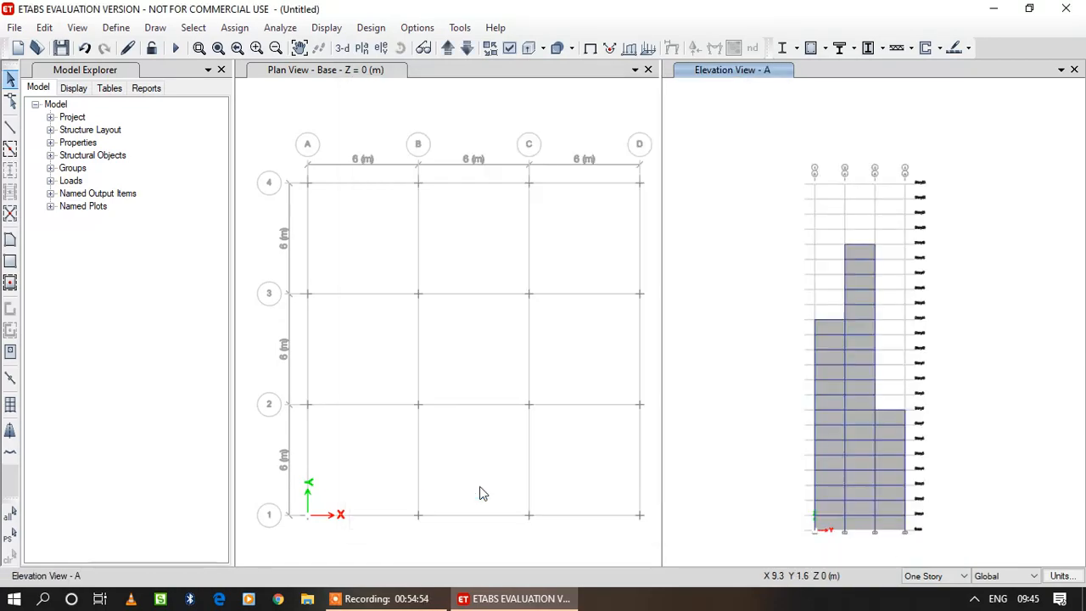
pyautogui.click(963, 576)
pyautogui.click(943, 551)
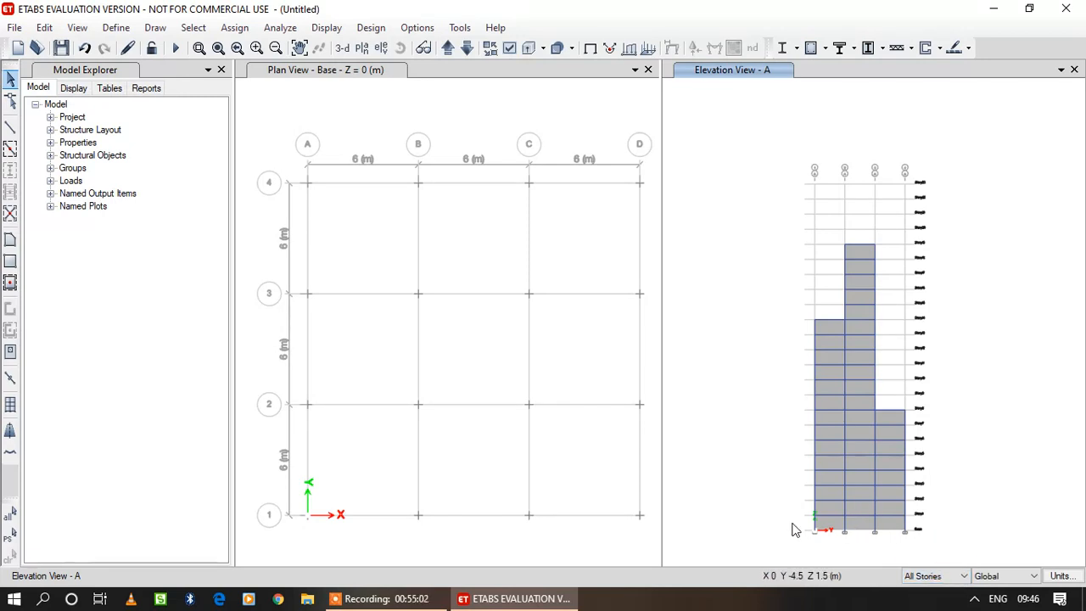
# Assign a windward wind pressure coefficient Cp of 0.8 for the Wind pattern to all cladding panels on elevation A.
pyautogui.click(827, 525)
pyautogui.click(891, 525)
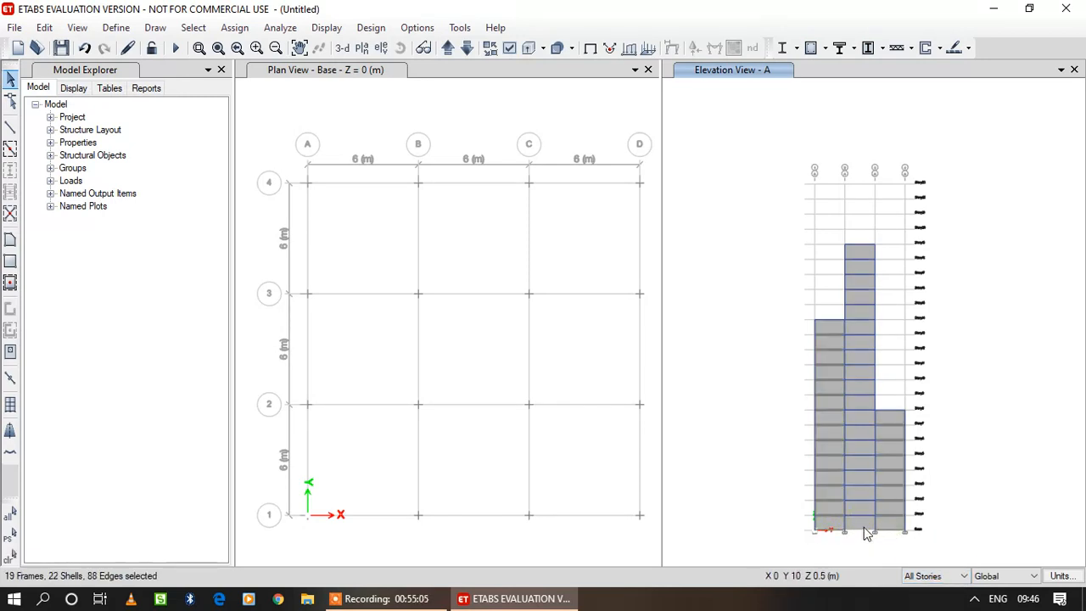
pyautogui.click(863, 507)
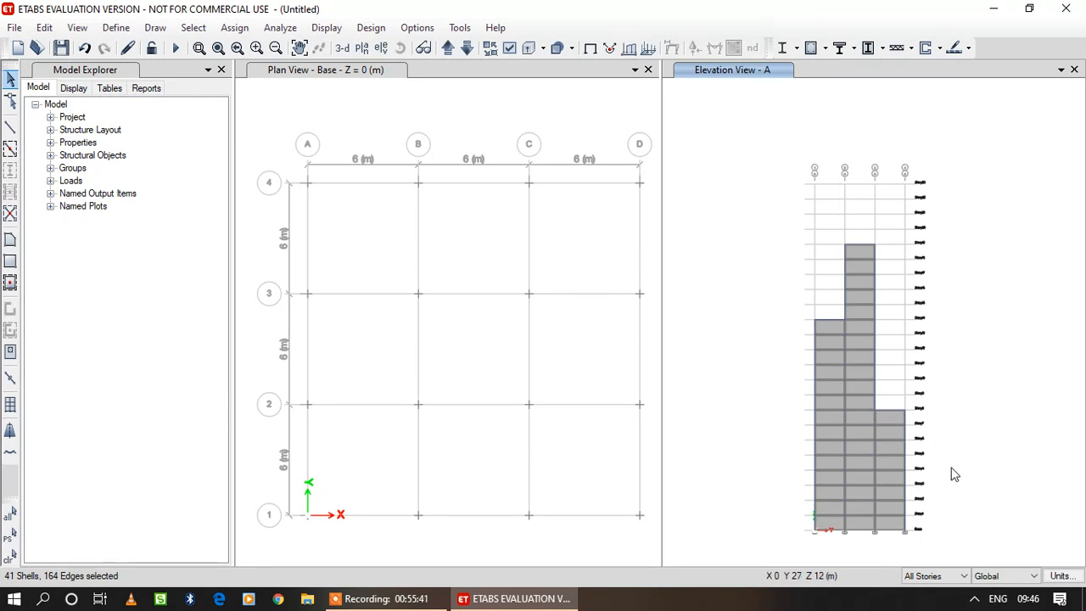
pyautogui.click(234, 28)
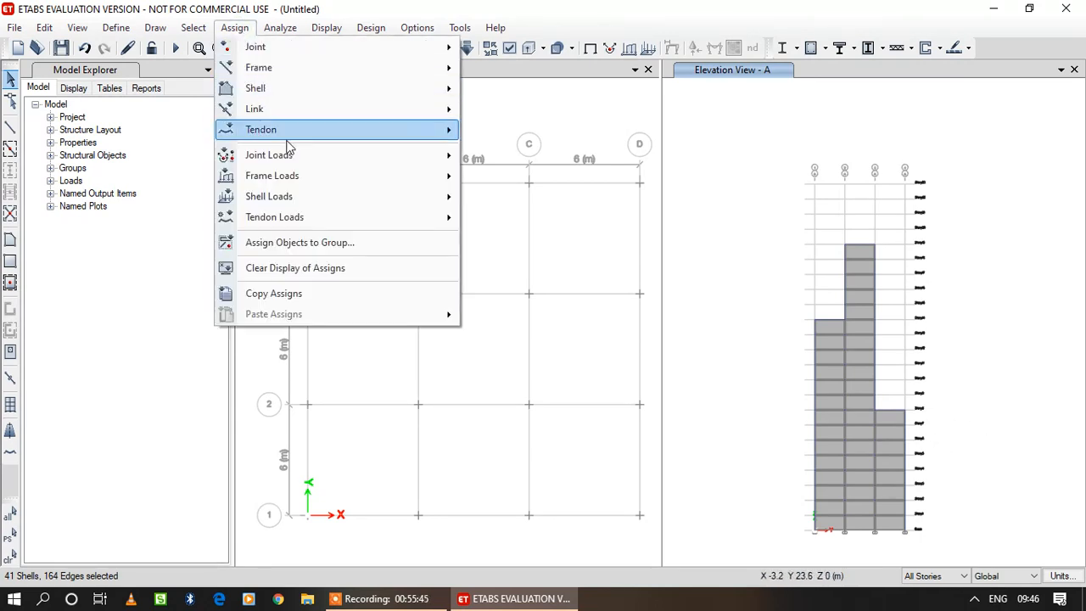
pyautogui.moveTo(297, 197)
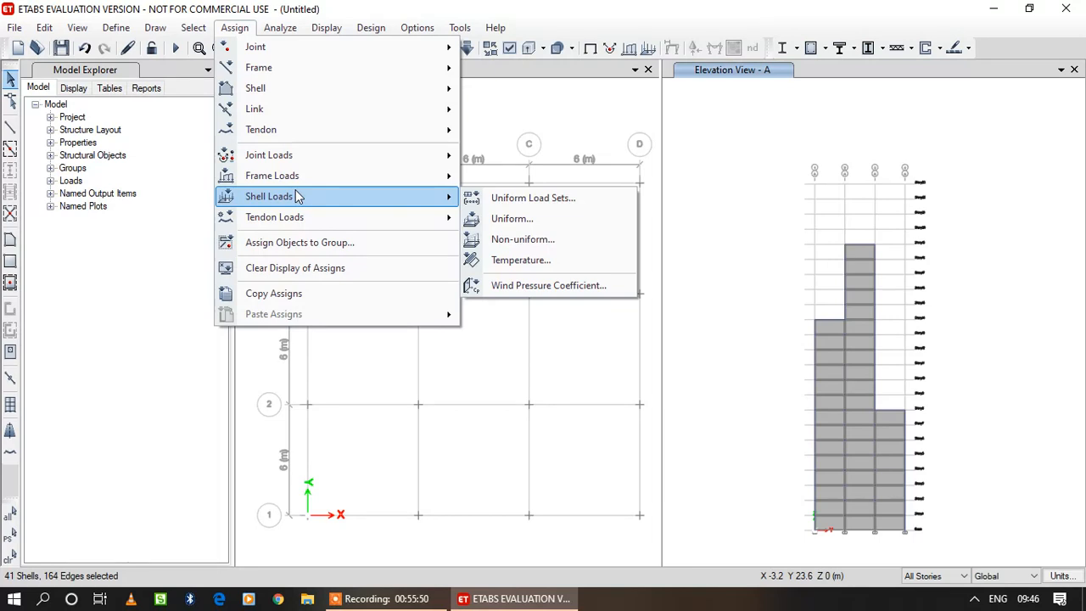
pyautogui.click(520, 285)
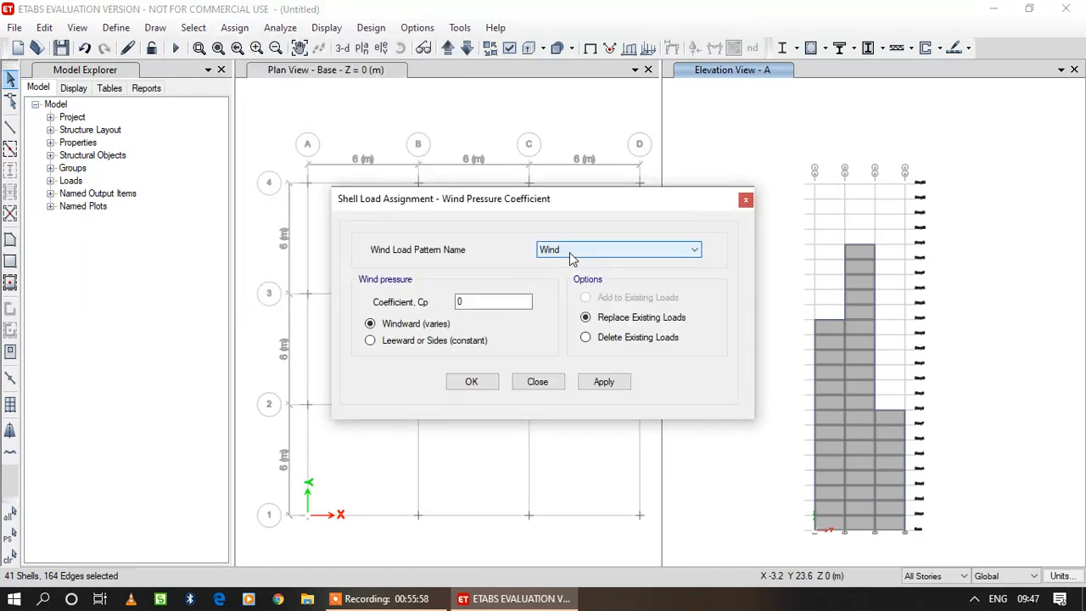
pyautogui.click(499, 302)
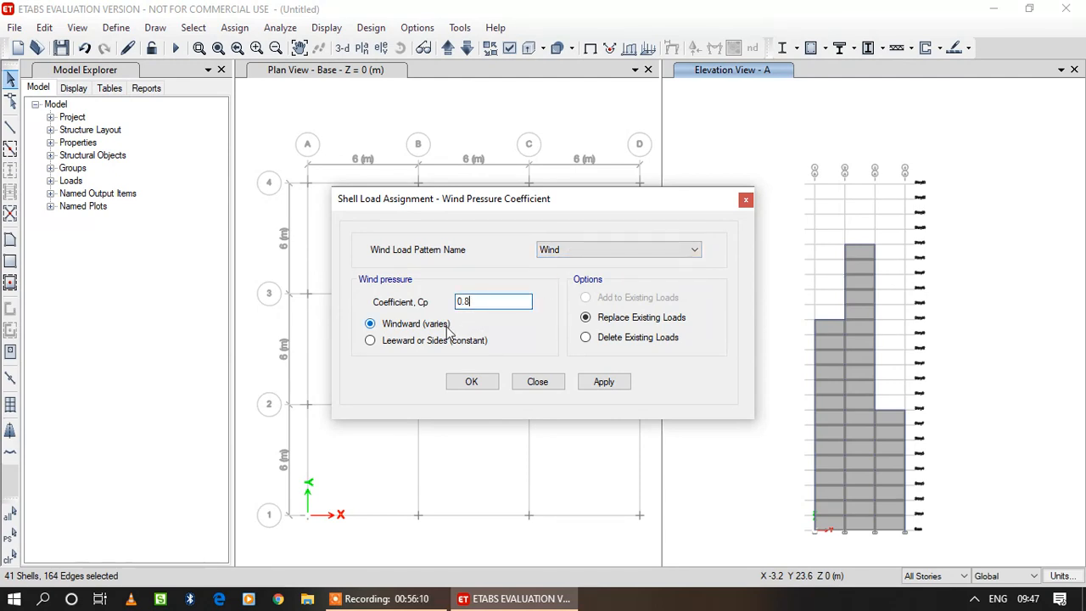
pyautogui.click(620, 382)
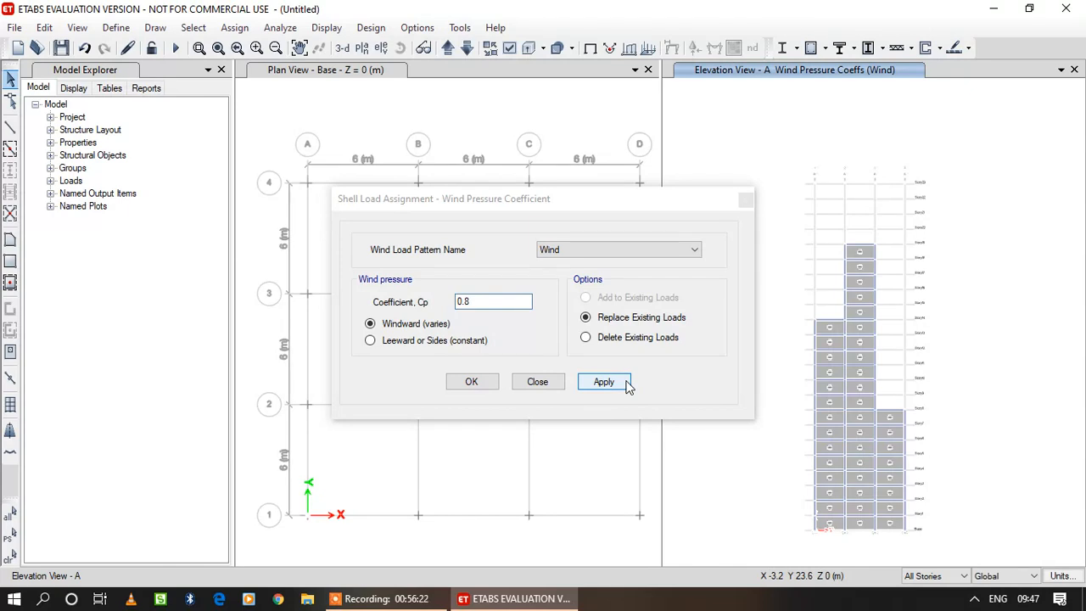
pyautogui.click(496, 379)
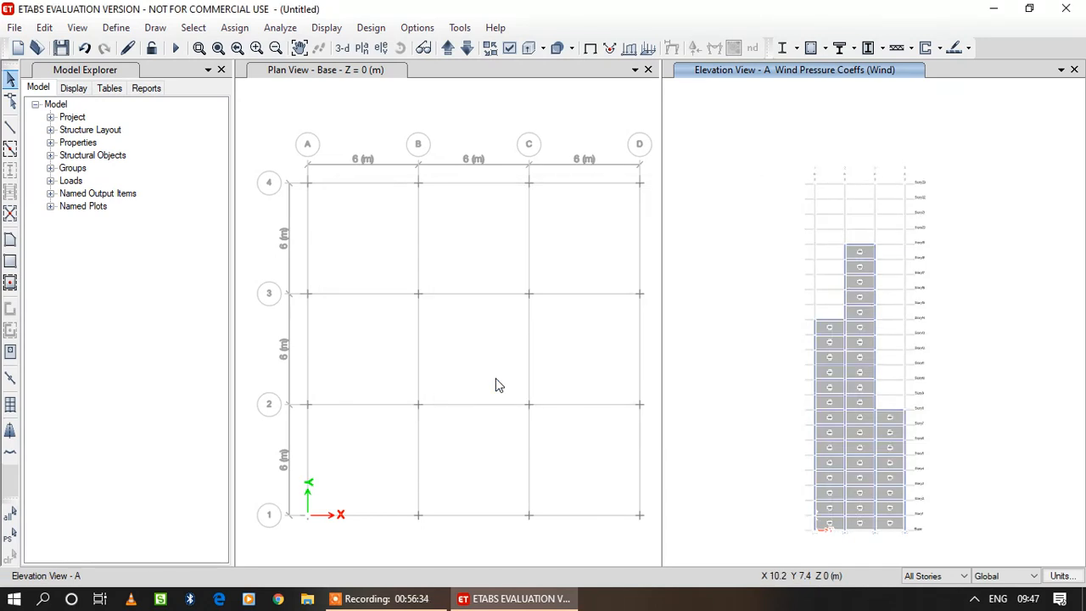
# On elevation B, assign a windward wind pressure coefficient of 0.8 for the Wind pattern to the cladding between grids 1–2 and 3–4.
pyautogui.click(382, 47)
pyautogui.click(402, 218)
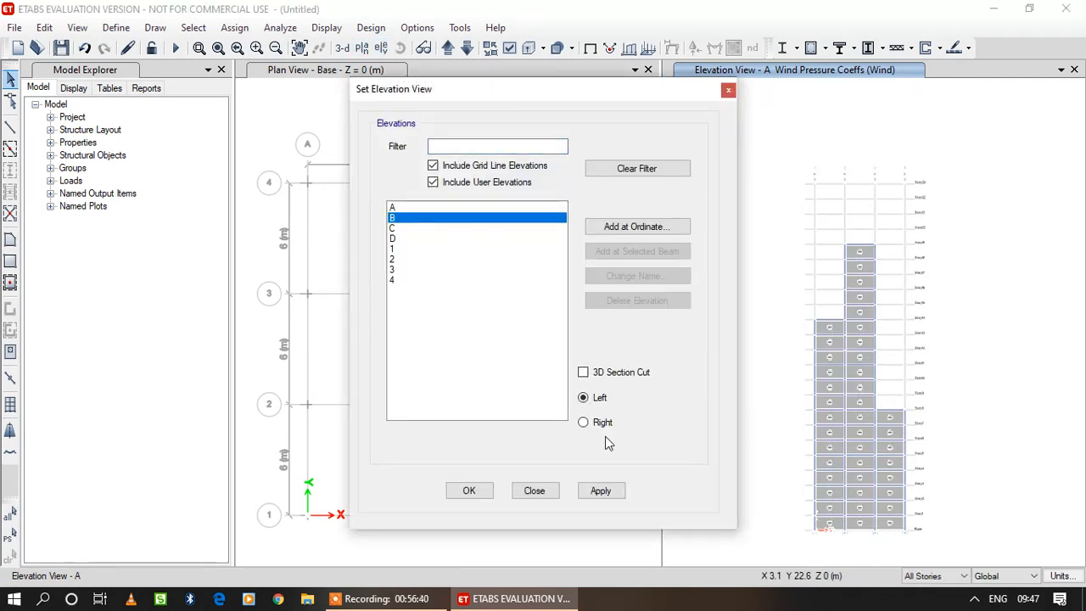
pyautogui.click(490, 494)
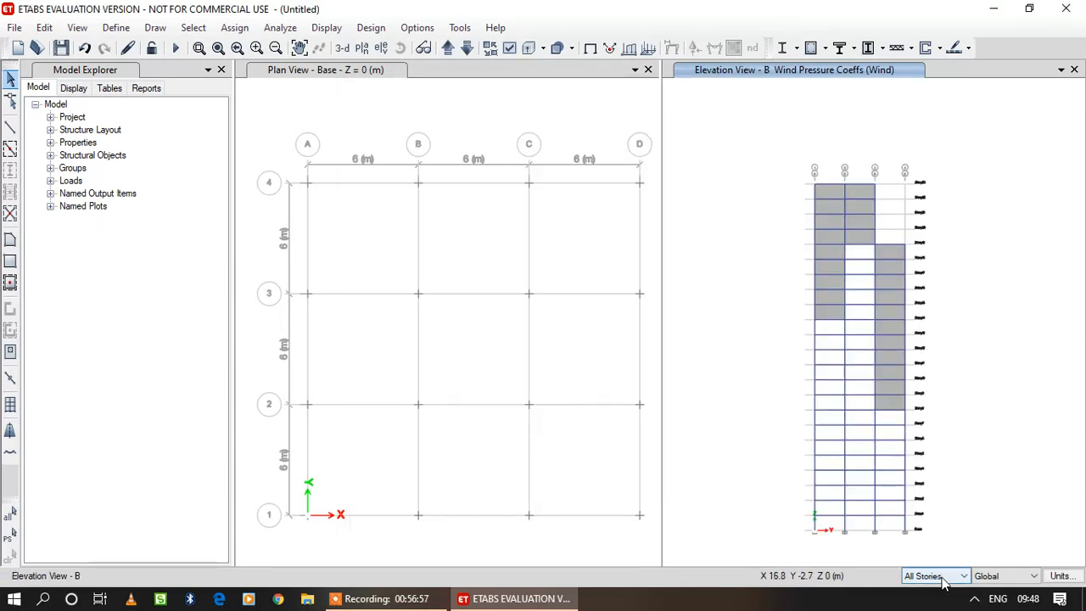
pyautogui.click(891, 389)
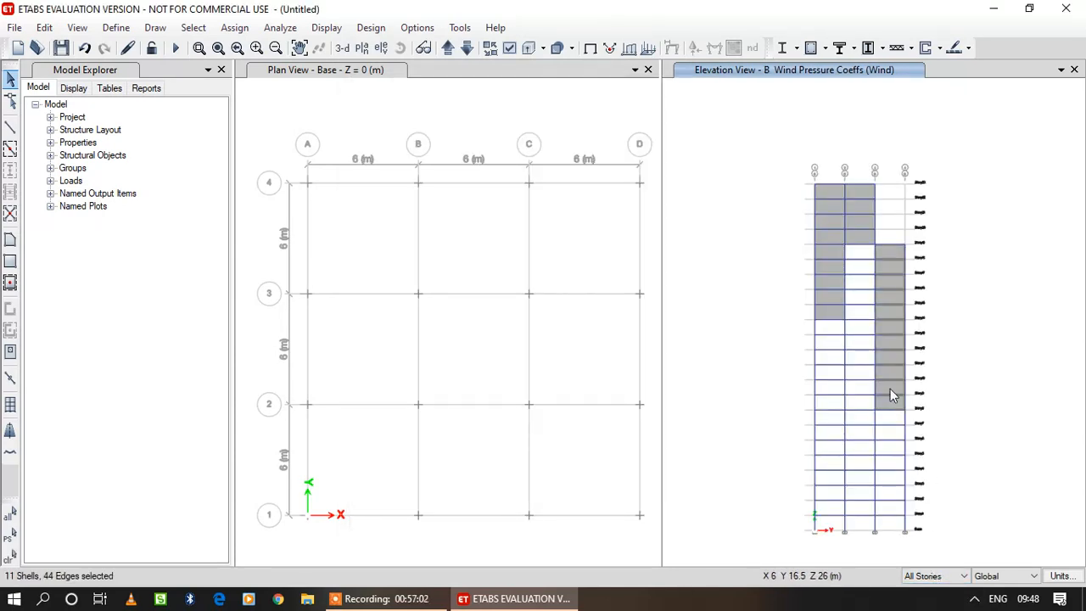
pyautogui.click(831, 312)
pyautogui.click(861, 234)
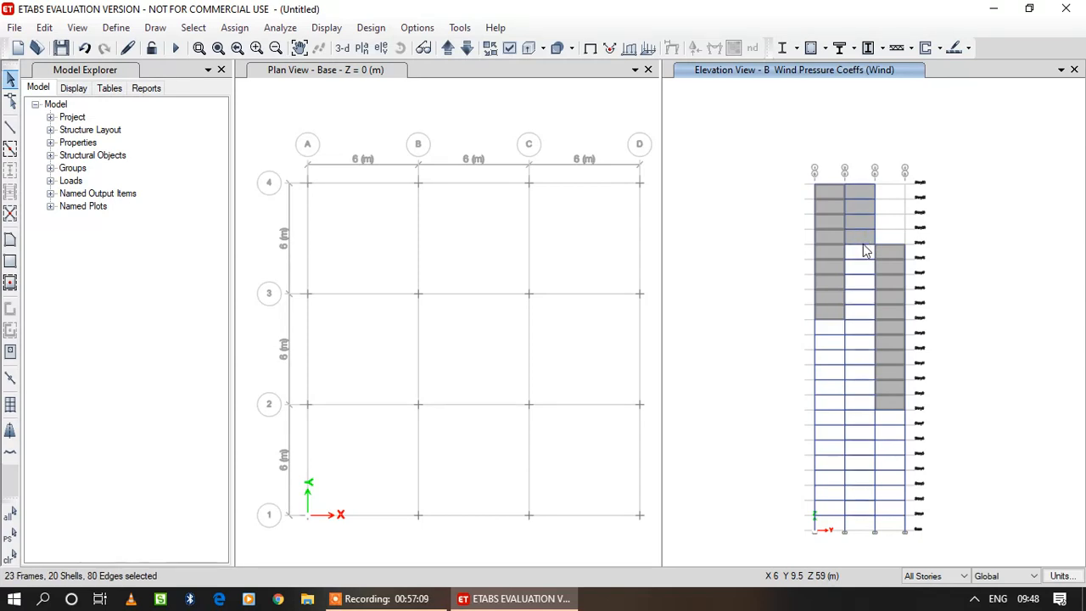
pyautogui.click(234, 27)
pyautogui.moveTo(344, 197)
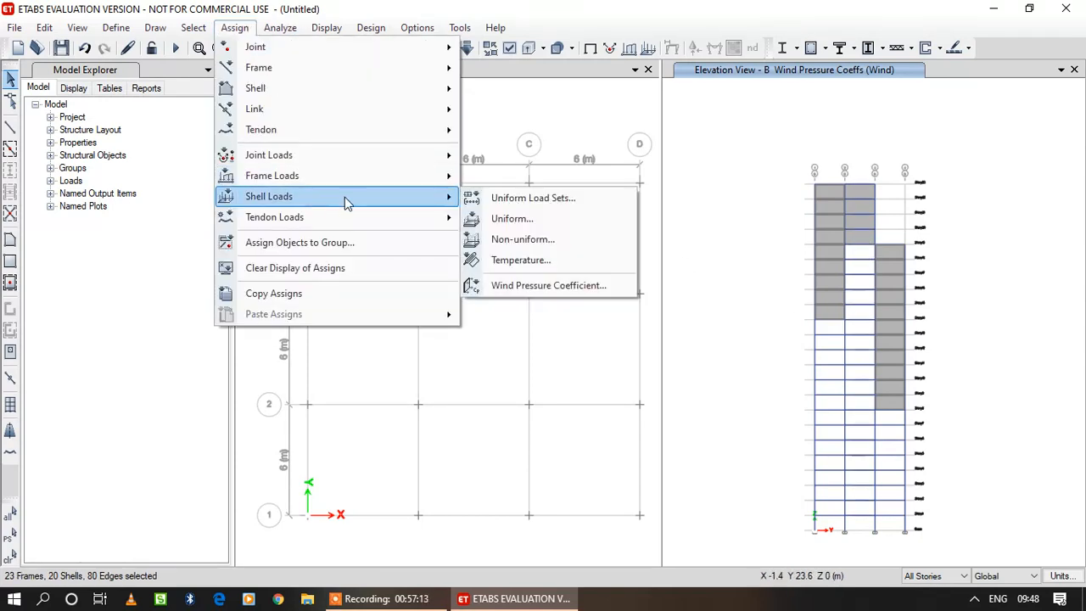
pyautogui.click(596, 285)
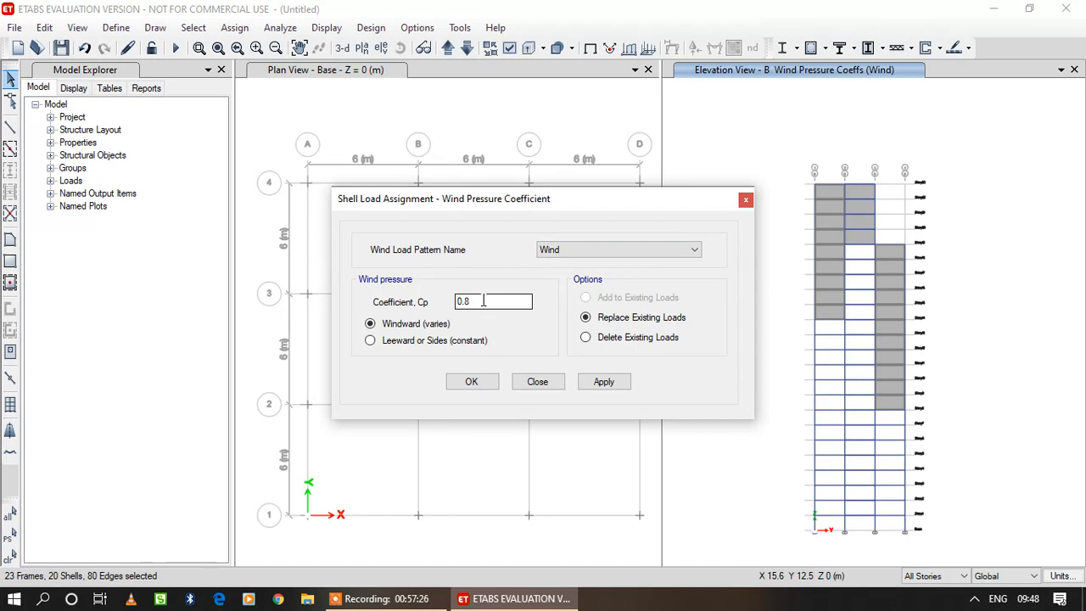
pyautogui.click(603, 381)
pyautogui.click(472, 382)
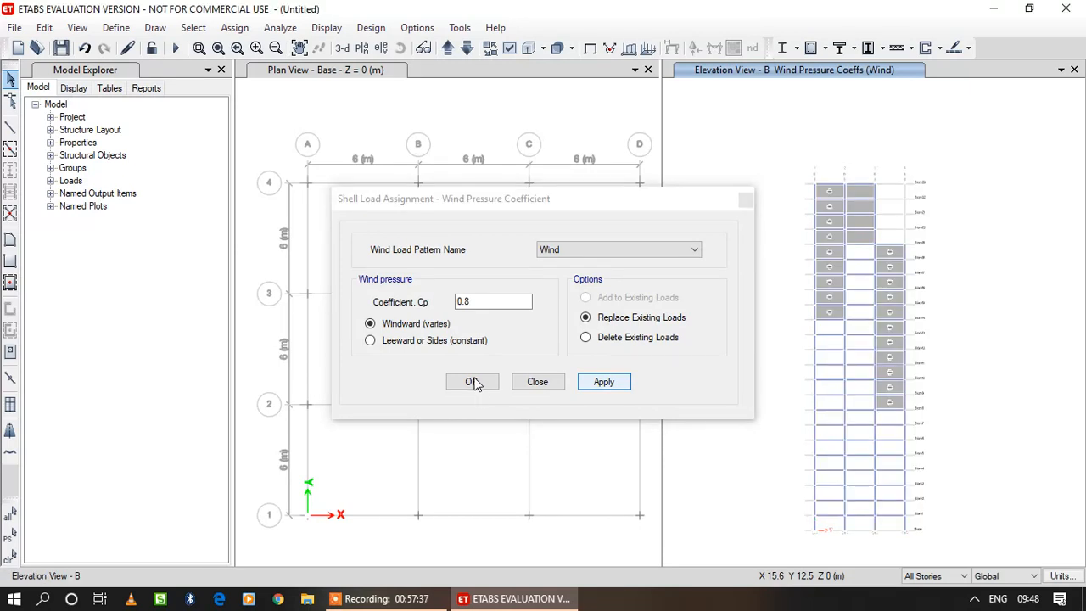
pyautogui.click(474, 382)
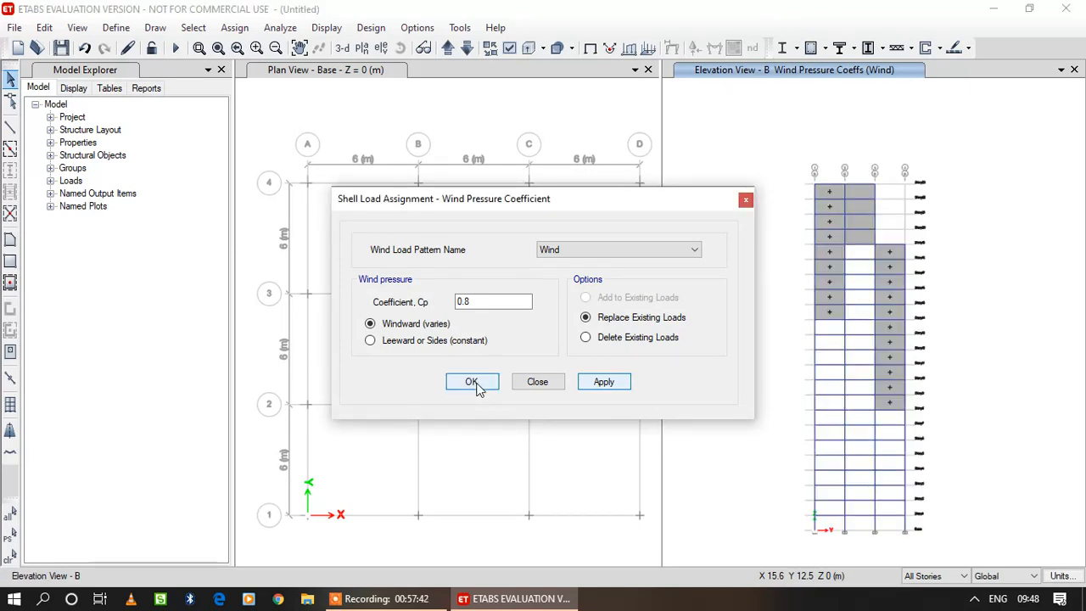
pyautogui.click(474, 384)
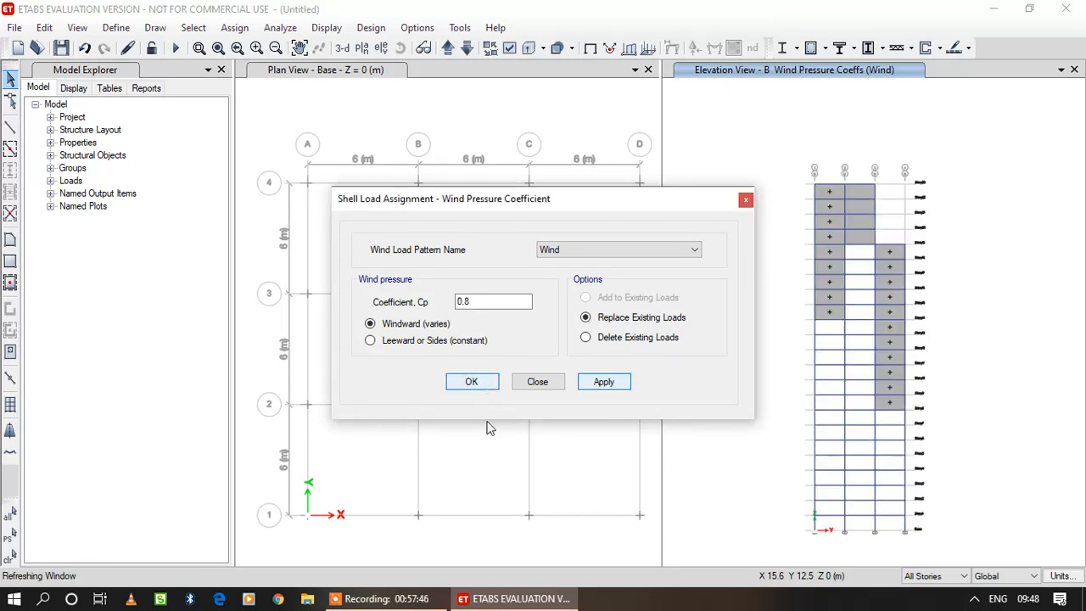
pyautogui.click(484, 426)
# Display the Story1 plan and step upward through the stories to Story3.
pyautogui.click(363, 48)
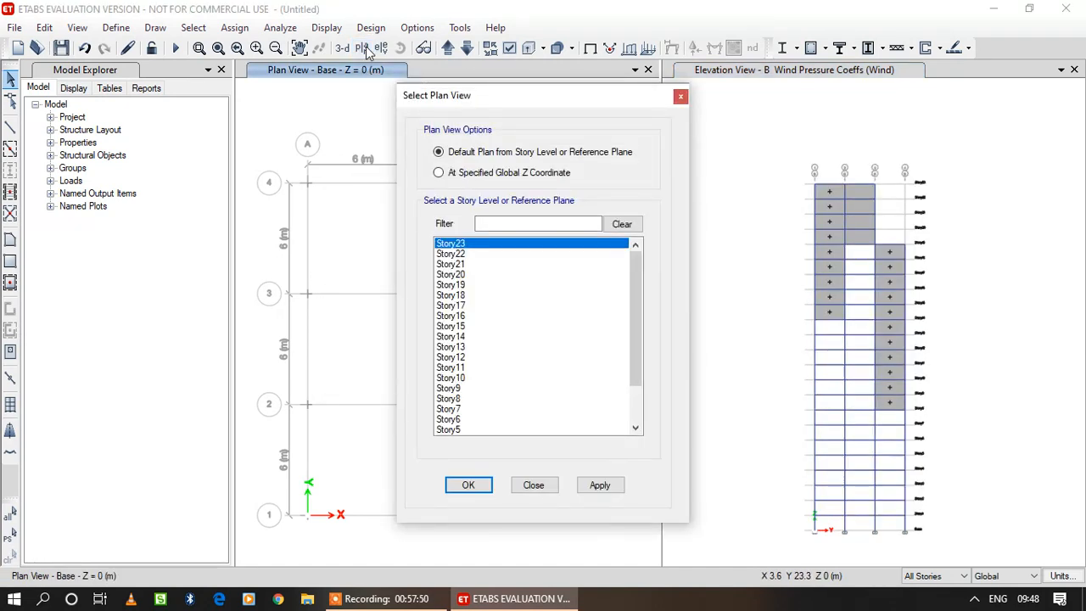
pyautogui.scroll(-2, 623, 321)
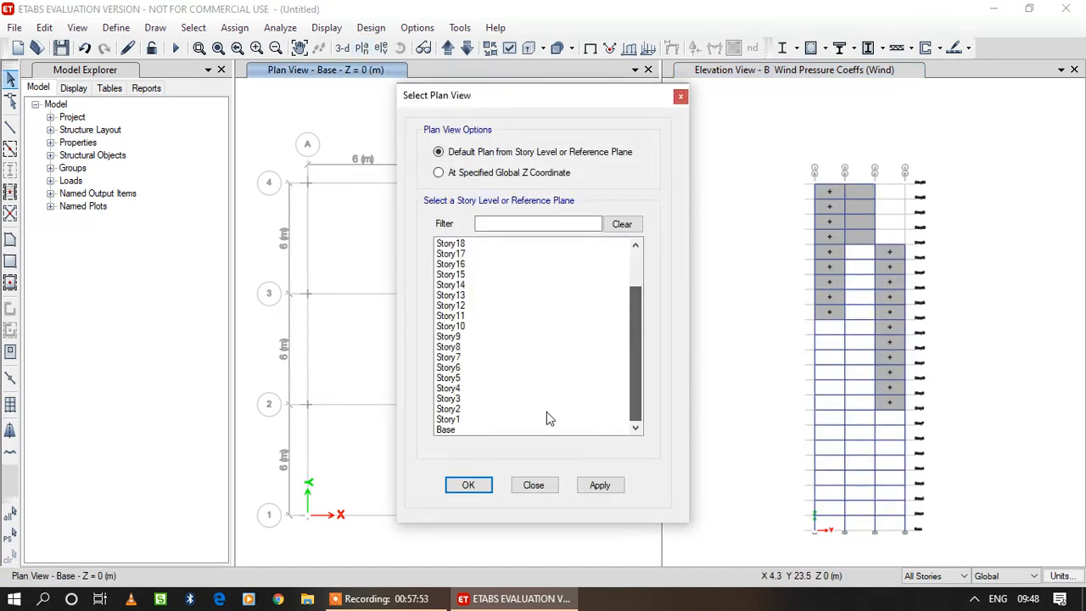
pyautogui.click(456, 419)
pyautogui.click(472, 489)
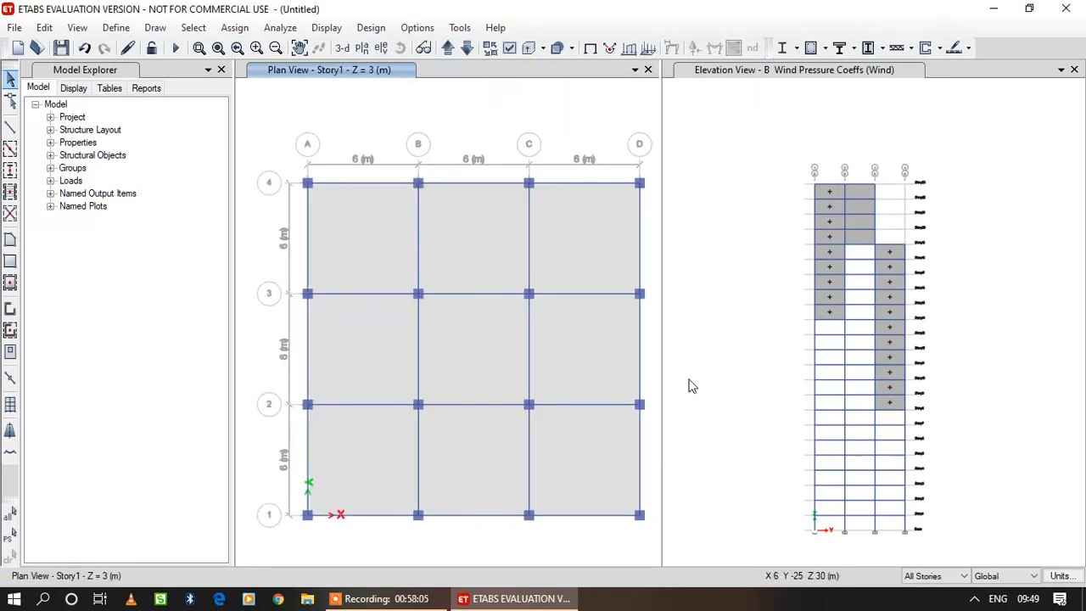
pyautogui.click(448, 49)
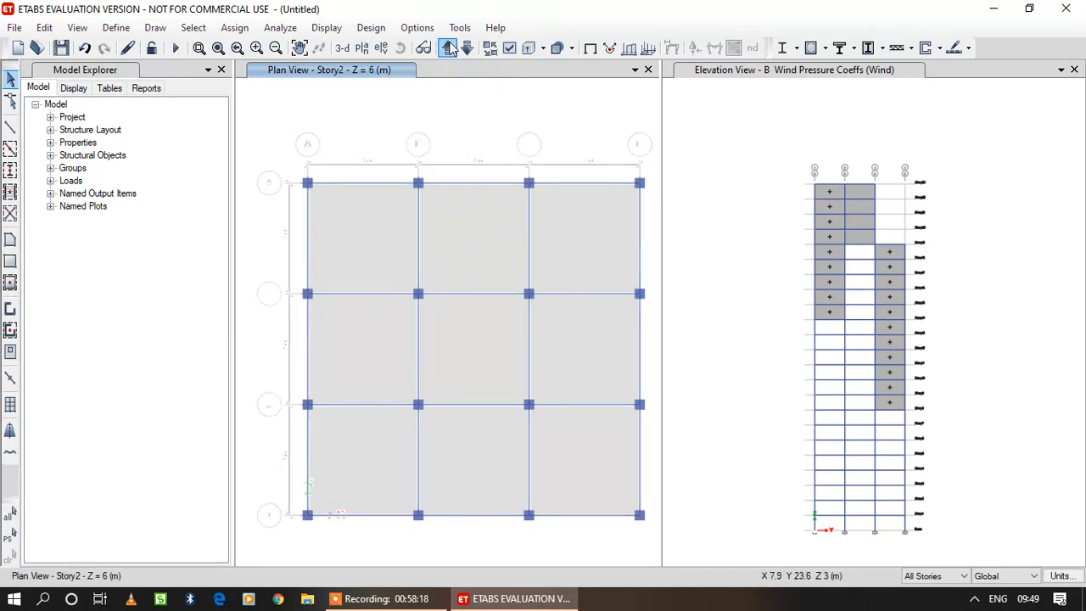
pyautogui.click(449, 48)
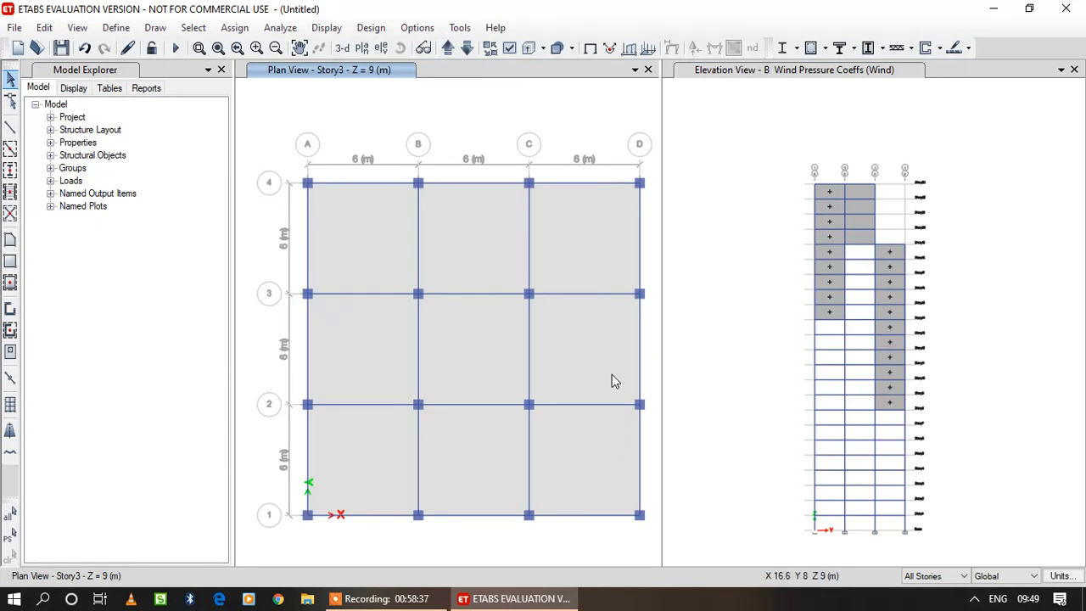
pyautogui.moveTo(423, 604)
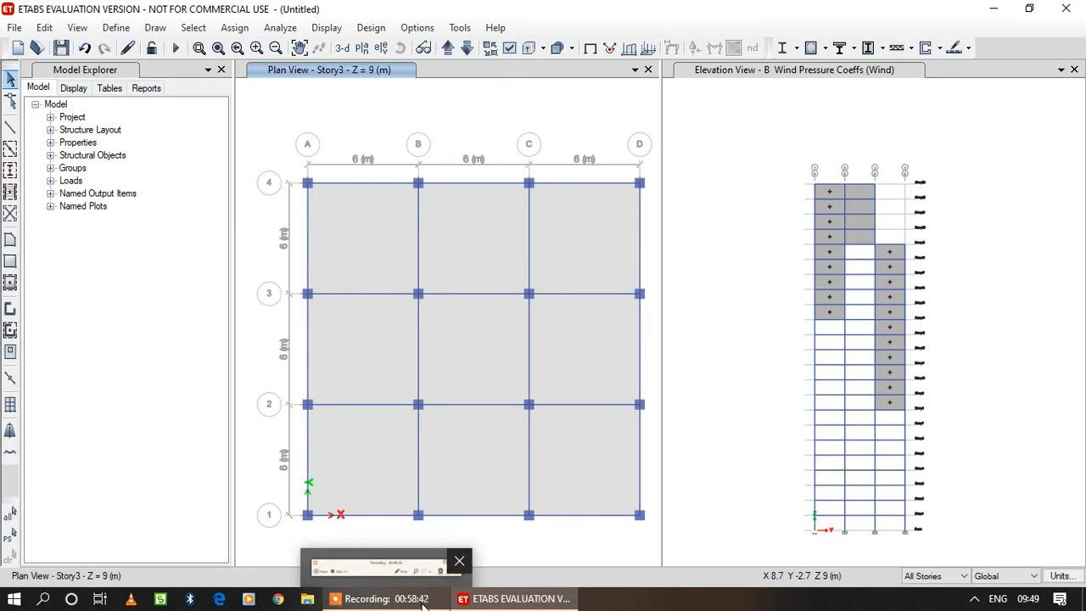
# Step the plan view up to Story6 and switch it to the Story15 plan.
pyautogui.click(448, 49)
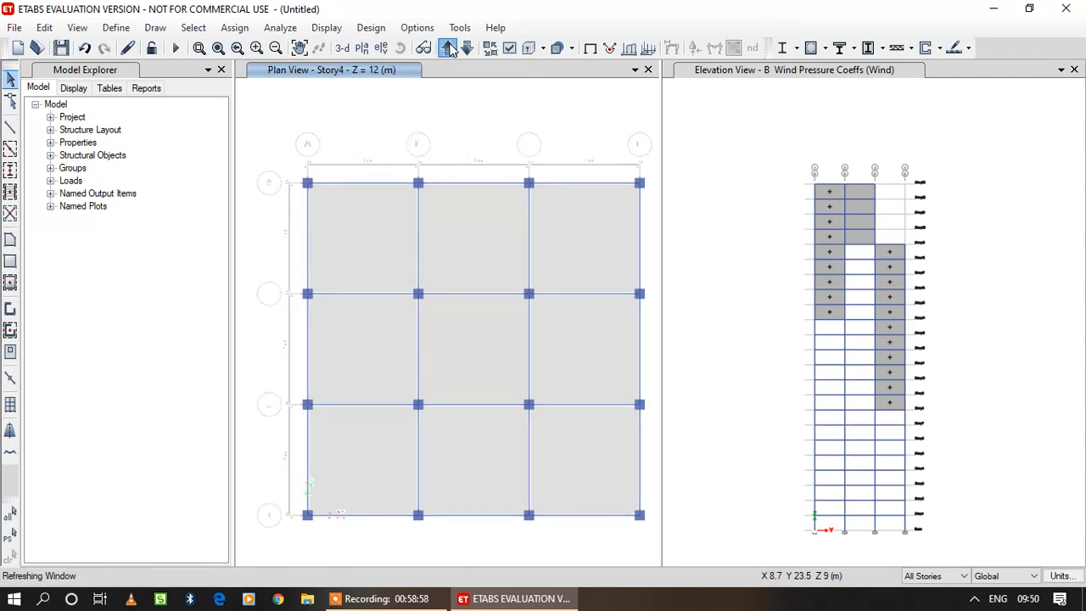
pyautogui.click(449, 48)
pyautogui.click(448, 49)
pyautogui.click(362, 49)
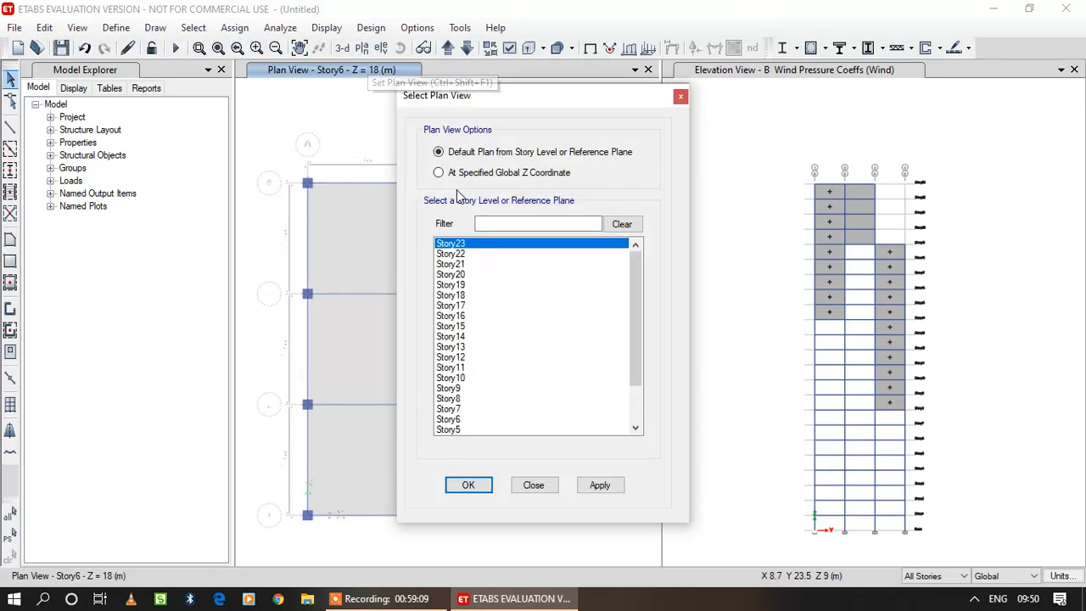
pyautogui.click(458, 326)
pyautogui.click(607, 487)
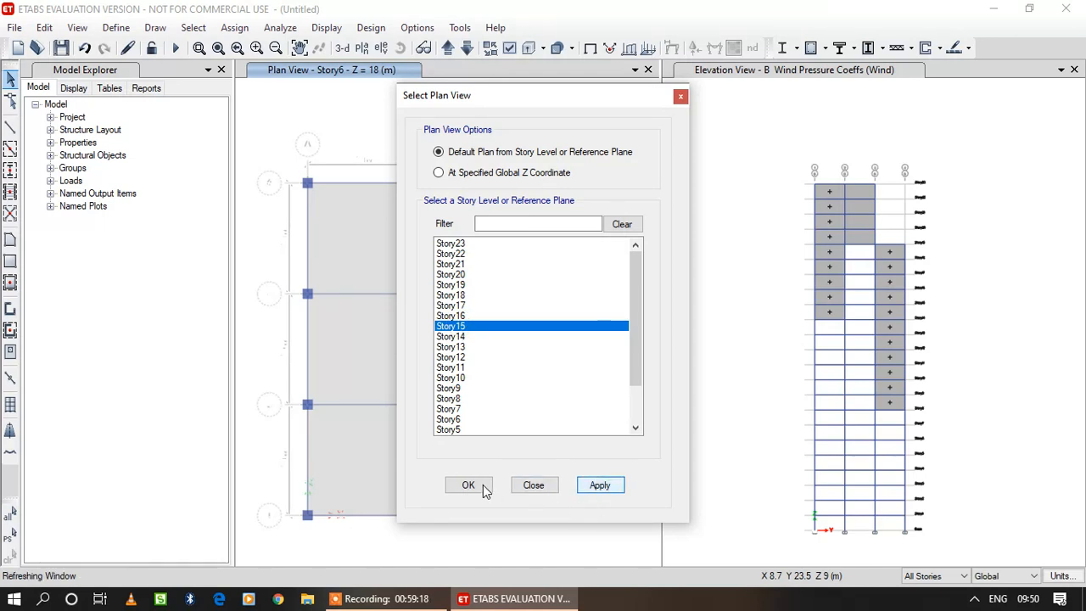
pyautogui.click(469, 485)
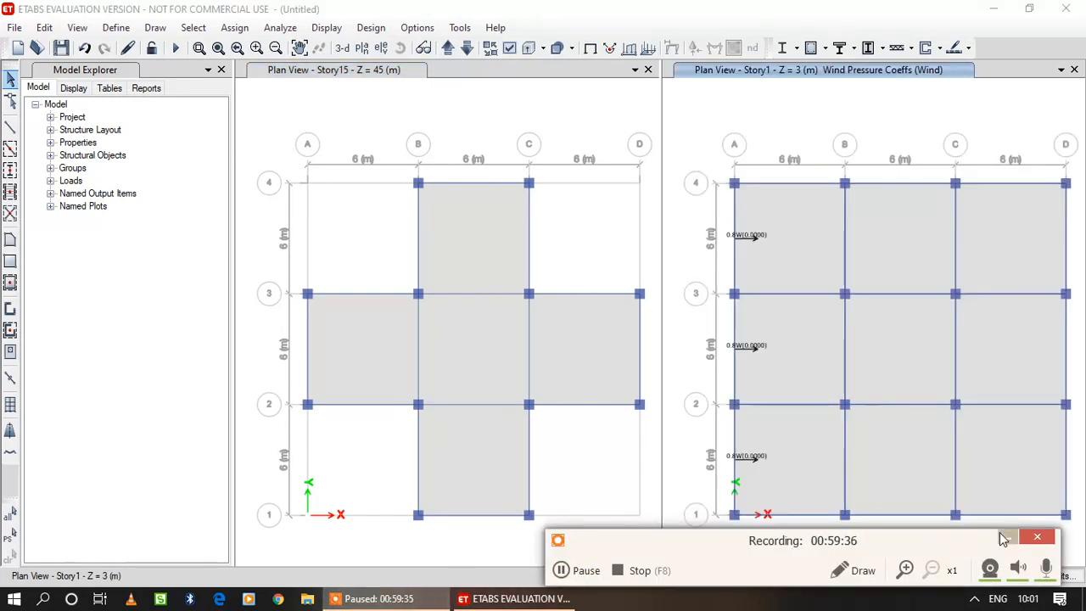
pyautogui.click(1003, 537)
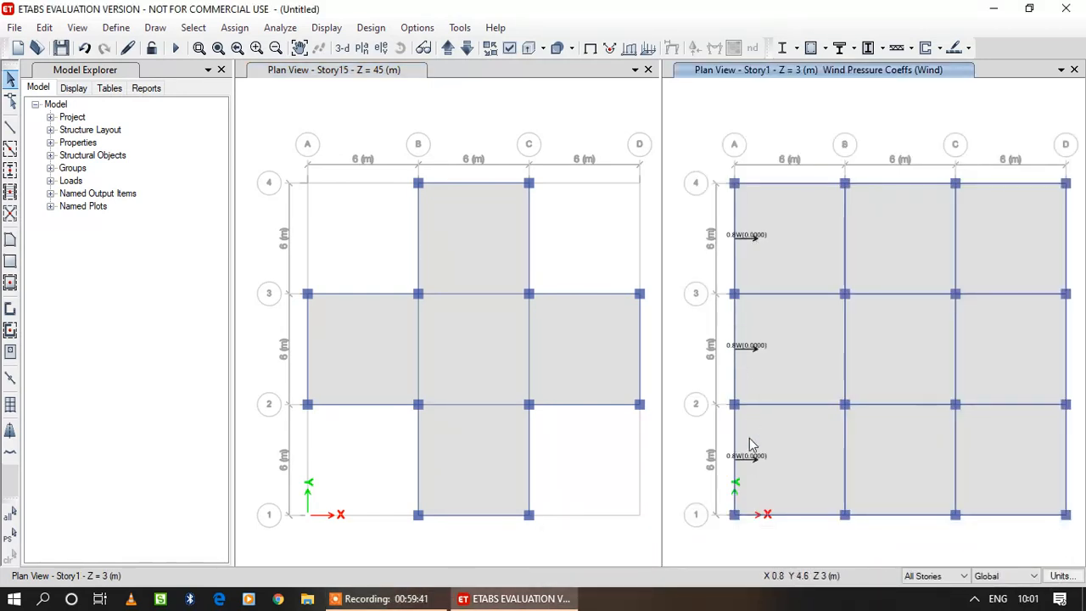
# Display the elevation at grid line D in the view showing wind pressure coefficients.
pyautogui.click(384, 48)
pyautogui.click(397, 238)
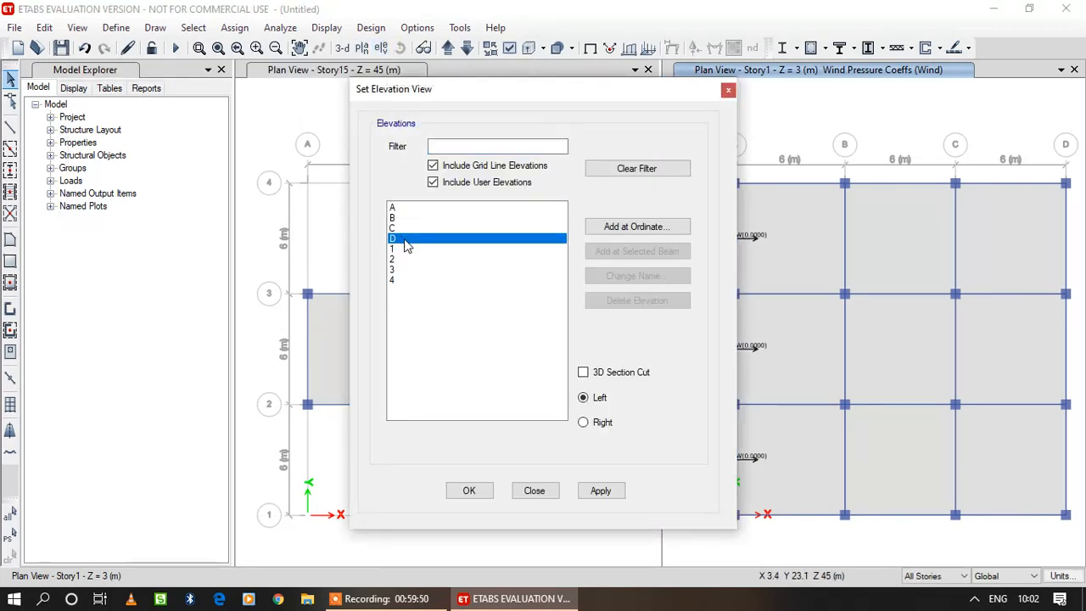
pyautogui.click(598, 491)
pyautogui.click(470, 491)
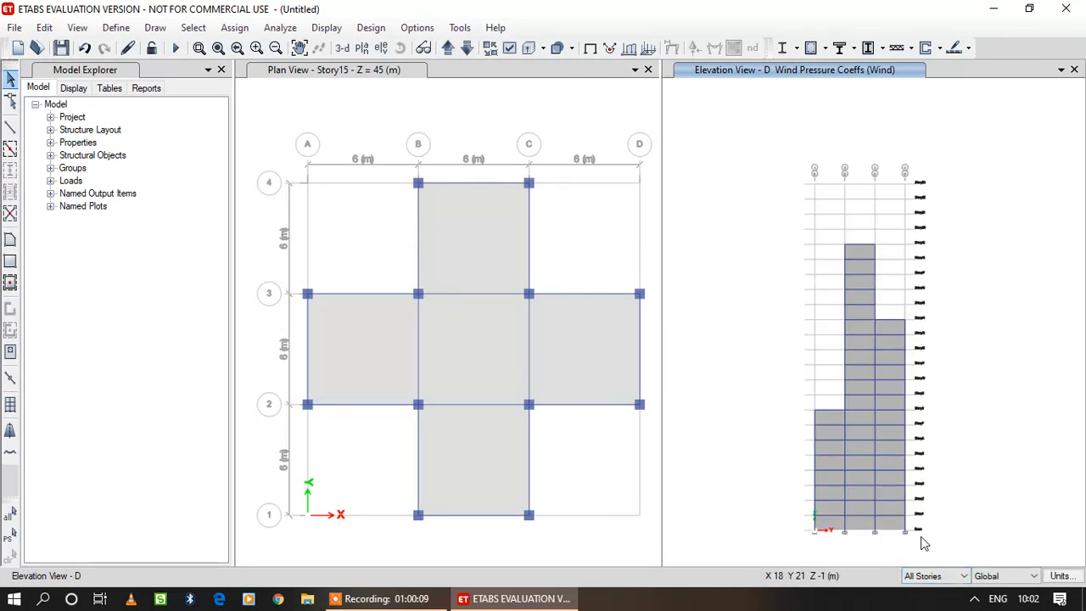
# Assign a Leeward or Sides wind pressure coefficient Cp of -0.25 for the Wind pattern to all cladding panels on elevation D.
pyautogui.click(825, 523)
pyautogui.click(854, 509)
pyautogui.click(892, 507)
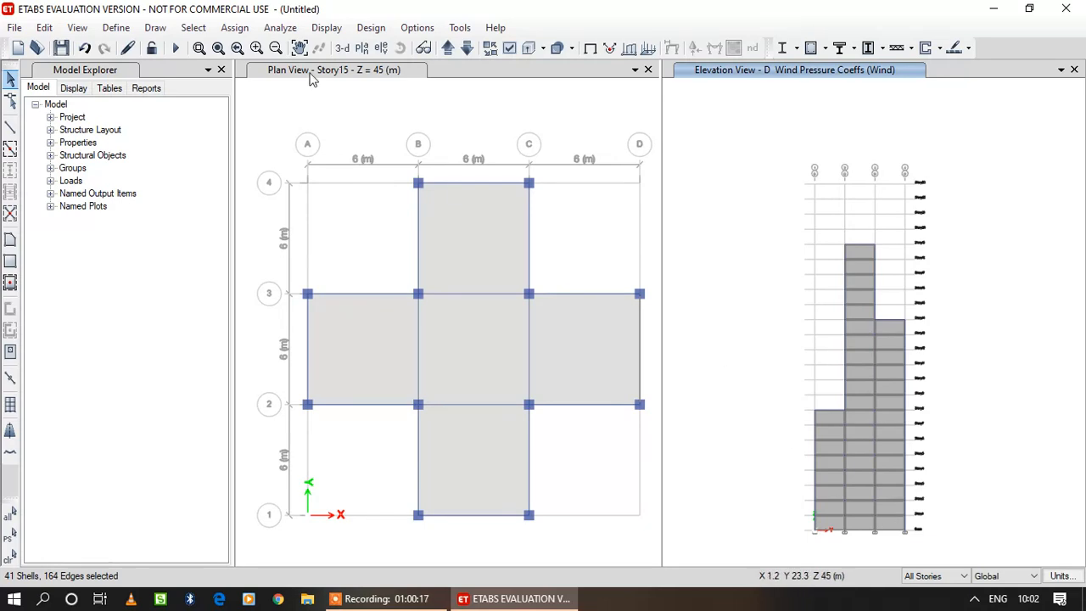
pyautogui.click(235, 27)
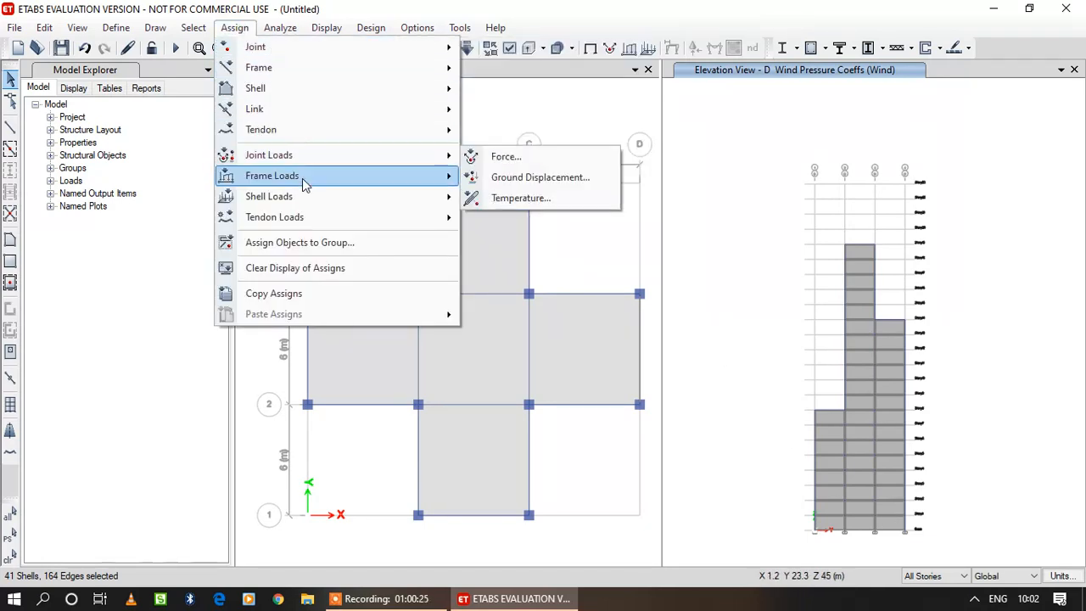
pyautogui.moveTo(304, 188)
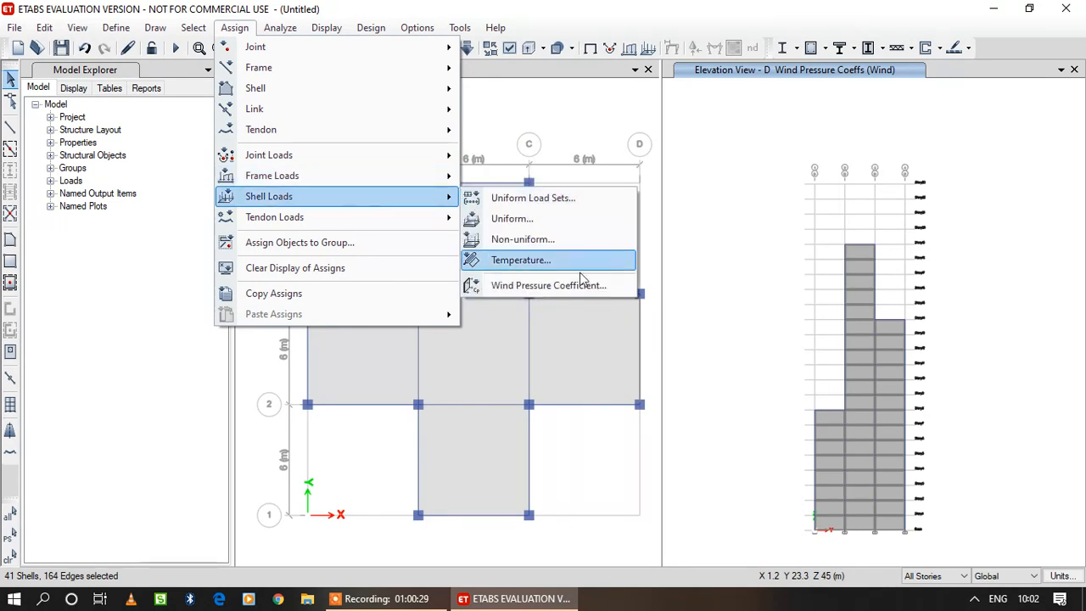
pyautogui.click(571, 291)
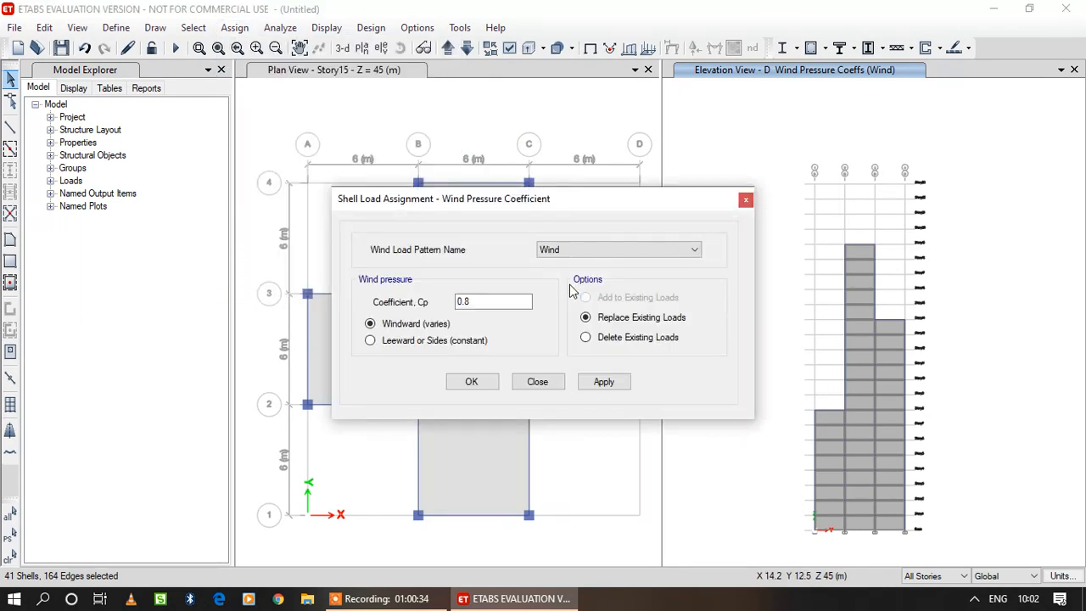
pyautogui.moveTo(478, 301); pyautogui.dragTo(409, 301)
pyautogui.write('-')
pyautogui.click(382, 342)
pyautogui.click(609, 383)
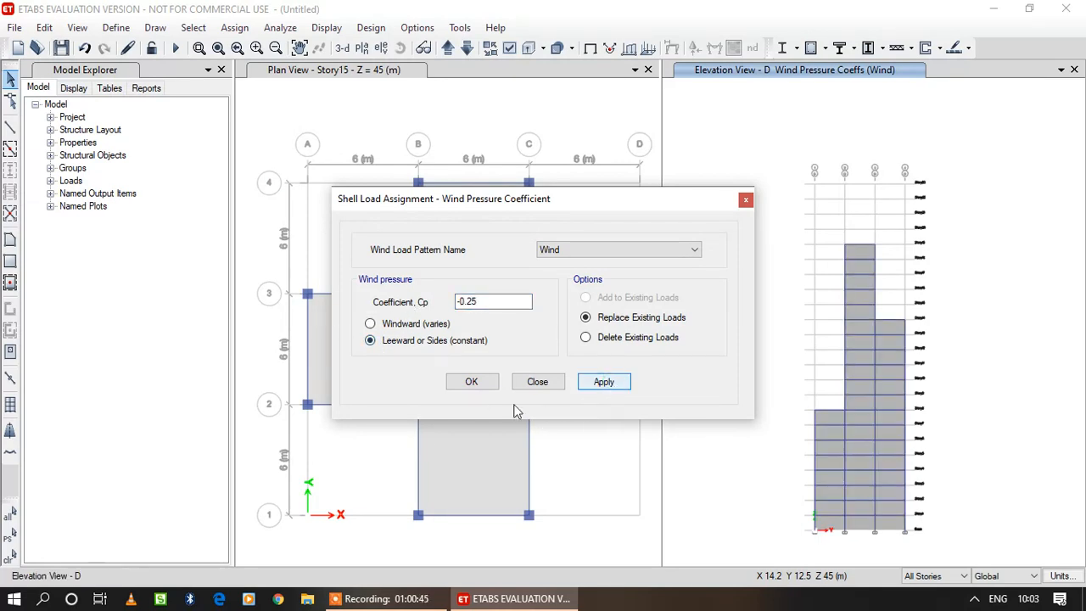
pyautogui.click(473, 384)
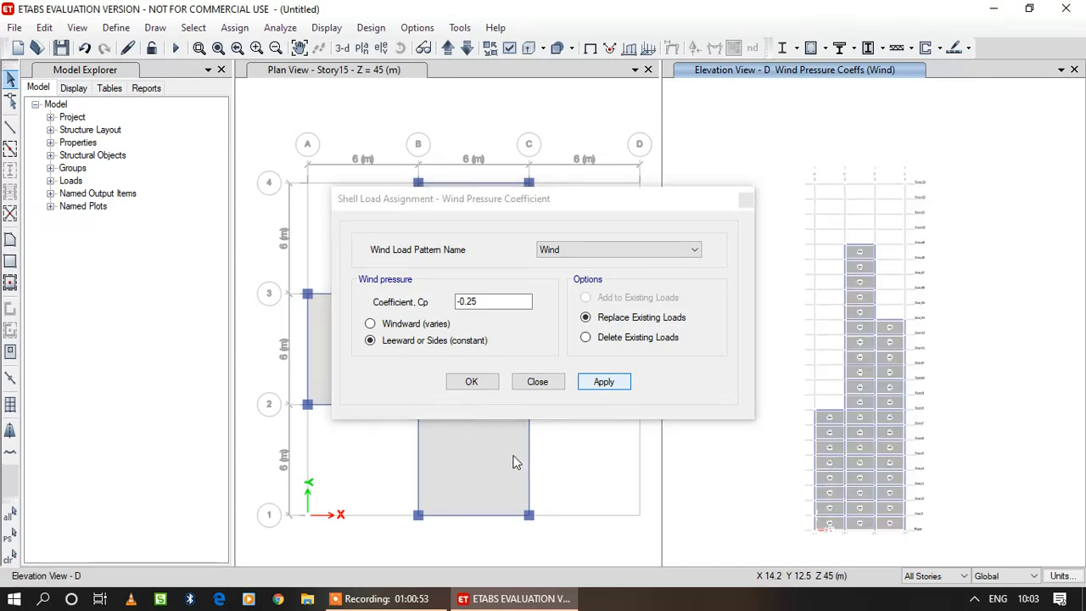
pyautogui.click(474, 383)
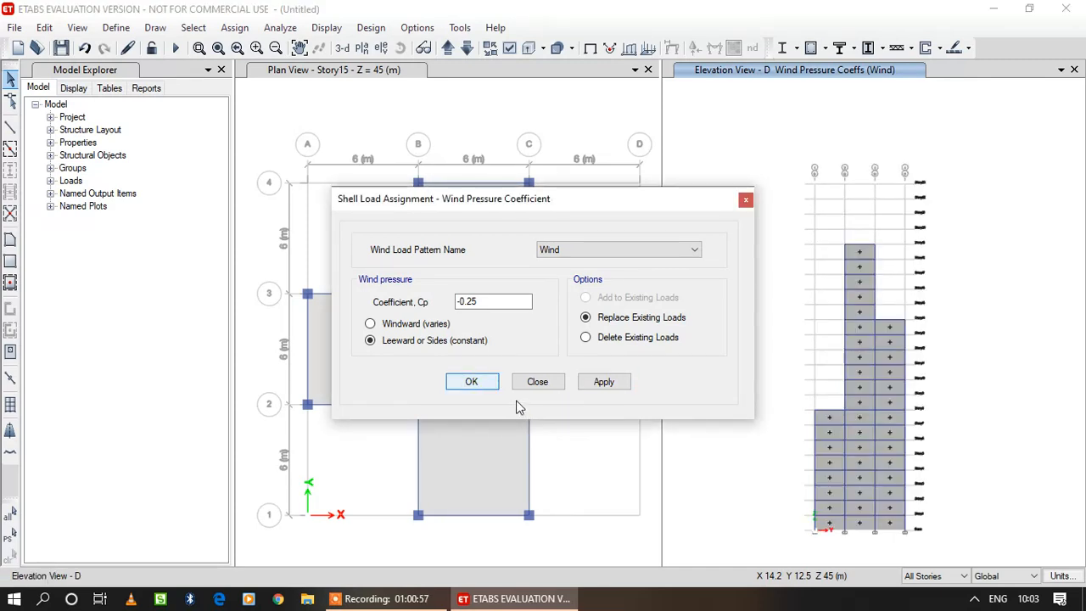
pyautogui.click(496, 387)
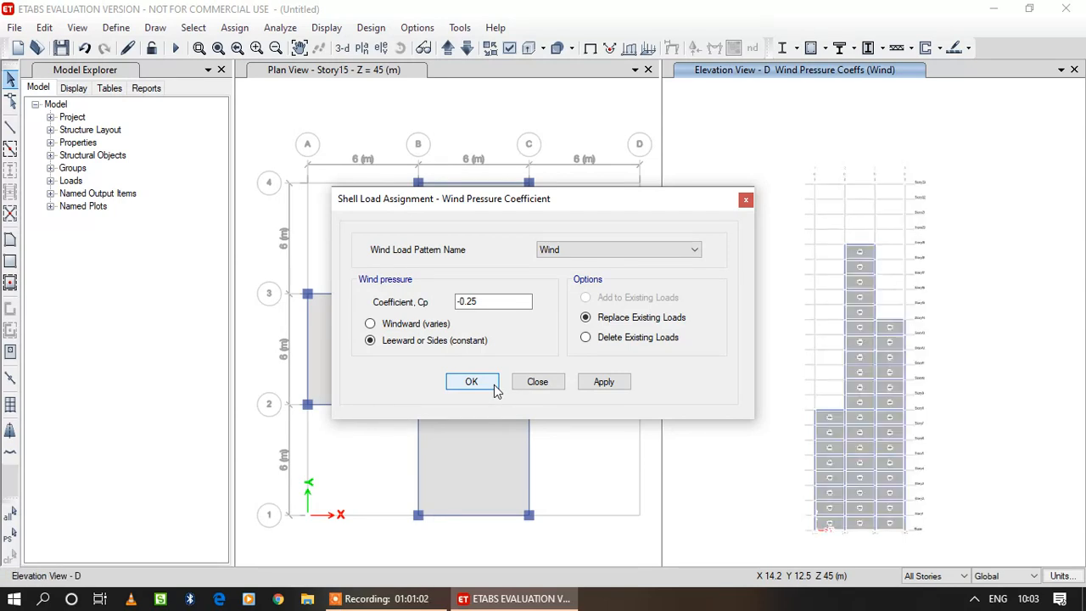
# Switch the elevation view from grid line D to grid line C.
pyautogui.click(381, 48)
pyautogui.click(394, 228)
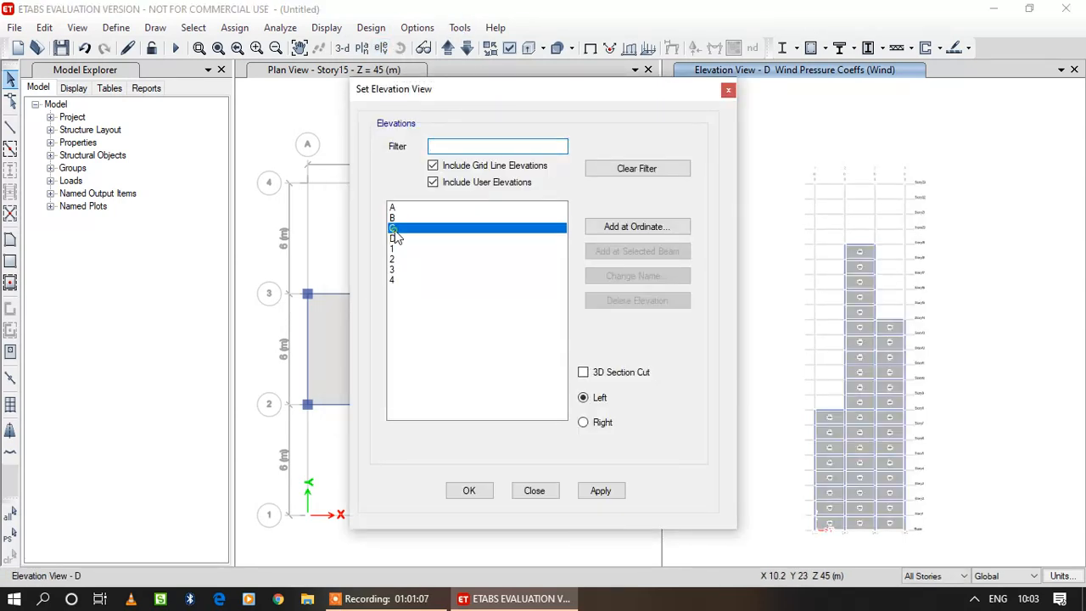
pyautogui.click(477, 494)
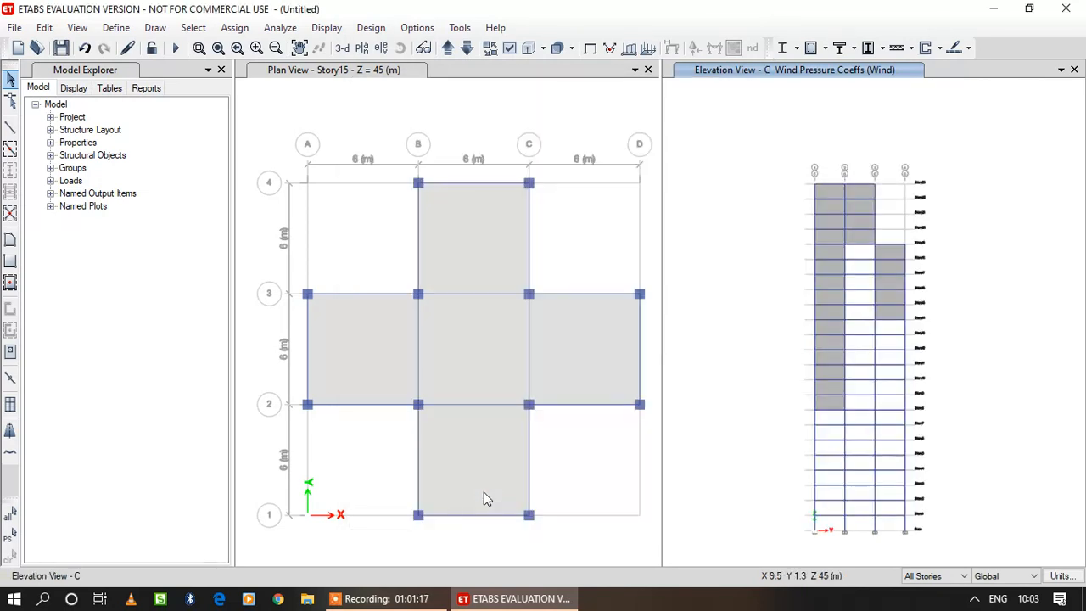
# Assign a Leeward or Sides wind pressure coefficient Cp of -0.25 for the Wind pattern to all cladding panels on elevation C.
pyautogui.click(834, 342)
pyautogui.click(861, 244)
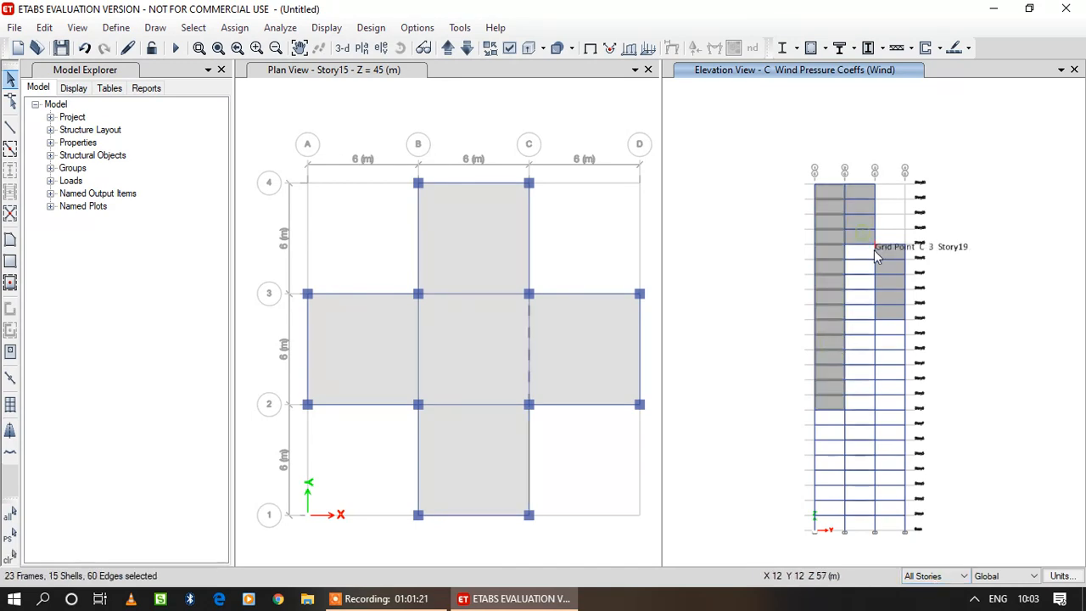
pyautogui.click(895, 254)
pyautogui.click(860, 239)
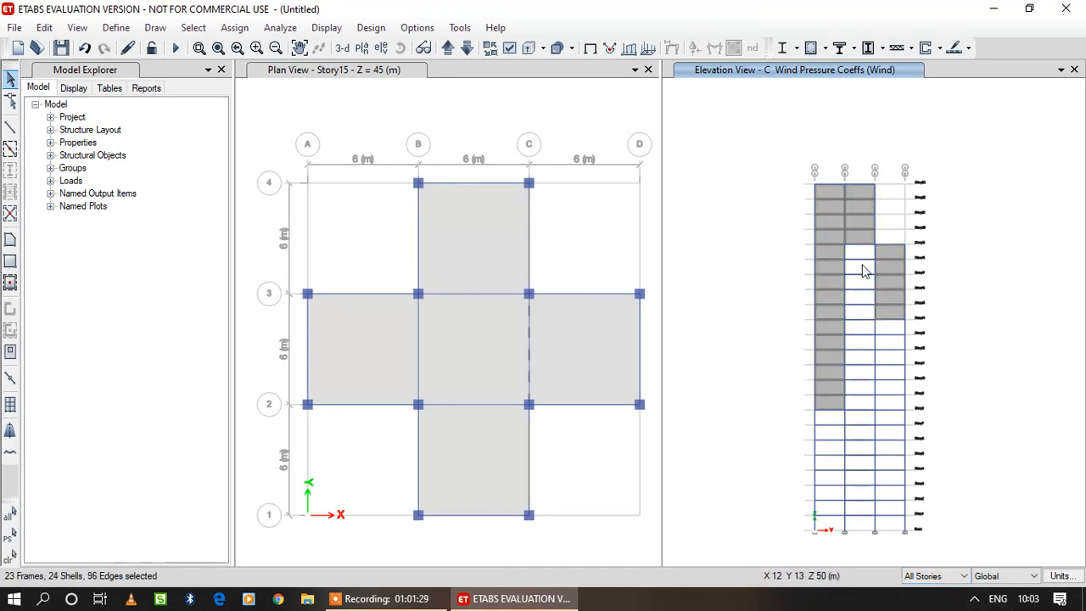
pyautogui.click(235, 27)
pyautogui.moveTo(295, 202)
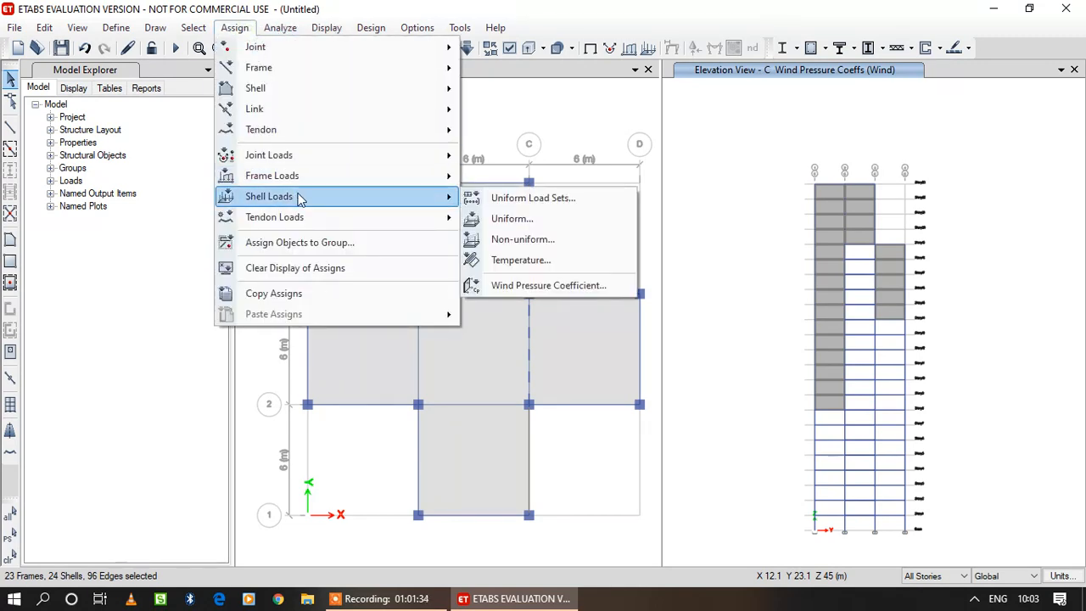
pyautogui.click(564, 285)
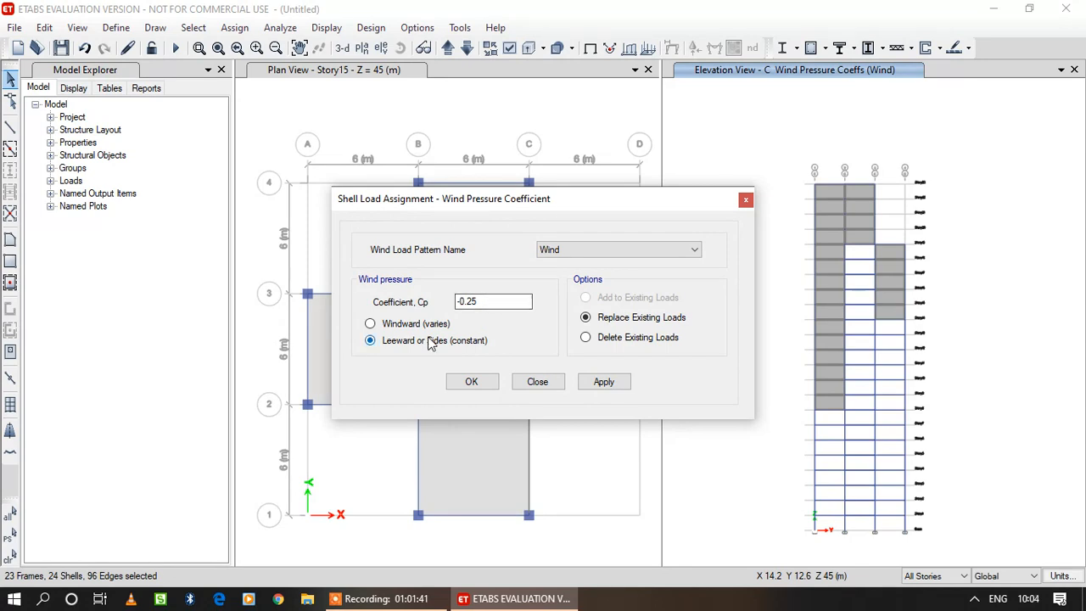
pyautogui.click(599, 382)
pyautogui.click(482, 381)
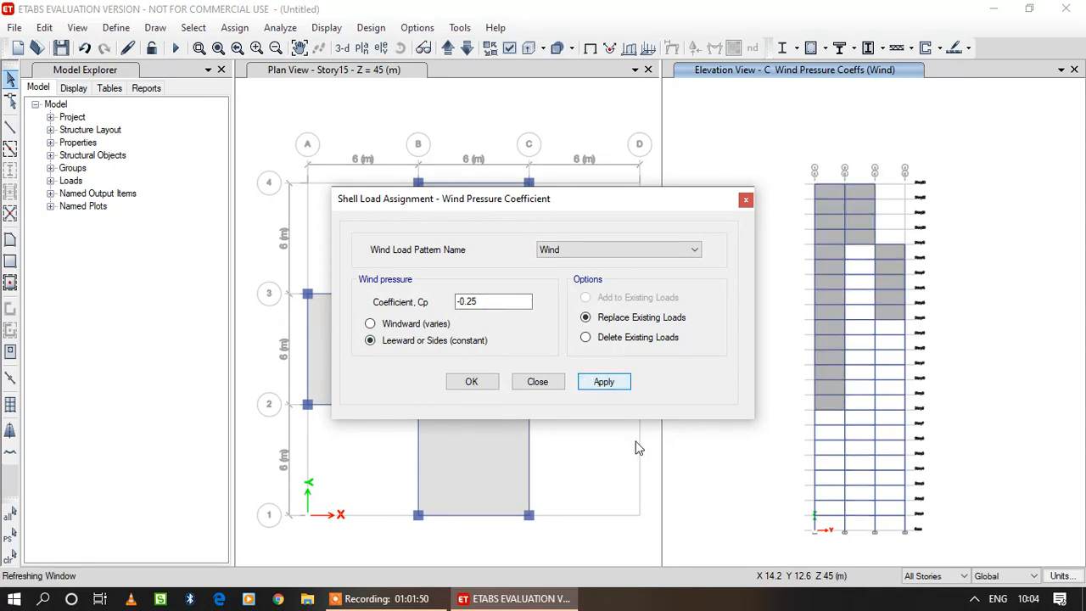
pyautogui.click(472, 383)
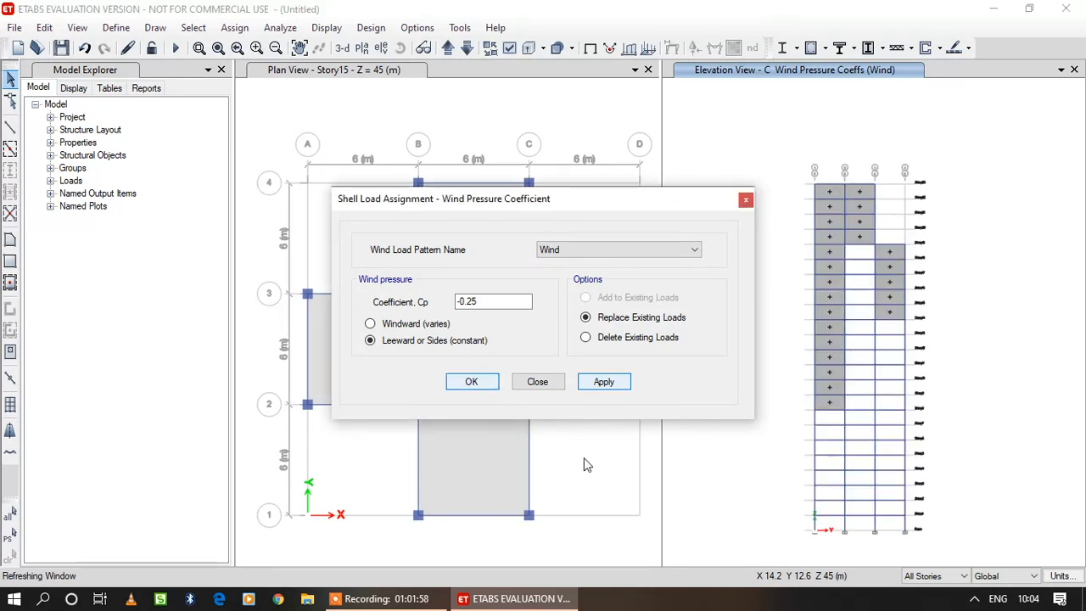
# Replace the Story15 plan view with the elevation at grid line 1.
pyautogui.click(503, 341)
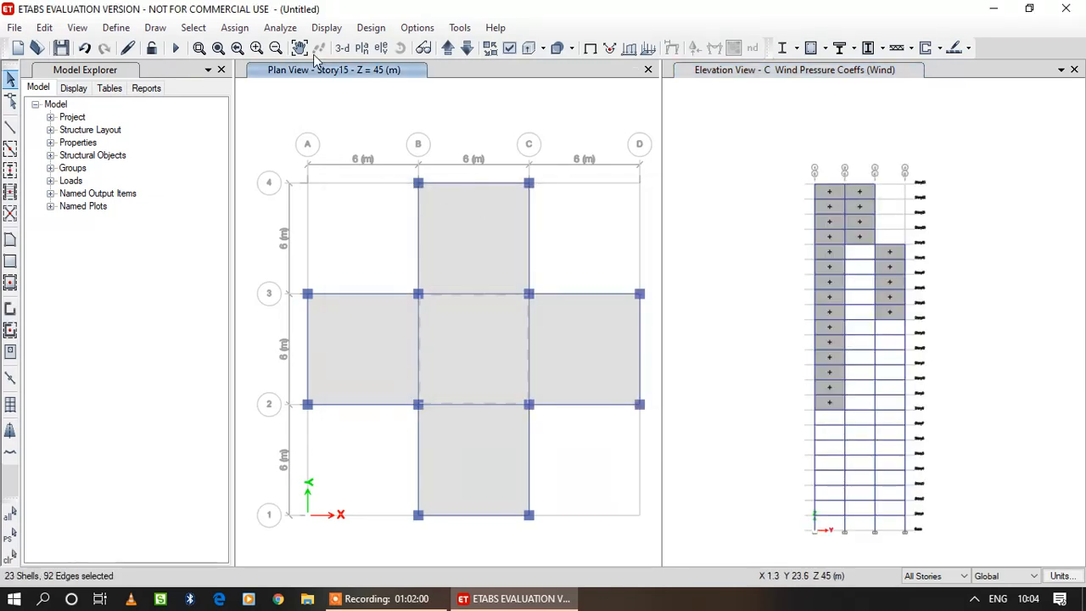
pyautogui.click(379, 48)
pyautogui.click(392, 247)
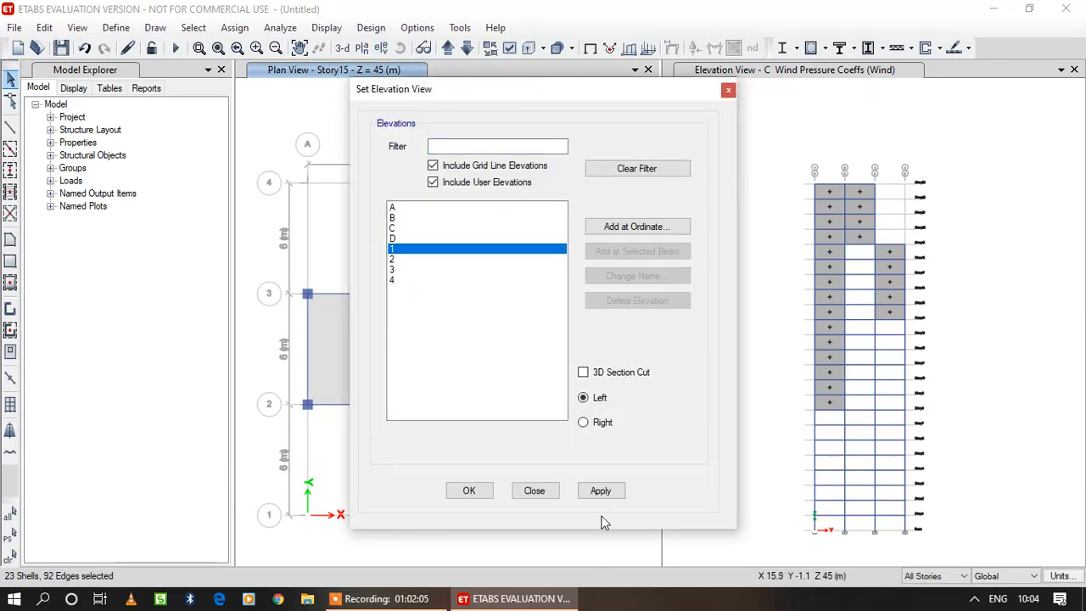
pyautogui.click(488, 491)
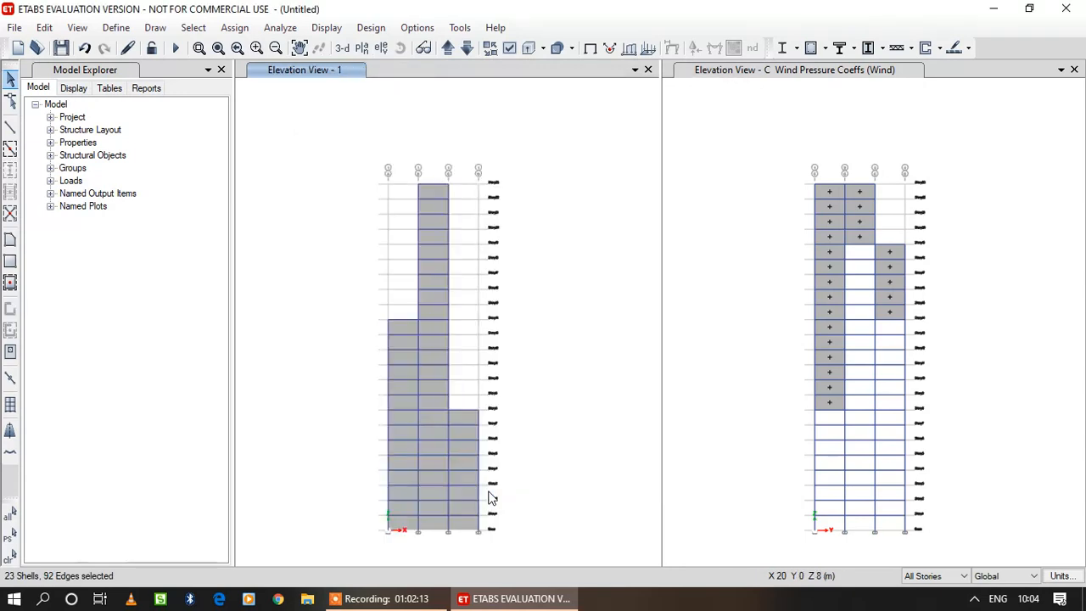
# Assign a Leeward or Sides wind pressure coefficient Cp of -0.8 for the Wind pattern to all cladding panels on elevation 1.
pyautogui.click(443, 511)
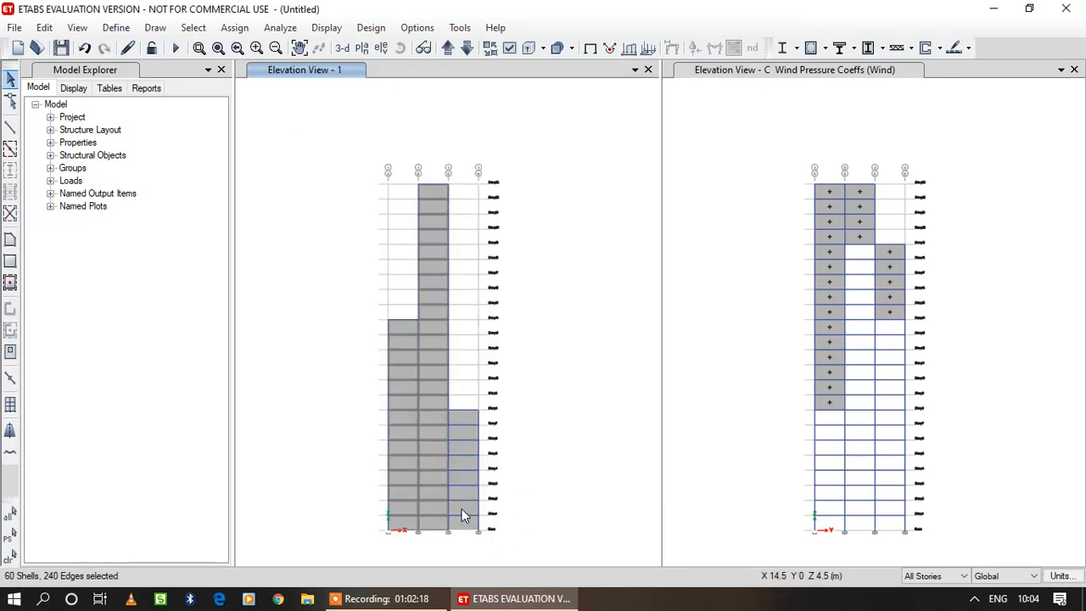
pyautogui.click(462, 509)
pyautogui.click(247, 30)
pyautogui.moveTo(407, 195)
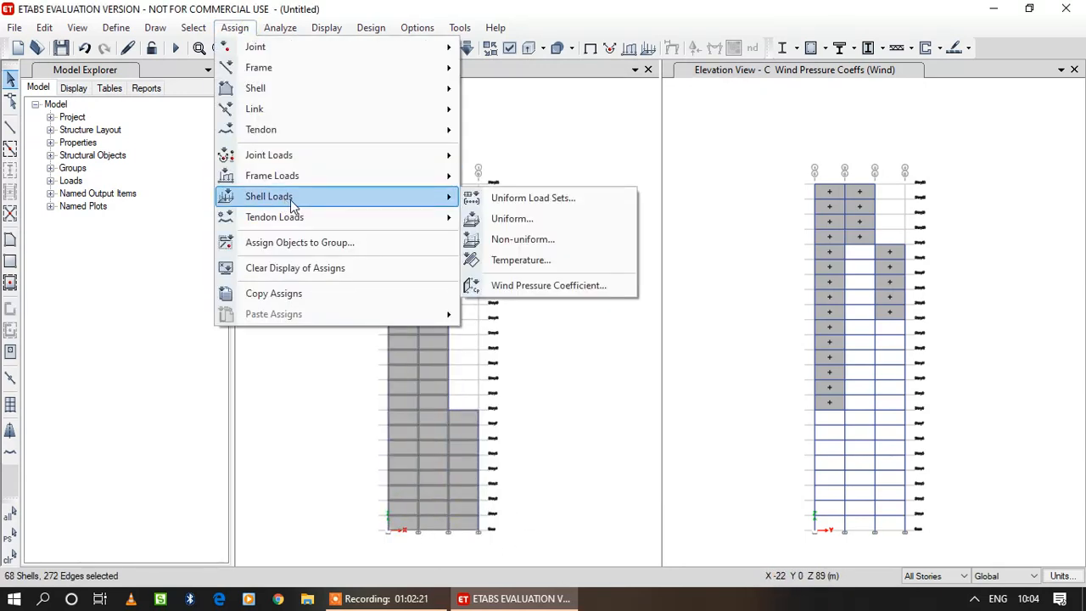
pyautogui.click(563, 284)
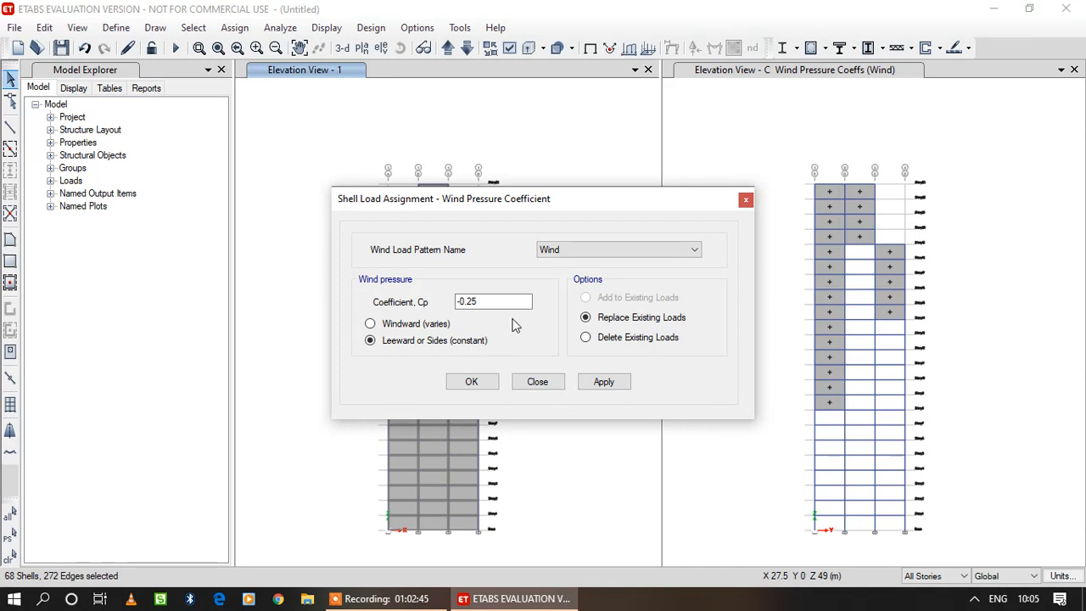
pyautogui.moveTo(499, 296); pyautogui.dragTo(429, 314)
pyautogui.write('-0.')
pyautogui.click(602, 383)
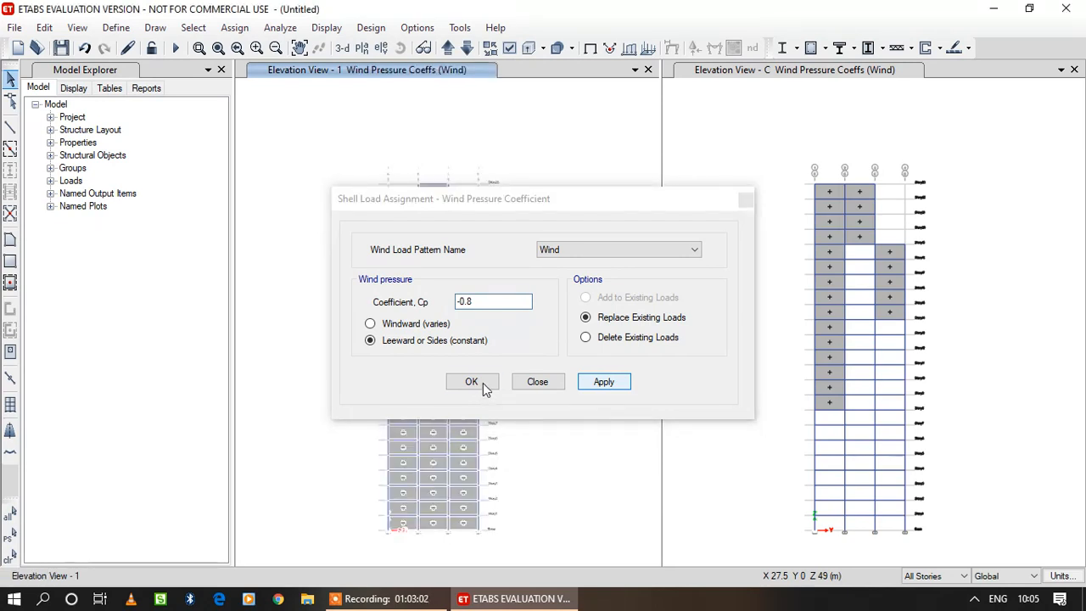
pyautogui.click(486, 387)
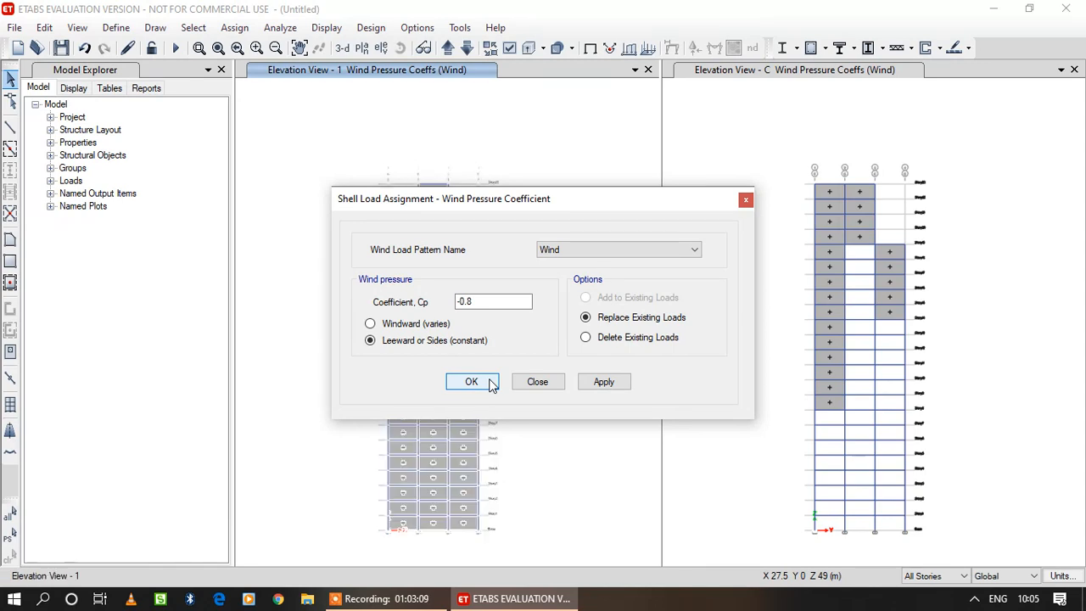
# Switch the elevation view from grid line 1 to grid line 2.
pyautogui.click(381, 48)
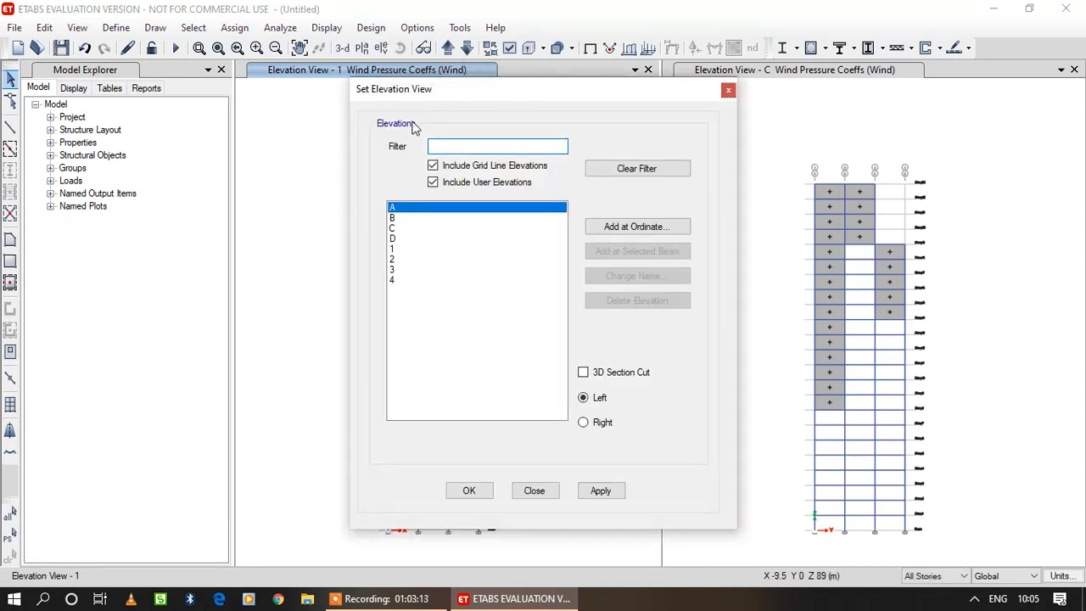
pyautogui.click(407, 257)
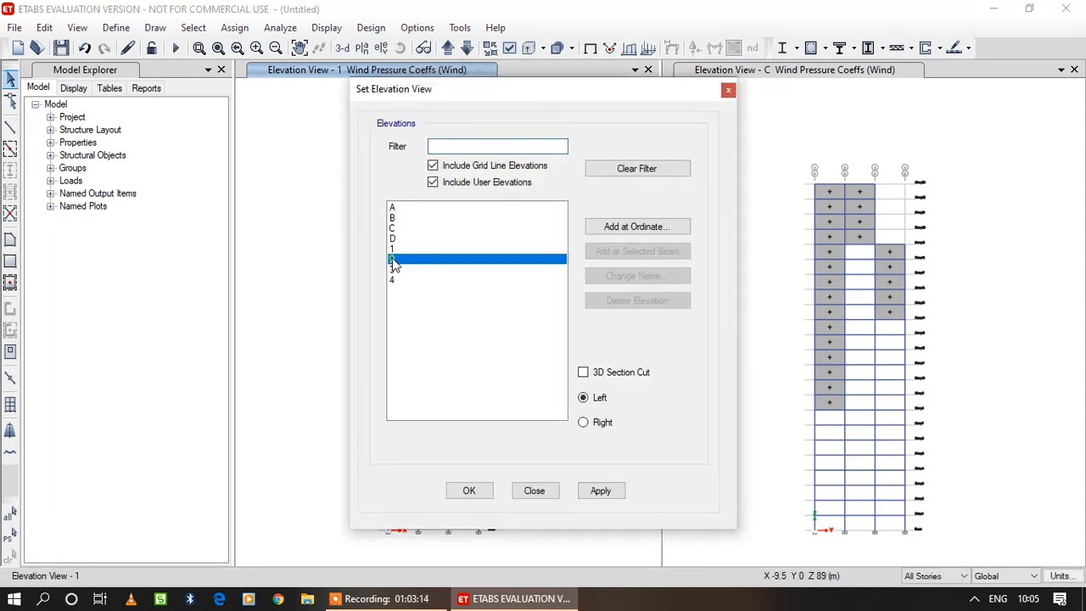
pyautogui.click(487, 496)
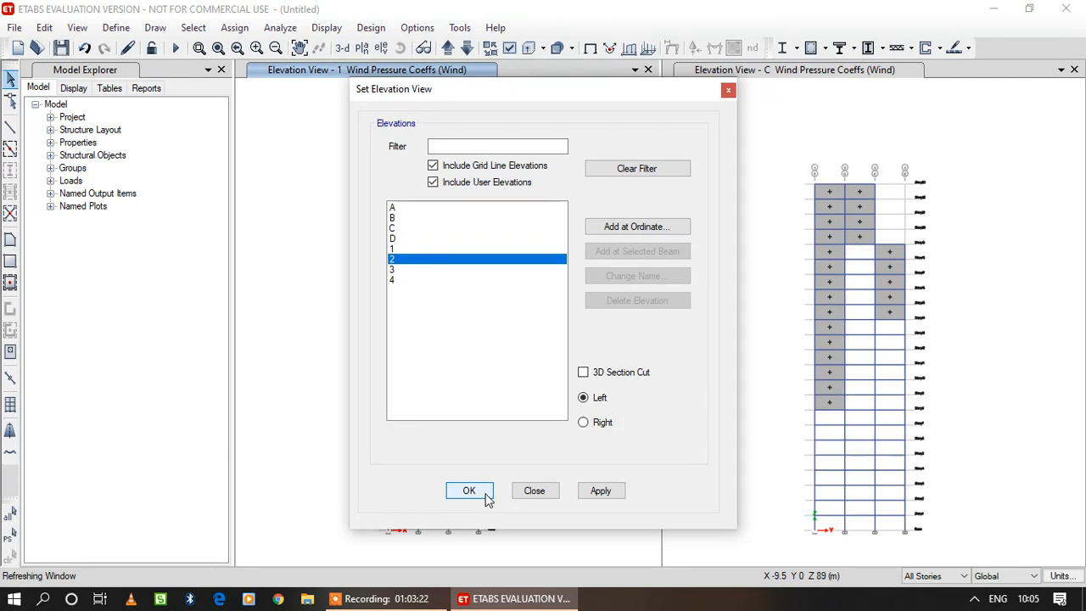
# Assign a Leeward or Sides wind pressure coefficient Cp of -0.8 for the Wind pattern to all cladding panels on elevation 2.
pyautogui.click(407, 255)
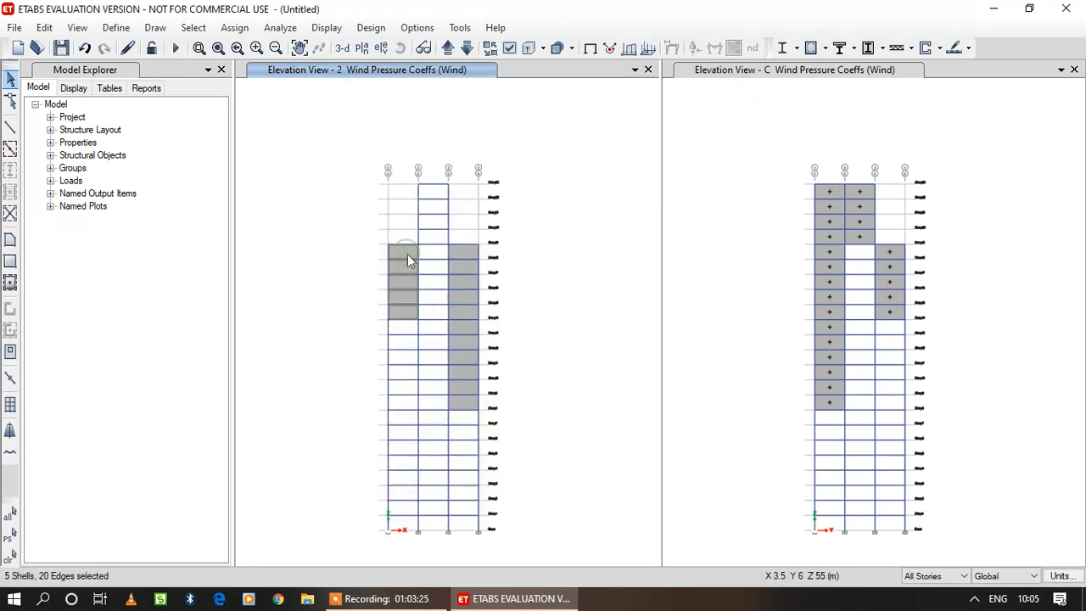
pyautogui.click(464, 249)
pyautogui.click(234, 27)
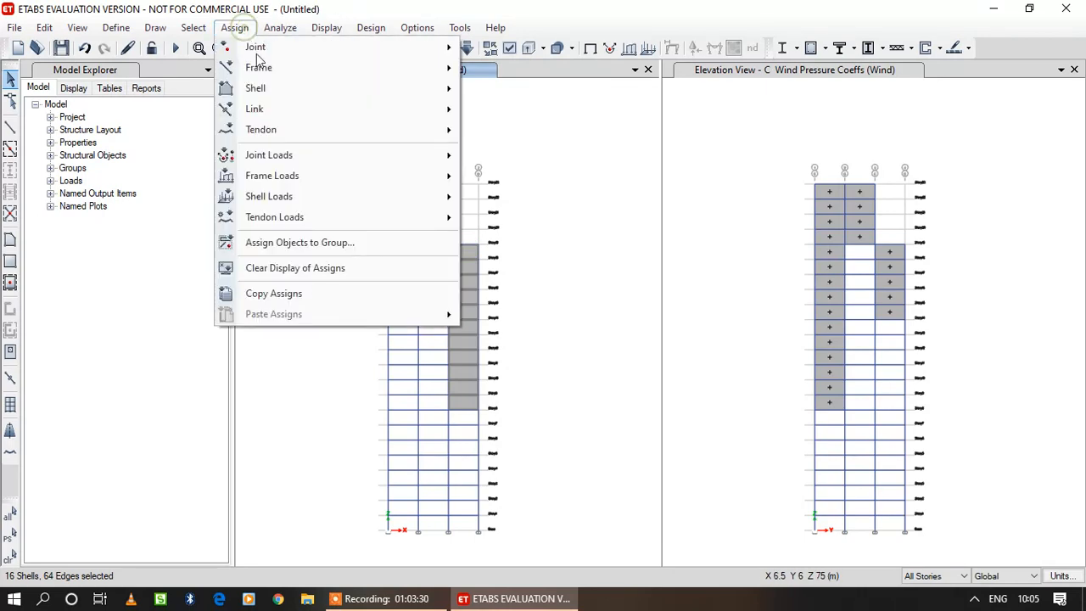
pyautogui.moveTo(405, 198)
pyautogui.click(504, 285)
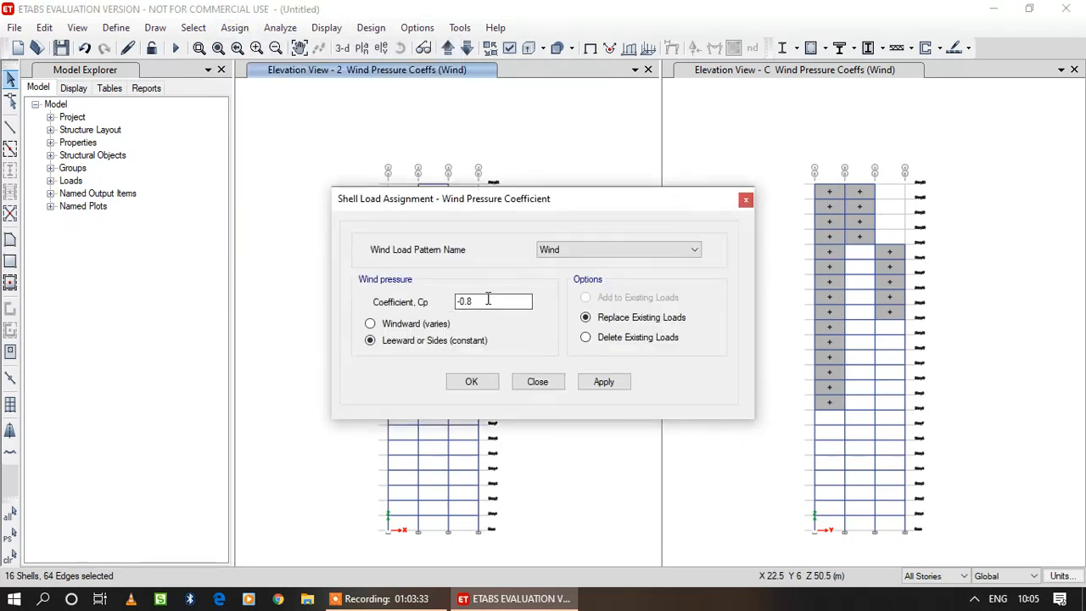
pyautogui.click(599, 380)
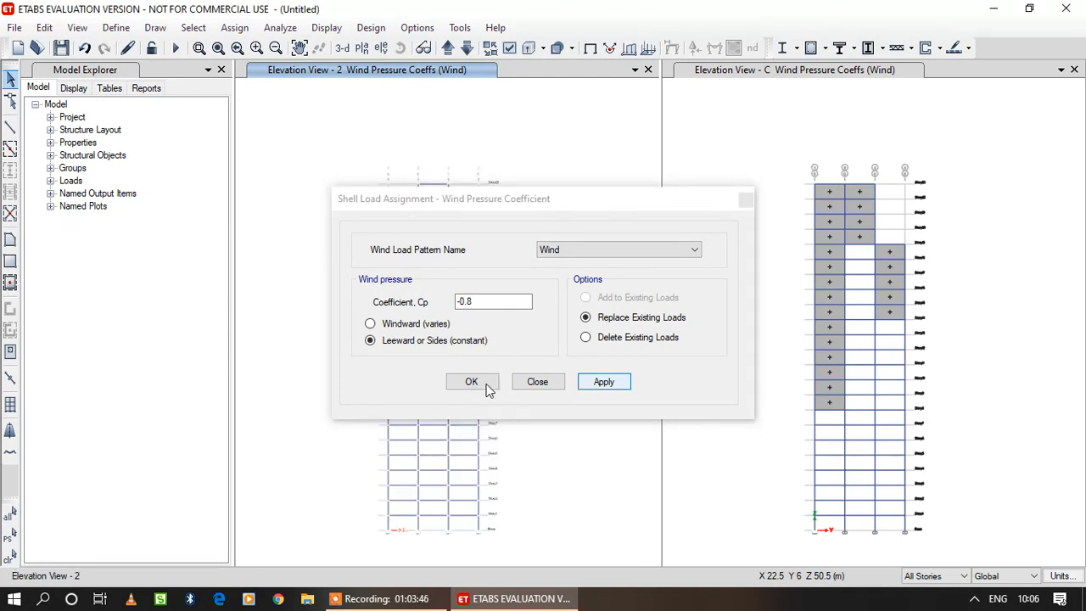
pyautogui.click(487, 386)
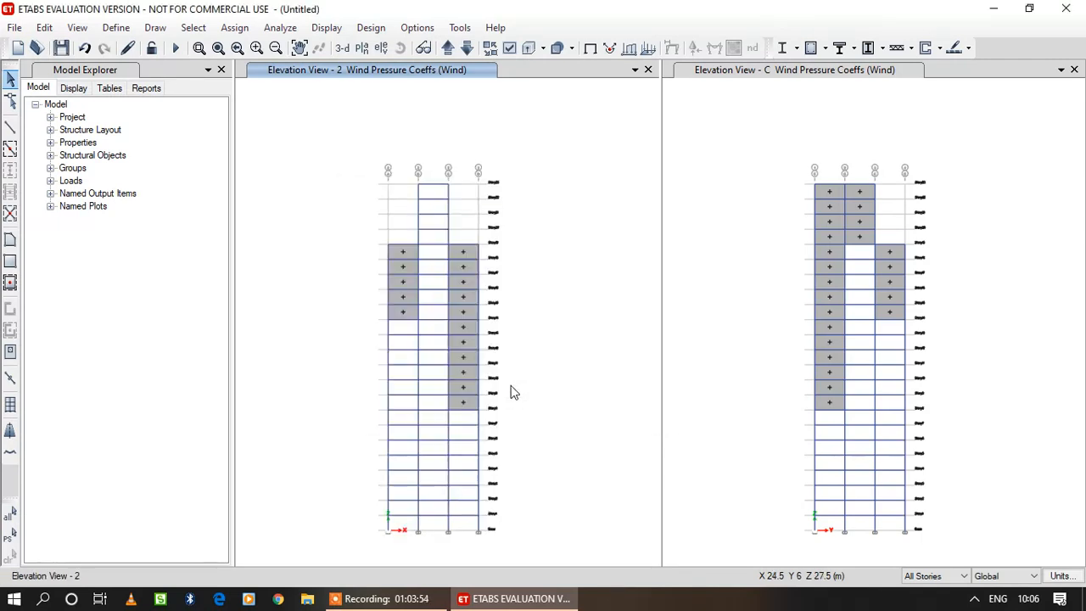
# Switch the elevation view from grid line 2 to grid line 4.
pyautogui.click(381, 48)
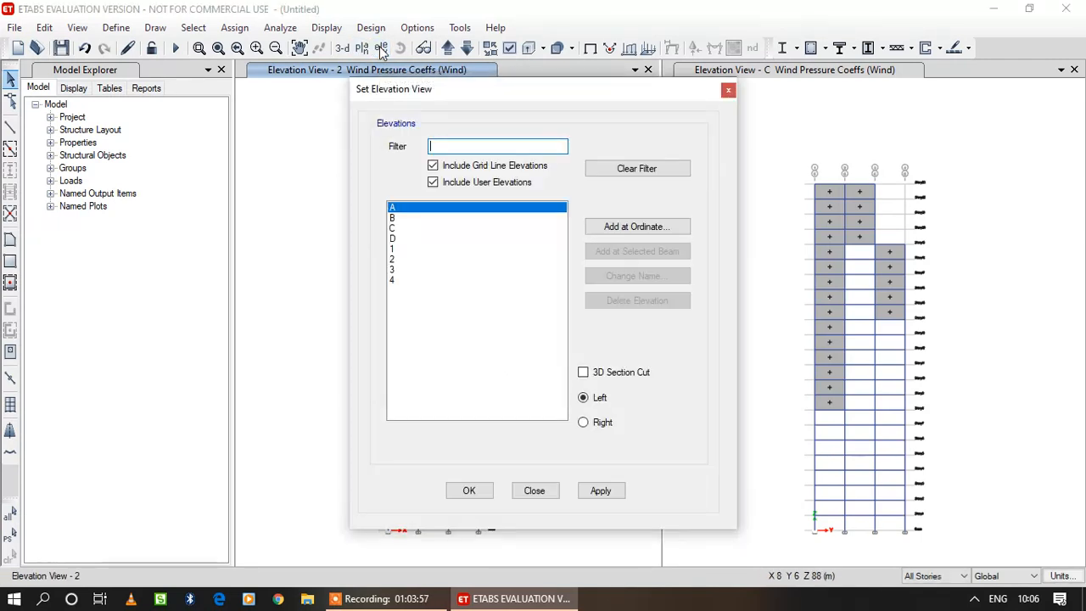
pyautogui.click(395, 283)
pyautogui.click(600, 491)
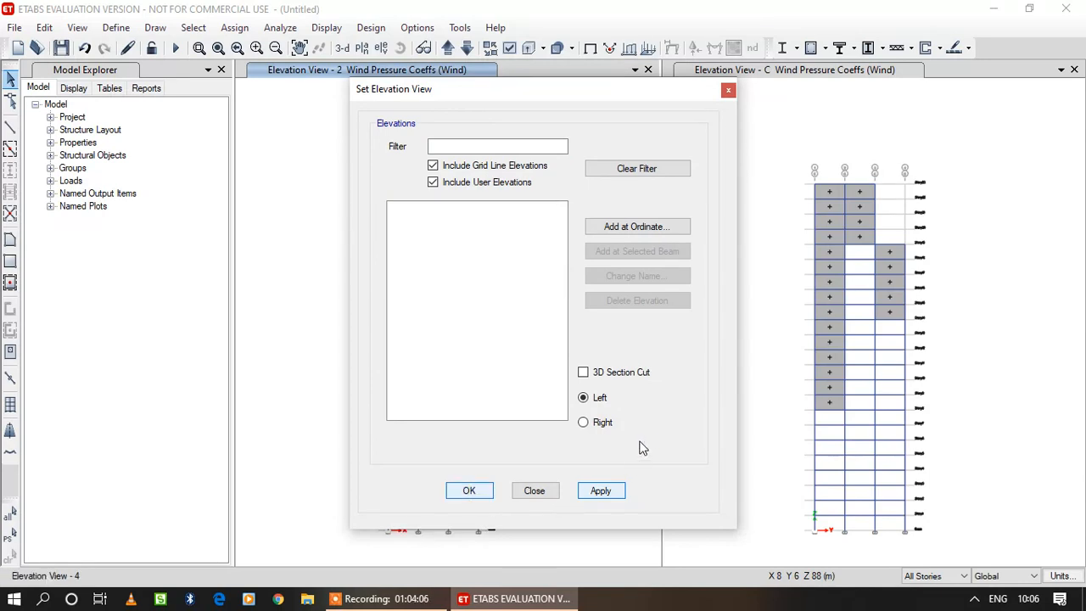
pyautogui.click(486, 495)
# Assign a Leeward or Sides wind pressure coefficient Cp of -0.8 for the Wind pattern to all cladding panels on elevation 4.
pyautogui.click(409, 491)
pyautogui.click(443, 493)
pyautogui.click(463, 491)
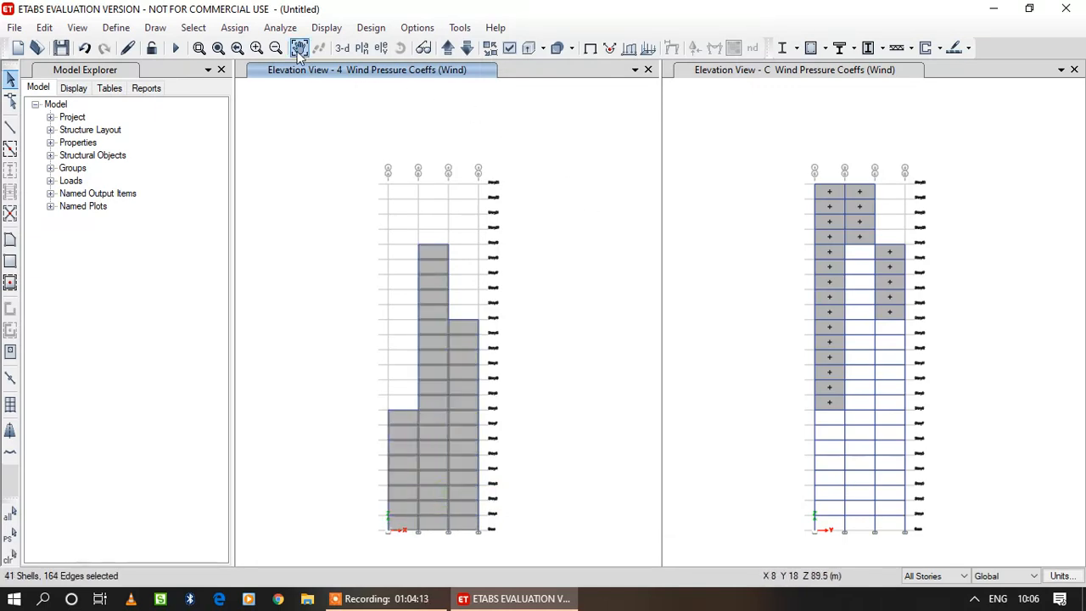
pyautogui.click(234, 27)
pyautogui.moveTo(373, 196)
pyautogui.click(549, 285)
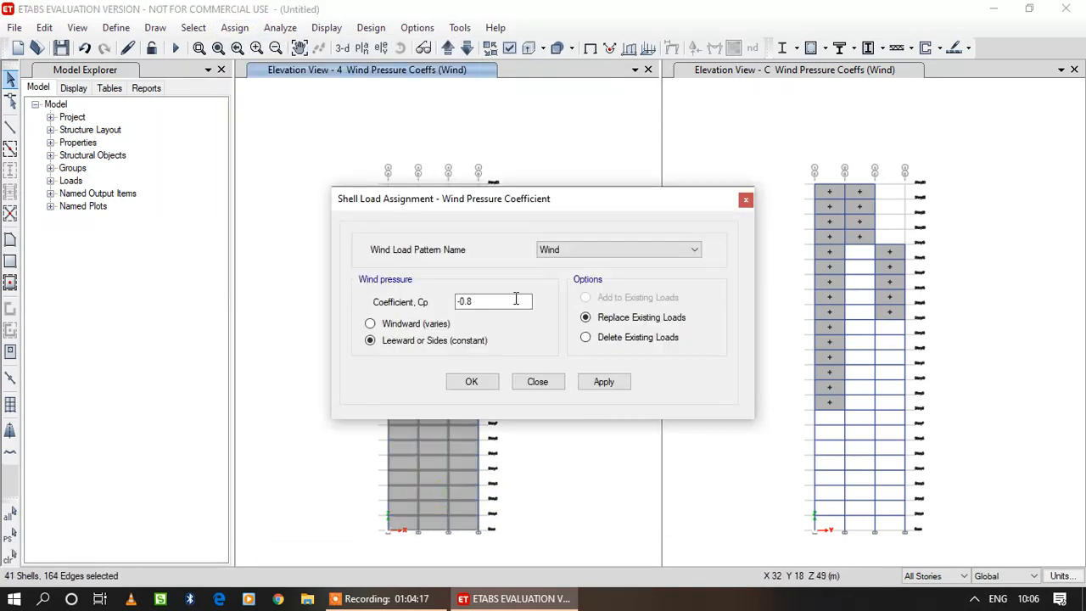
pyautogui.click(604, 383)
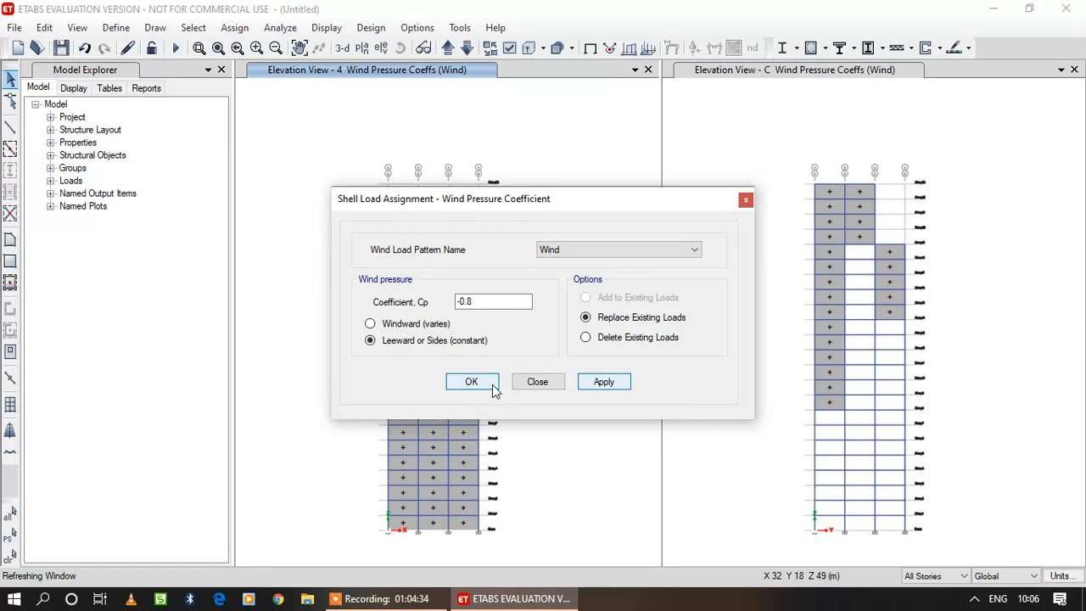
pyautogui.click(494, 389)
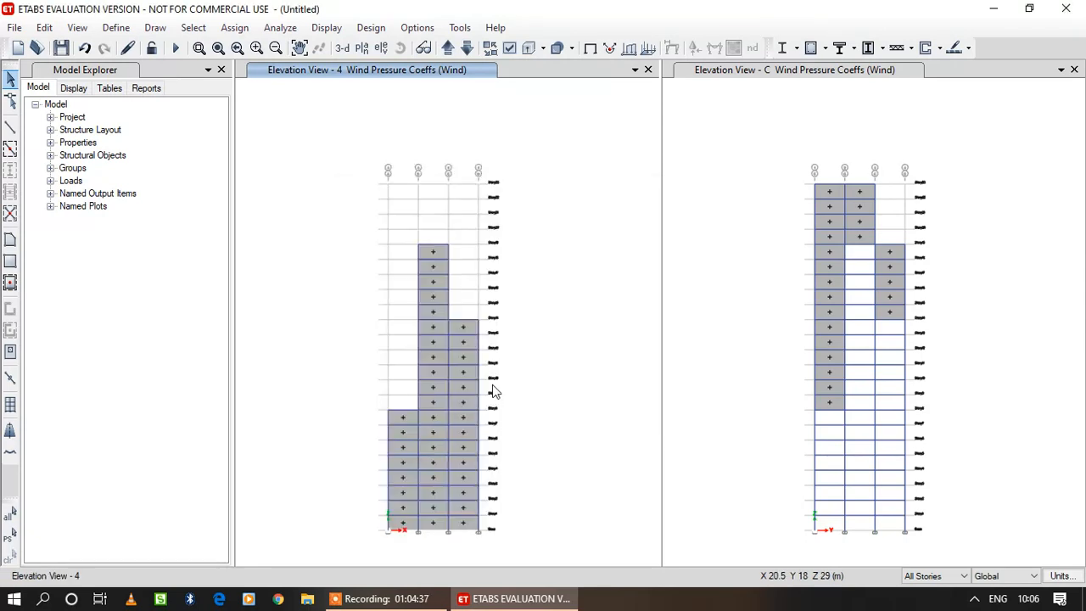
# Replace the elevation 4 view with the Story1 plan and the elevation C view with the default 3D view.
pyautogui.click(362, 48)
pyautogui.scroll(-3, 638, 340)
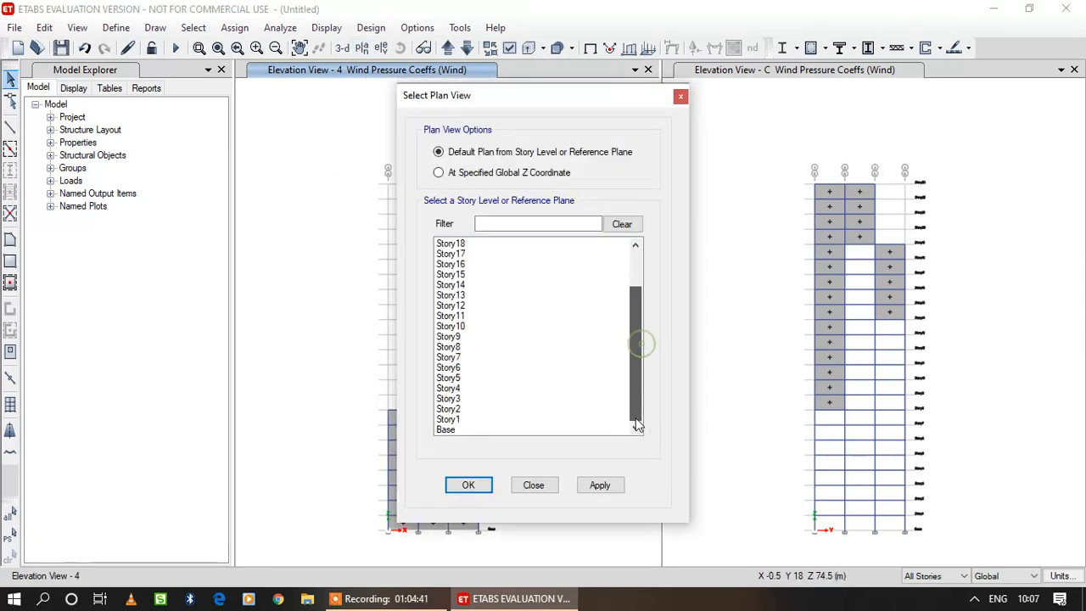
pyautogui.click(450, 419)
pyautogui.click(585, 488)
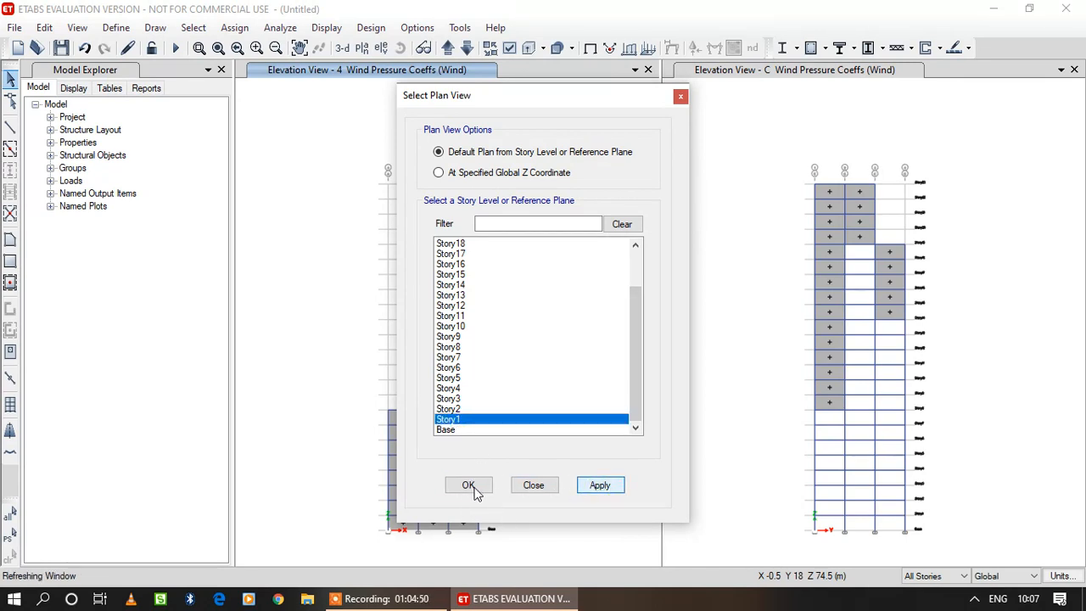
pyautogui.click(477, 492)
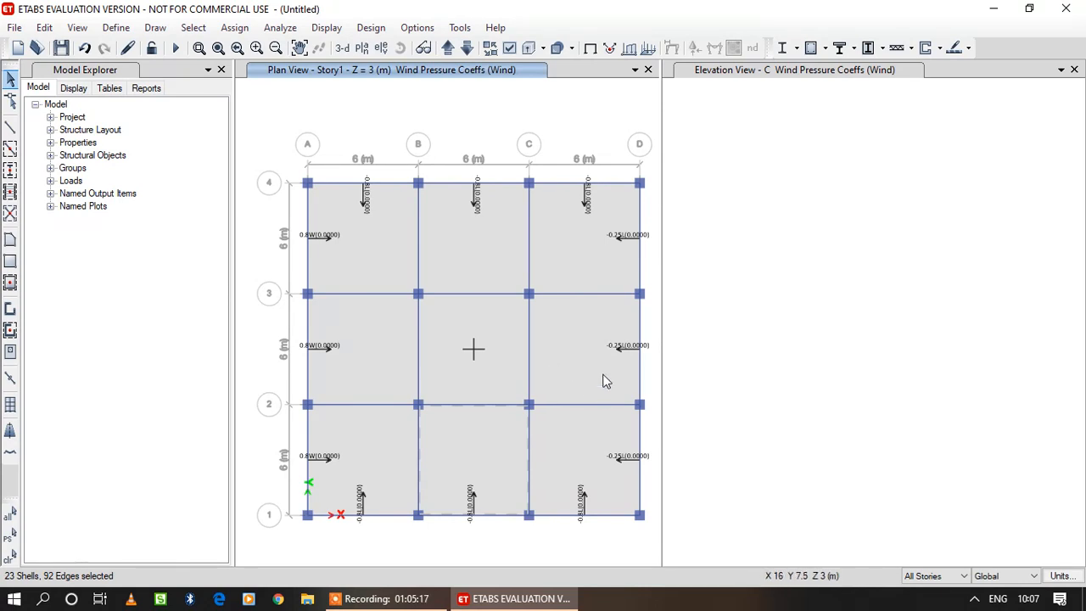
pyautogui.click(689, 75)
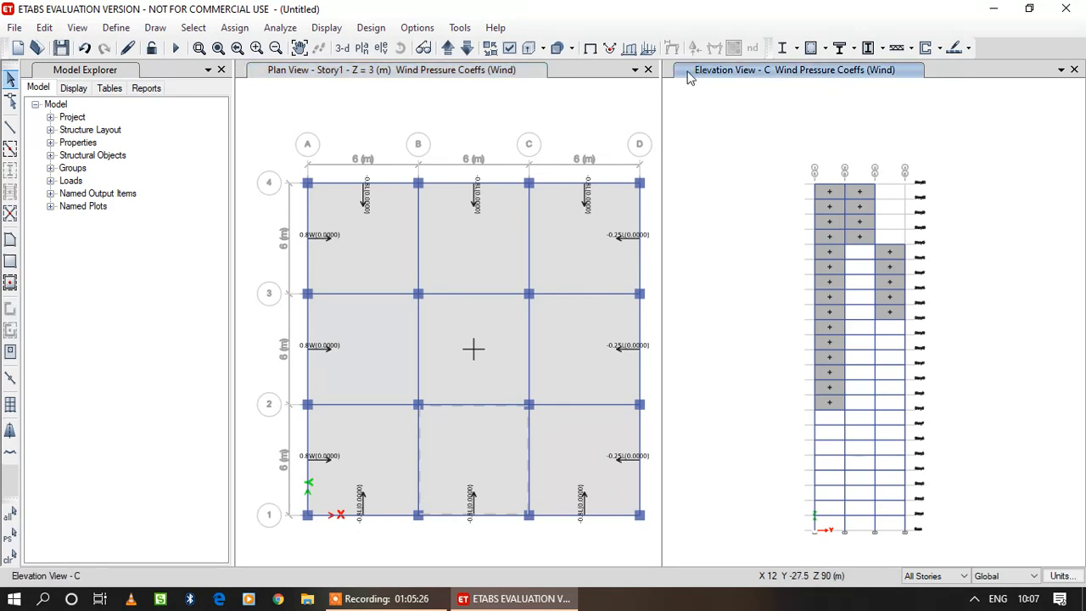
pyautogui.click(343, 48)
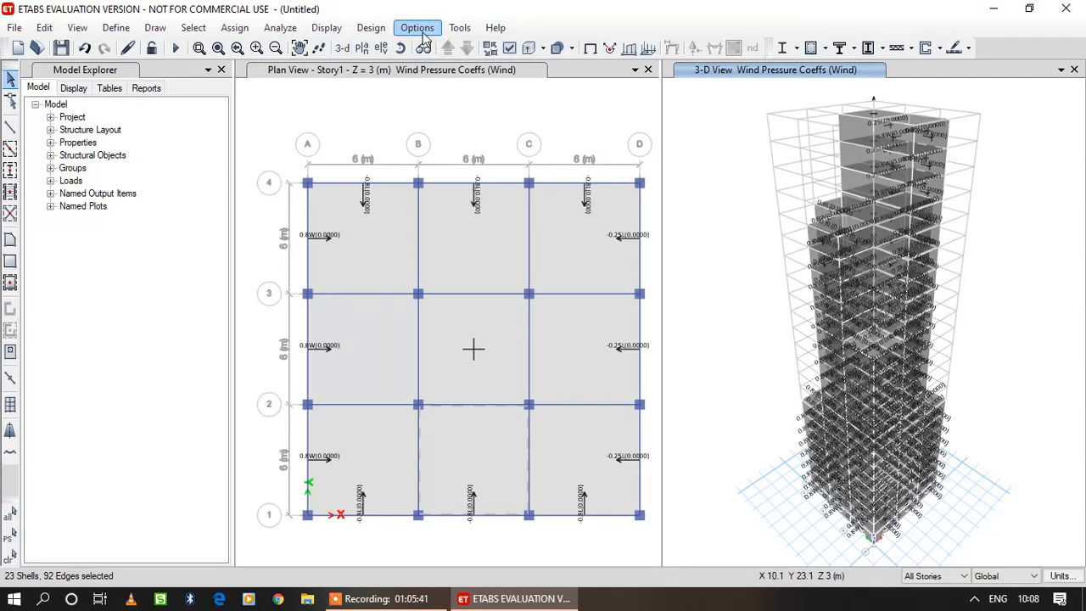
pyautogui.click(76, 28)
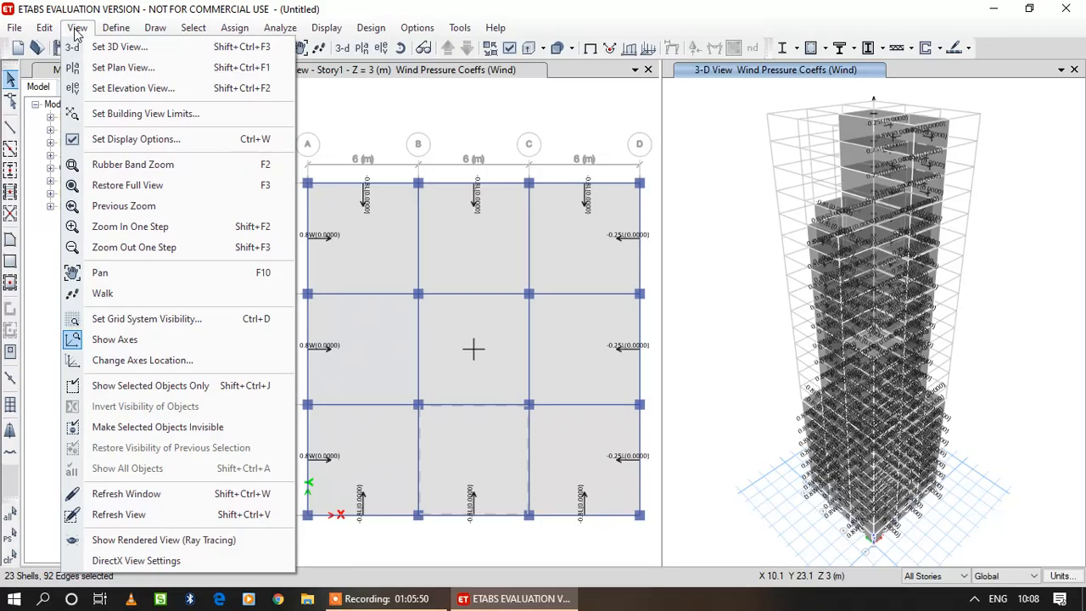
pyautogui.moveTo(495, 28)
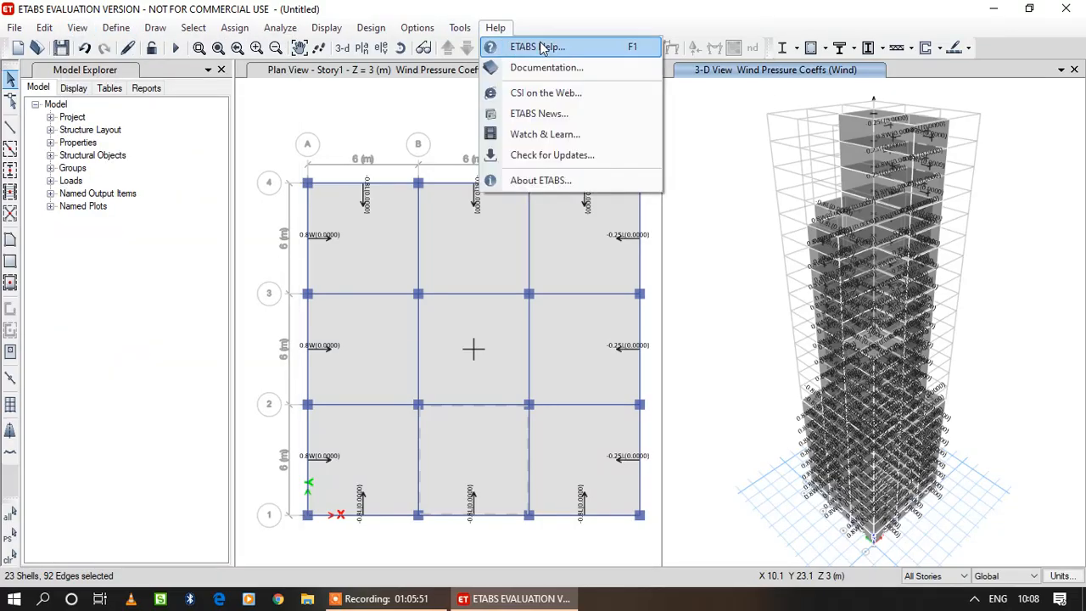
pyautogui.click(713, 134)
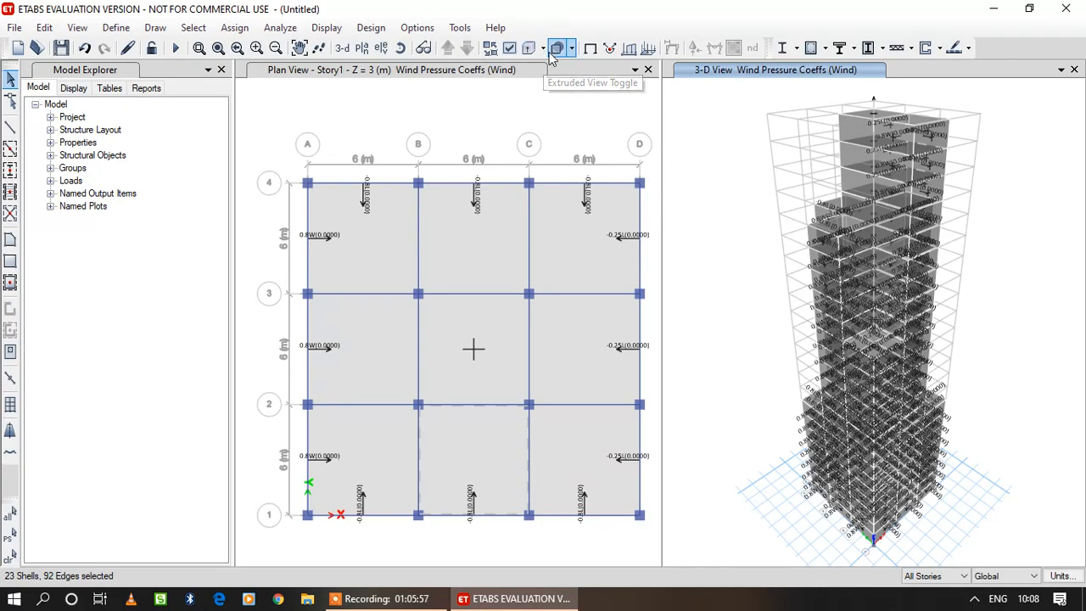
pyautogui.click(544, 49)
pyautogui.click(544, 49)
pyautogui.click(542, 44)
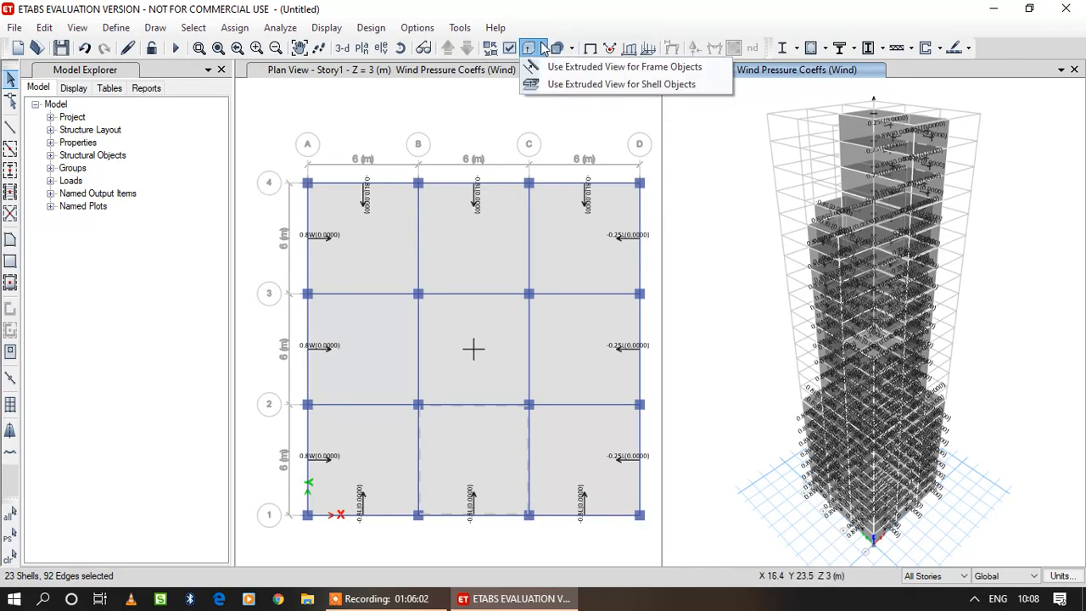
pyautogui.click(544, 48)
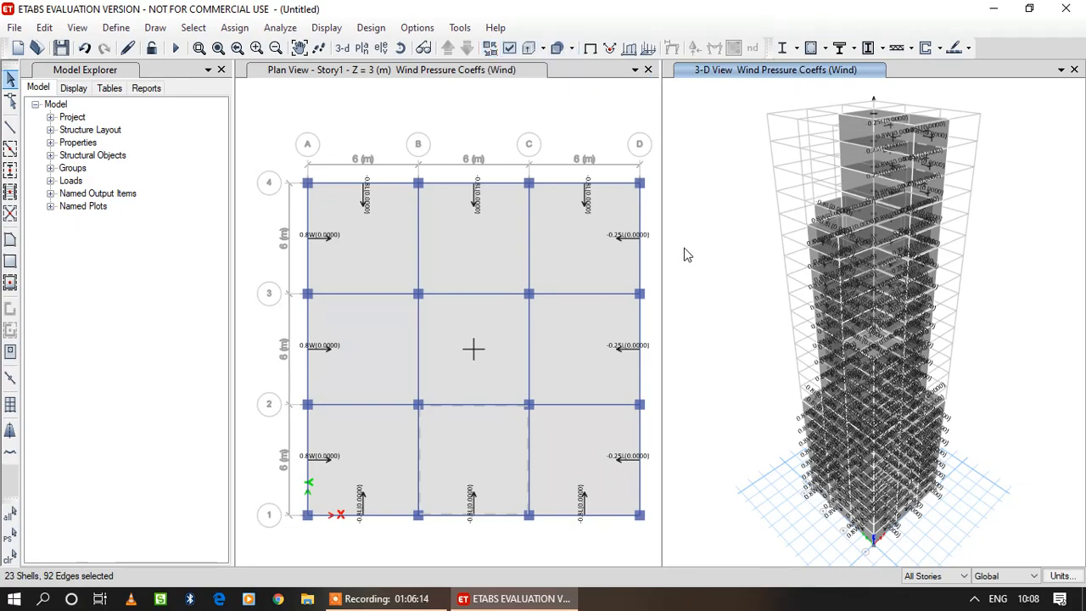
# Run the analysis, saving the model in the Certificate folder as "E-tab Tall building wind analysis".
pyautogui.click(280, 27)
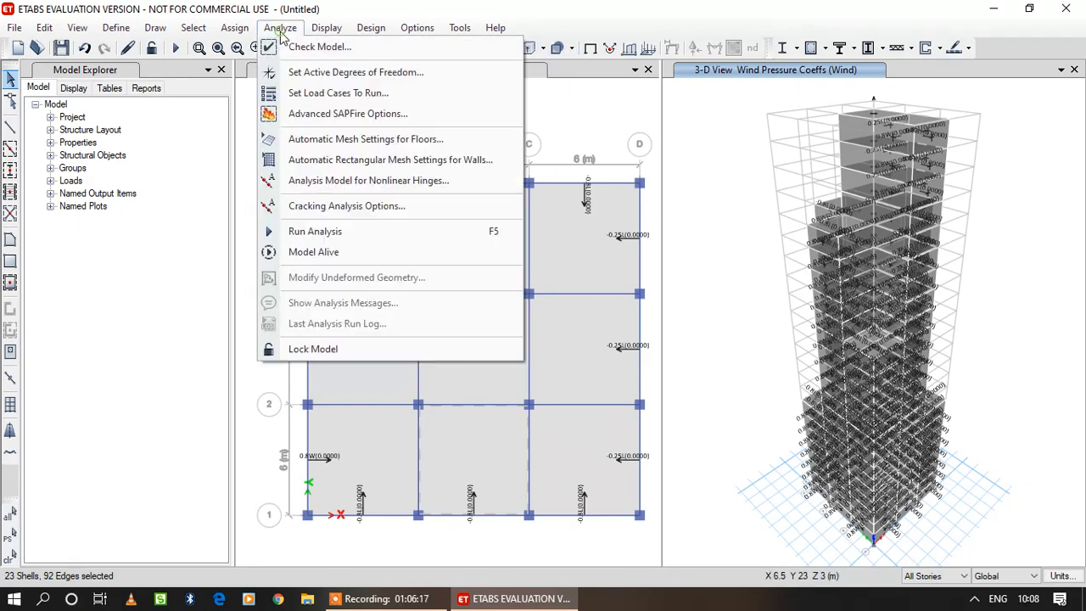
pyautogui.click(366, 231)
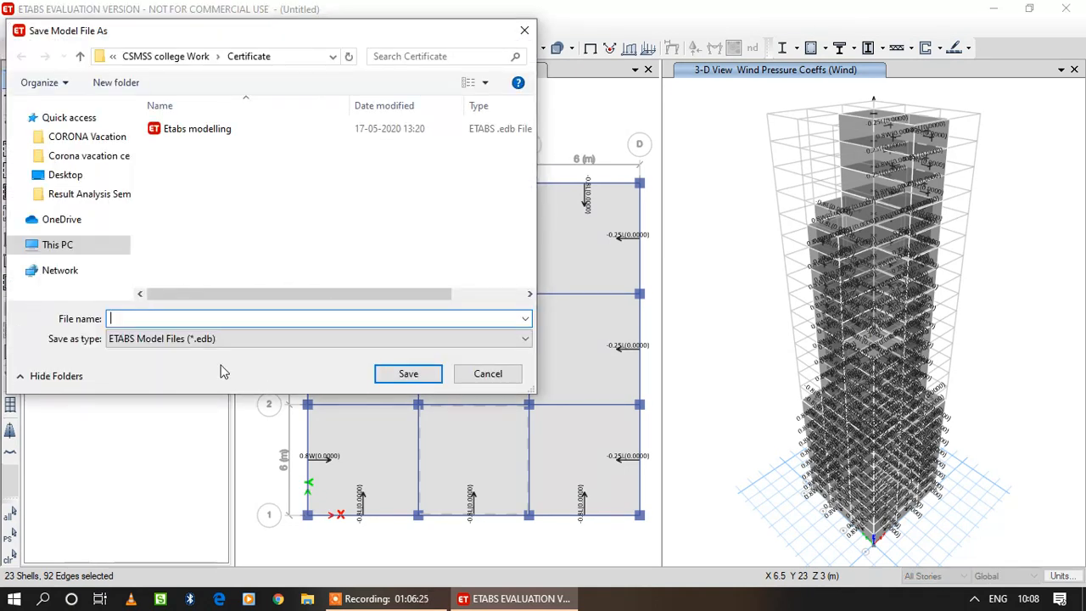
pyautogui.write('E')
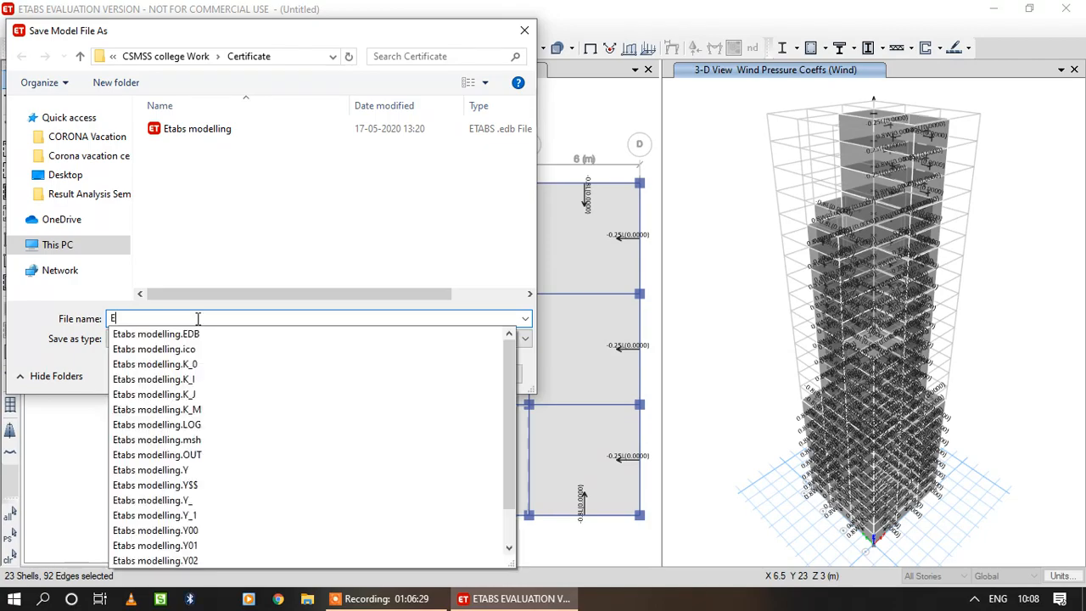
pyautogui.write('-tab Tall building')
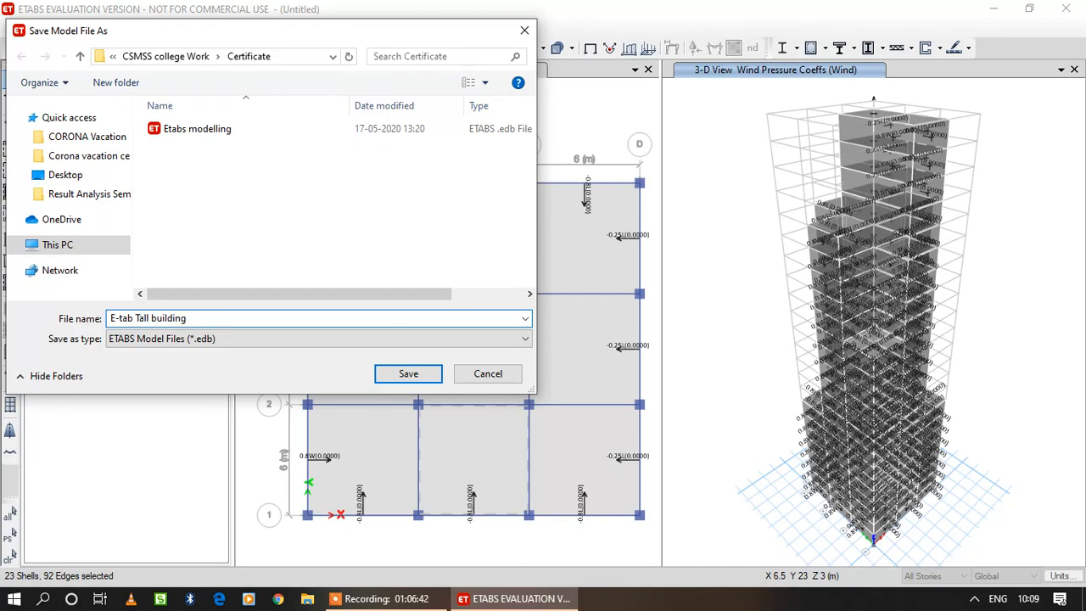
pyautogui.write('wind analysy')
pyautogui.click(413, 376)
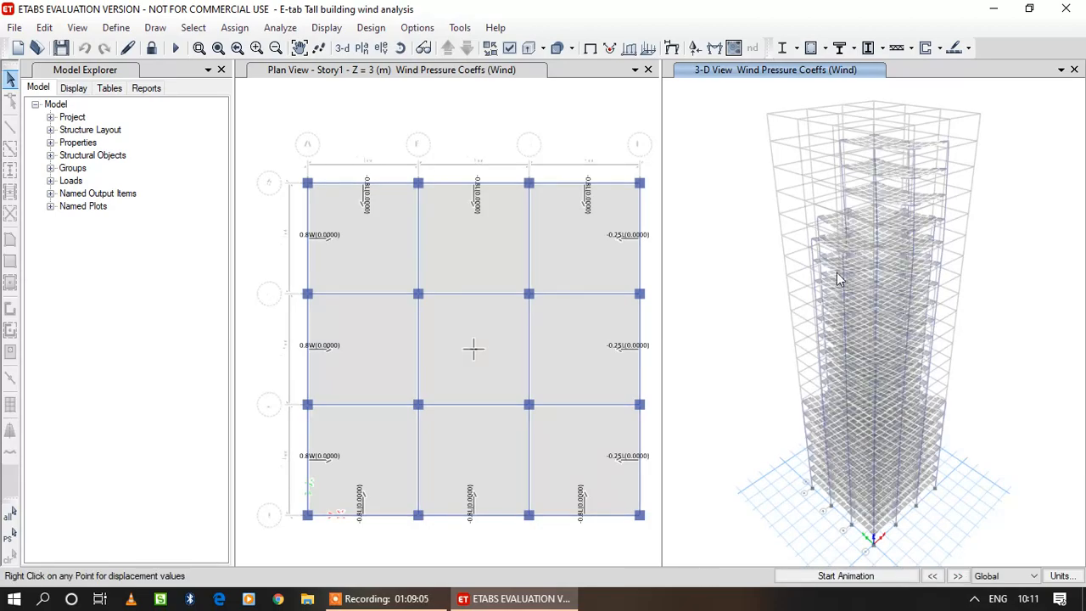
# Inspect the Dead load displacements of joints on Story19, Story17 and Story15 in the 3D view.
pyautogui.moveTo(820, 225)
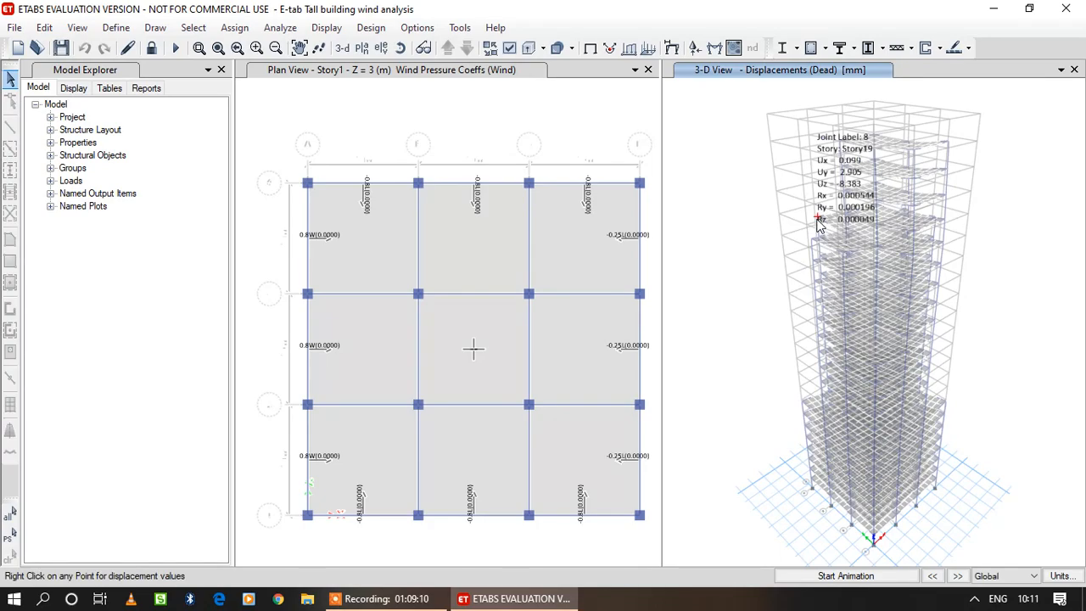
pyautogui.moveTo(858, 292)
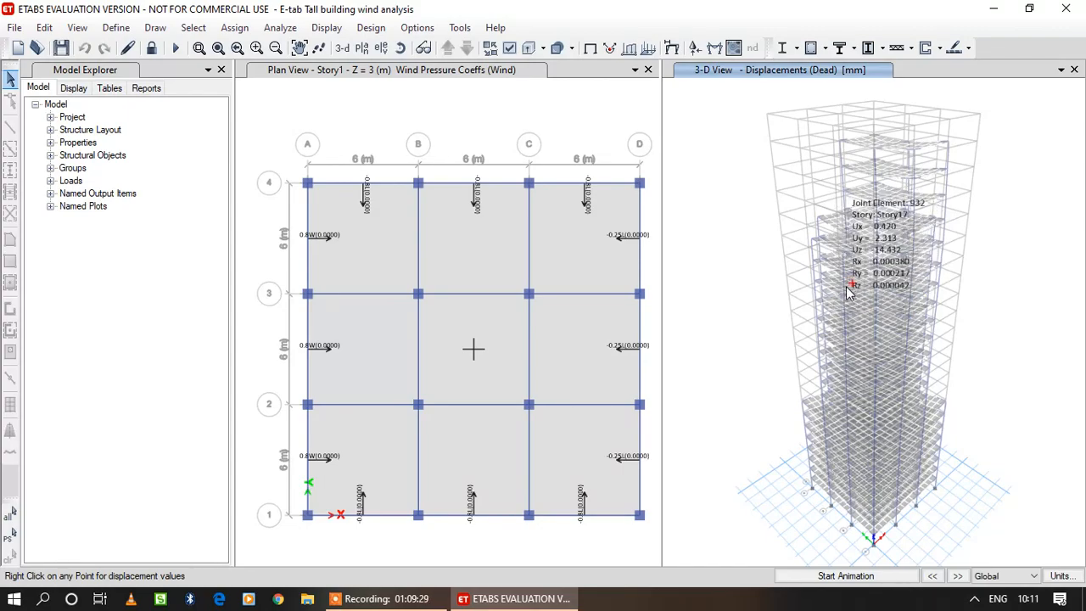
pyautogui.moveTo(901, 333)
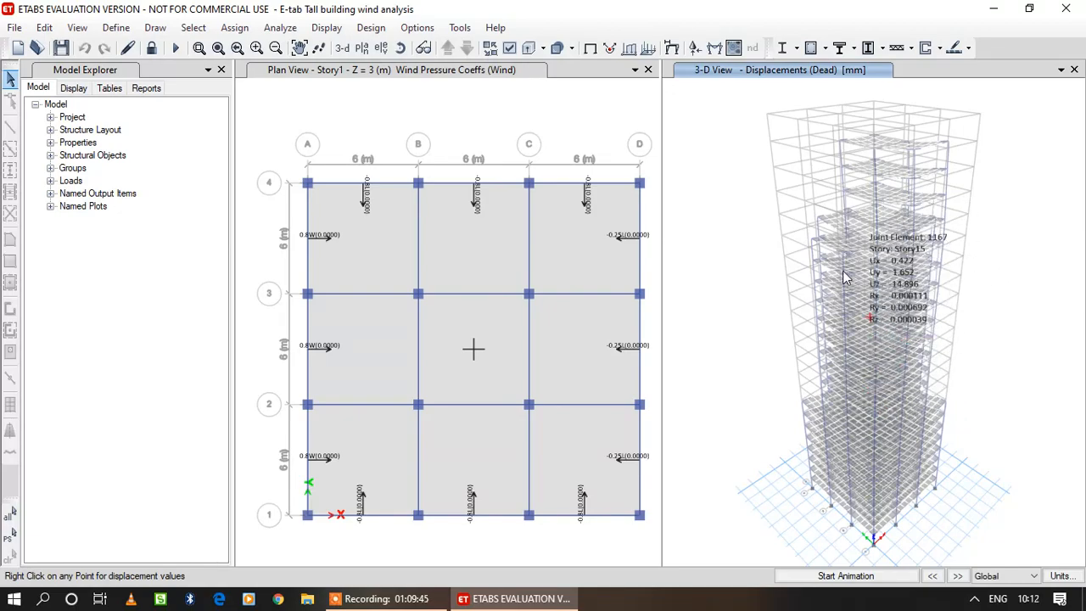
# Run the concrete frame design check, accepting each offer to reiterate analysis and design for frames with differing sections.
pyautogui.click(370, 28)
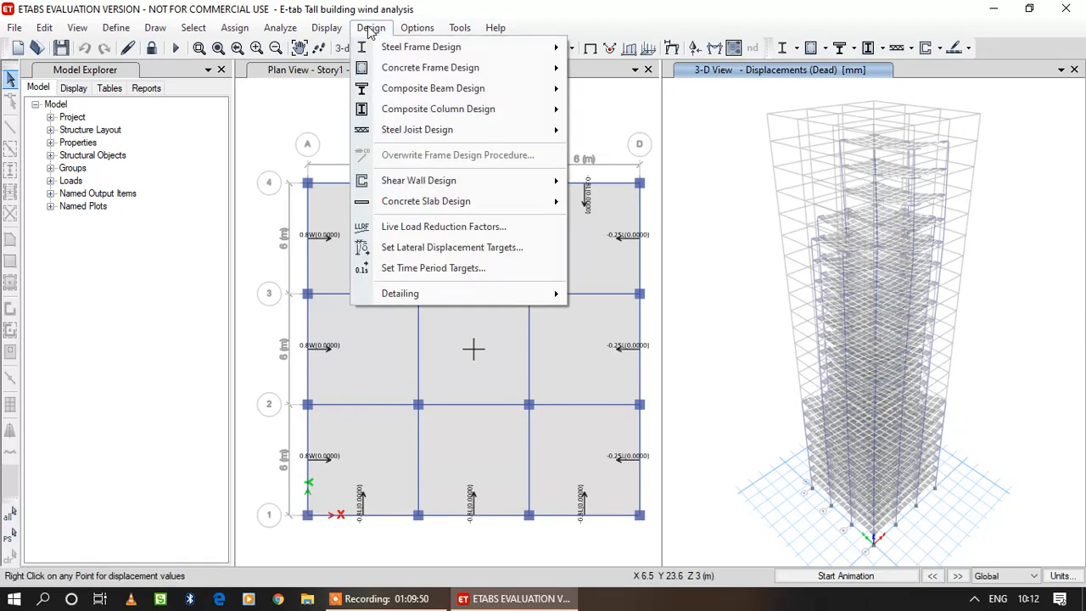
pyautogui.moveTo(416, 69)
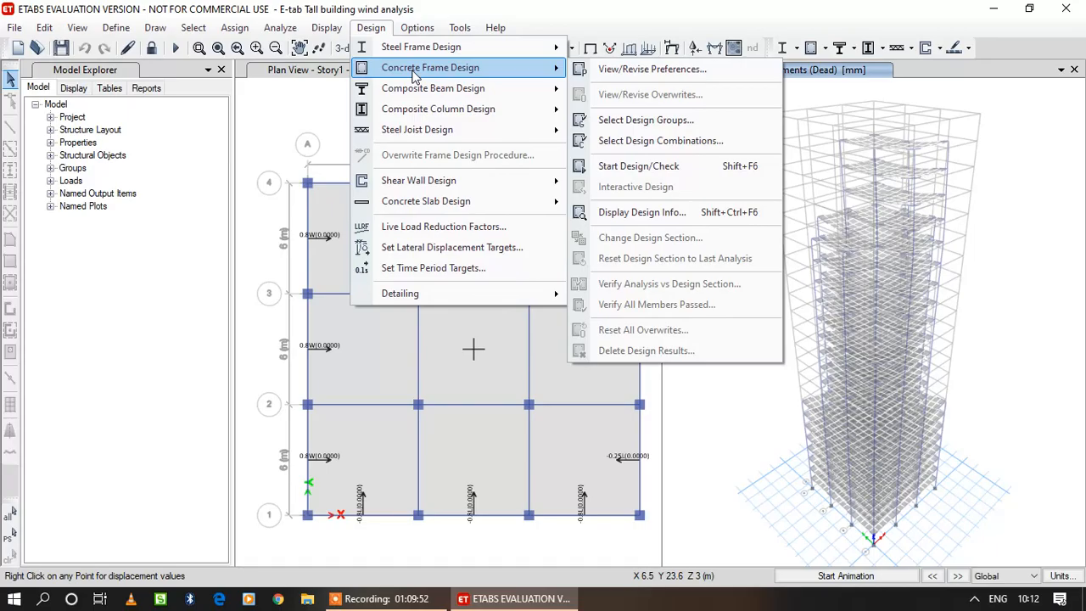
pyautogui.click(689, 168)
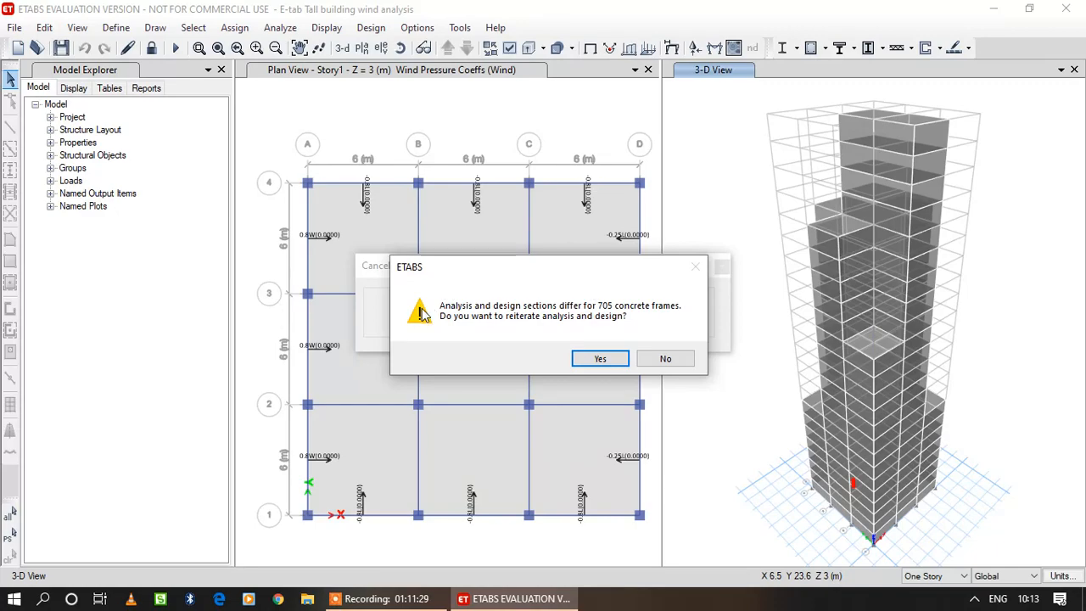
pyautogui.click(599, 361)
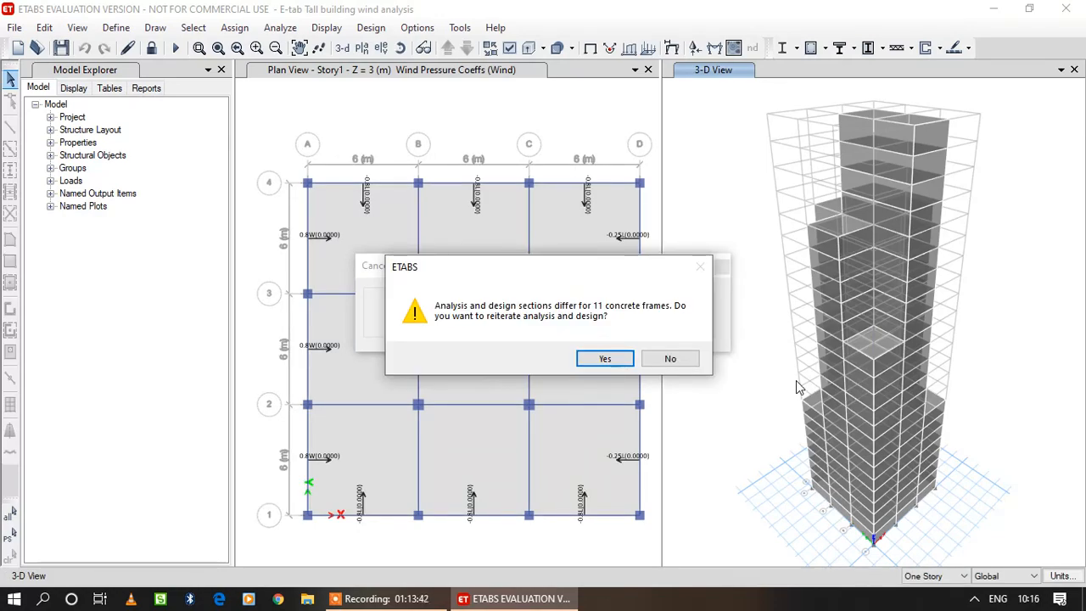
pyautogui.click(620, 360)
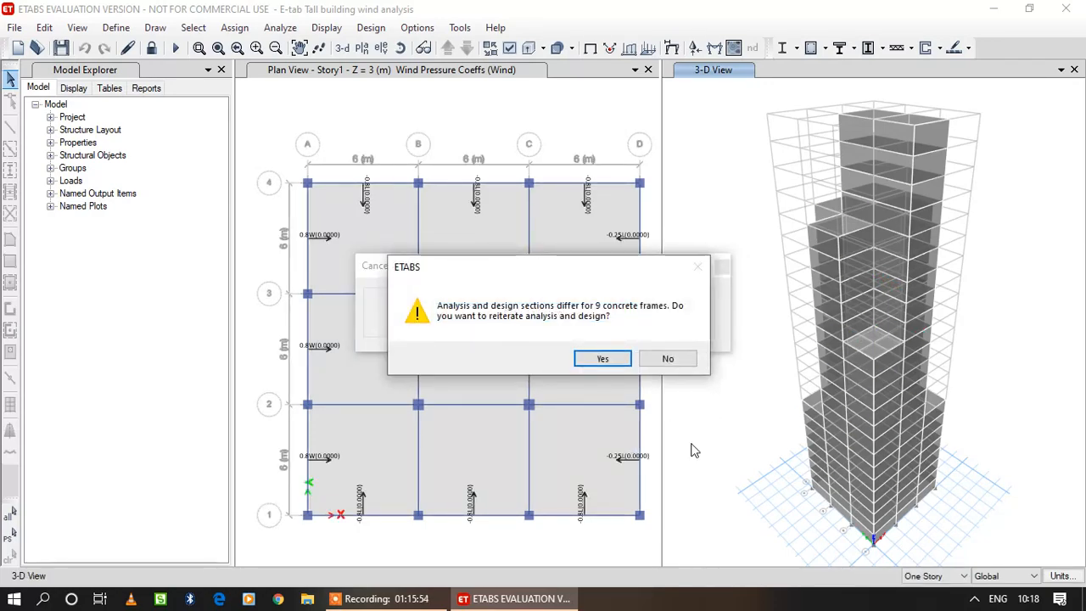
pyautogui.click(601, 359)
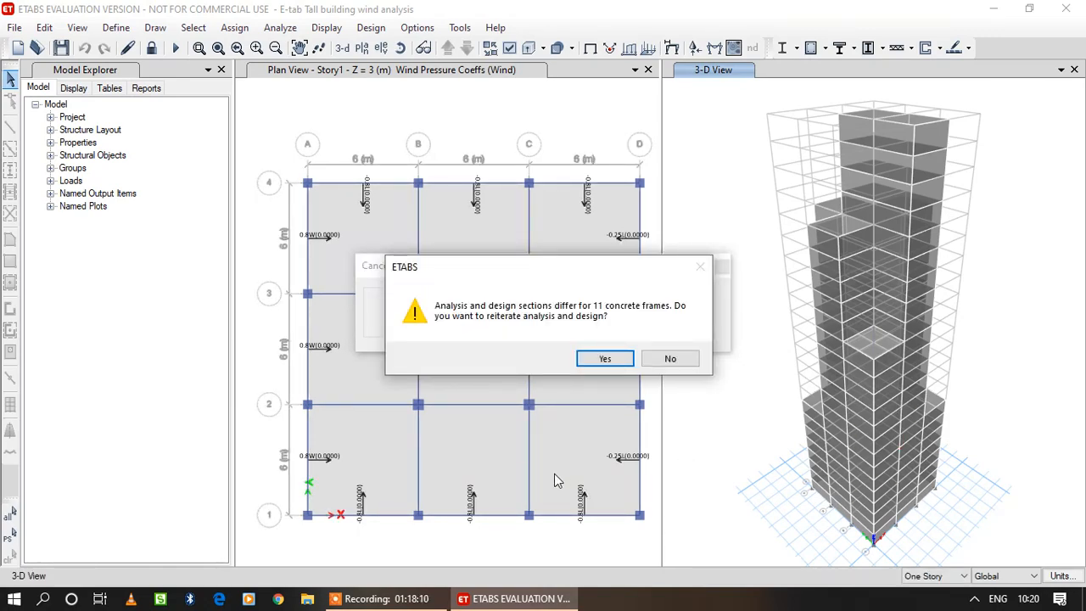
pyautogui.click(597, 361)
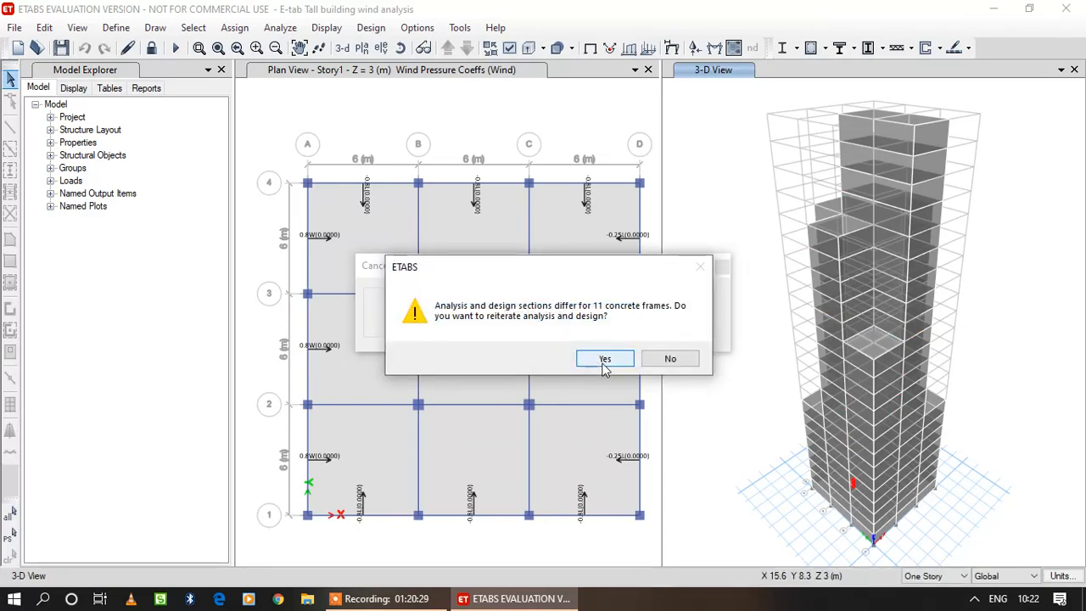
pyautogui.click(570, 572)
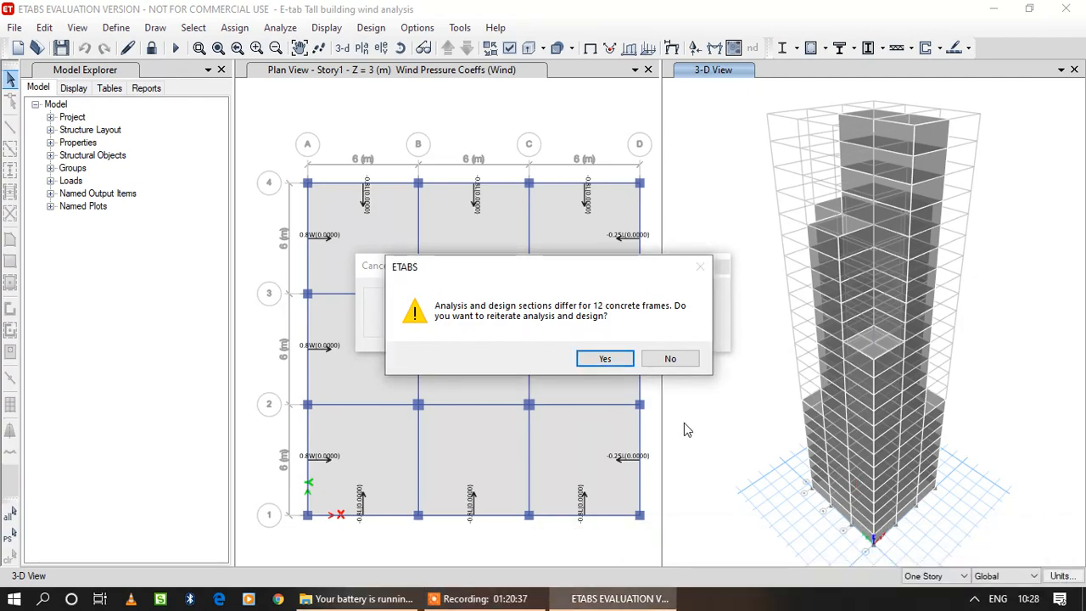
pyautogui.click(616, 360)
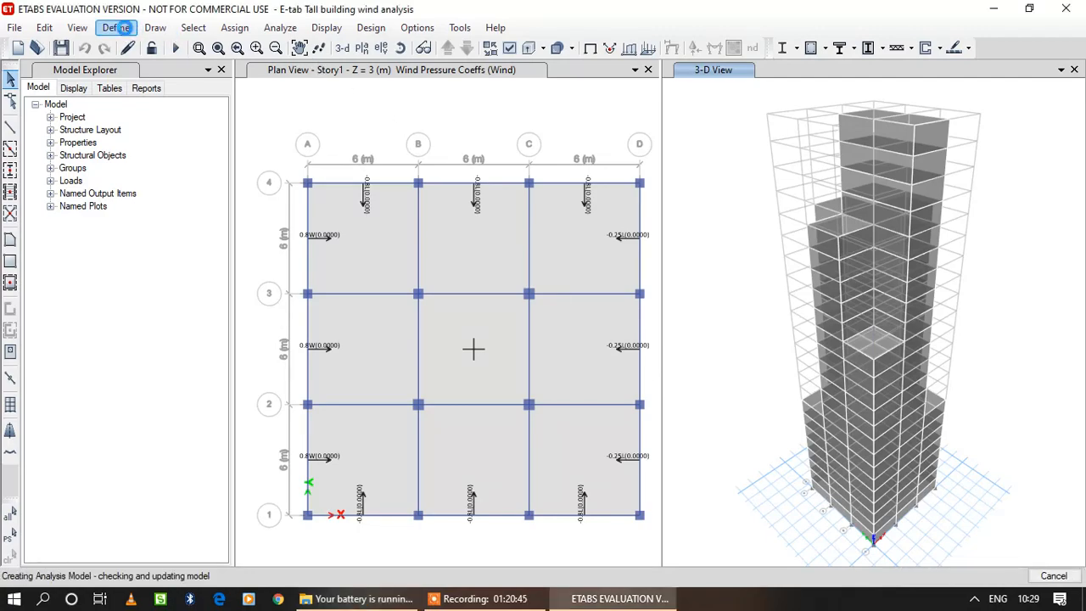
# Decline a further analysis and design iteration and finish the concrete frame design run.
pyautogui.click(117, 27)
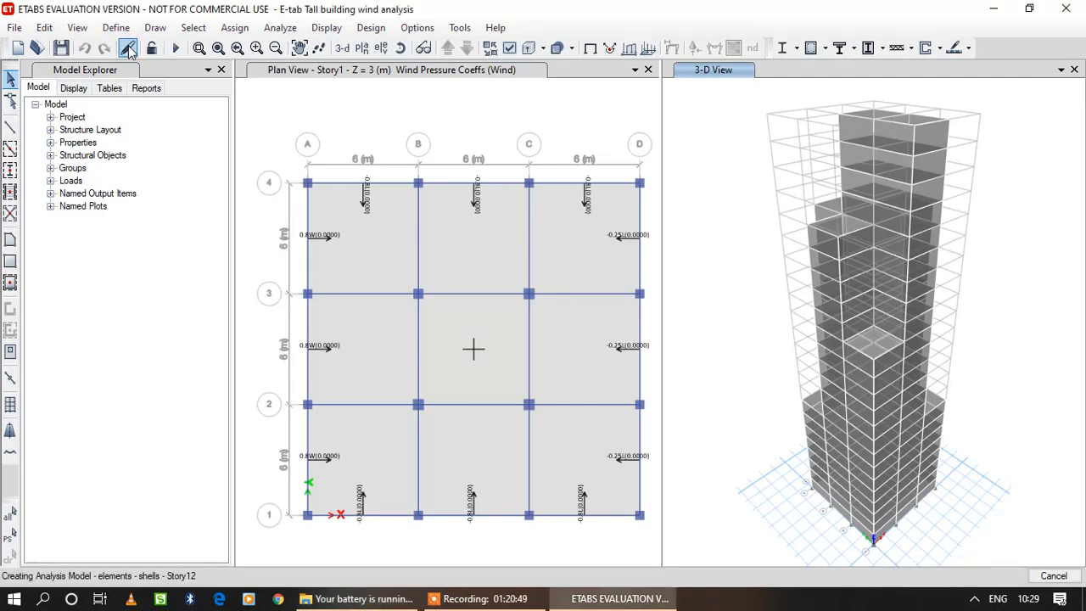
pyautogui.click(361, 90)
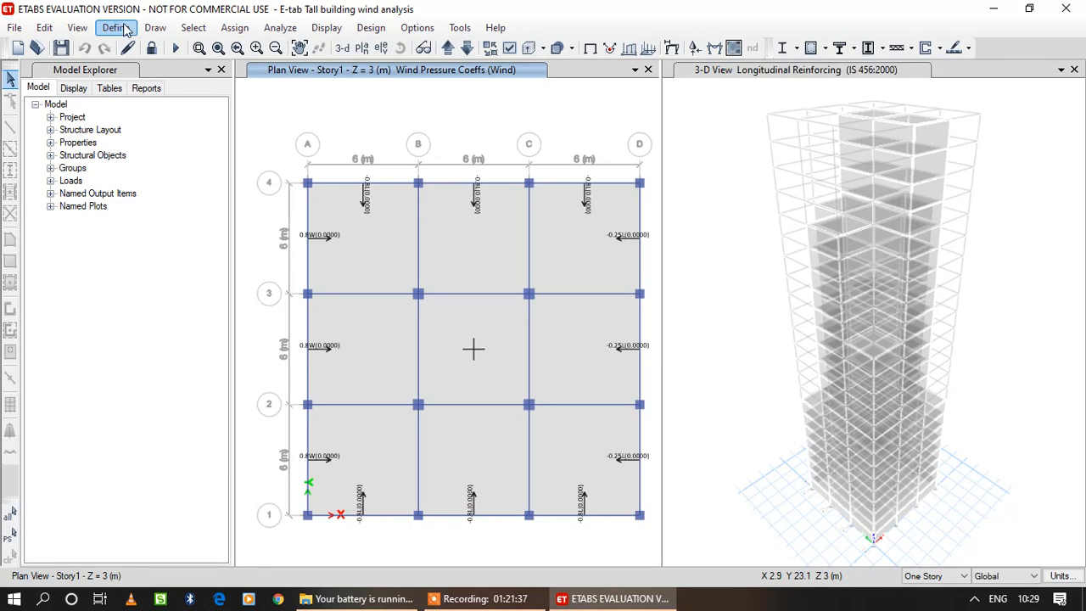
pyautogui.click(123, 28)
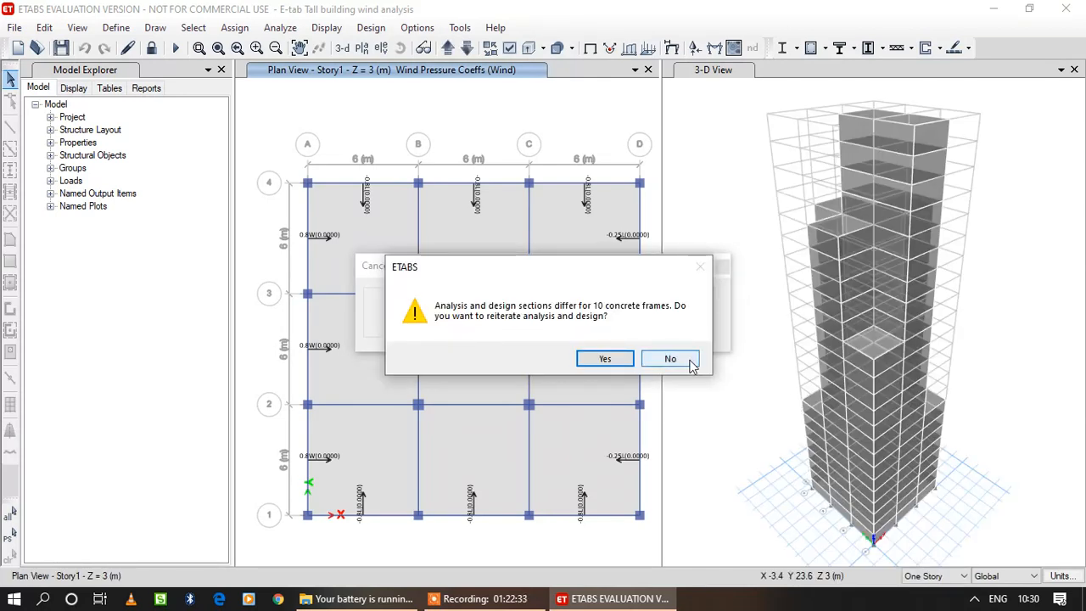
pyautogui.click(692, 362)
pyautogui.click(670, 359)
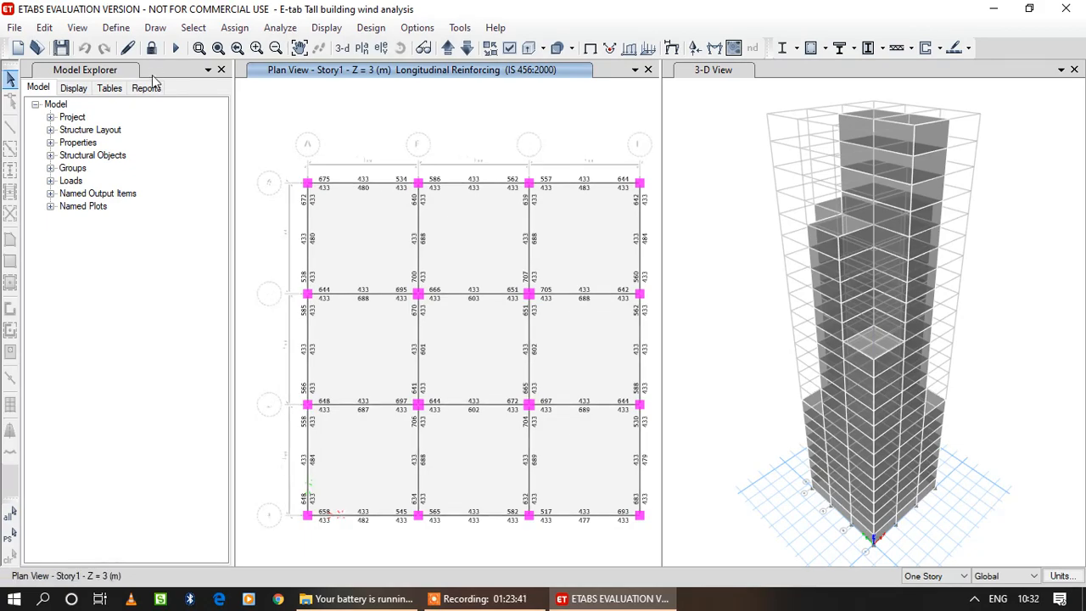
# Unlock the model, deleting its analysis results, and open the frame section properties.
pyautogui.click(151, 48)
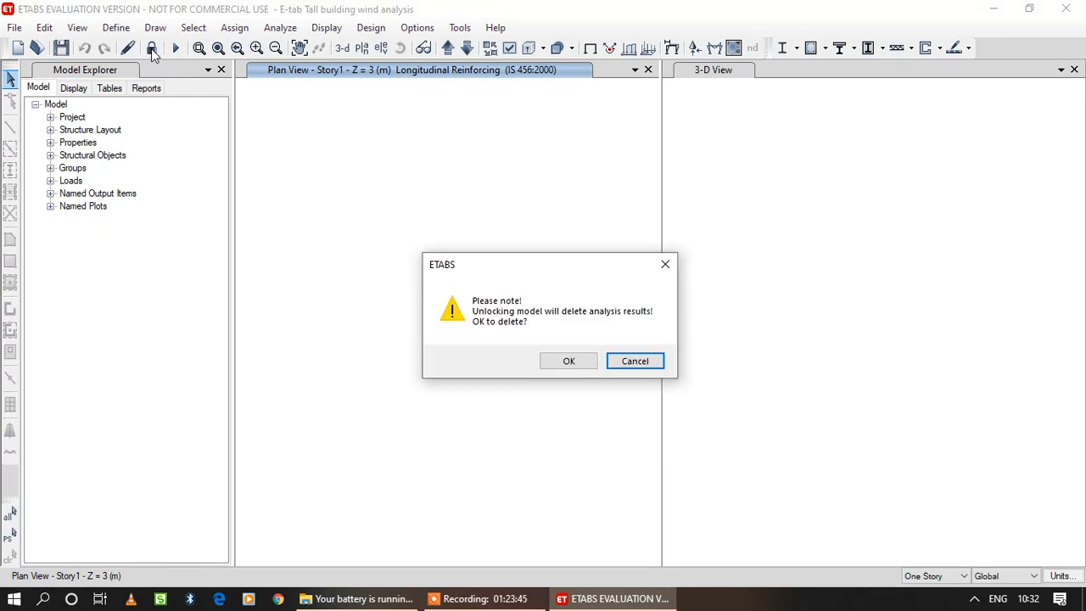
pyautogui.click(584, 363)
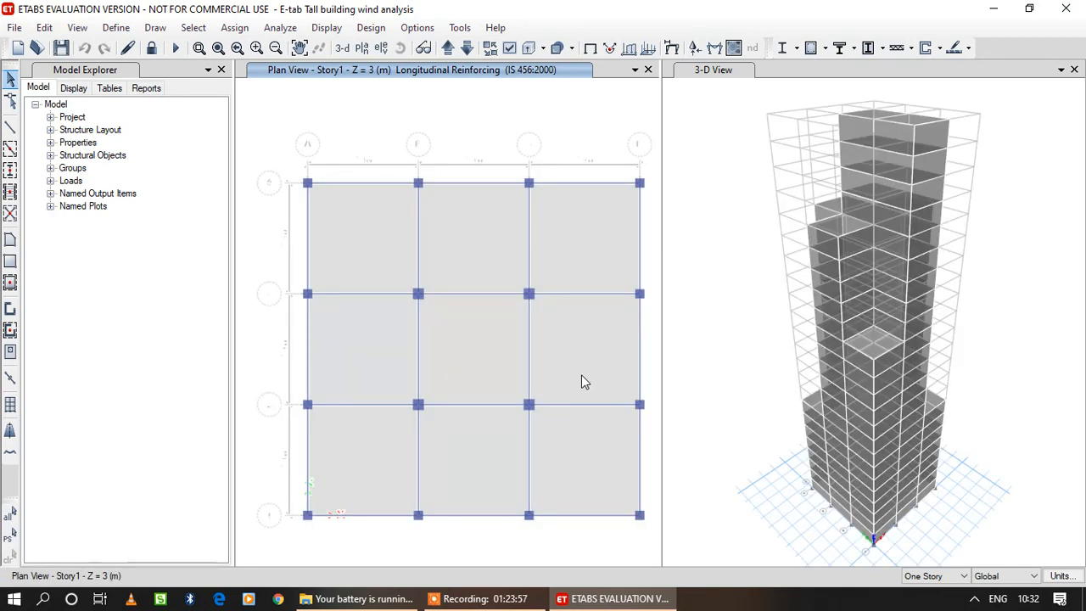
pyautogui.click(113, 28)
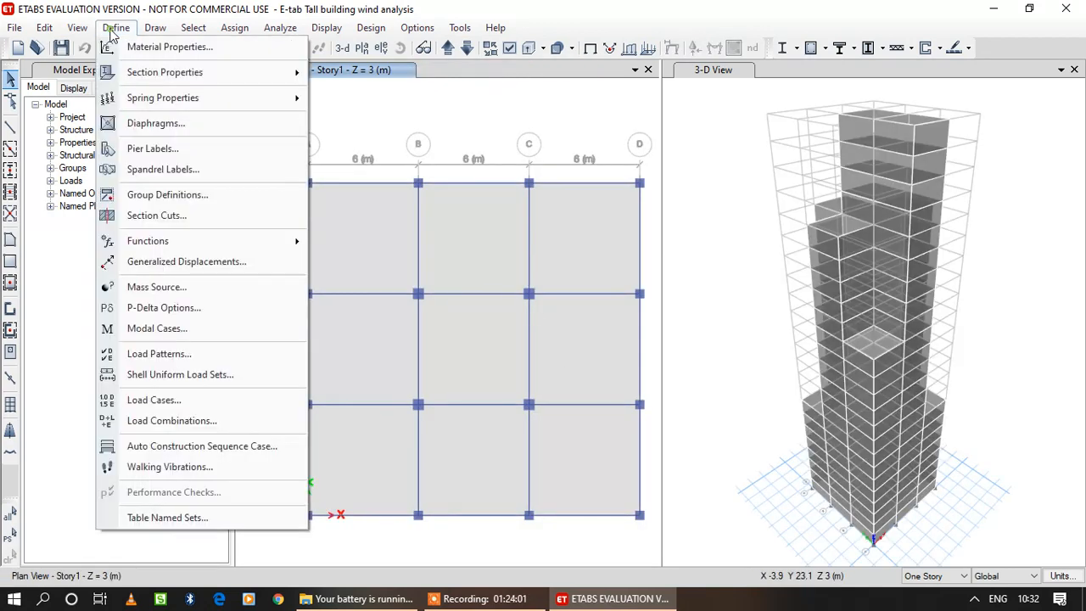
pyautogui.moveTo(165, 73)
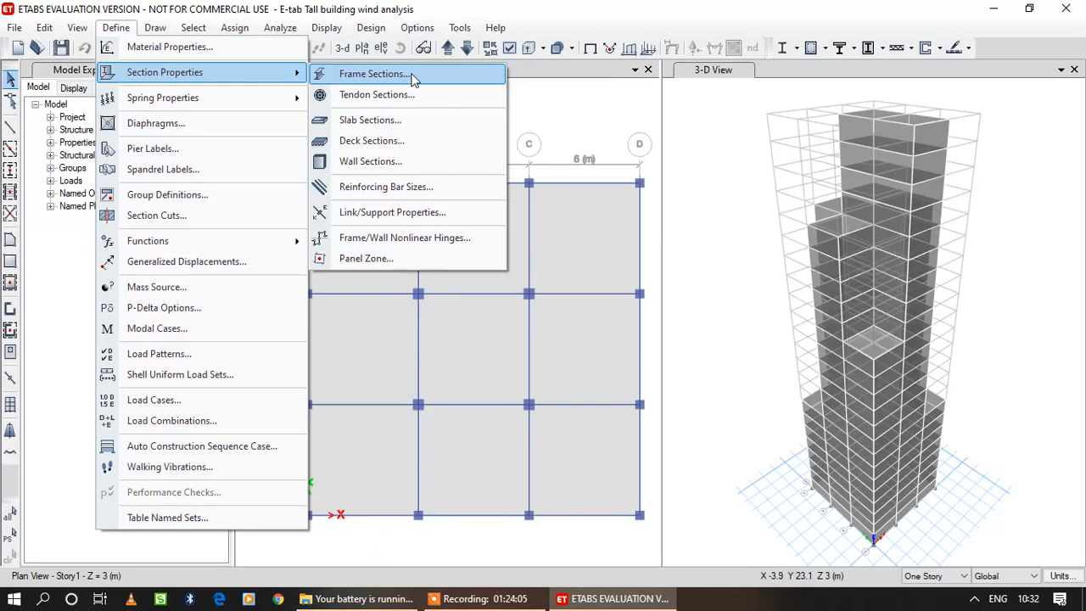
pyautogui.click(413, 74)
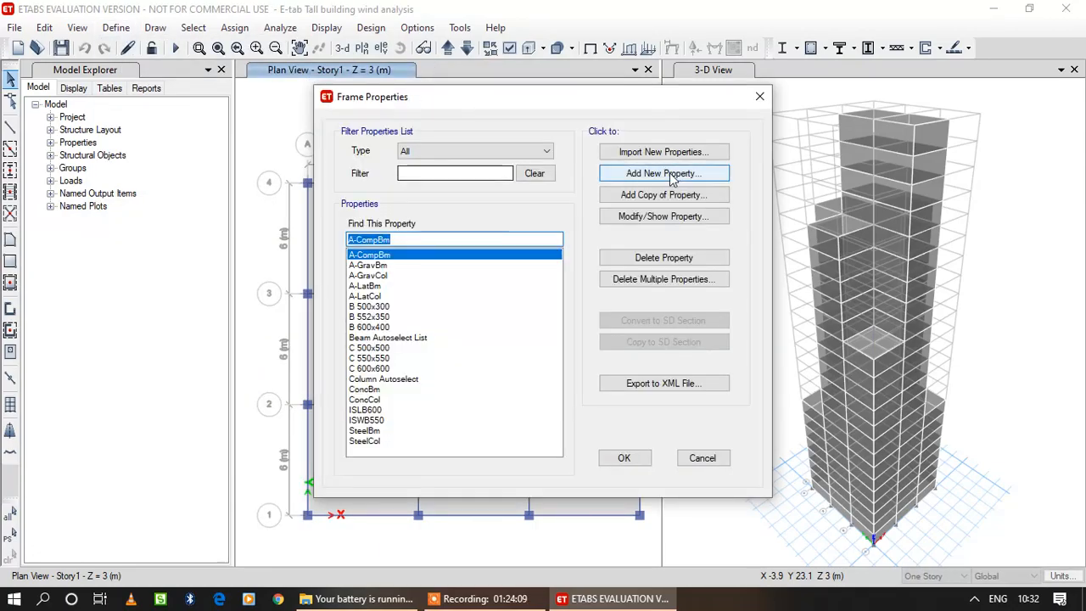
pyautogui.click(378, 306)
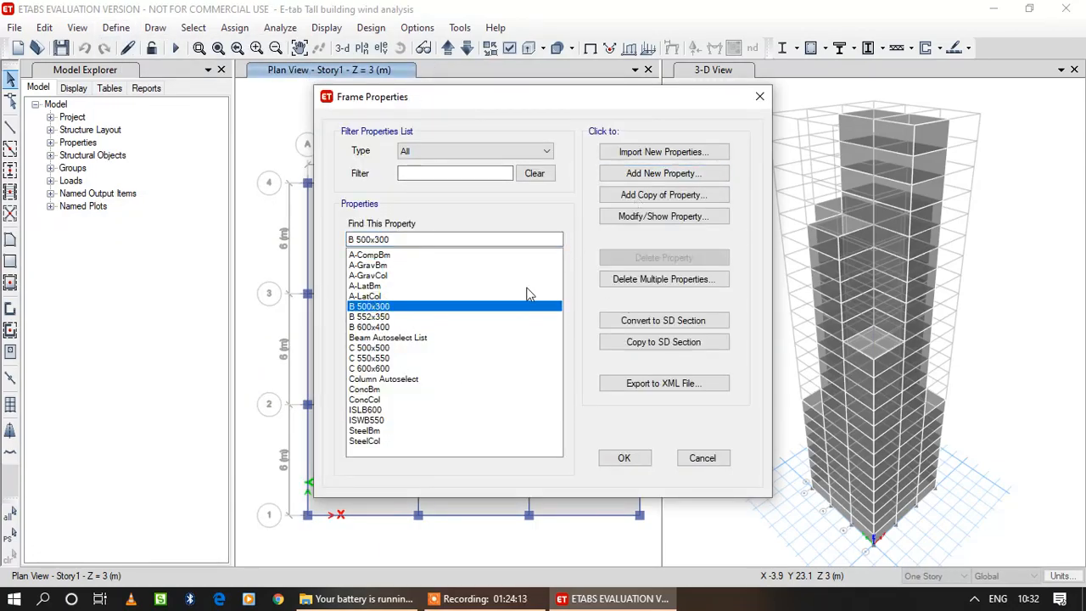
pyautogui.click(666, 195)
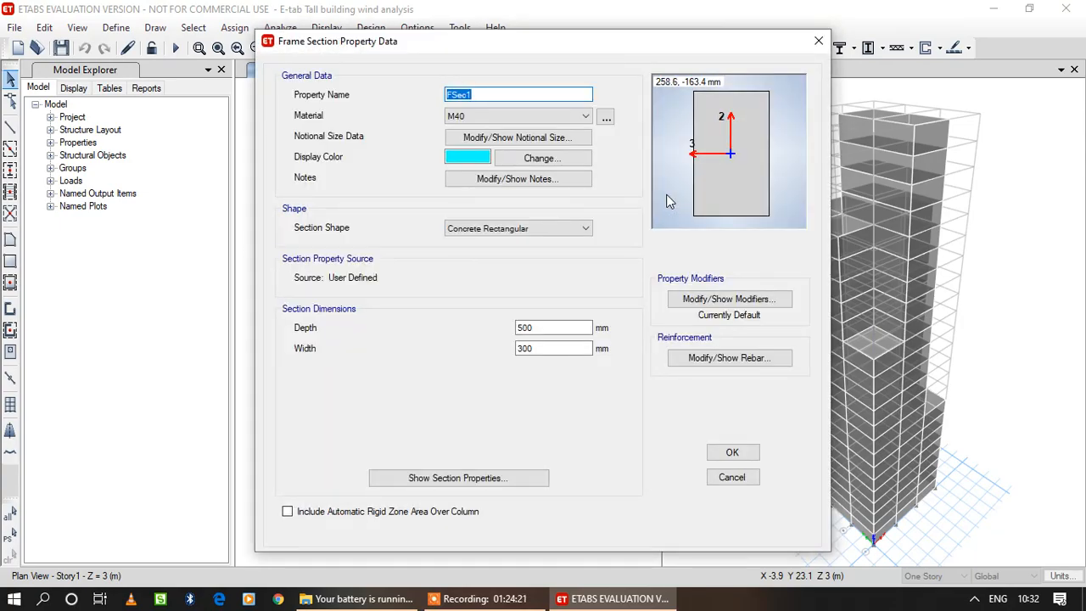
pyautogui.click(818, 41)
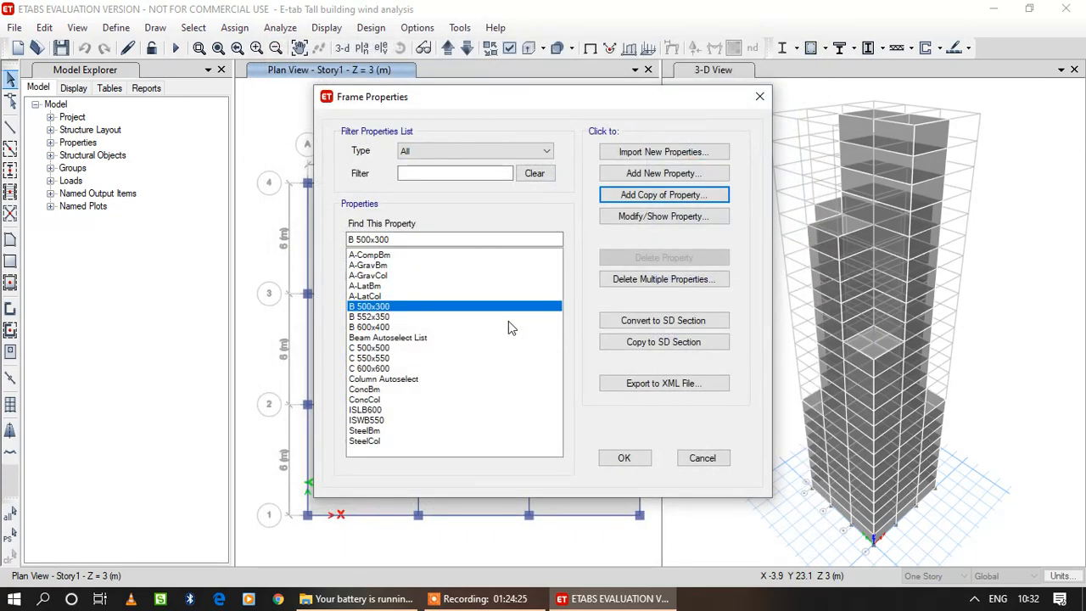
# Rename the beam section B 552x350 as B 550x350.
pyautogui.click(378, 316)
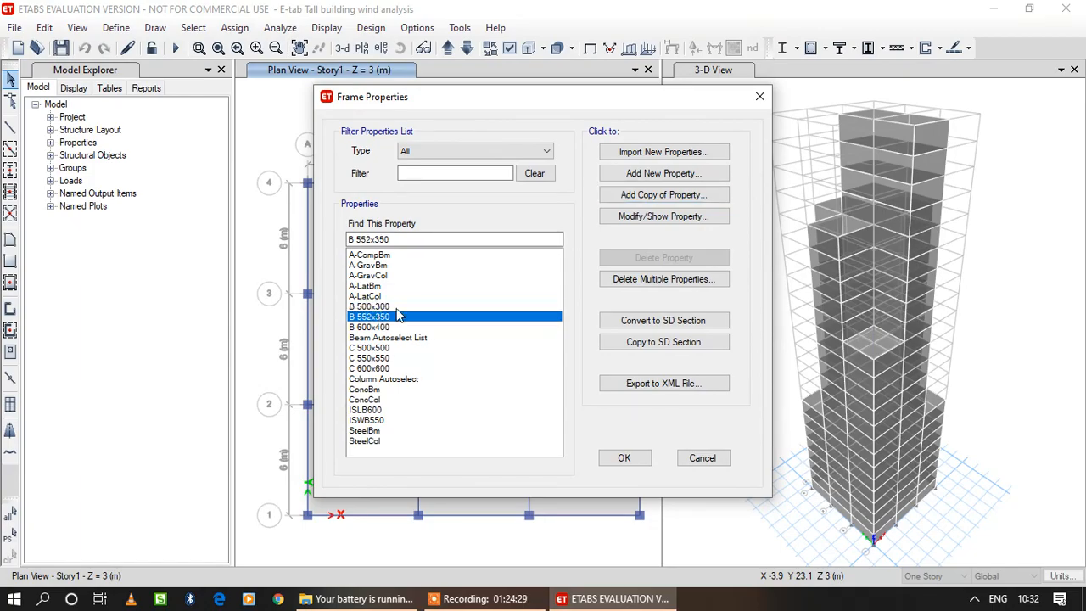
pyautogui.click(700, 216)
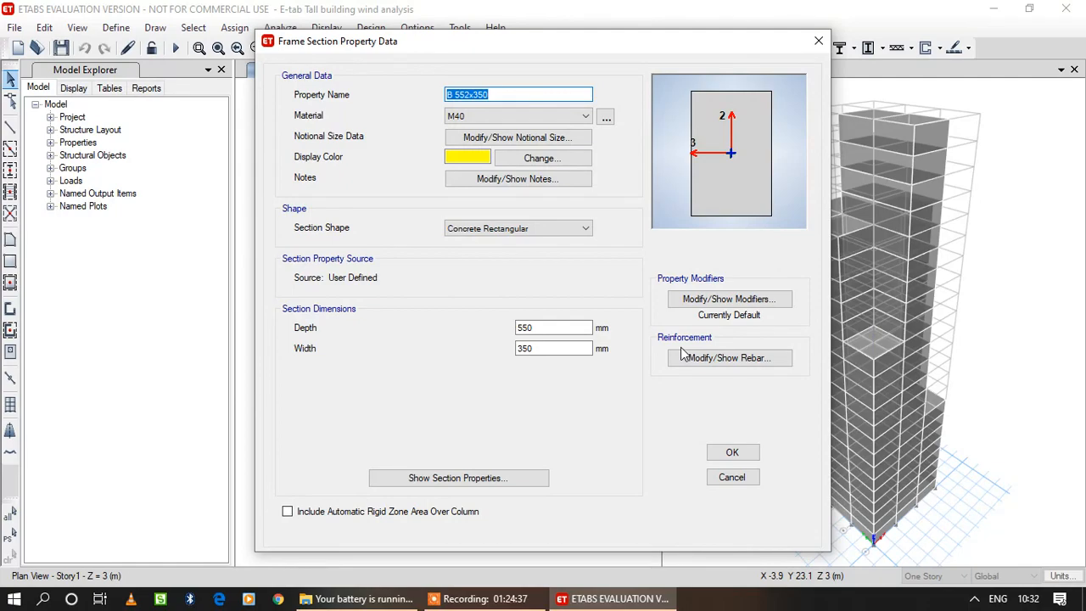
pyautogui.click(470, 94)
pyautogui.press('BackSpace')
pyautogui.write('0')
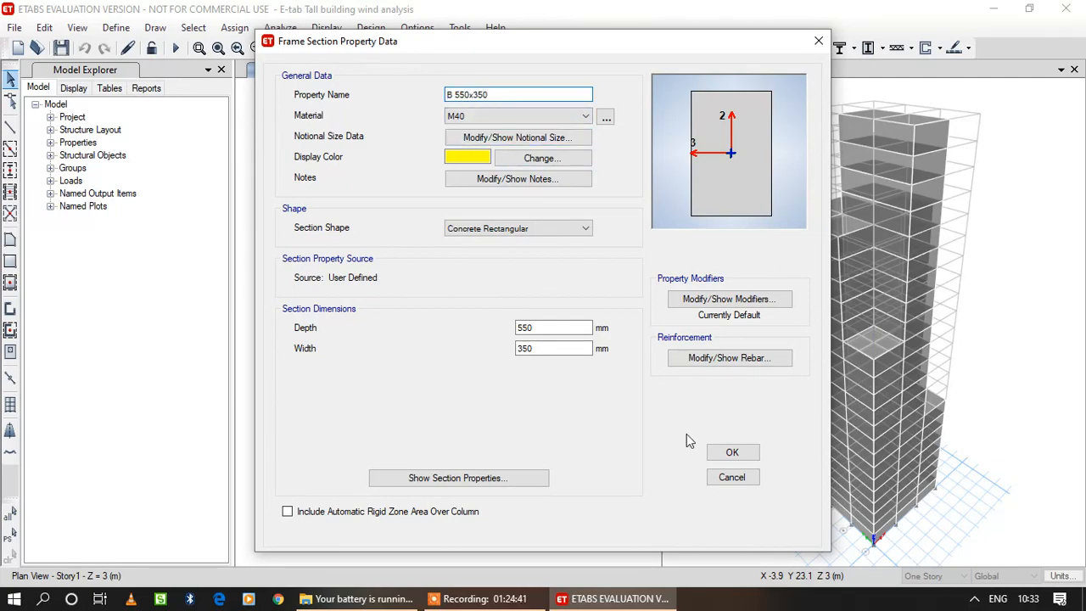
pyautogui.click(749, 453)
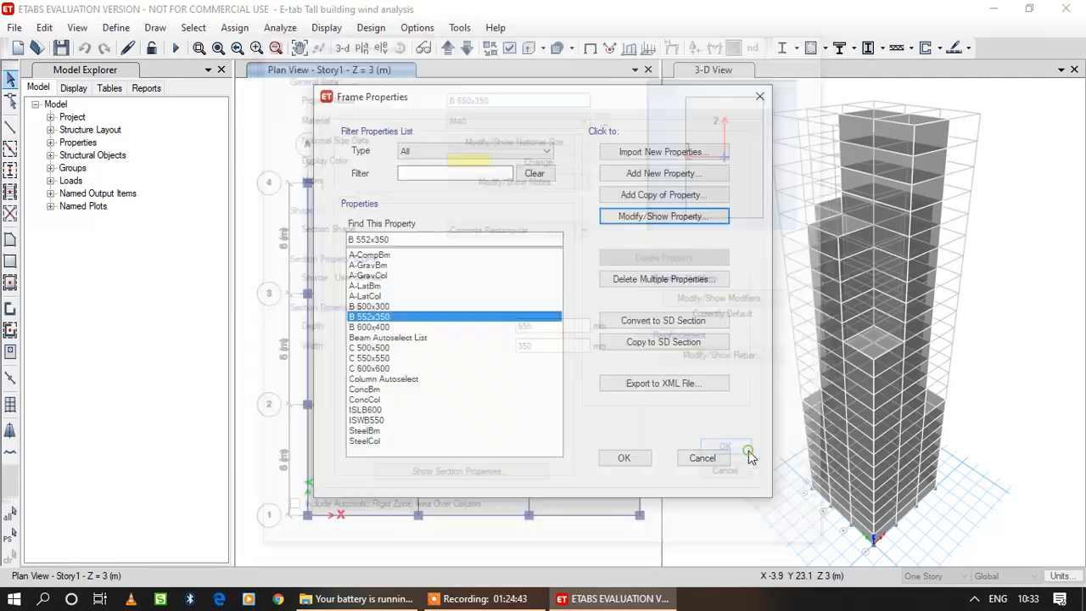
# Copy the B 600x400 beam section as B 650x450, with a depth of 650 mm and a width of 450 mm.
pyautogui.click(373, 327)
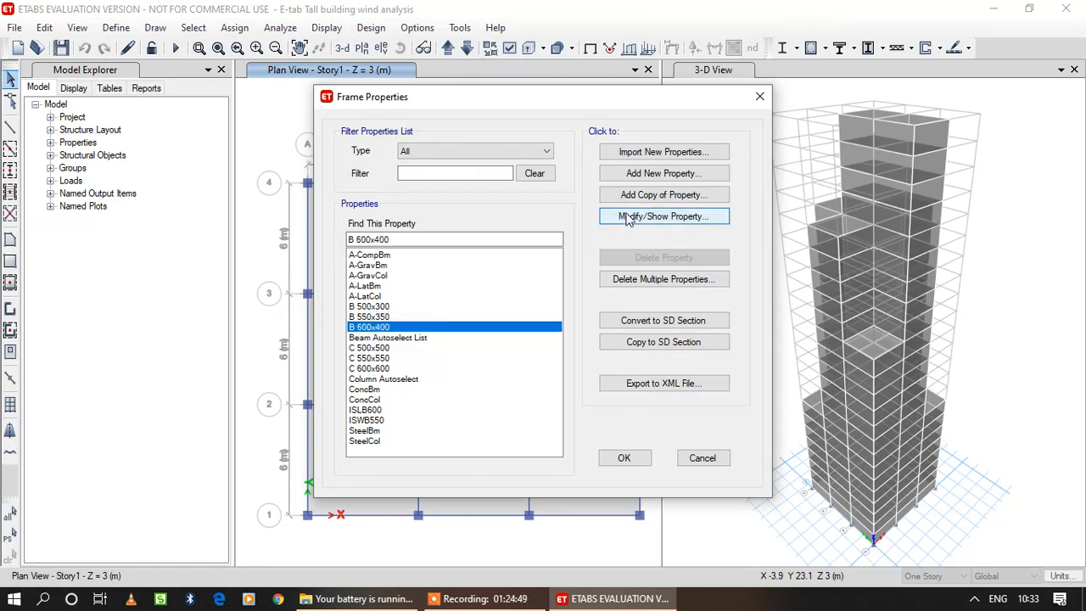
pyautogui.click(653, 196)
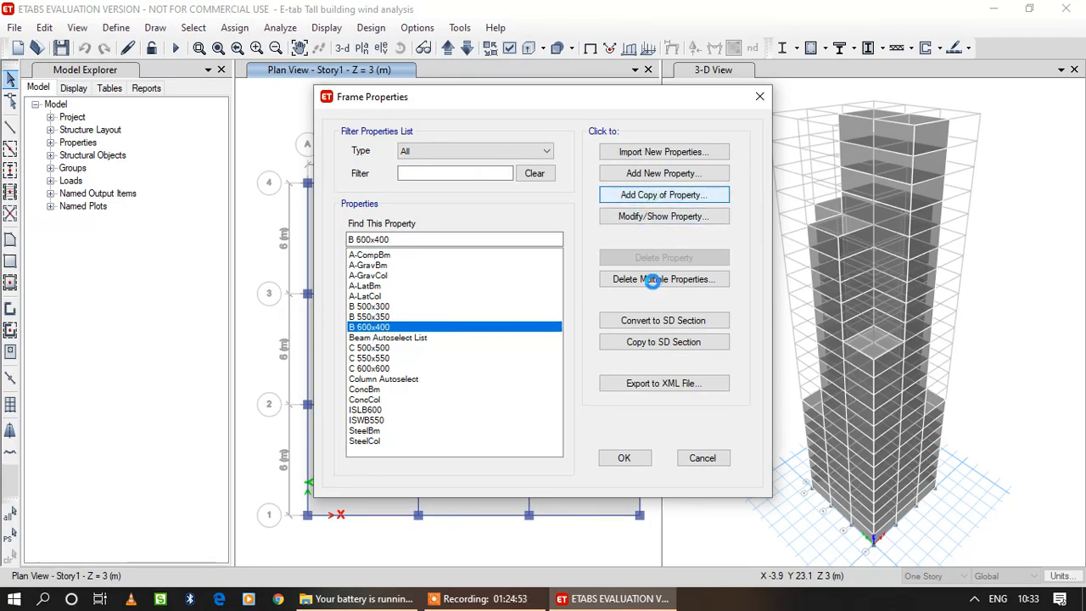
pyautogui.write('B 65')
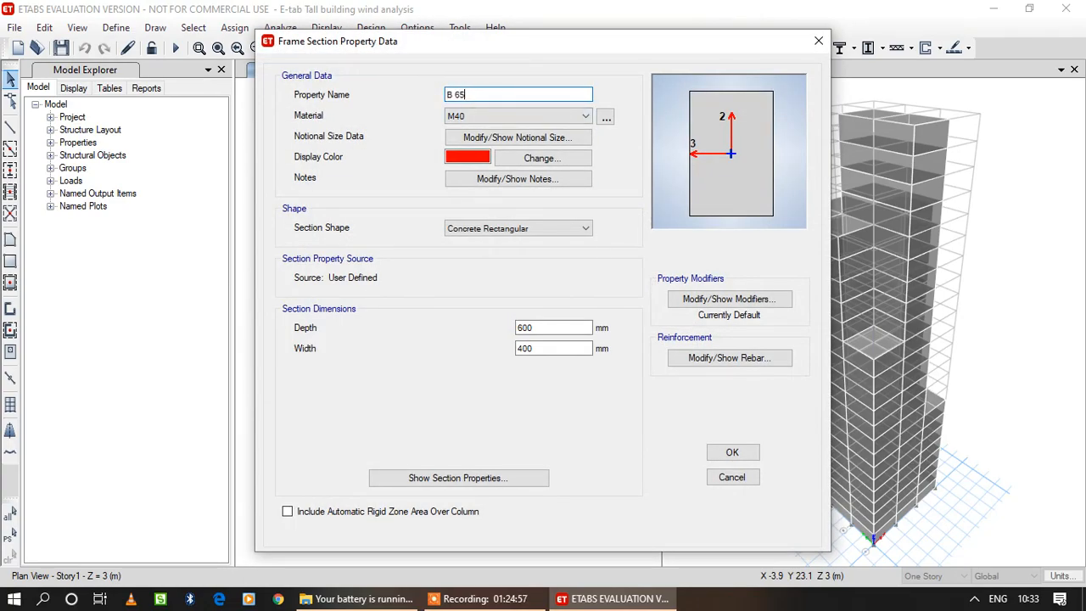
pyautogui.write('0x450')
pyautogui.moveTo(551, 327); pyautogui.dragTo(524, 351)
pyautogui.write('50x450')
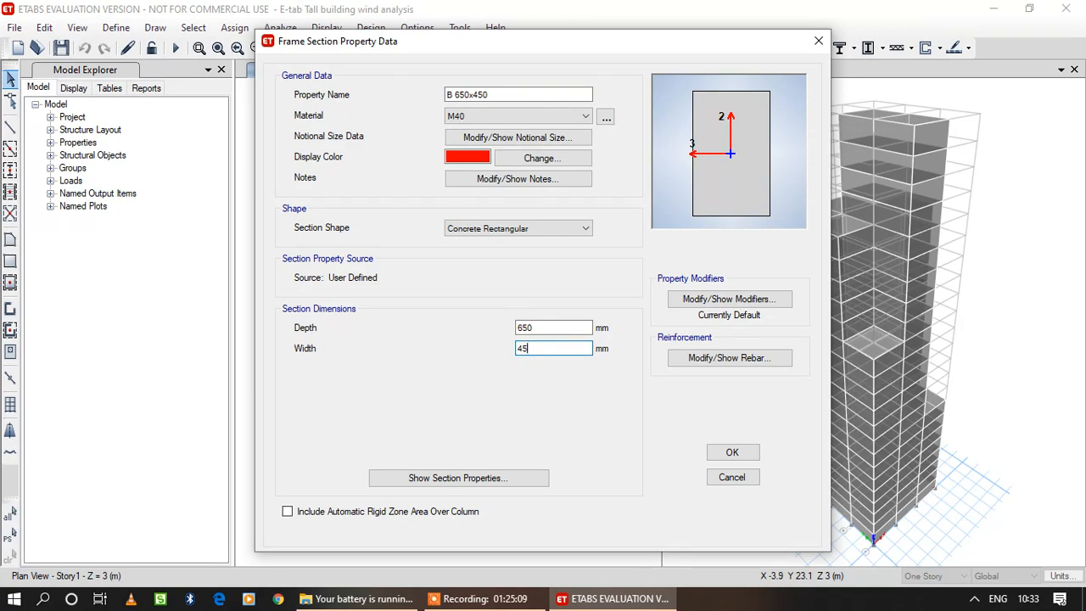
pyautogui.click(746, 454)
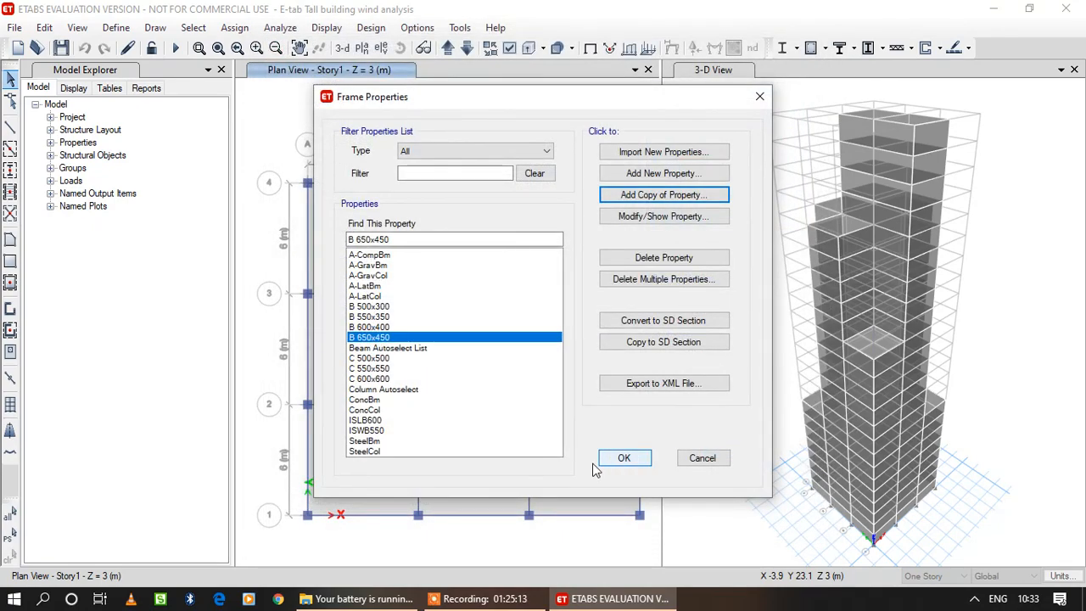
# Add the B 650x450 section to the Beam Autoselect List.
pyautogui.click(413, 348)
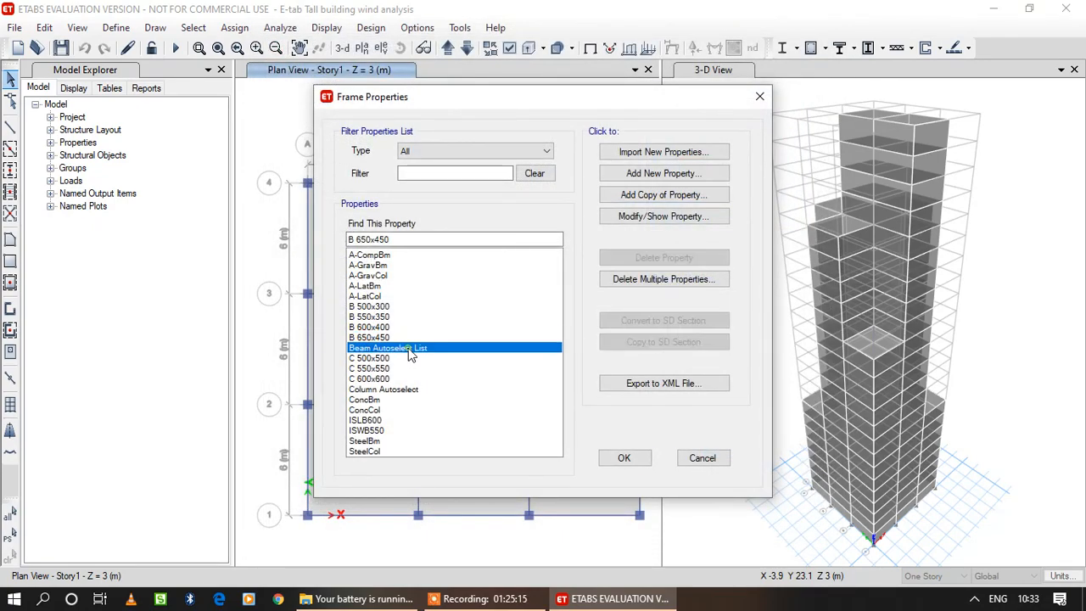
pyautogui.click(694, 217)
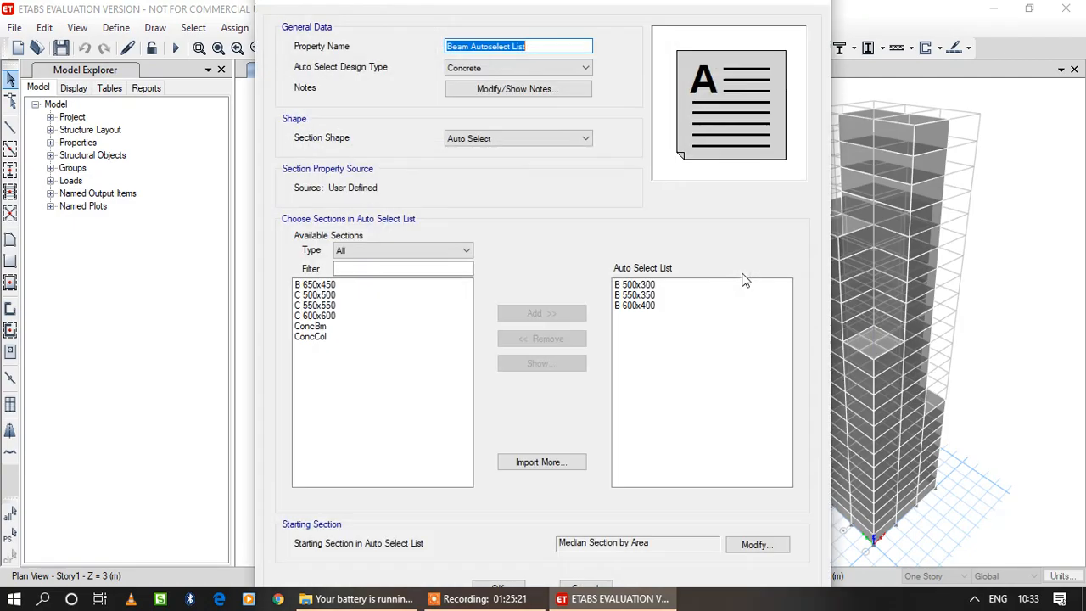
pyautogui.click(311, 285)
pyautogui.click(536, 314)
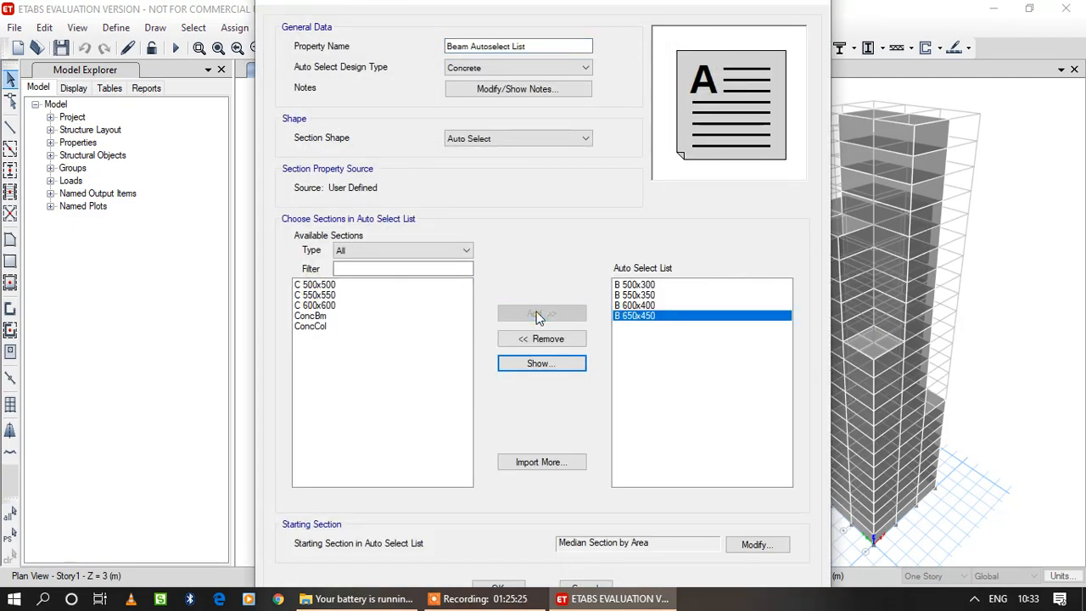
pyautogui.click(505, 585)
# Copy the C 600x600 column section as C 650x650, with a depth and width of 650 mm.
pyautogui.click(365, 379)
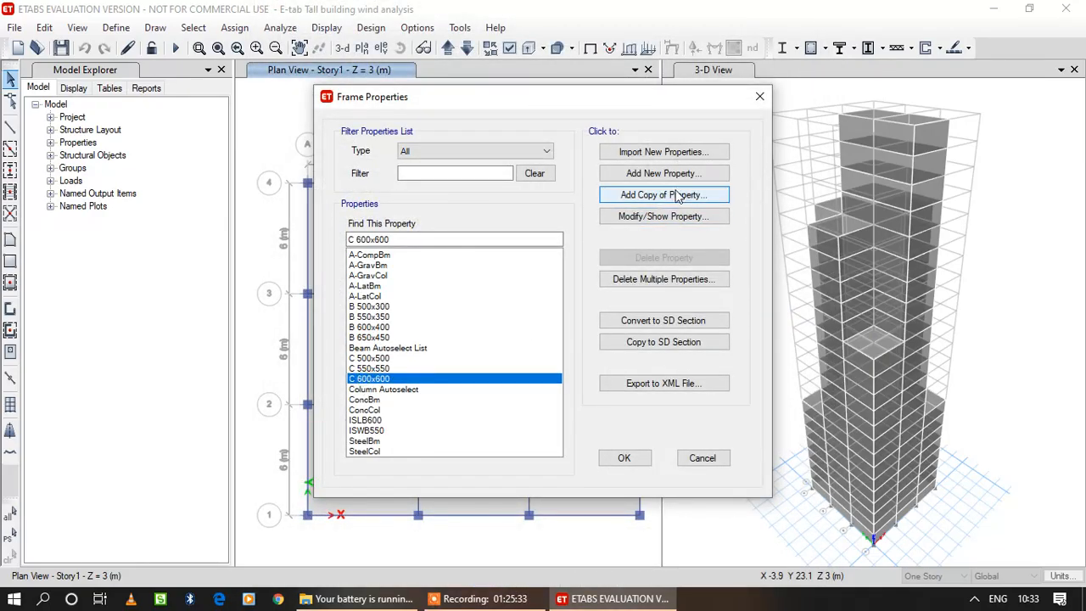
pyautogui.click(679, 195)
pyautogui.write('C')
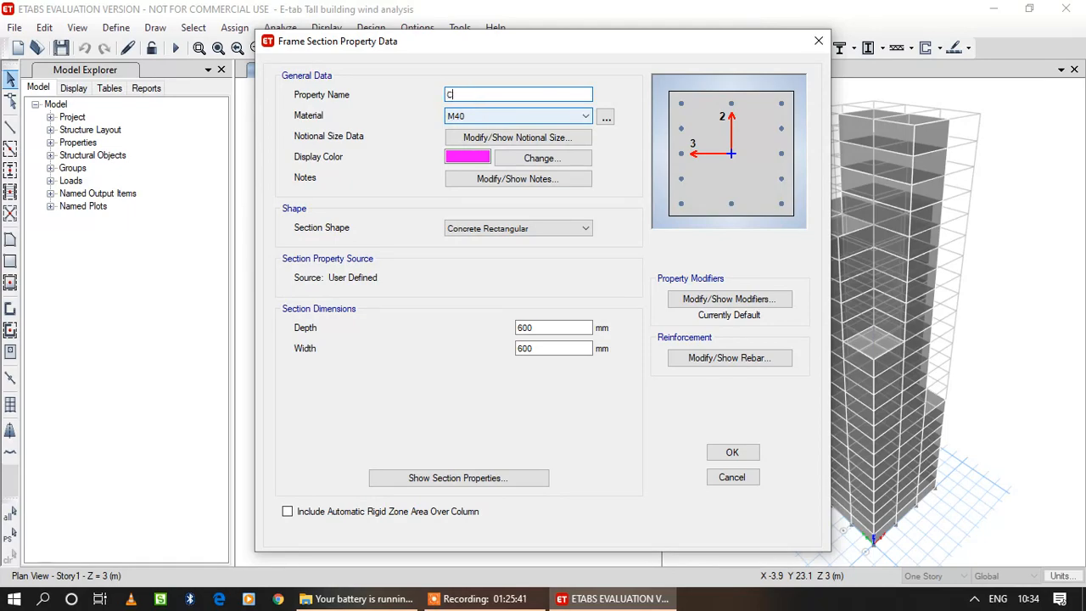
pyautogui.write(' 650x650')
pyautogui.doubleClick(569, 328)
pyautogui.write('650')
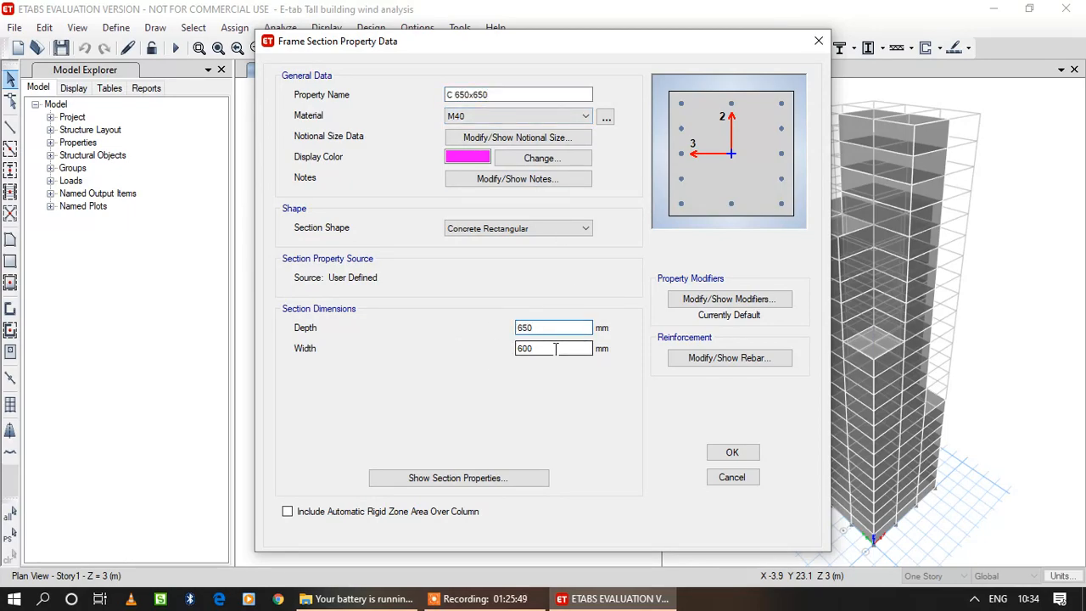
pyautogui.press('Tab')
pyautogui.write('650')
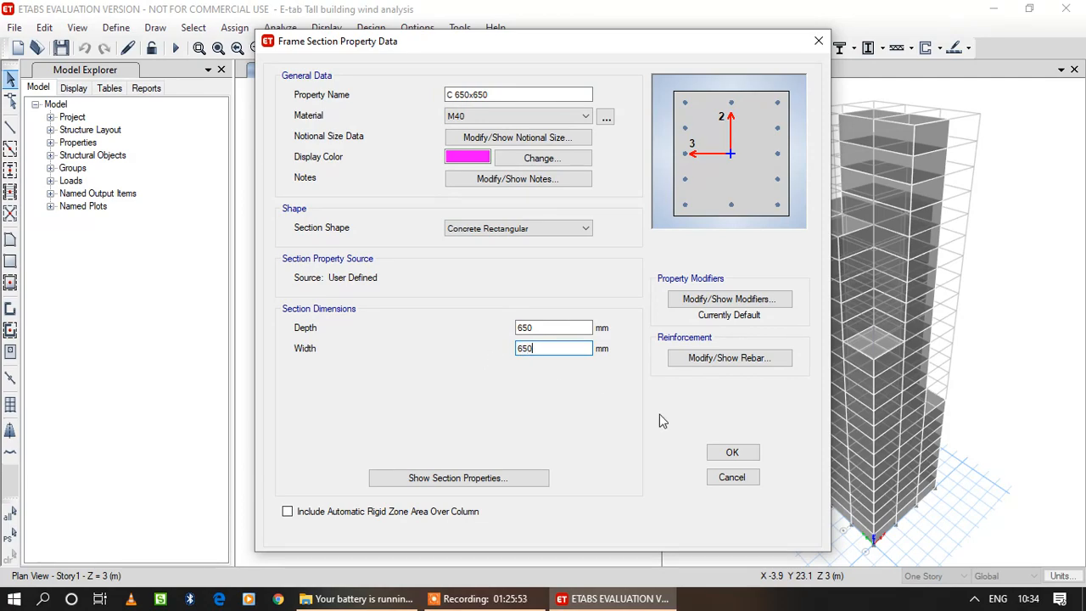
pyautogui.click(748, 453)
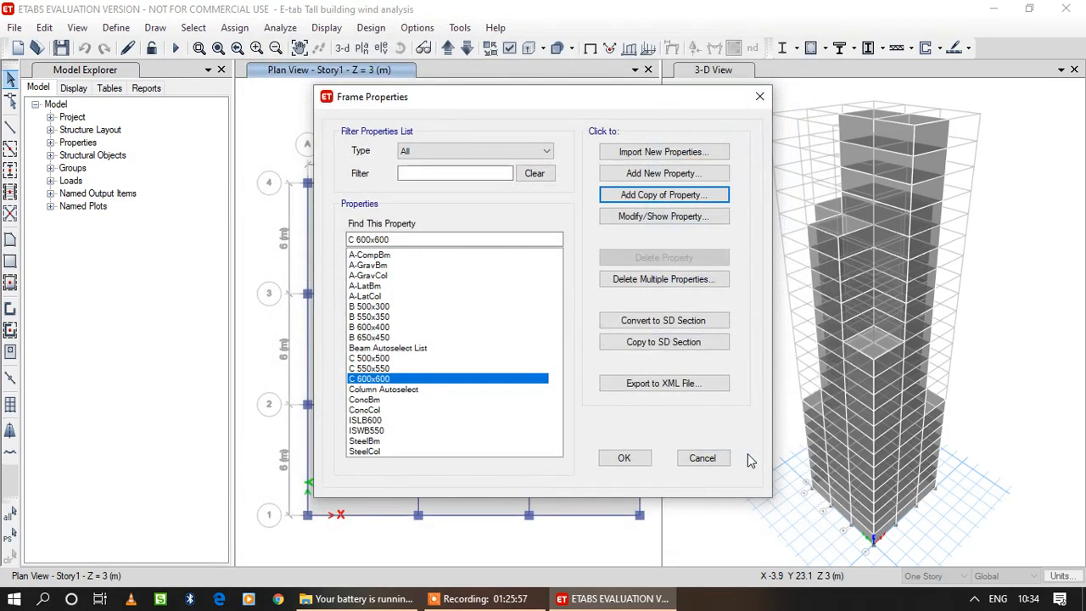
# Add the C 650x650 section to the Column Autoselect list.
pyautogui.click(397, 400)
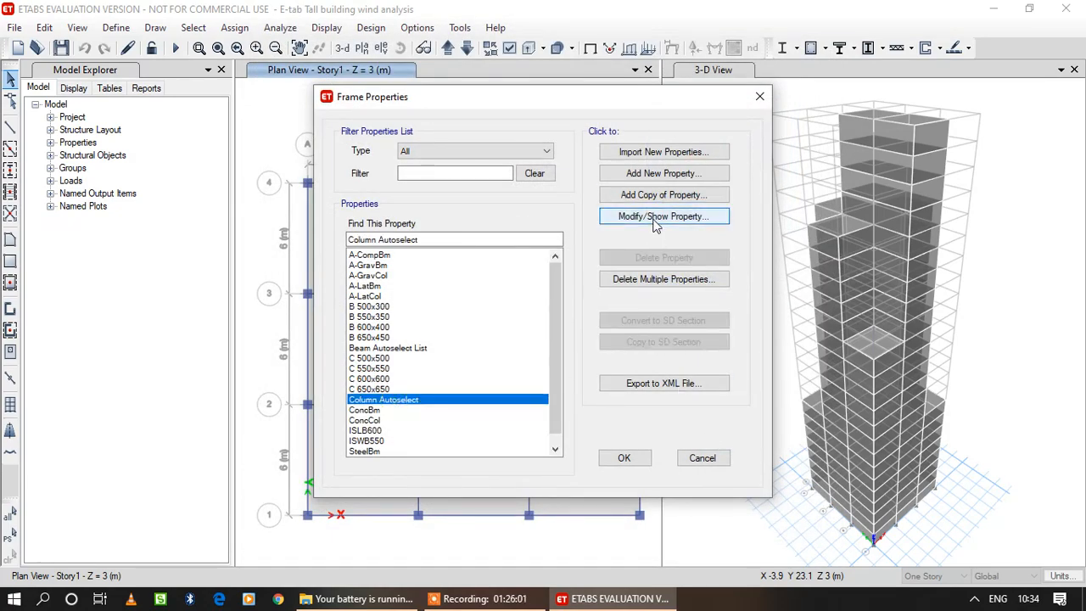
pyautogui.click(653, 219)
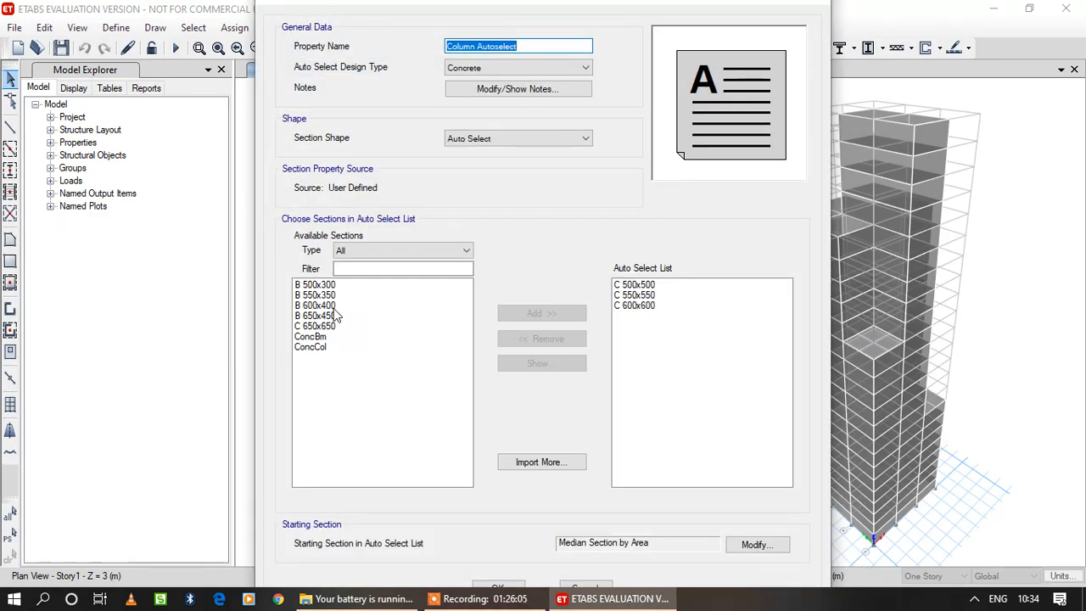
pyautogui.click(322, 327)
pyautogui.click(570, 318)
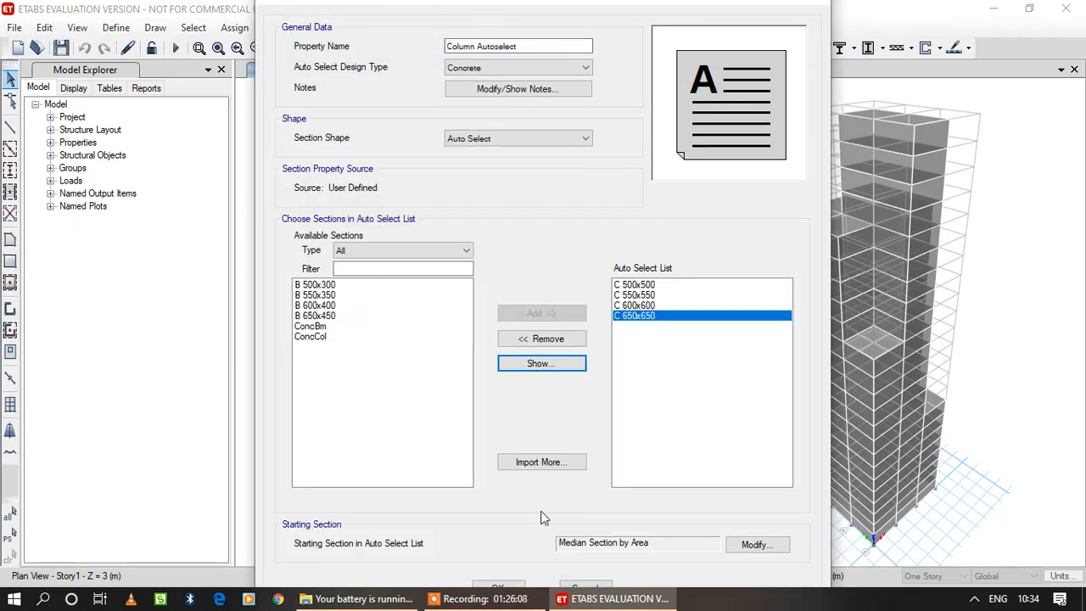
pyautogui.click(509, 588)
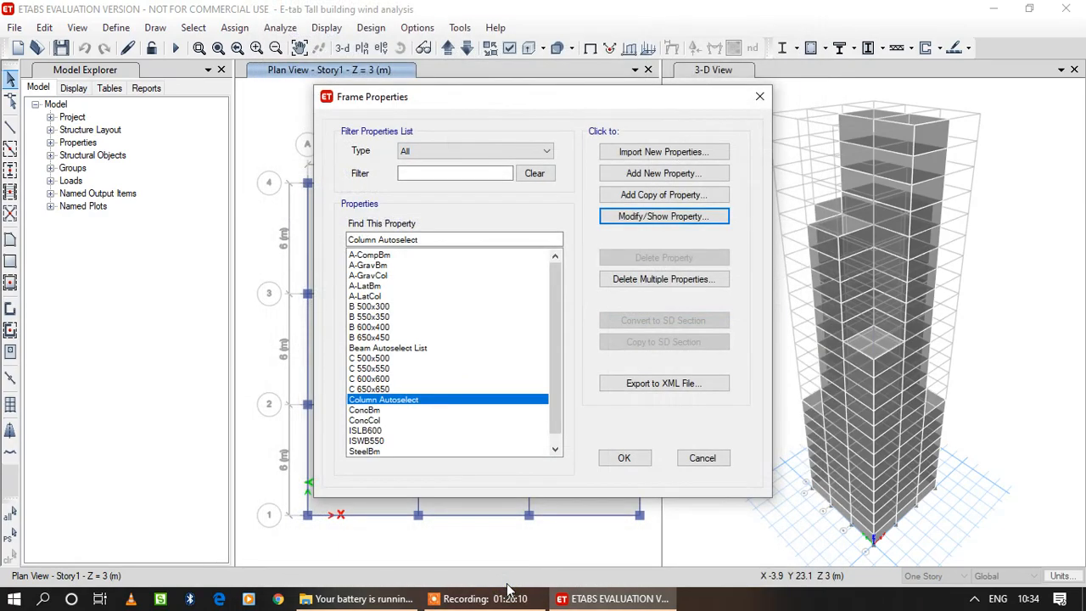
# Review the B 650x450 beam section's properties and accept the frame property changes.
pyautogui.click(377, 338)
pyautogui.click(665, 217)
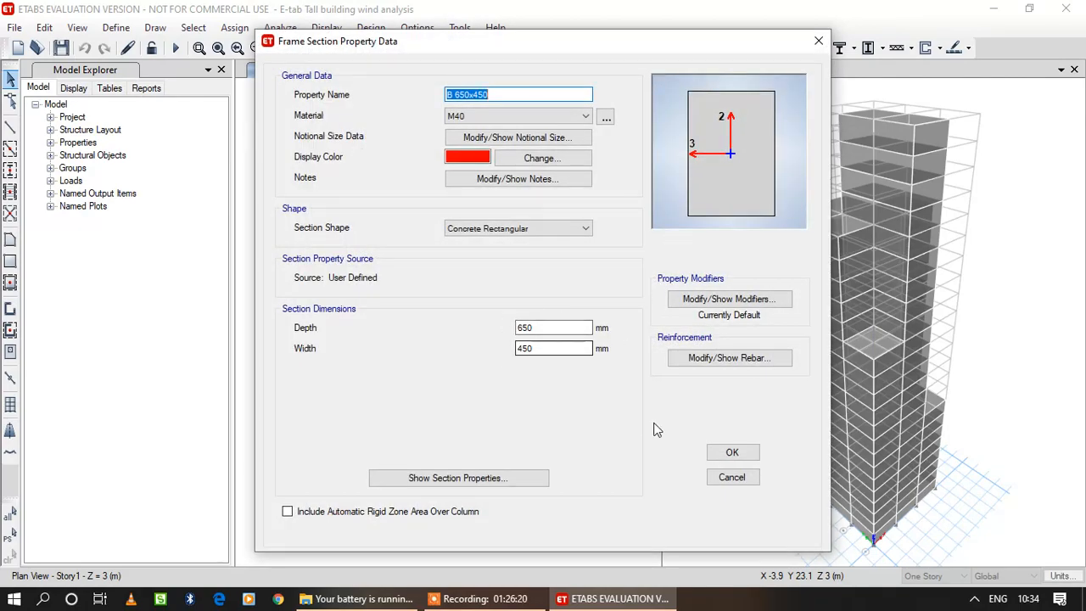
pyautogui.click(729, 451)
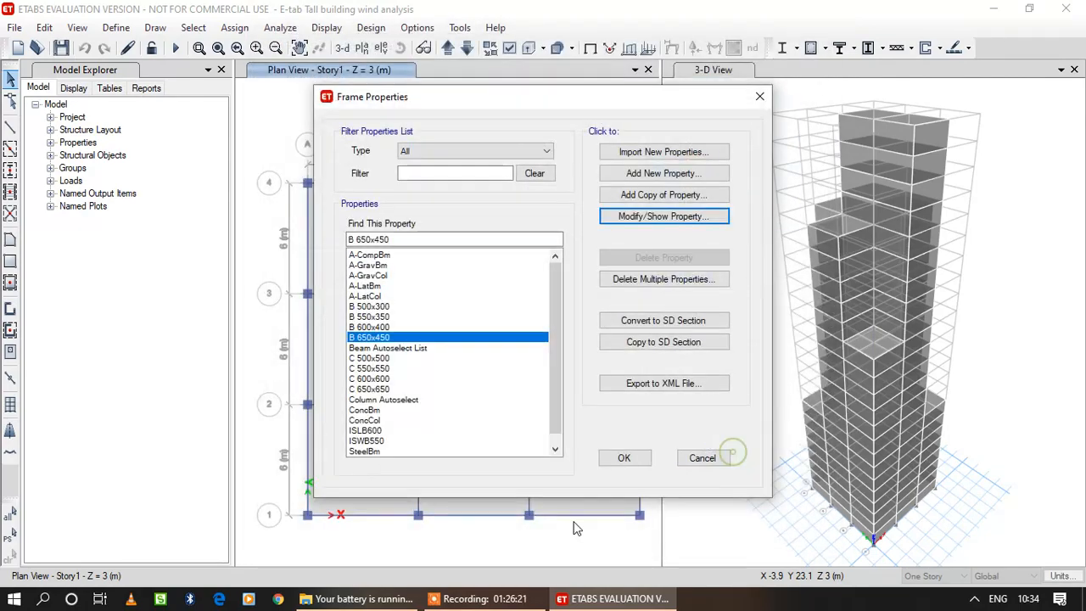
pyautogui.click(638, 460)
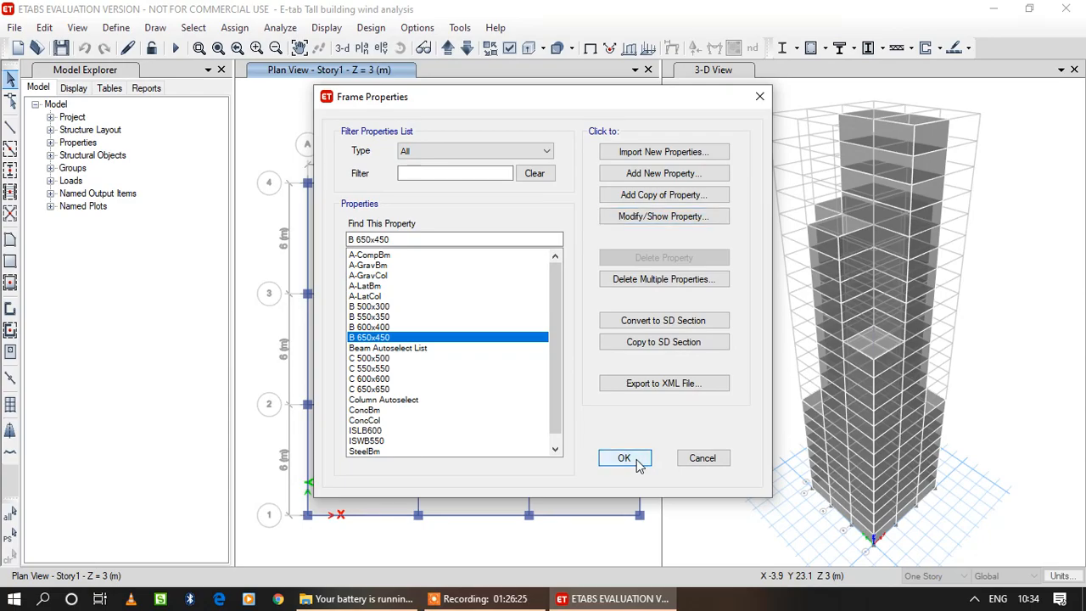
# Run the analysis with the enlarged section lists and inspect joint displacements under the Dead load in the 3-D view.
pyautogui.click(342, 29)
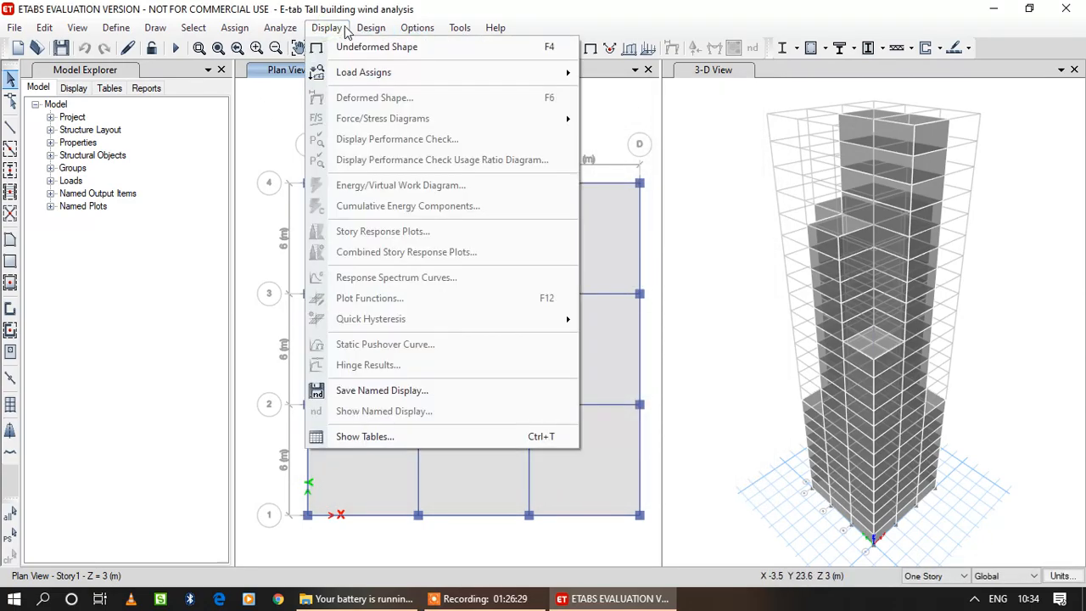
pyautogui.click(326, 28)
pyautogui.click(280, 28)
pyautogui.click(339, 228)
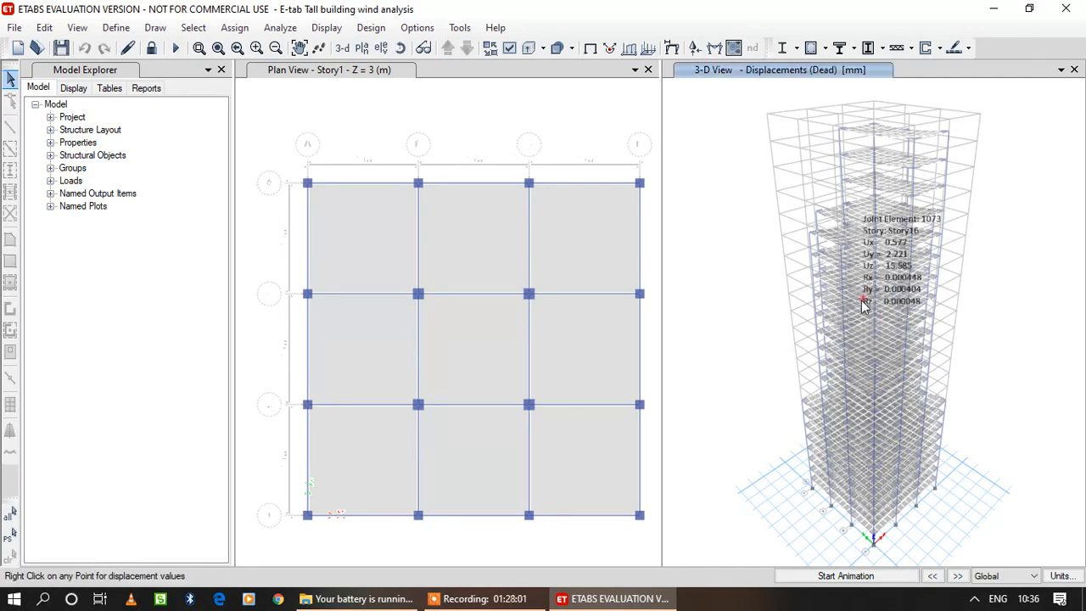
pyautogui.moveTo(886, 319)
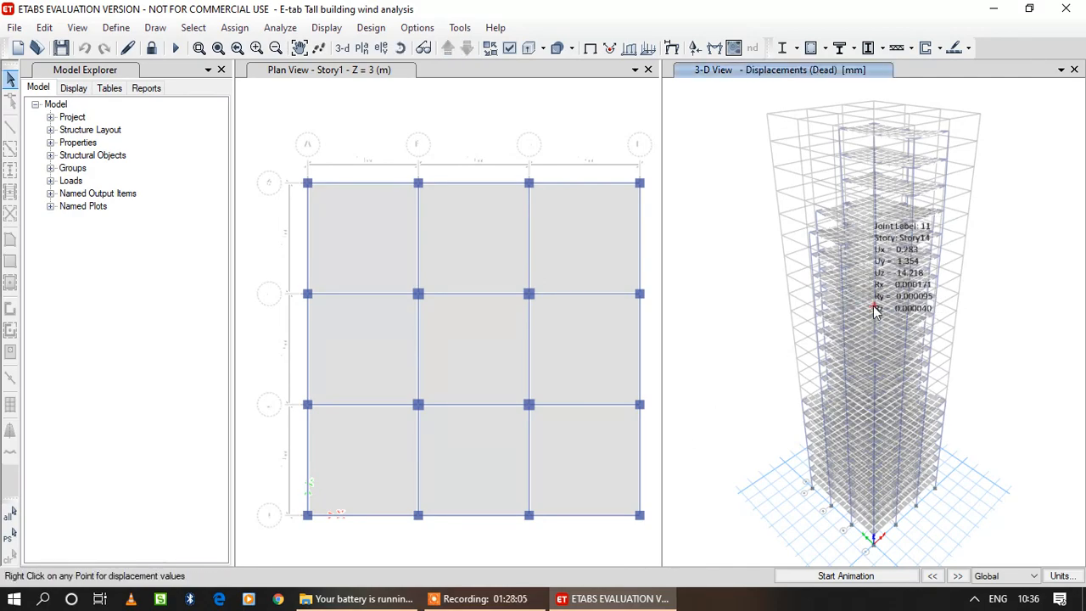
pyautogui.moveTo(854, 286)
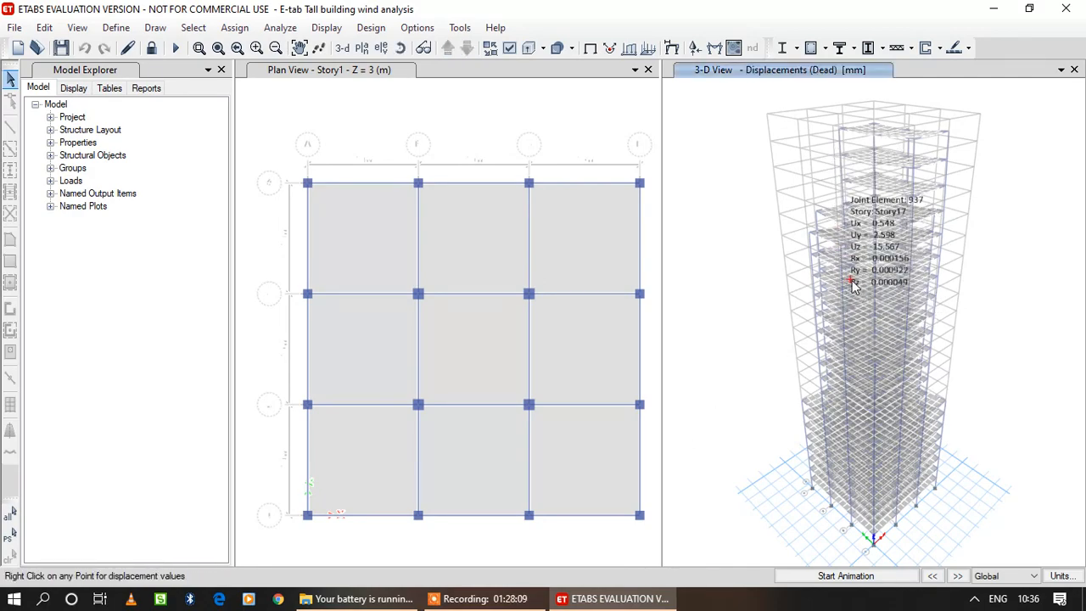
# Run the concrete frame design check and repeat analysis and design twice for frames with differing sections.
pyautogui.click(373, 29)
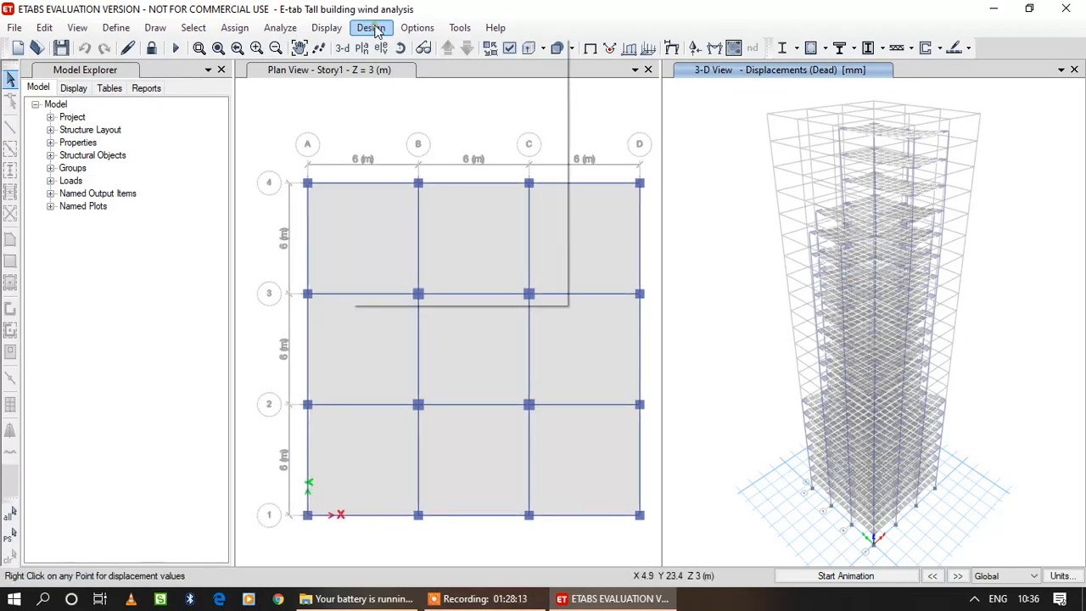
pyautogui.moveTo(419, 72)
pyautogui.click(675, 167)
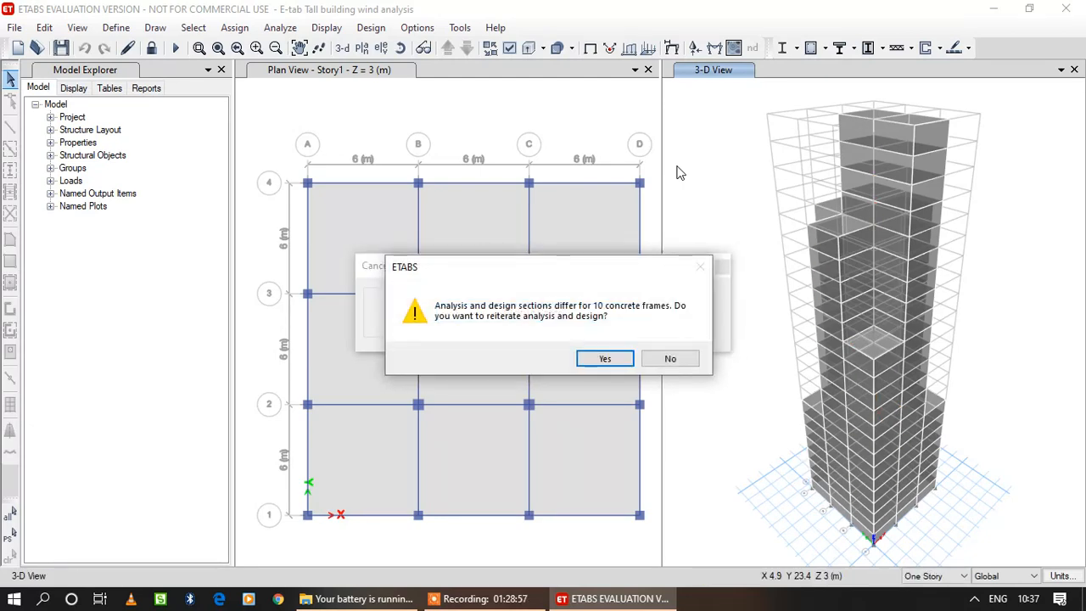
pyautogui.click(612, 362)
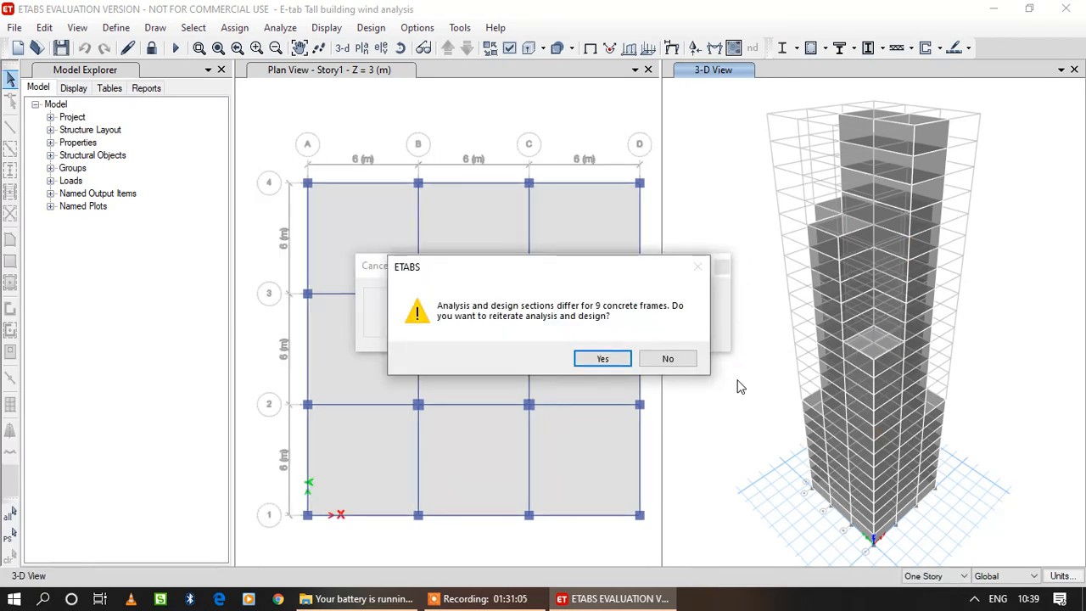
pyautogui.click(611, 359)
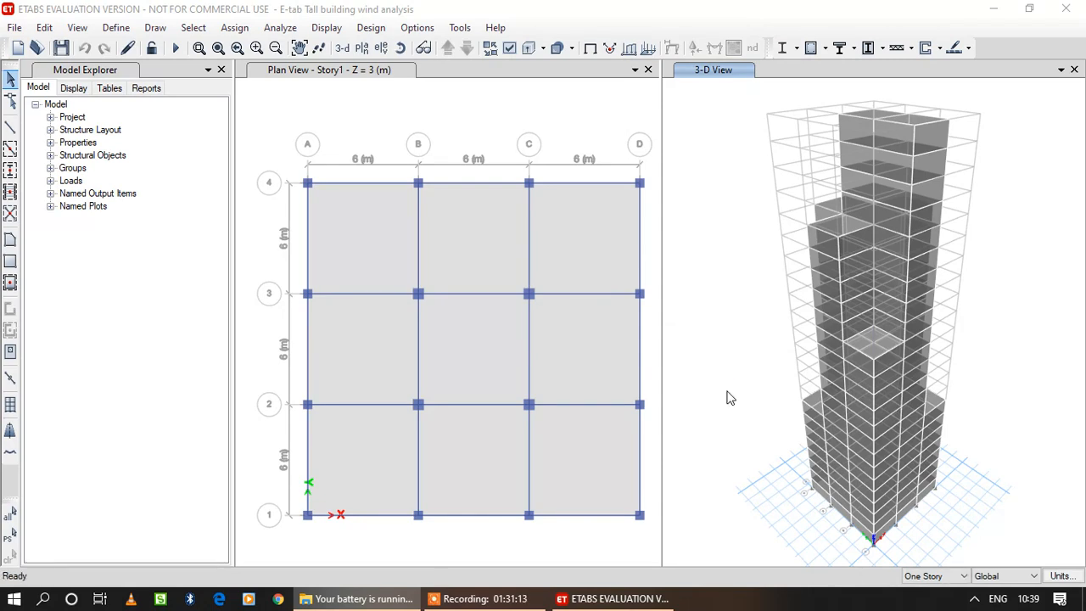
pyautogui.click(542, 49)
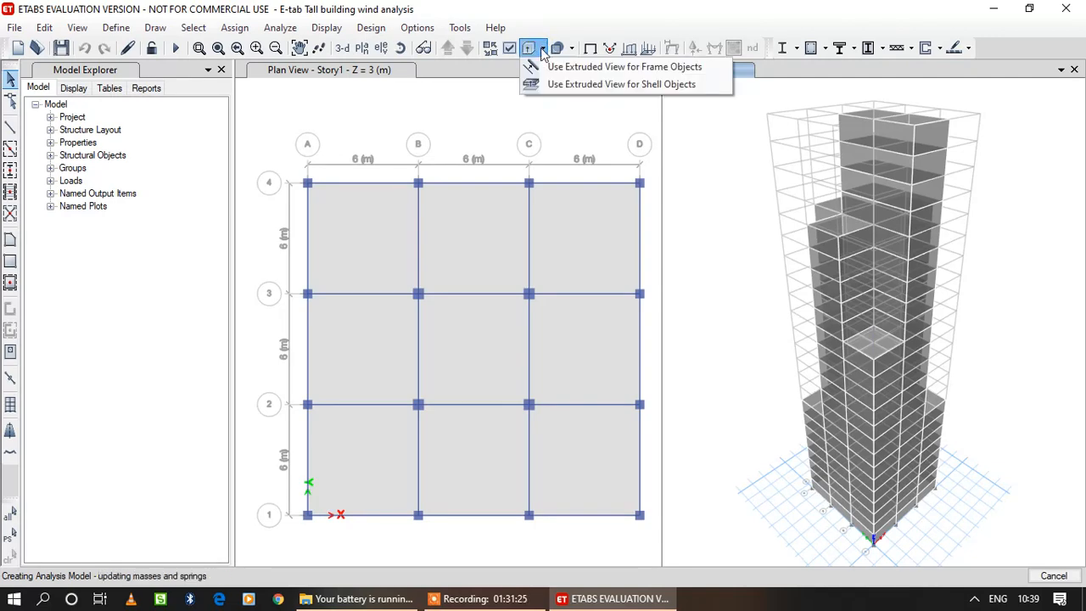
pyautogui.click(596, 69)
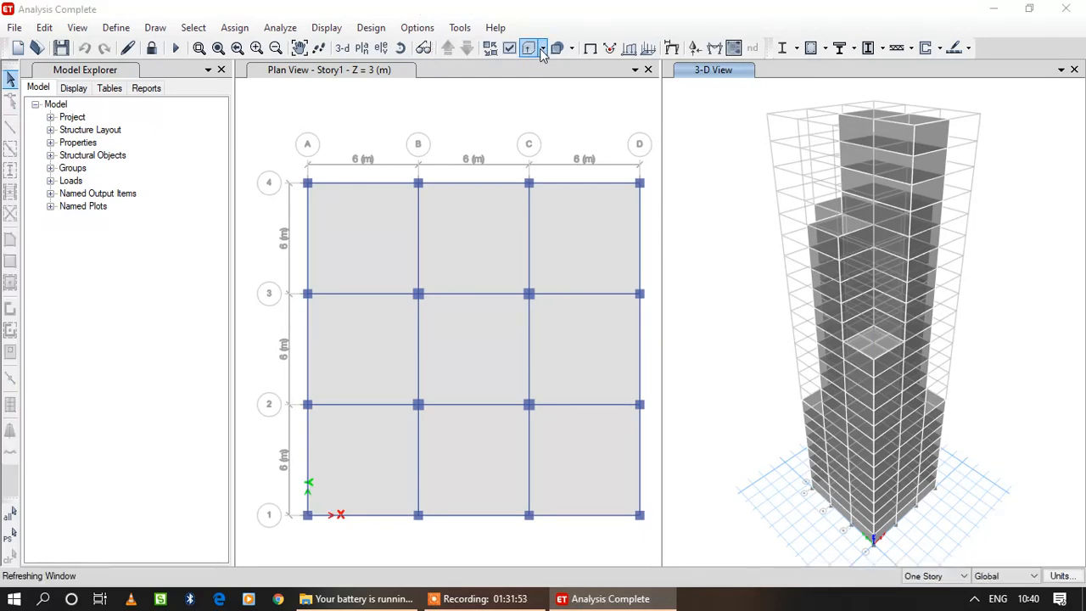
pyautogui.click(542, 49)
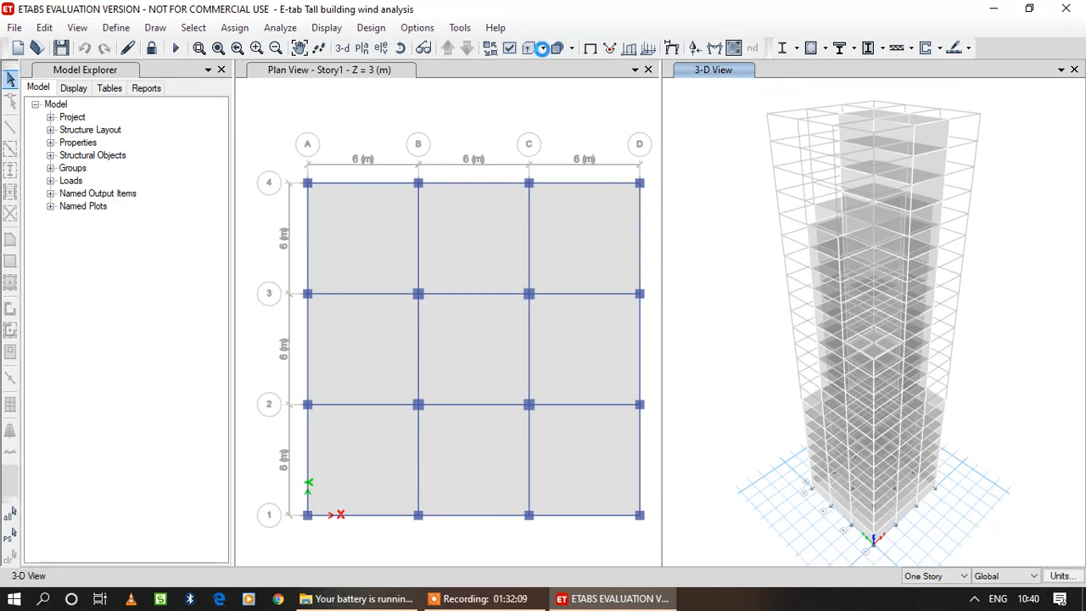
pyautogui.click(542, 48)
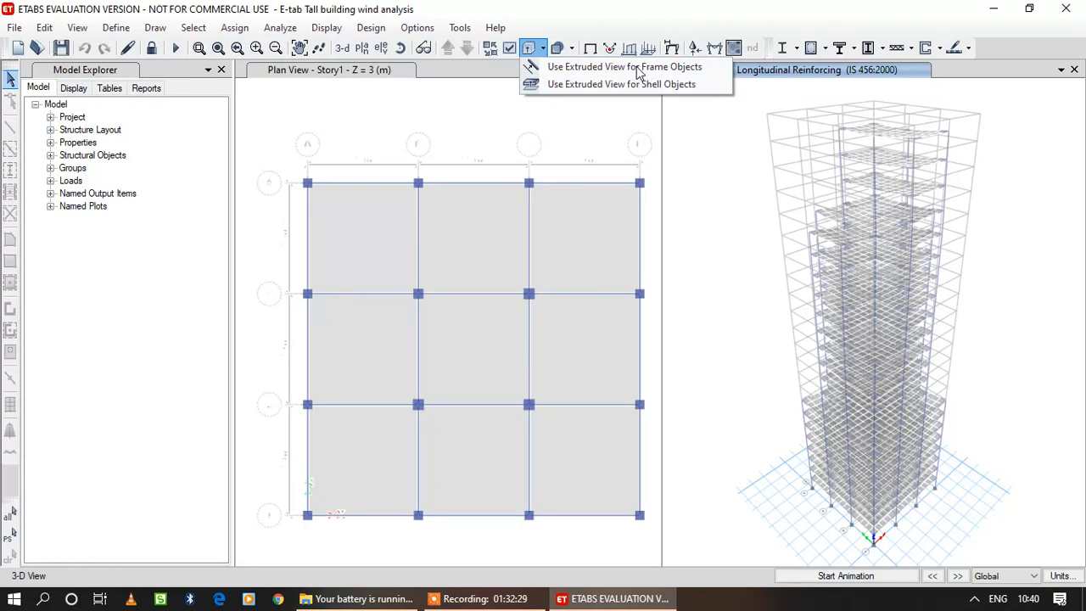
pyautogui.click(632, 73)
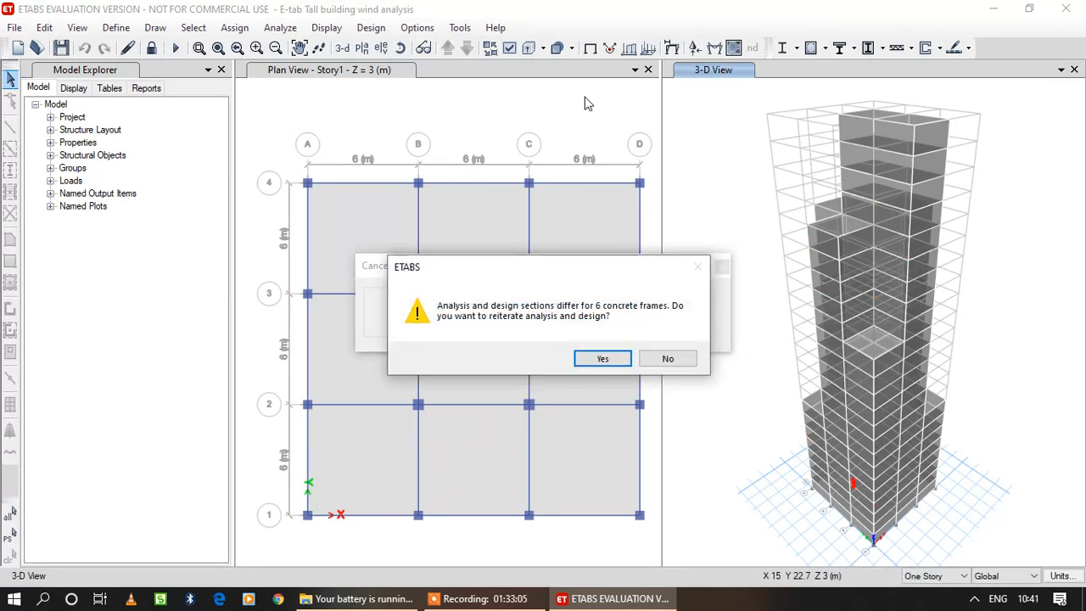
# Reiterate analysis and design once more, decline further iteration and select the concrete frames whose analysis and design sections differ.
pyautogui.click(602, 359)
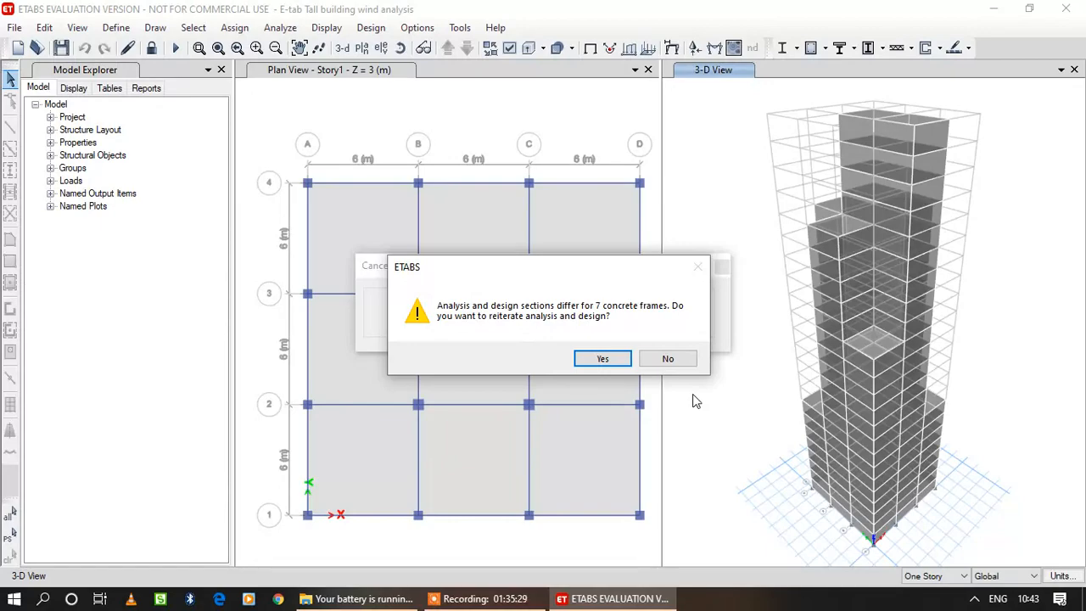
pyautogui.click(672, 361)
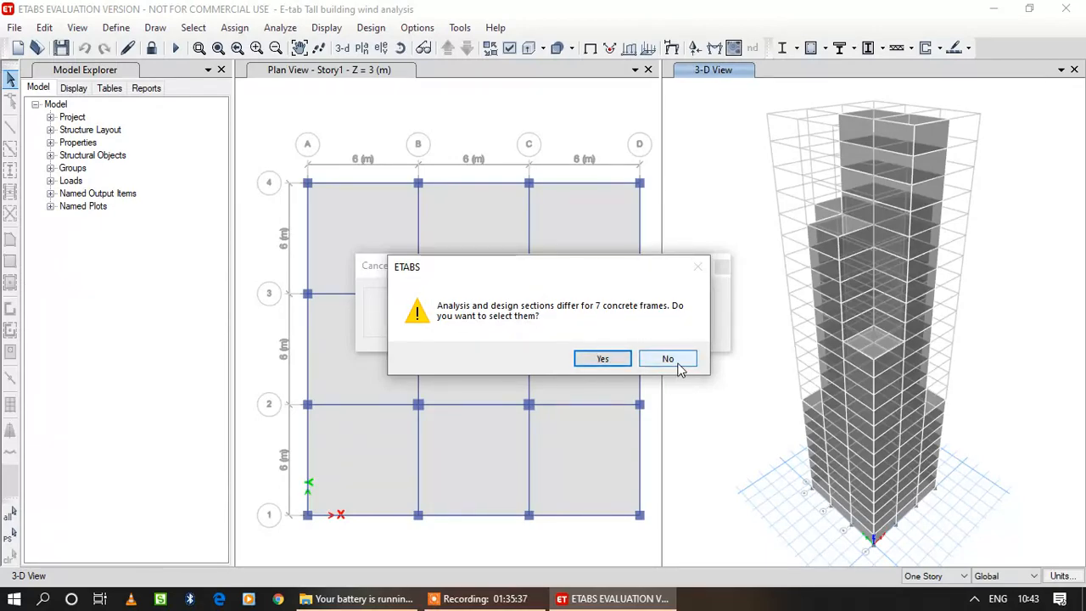
pyautogui.click(624, 359)
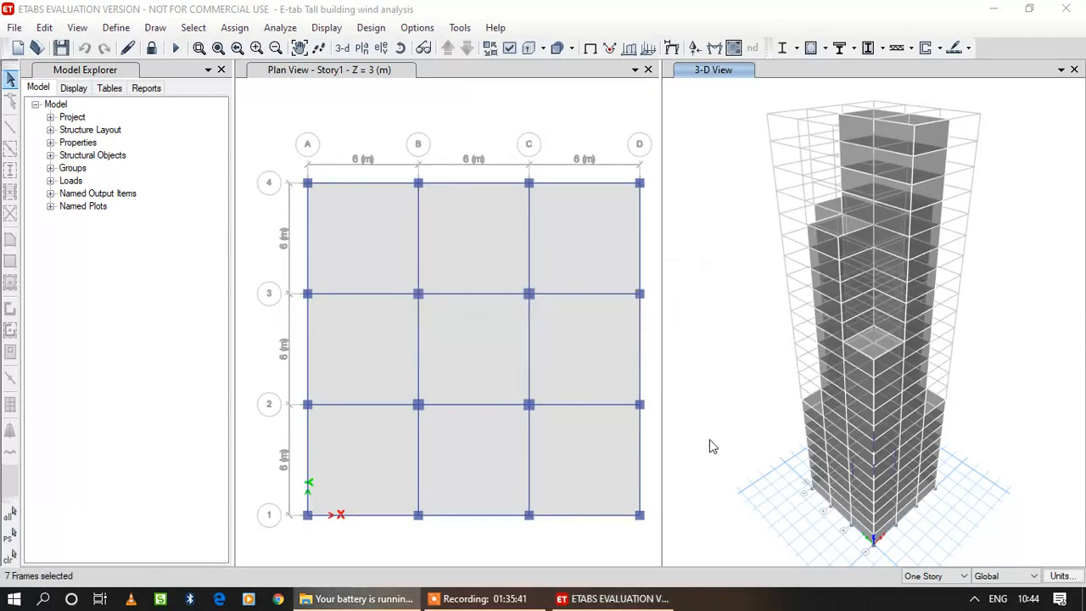